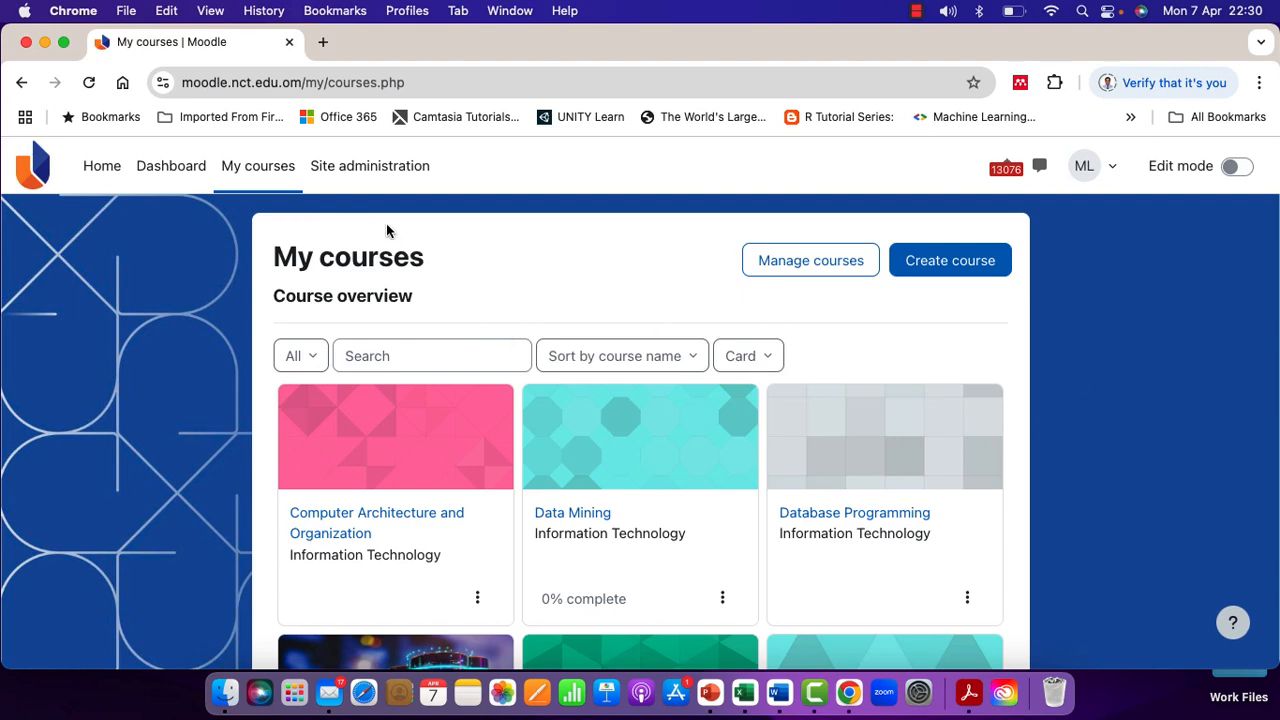
Step: Go to the second page of the course overview and open the Web Development II course
scroll(684, 488, down, 4)
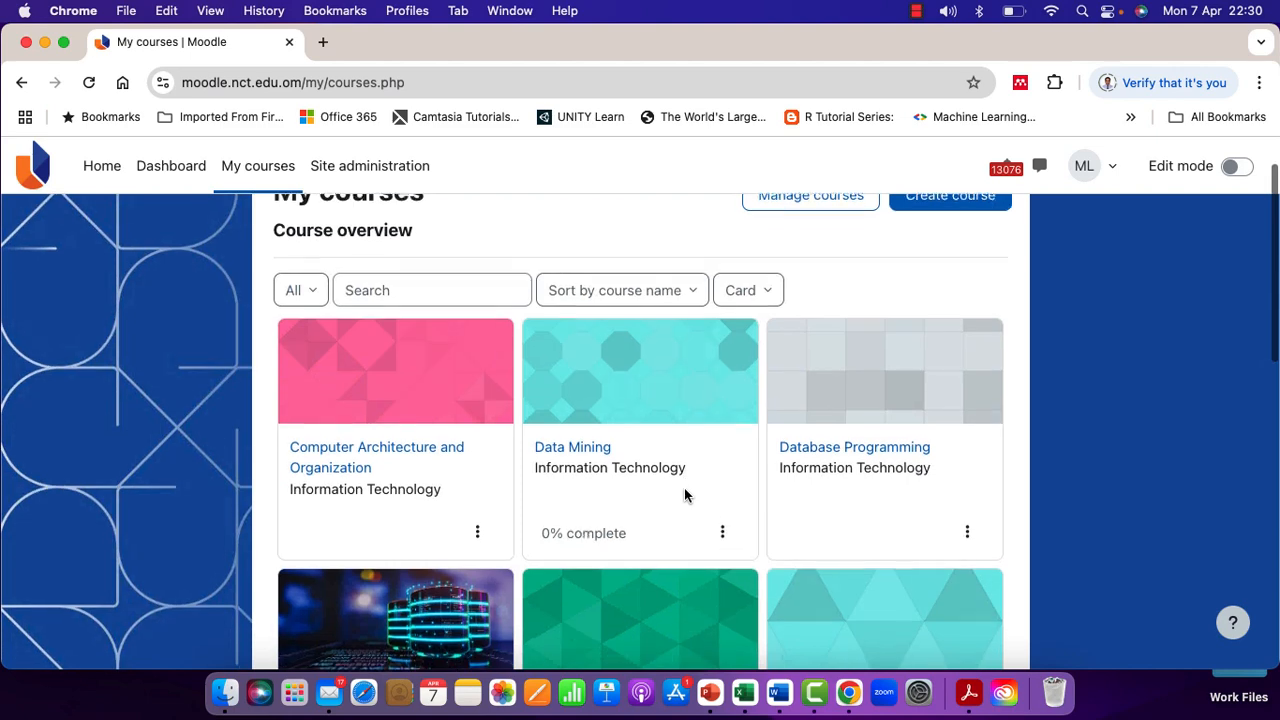
scroll(686, 497, down, 10)
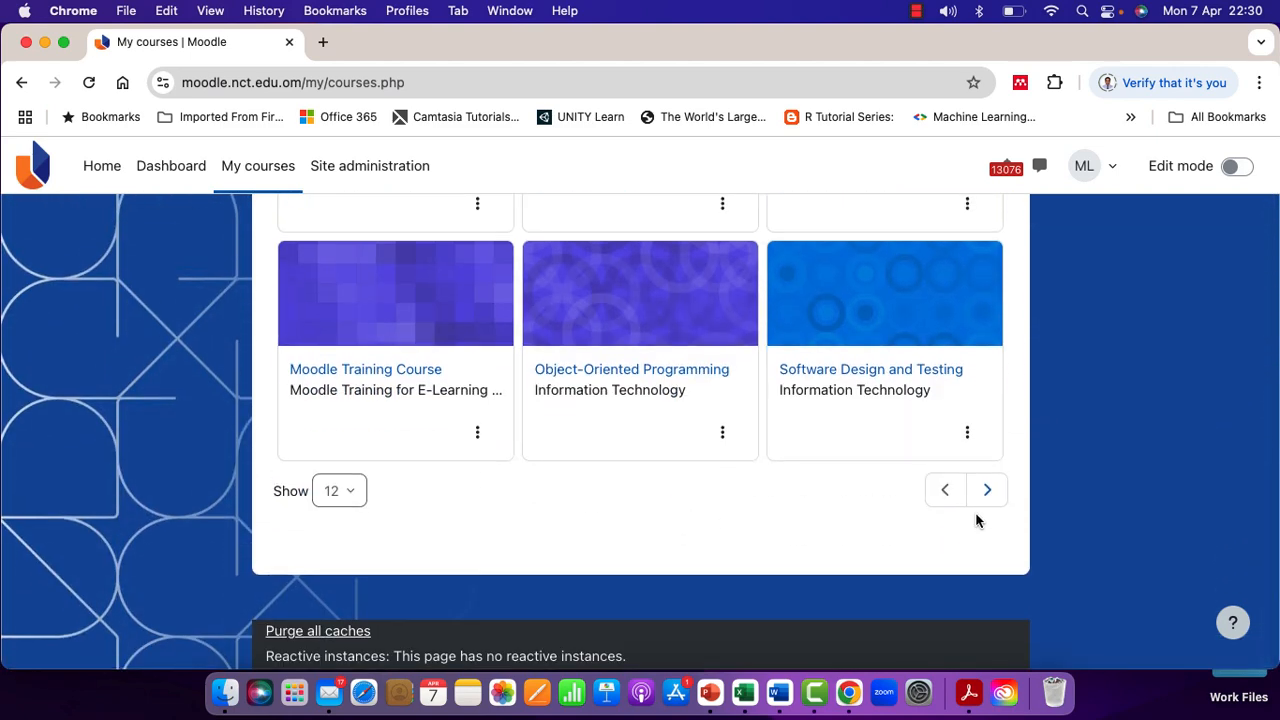
click(986, 500)
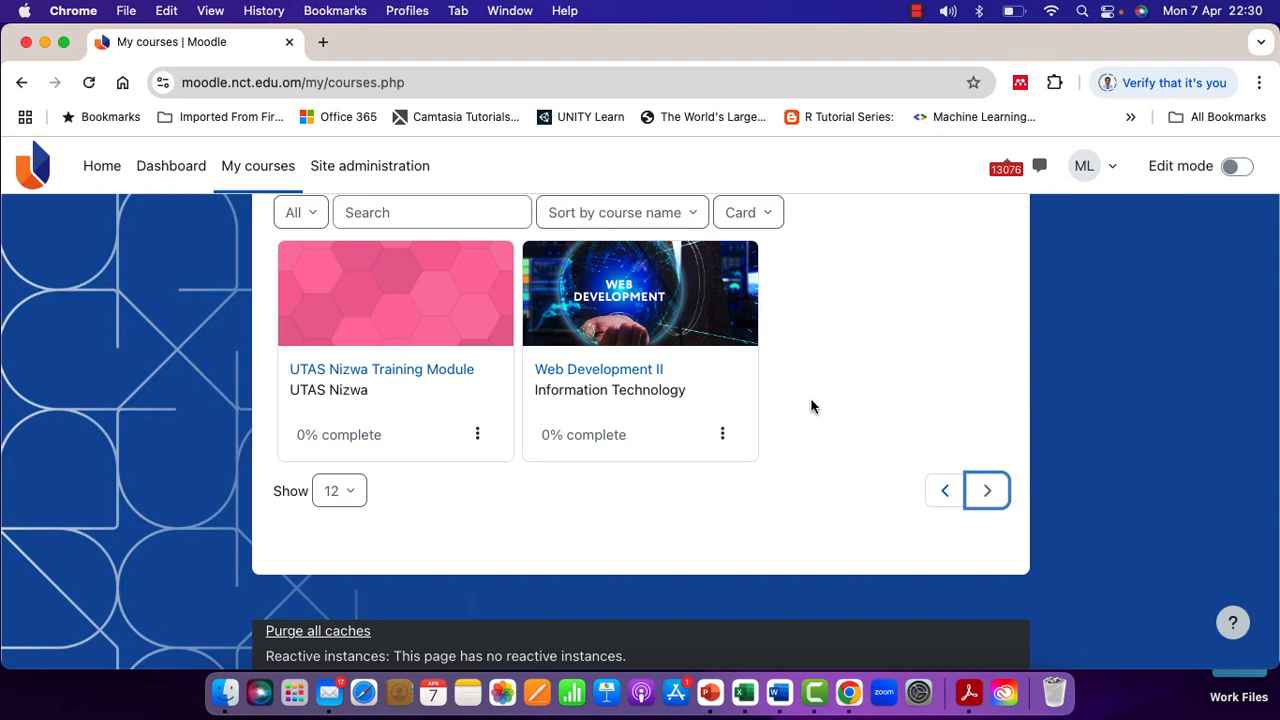
scroll(817, 397, up, 1)
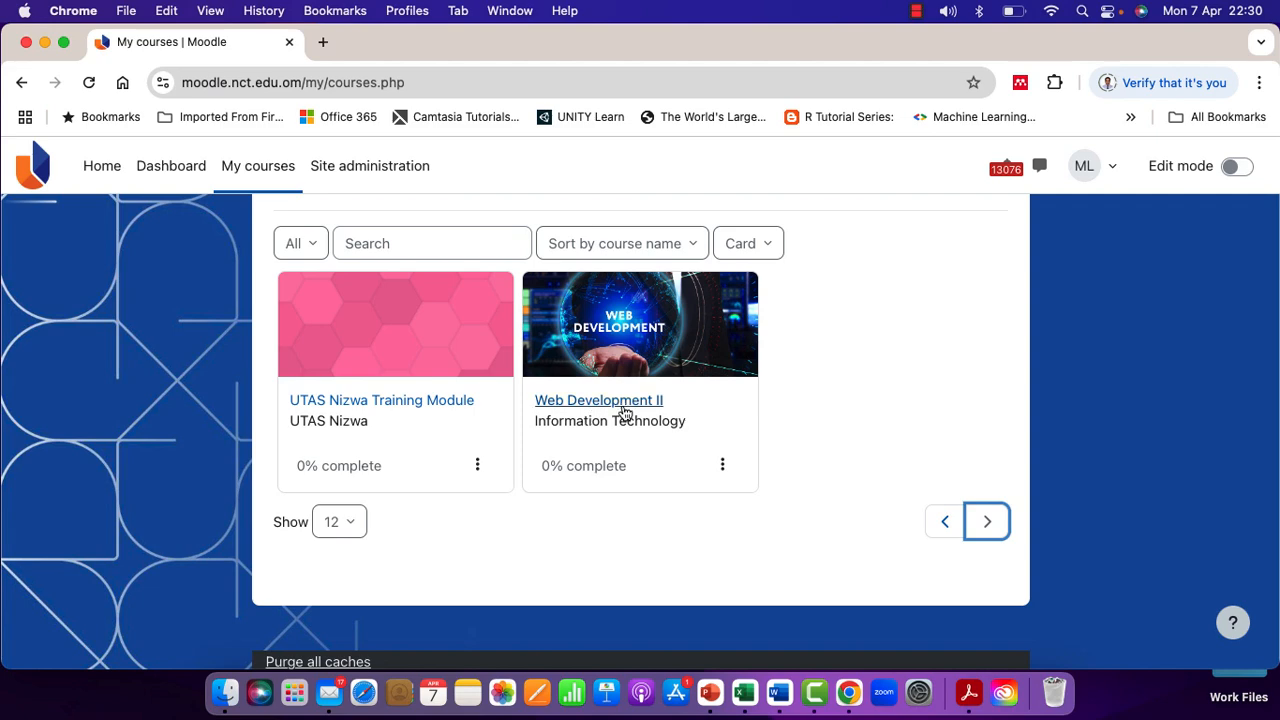
click(624, 410)
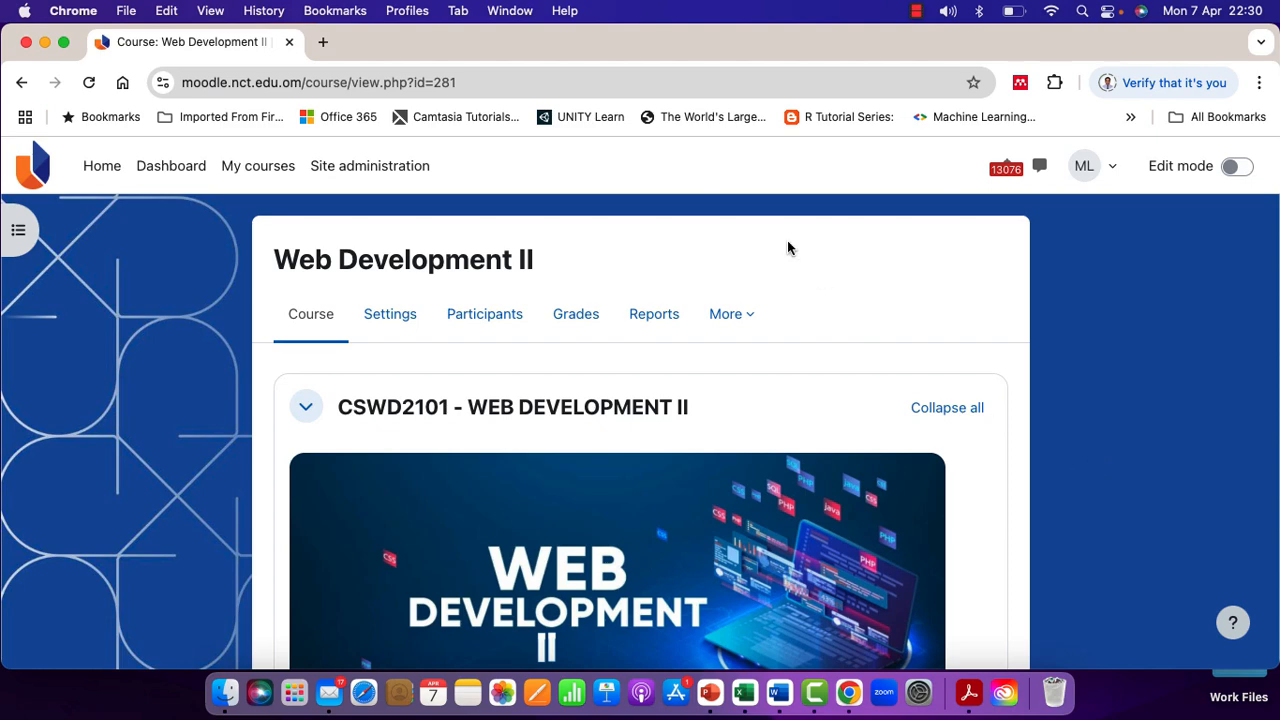
Step: Open the course's participants, set the filter to Groups and view the selectable groups without choosing one
scroll(734, 288, down, 1)
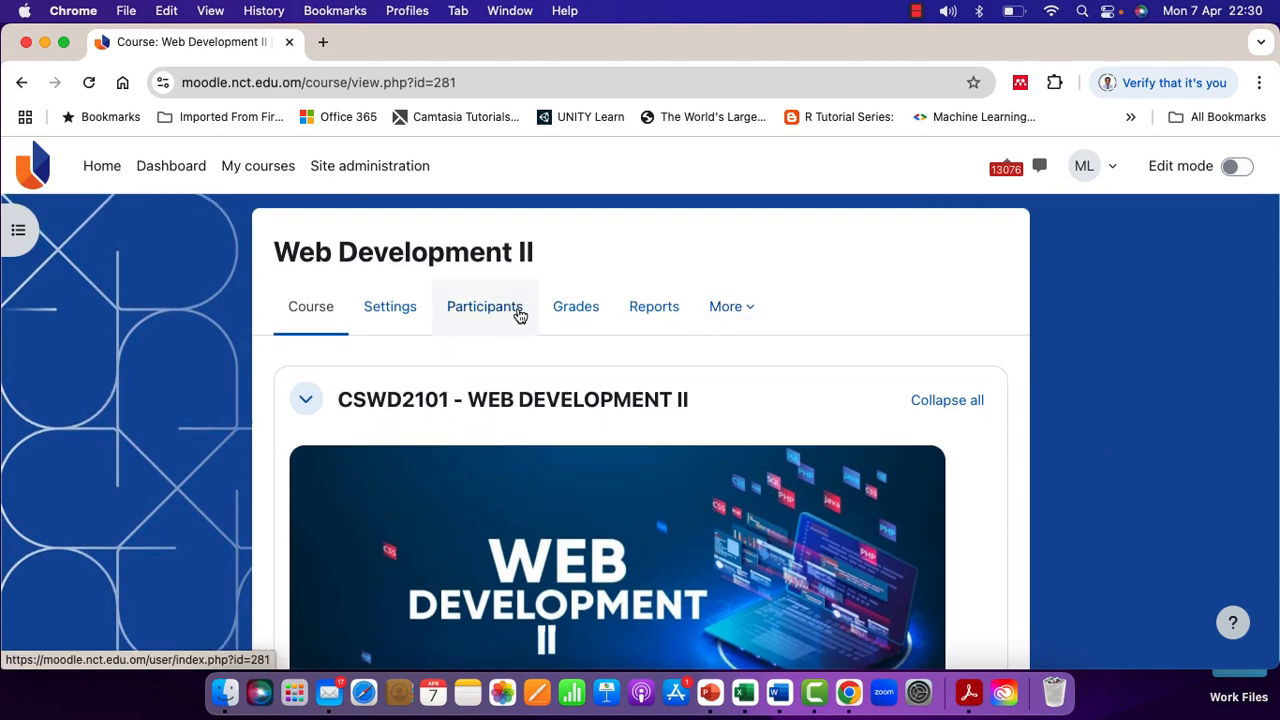
click(503, 314)
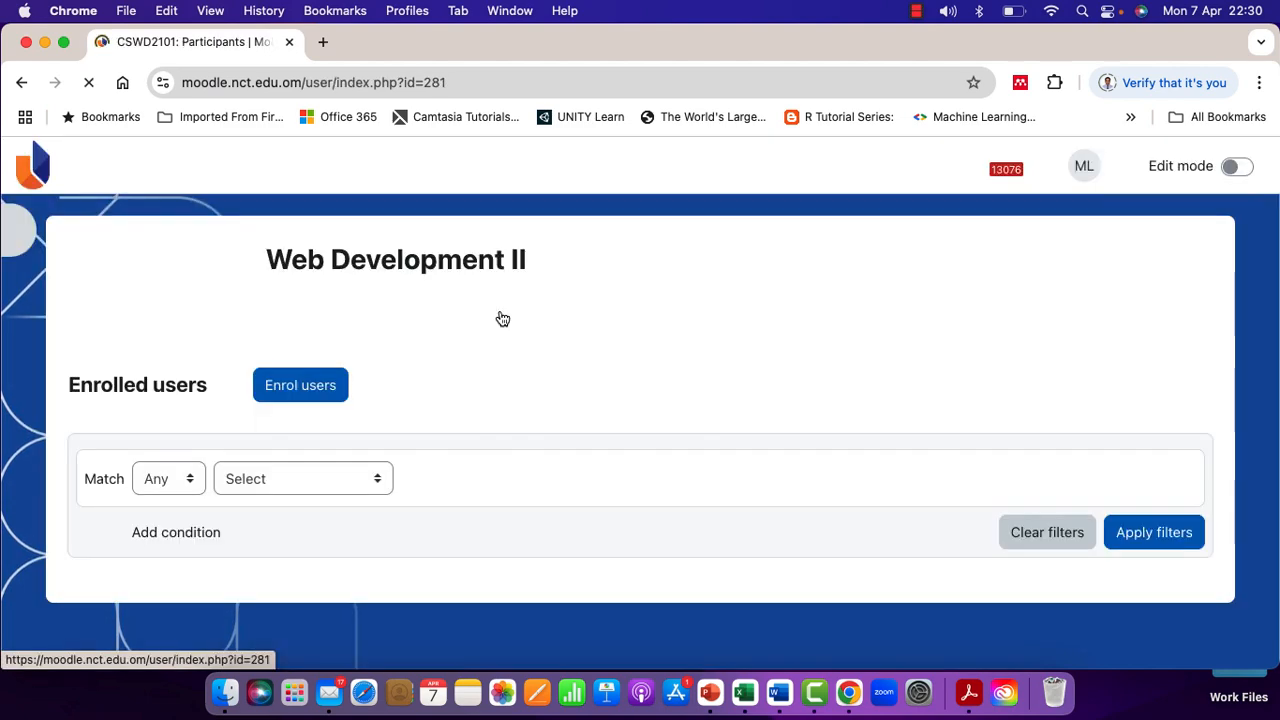
scroll(698, 364, down, 1)
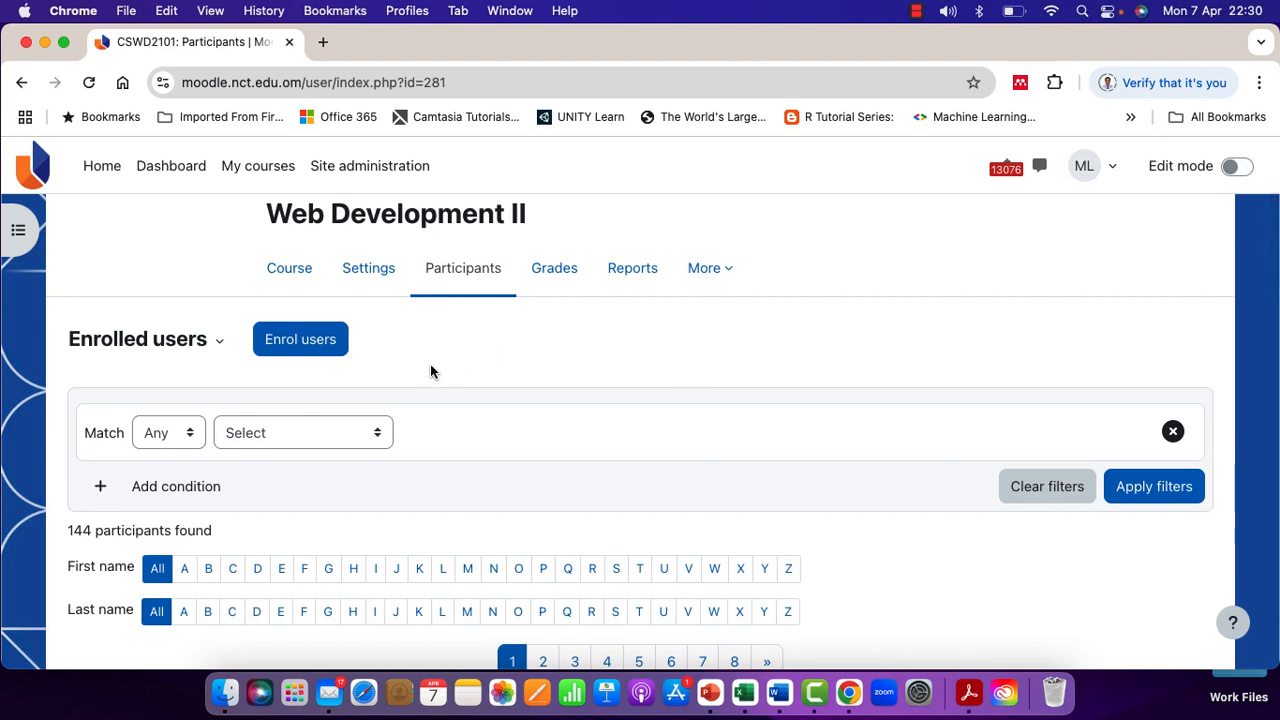
click(378, 438)
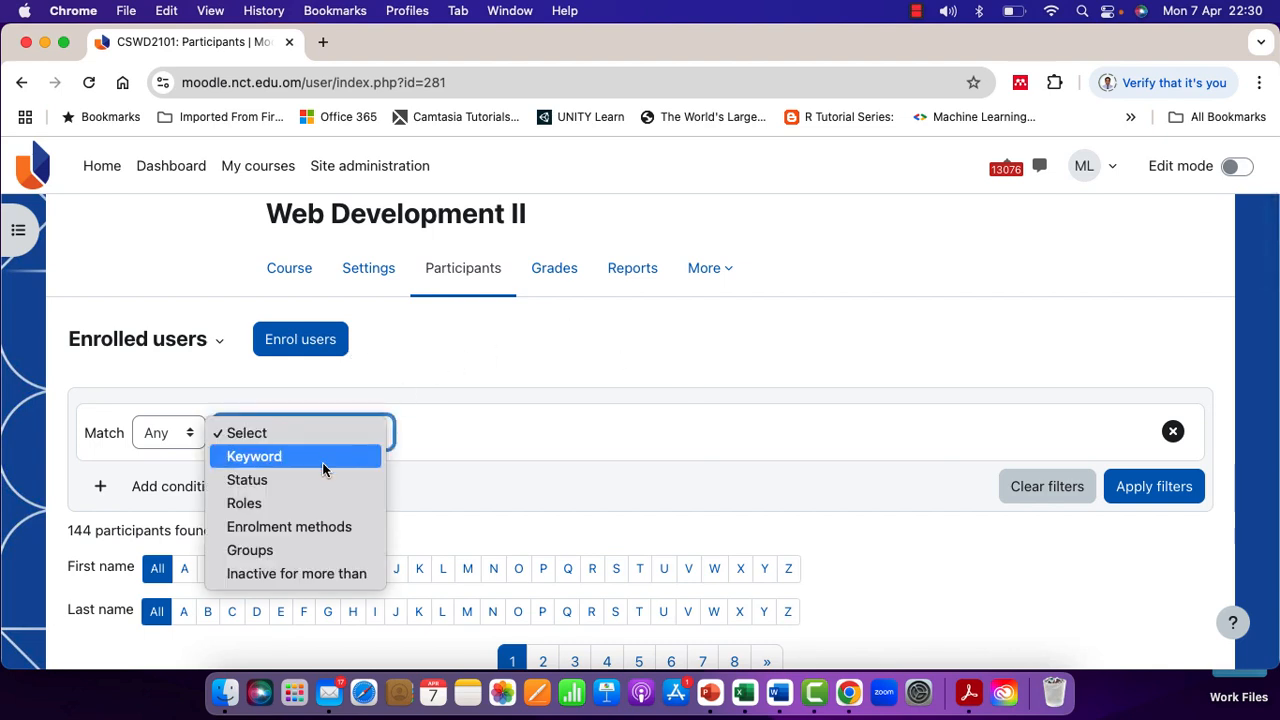
click(285, 550)
click(565, 436)
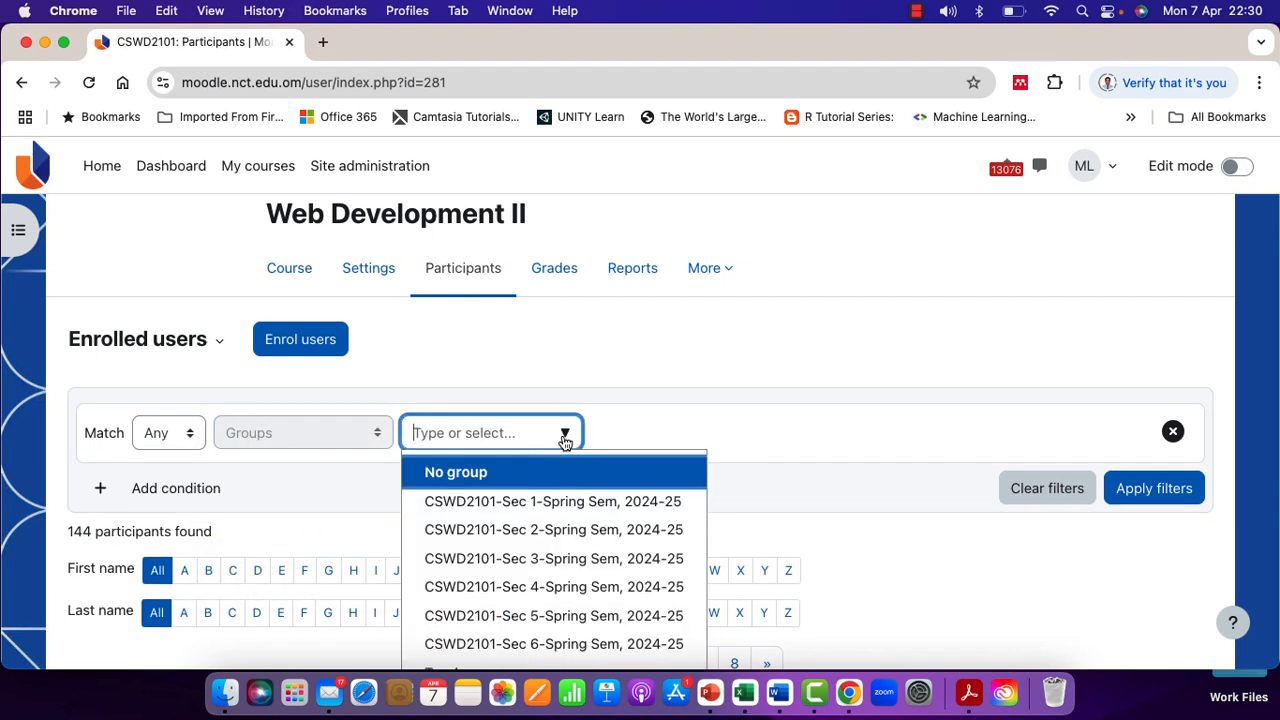
scroll(790, 424, down, 2)
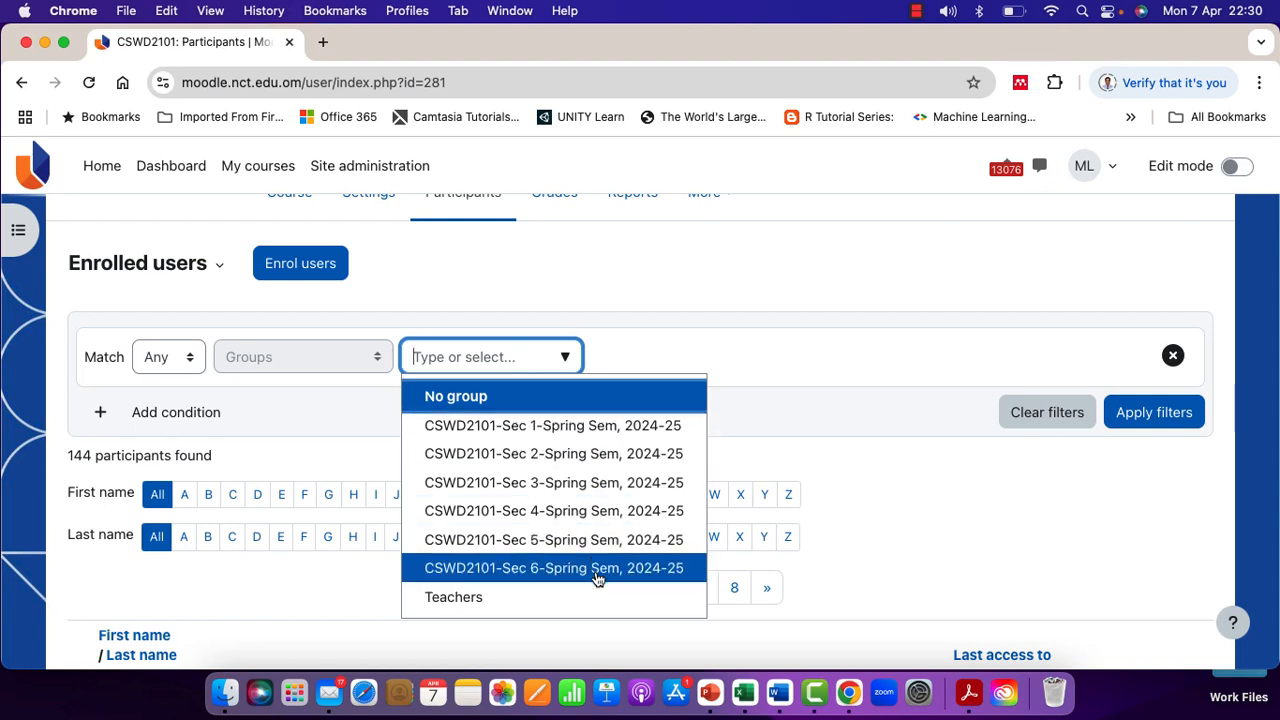
click(750, 366)
Step: Return to the course's main page and review its introductory section, from Vision, Mission & Values to the Resources table
scroll(596, 280, up, 3)
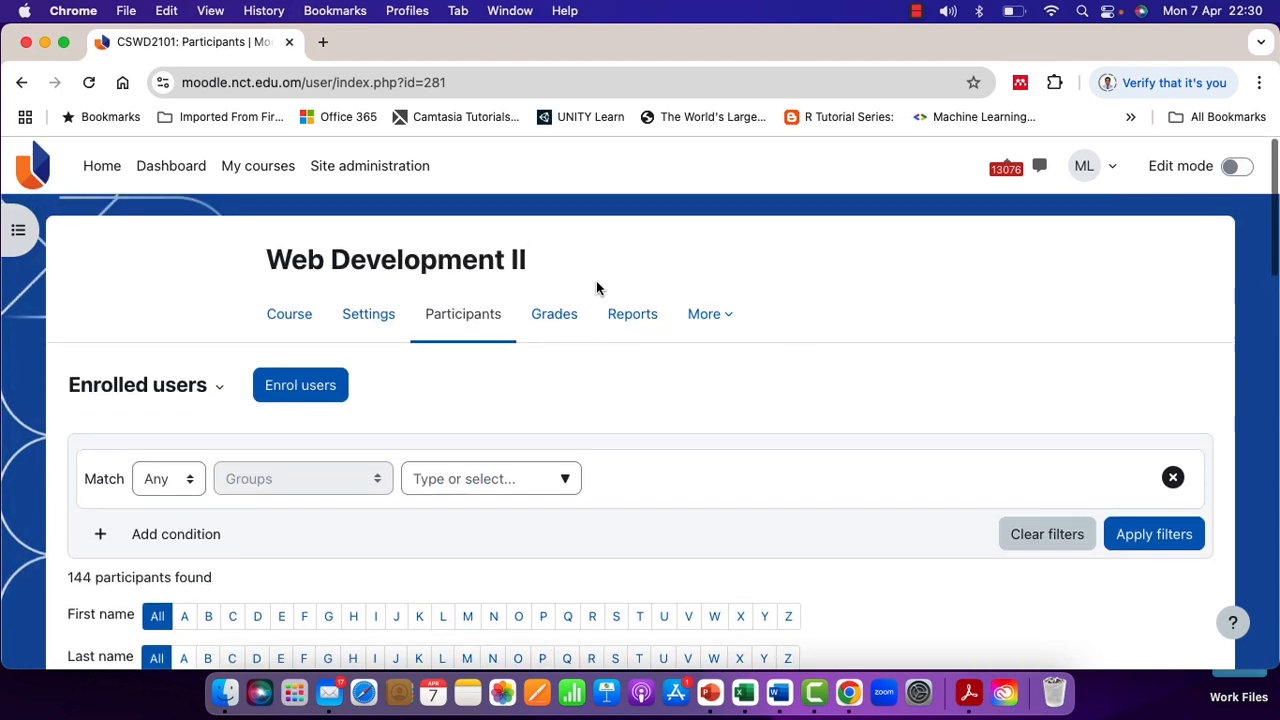
click(293, 322)
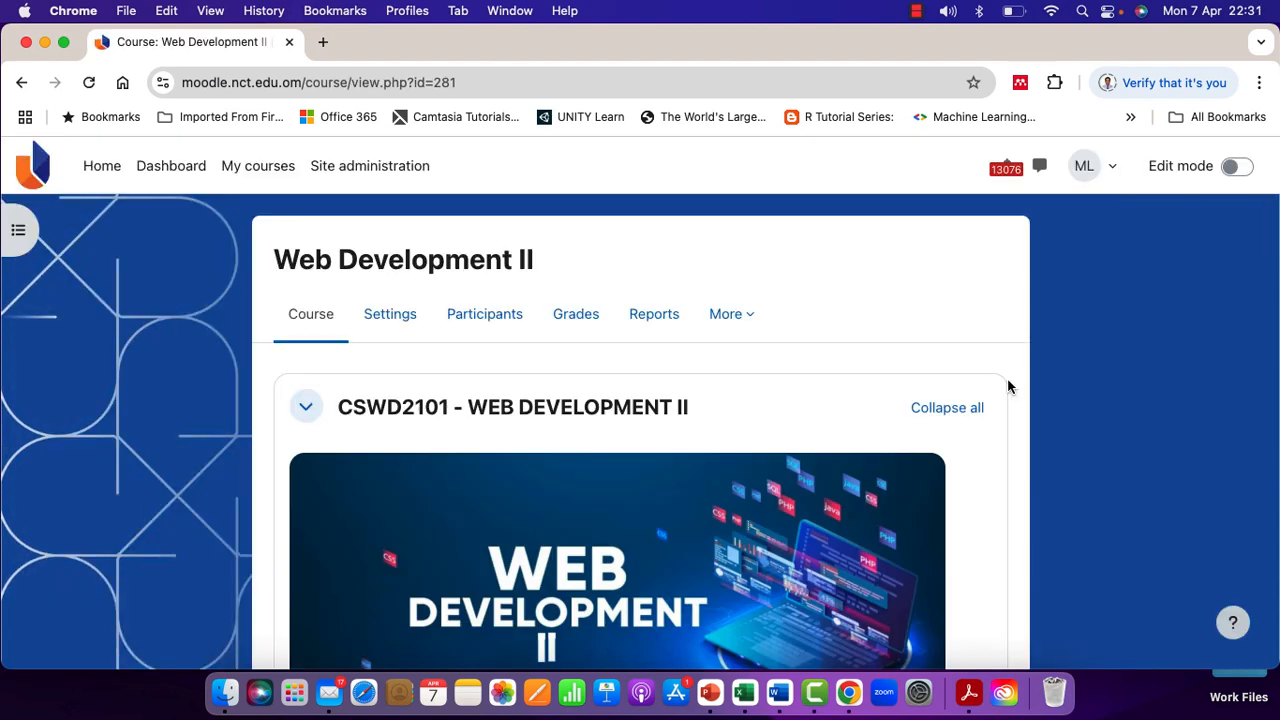
scroll(1097, 397, down, 3)
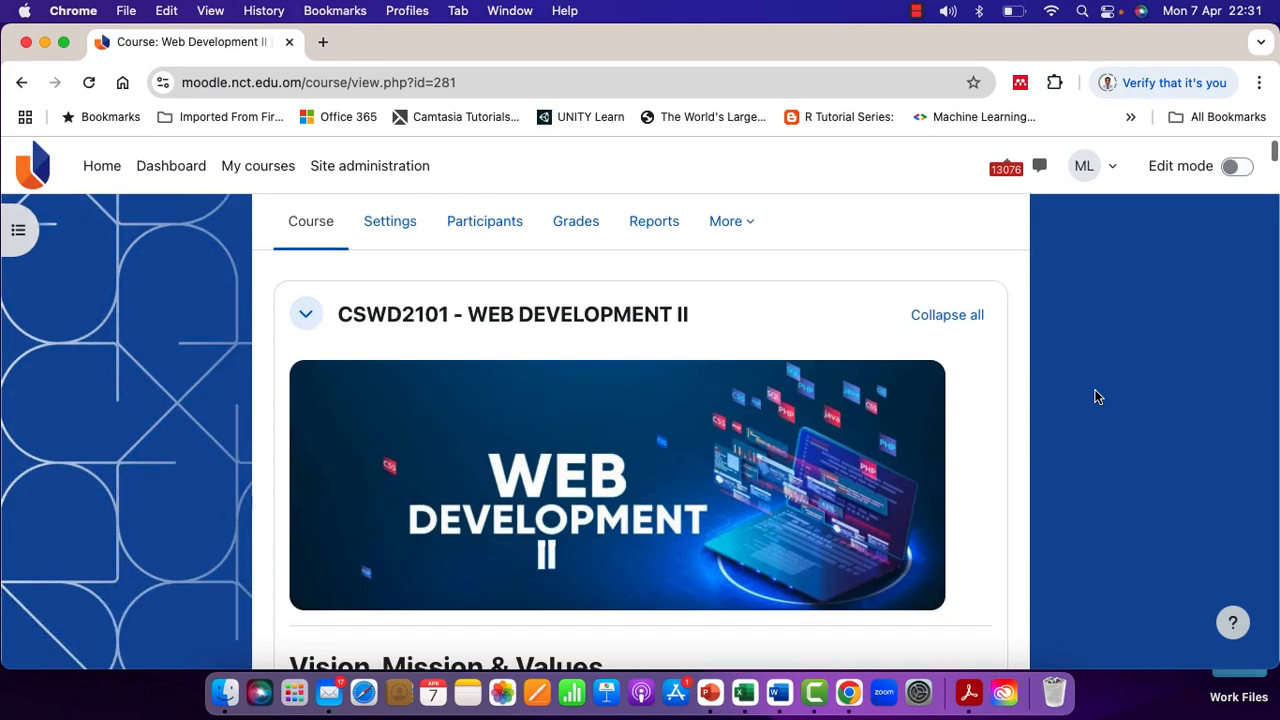
scroll(1097, 397, down, 4)
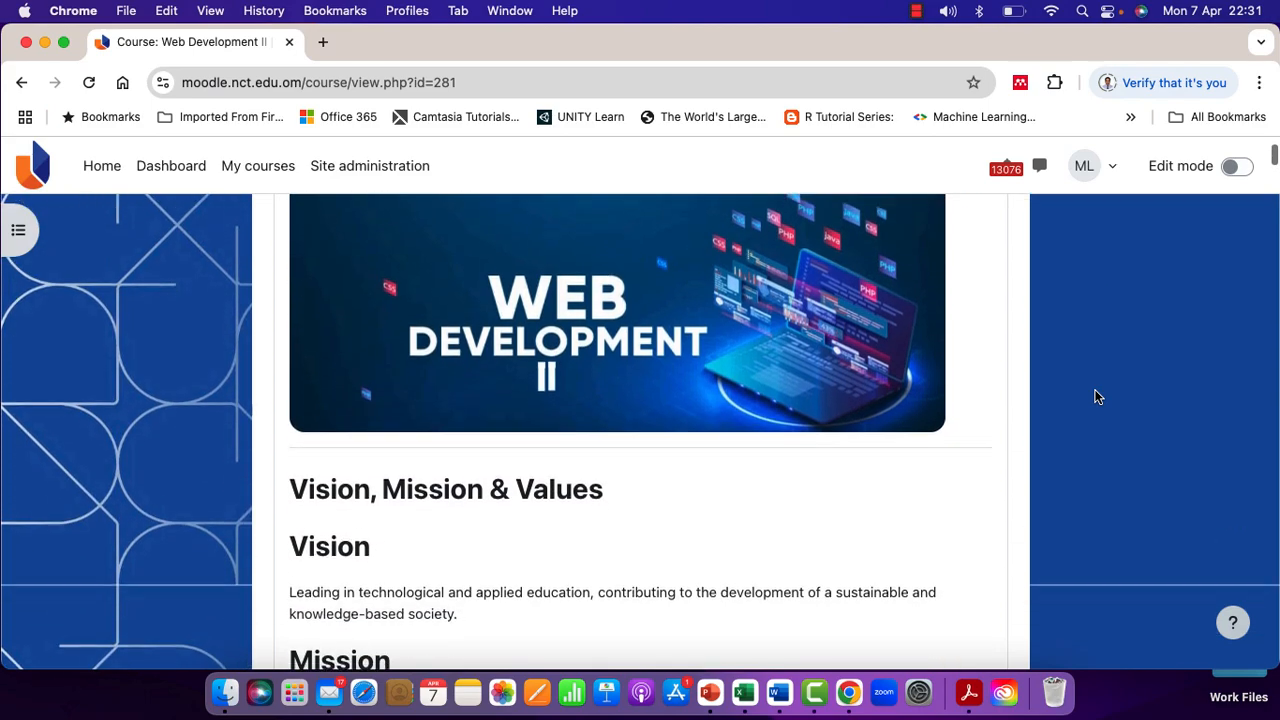
scroll(1097, 397, down, 1)
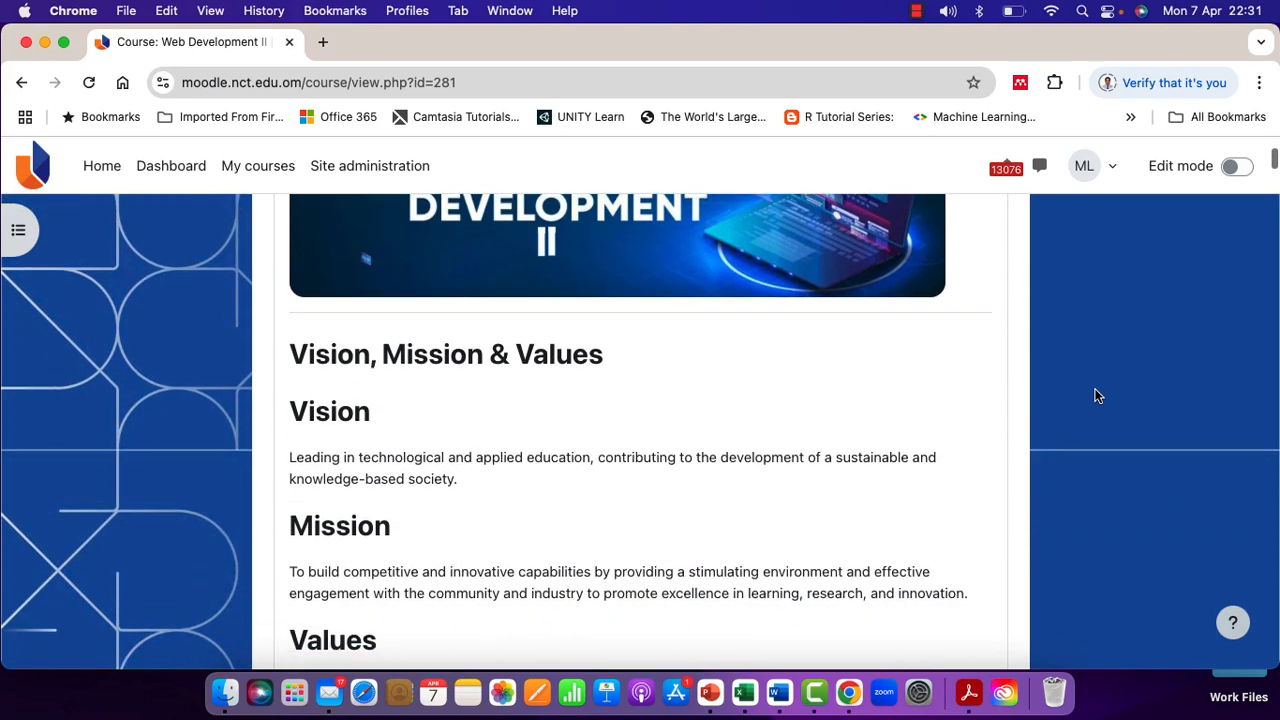
scroll(1097, 397, down, 1)
scroll(1097, 397, down, 1)
scroll(1097, 397, up, 8)
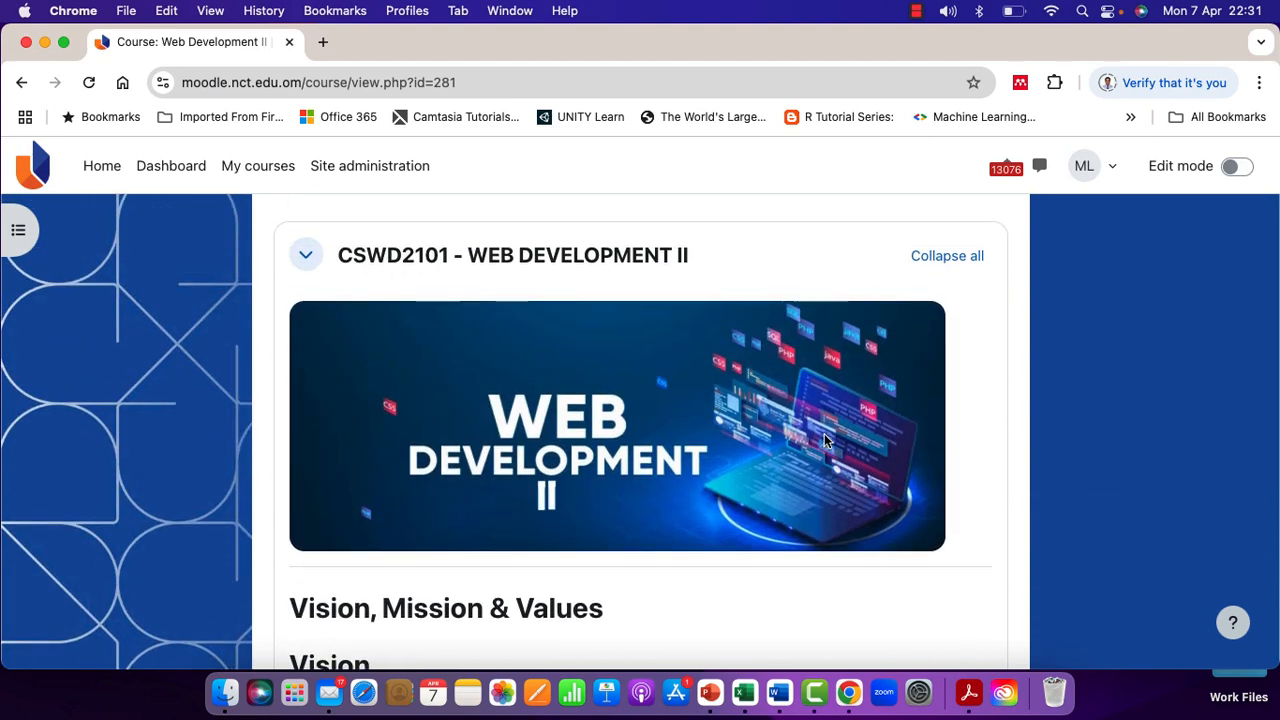
scroll(993, 451, down, 3)
scroll(993, 451, down, 1)
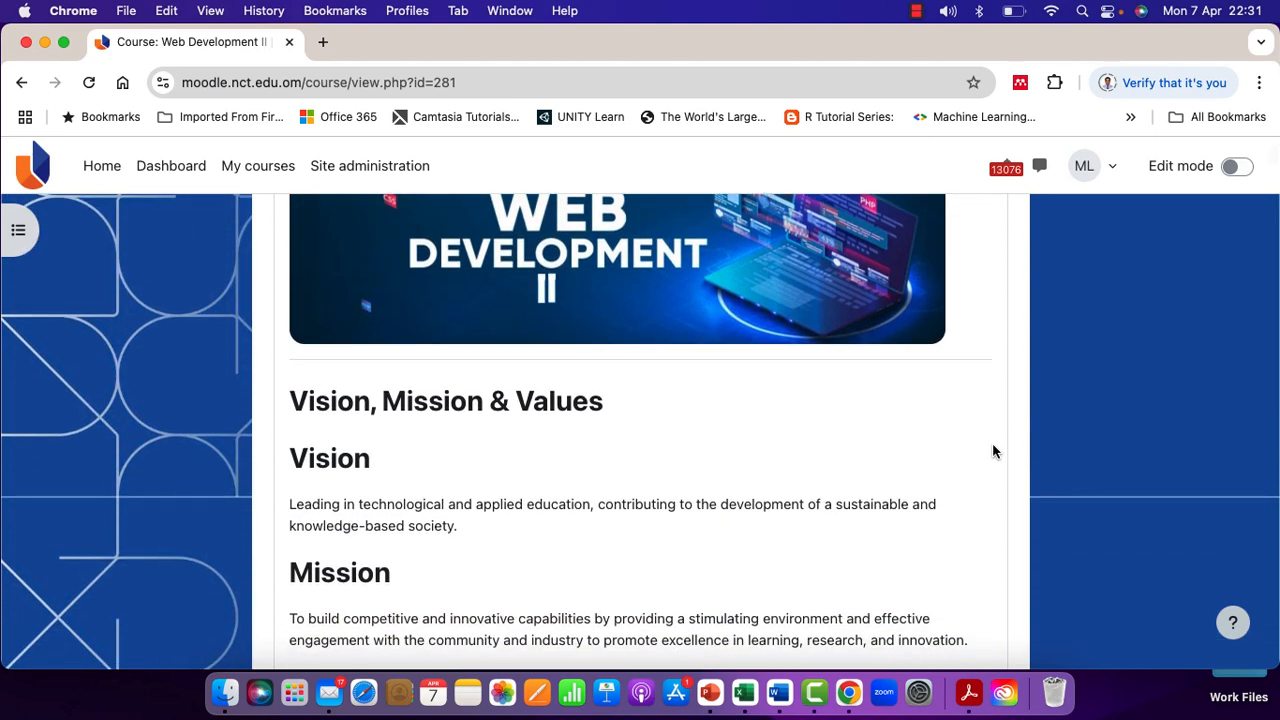
scroll(1090, 466, down, 8)
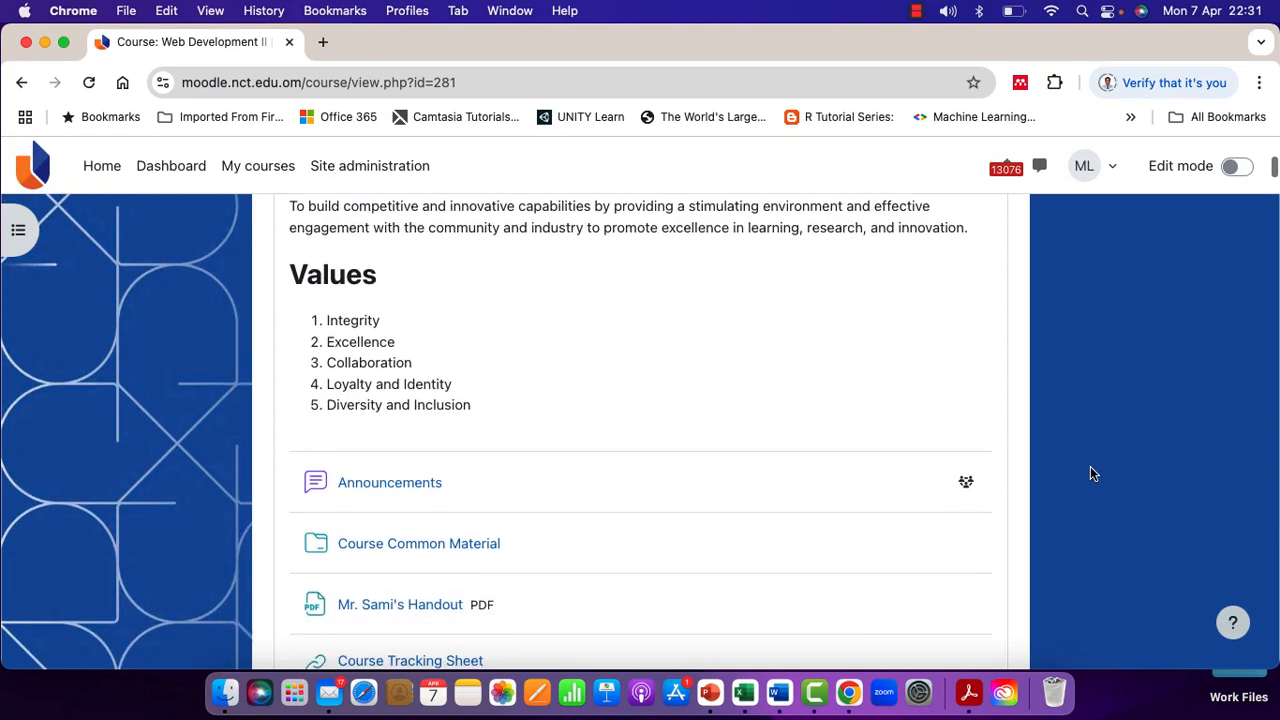
scroll(1090, 466, down, 20)
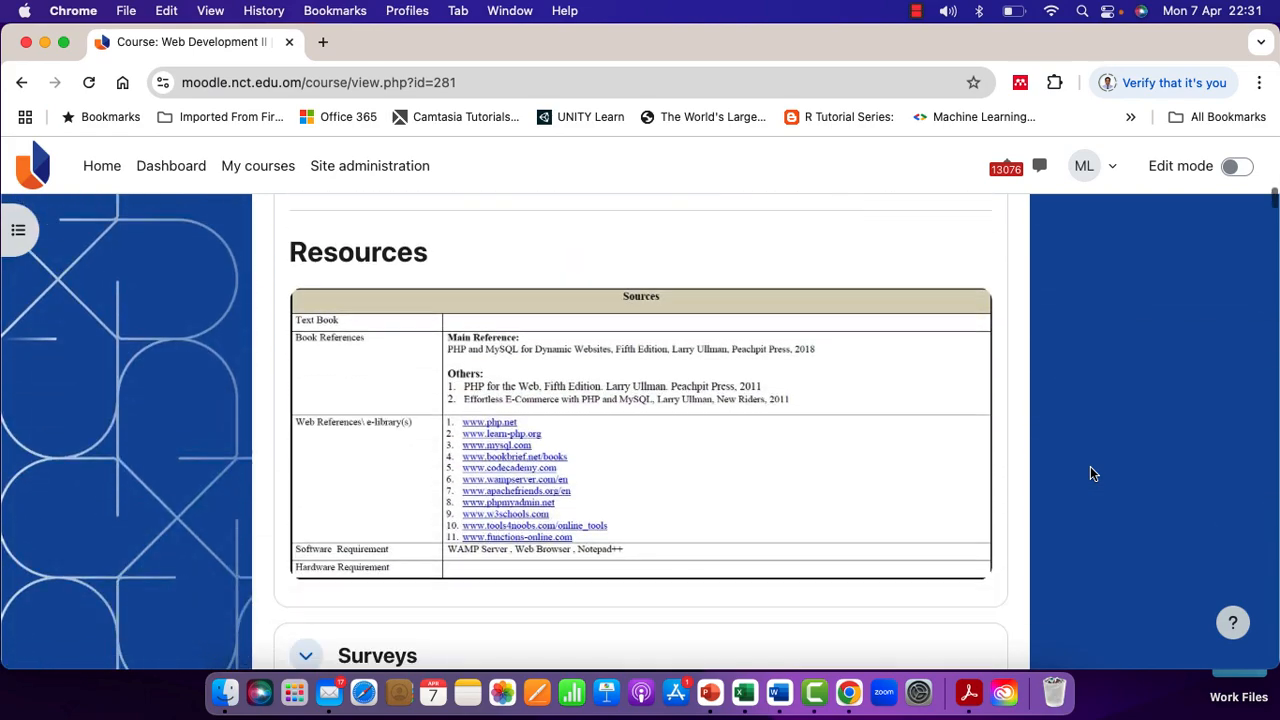
Step: Review the MidTerm Spring 2024-25 section and the chapter materials from Chapter 1 through Chapter 8
scroll(1090, 470, down, 18)
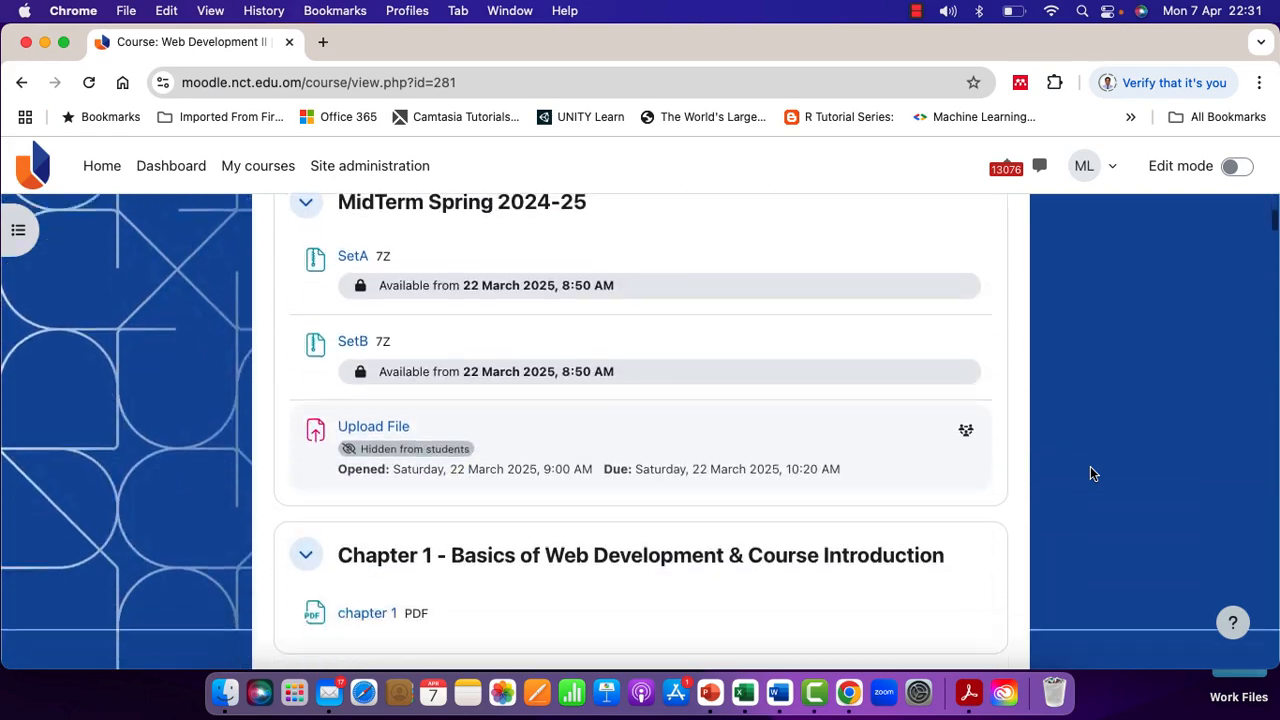
scroll(1090, 466, down, 4)
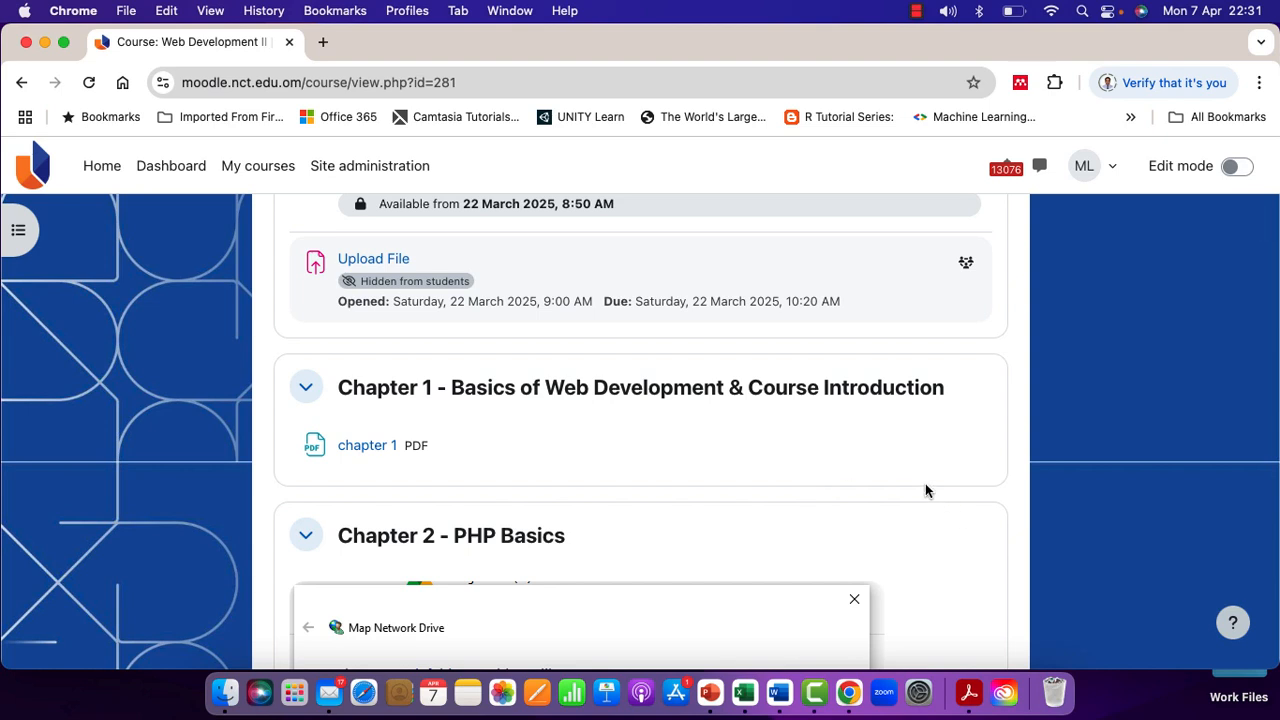
scroll(965, 490, down, 2)
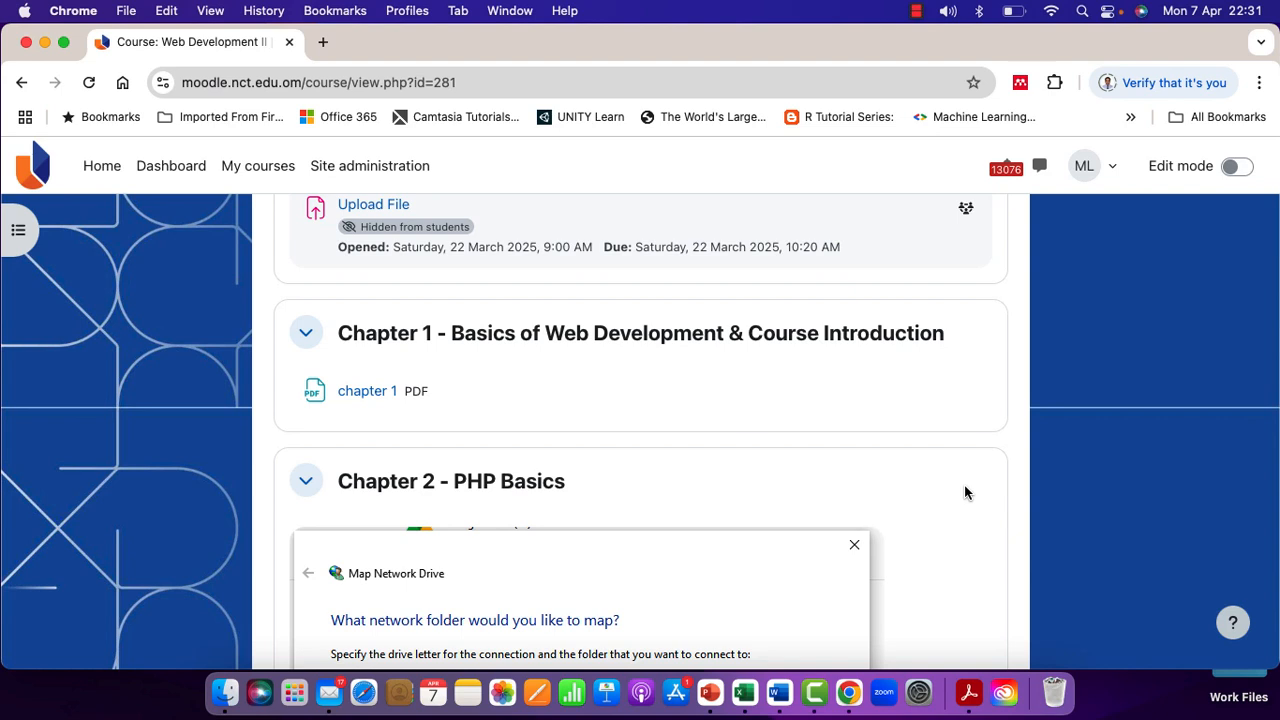
scroll(965, 487, down, 1)
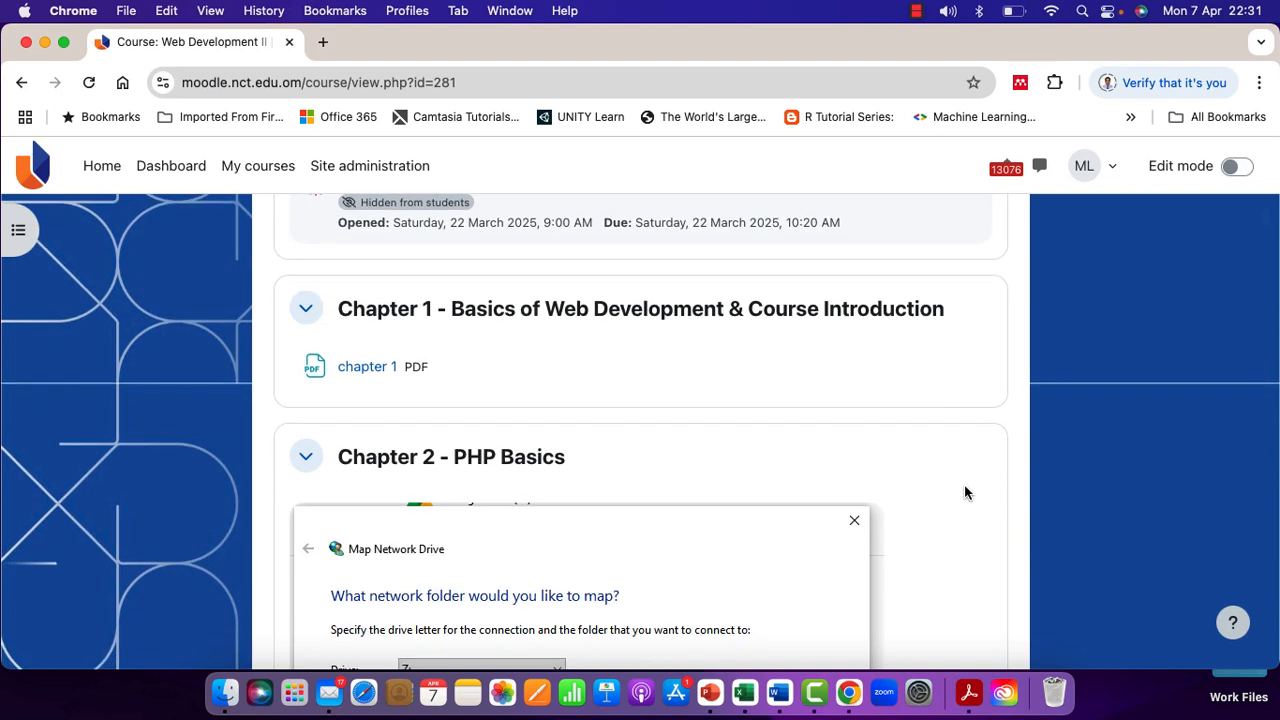
scroll(965, 492, down, 3)
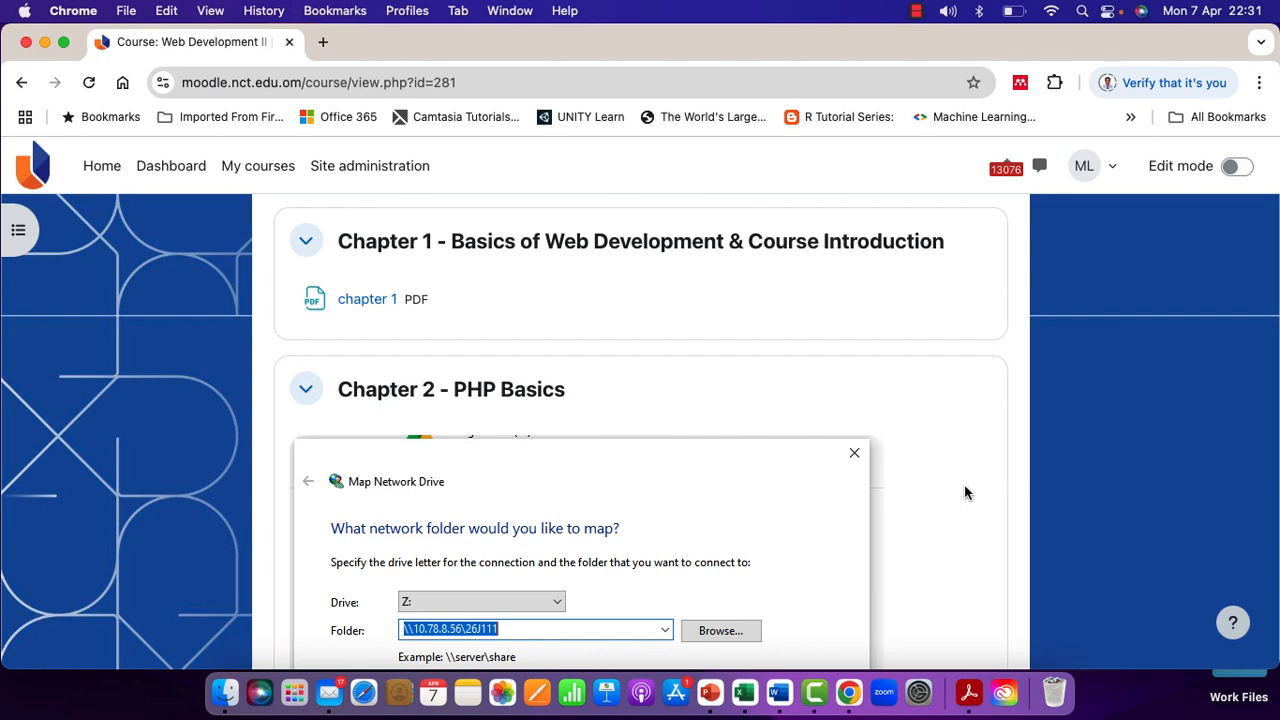
scroll(965, 492, down, 1)
scroll(965, 492, down, 1)
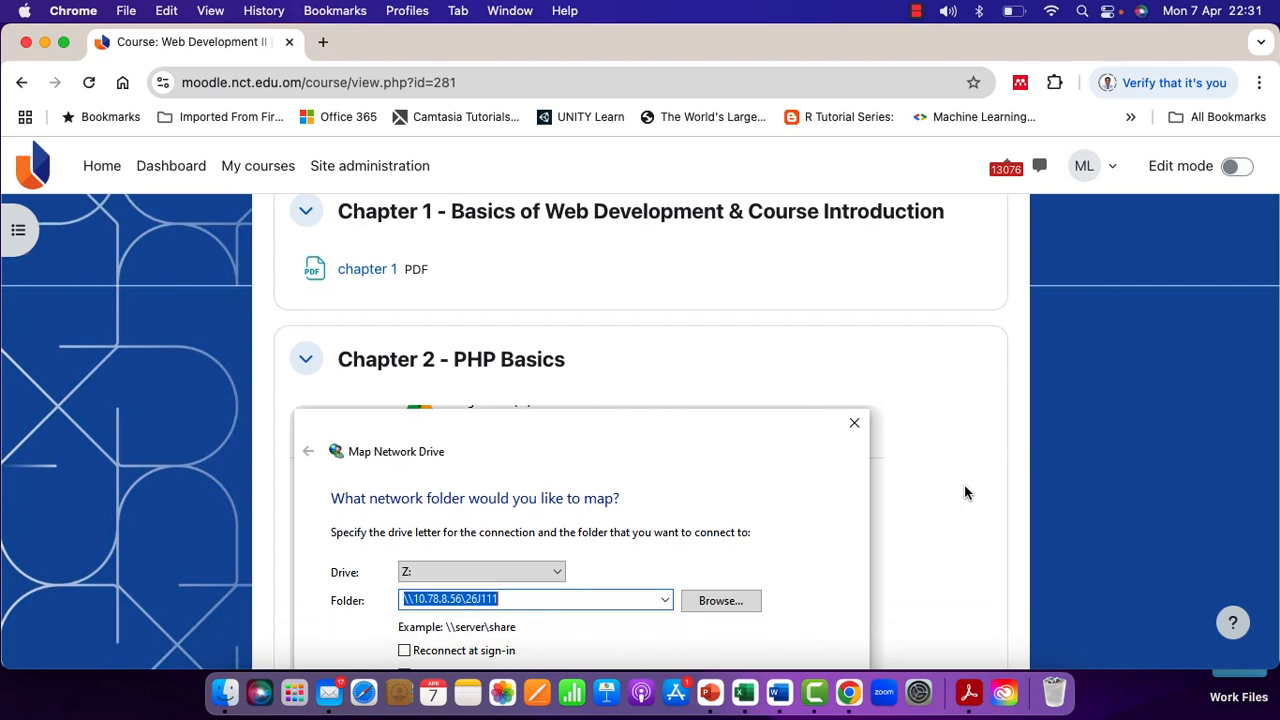
scroll(965, 492, down, 10)
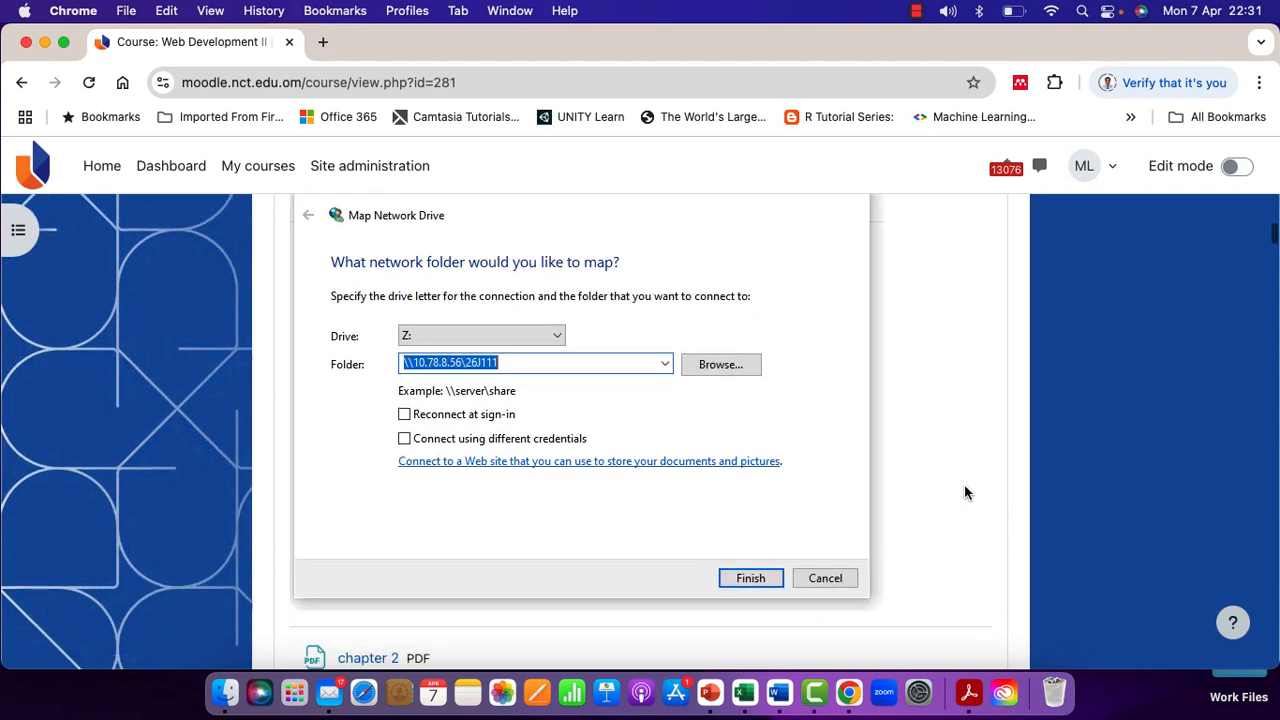
scroll(965, 492, down, 12)
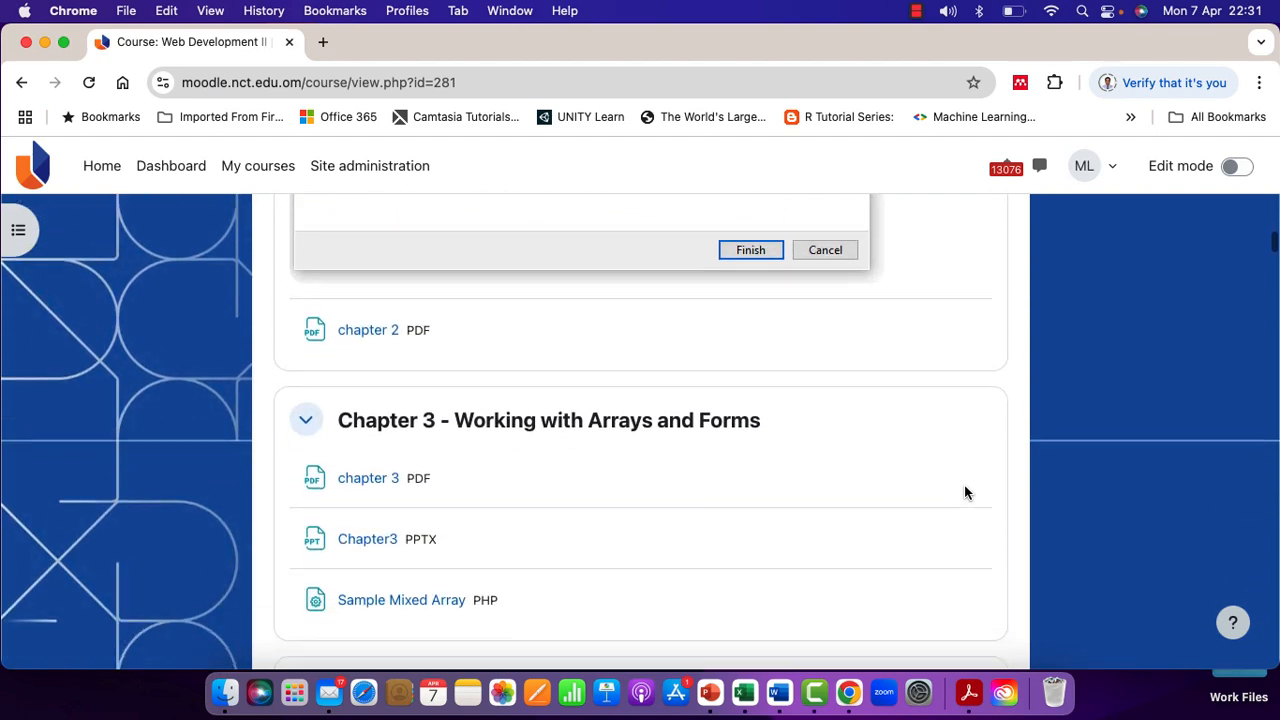
scroll(965, 492, down, 7)
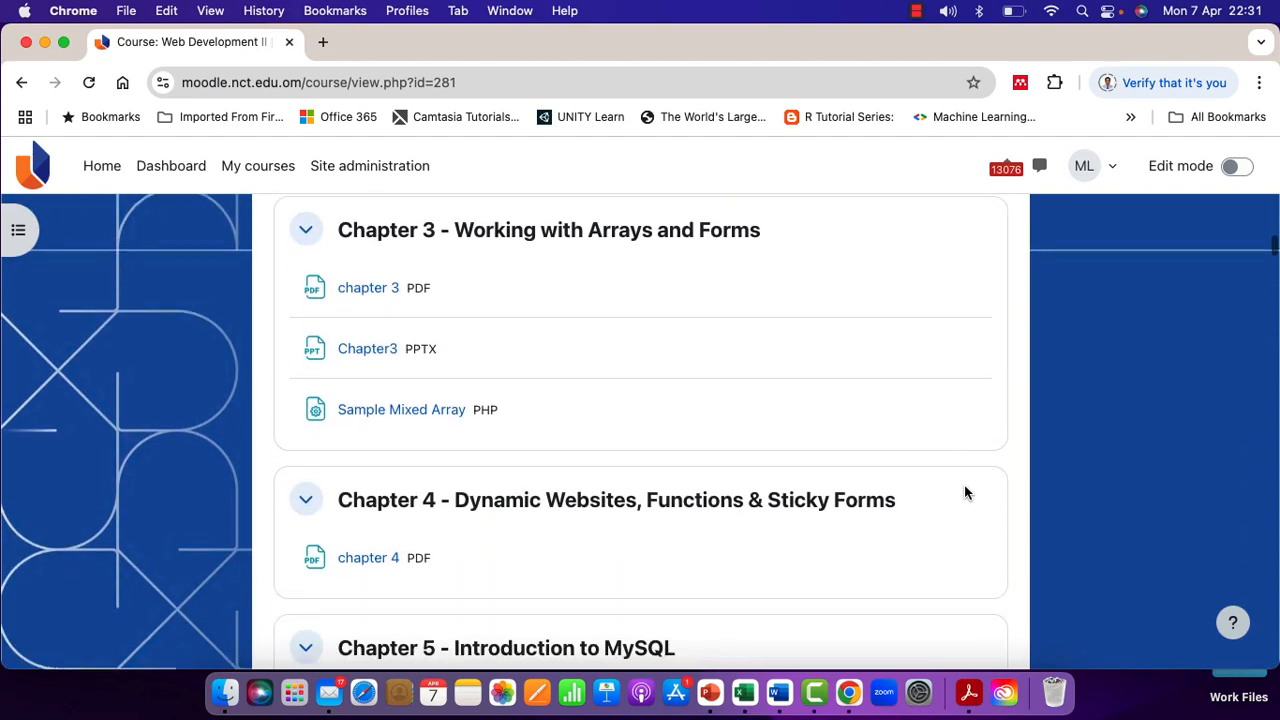
scroll(965, 492, down, 20)
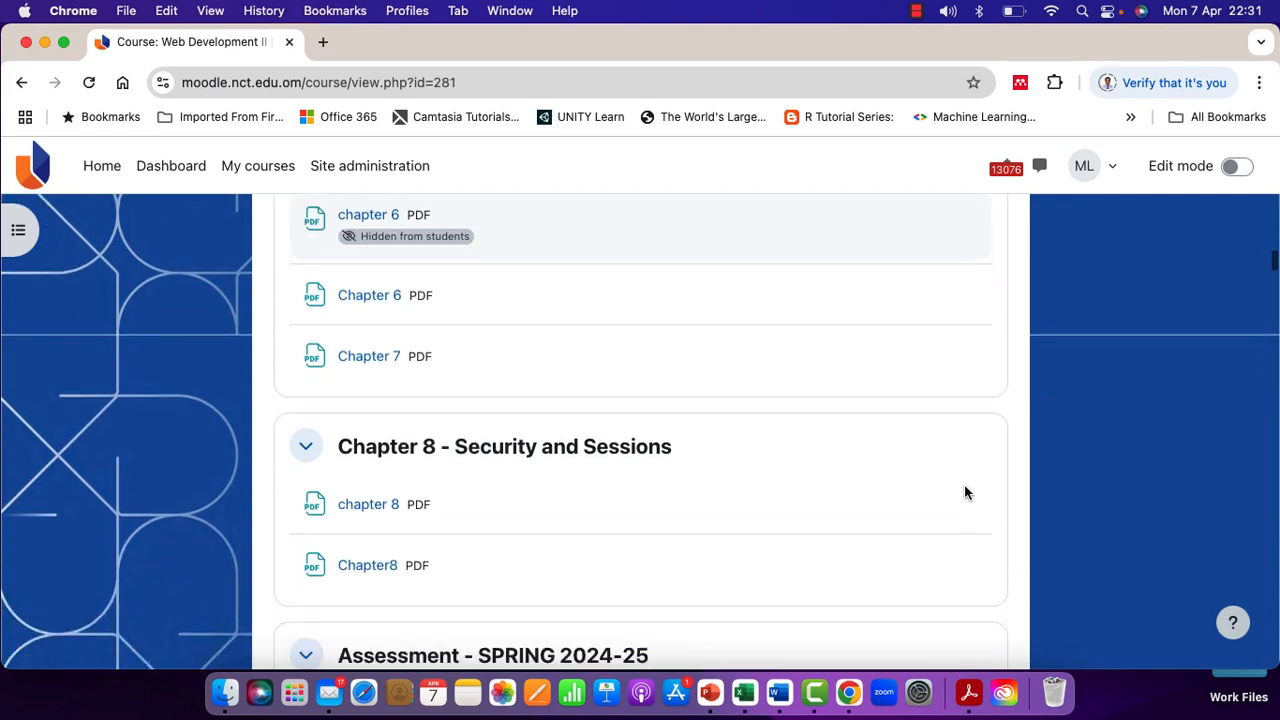
Step: Review the Final Exam - SPRING 2024-25 section and the Common Class Activities from Ch1 through Ch8
scroll(965, 492, down, 20)
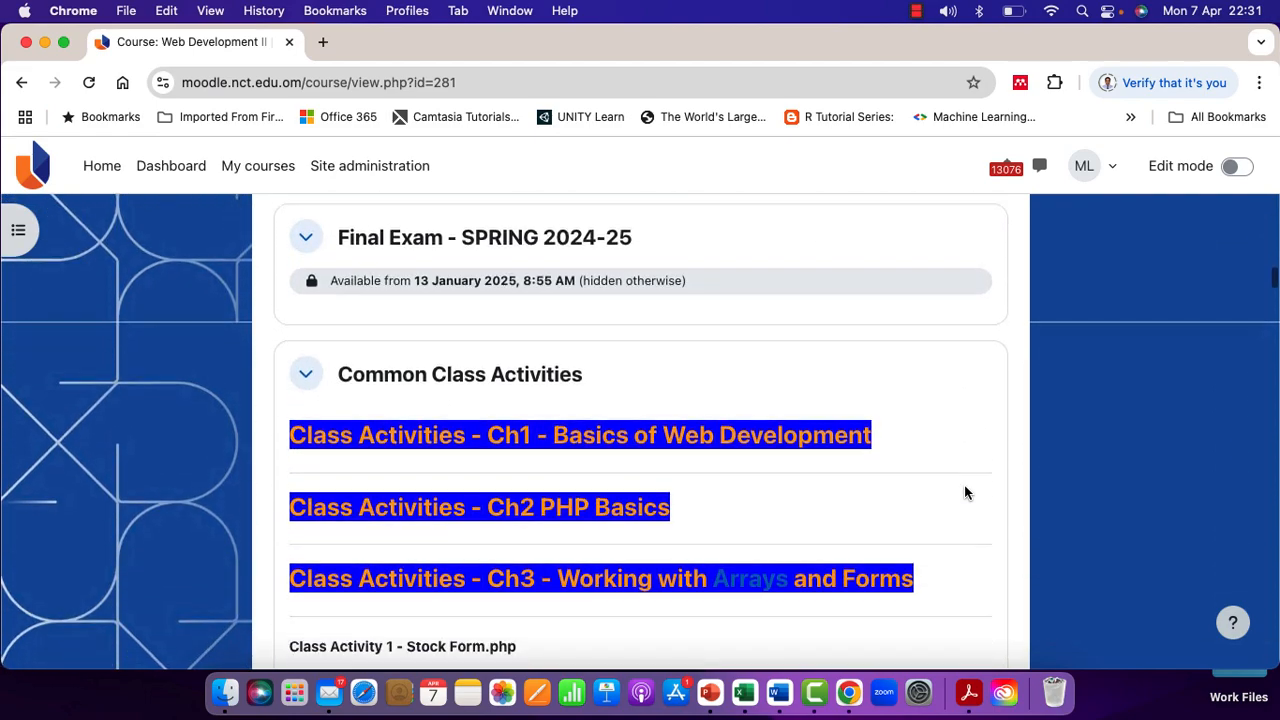
scroll(965, 492, down, 20)
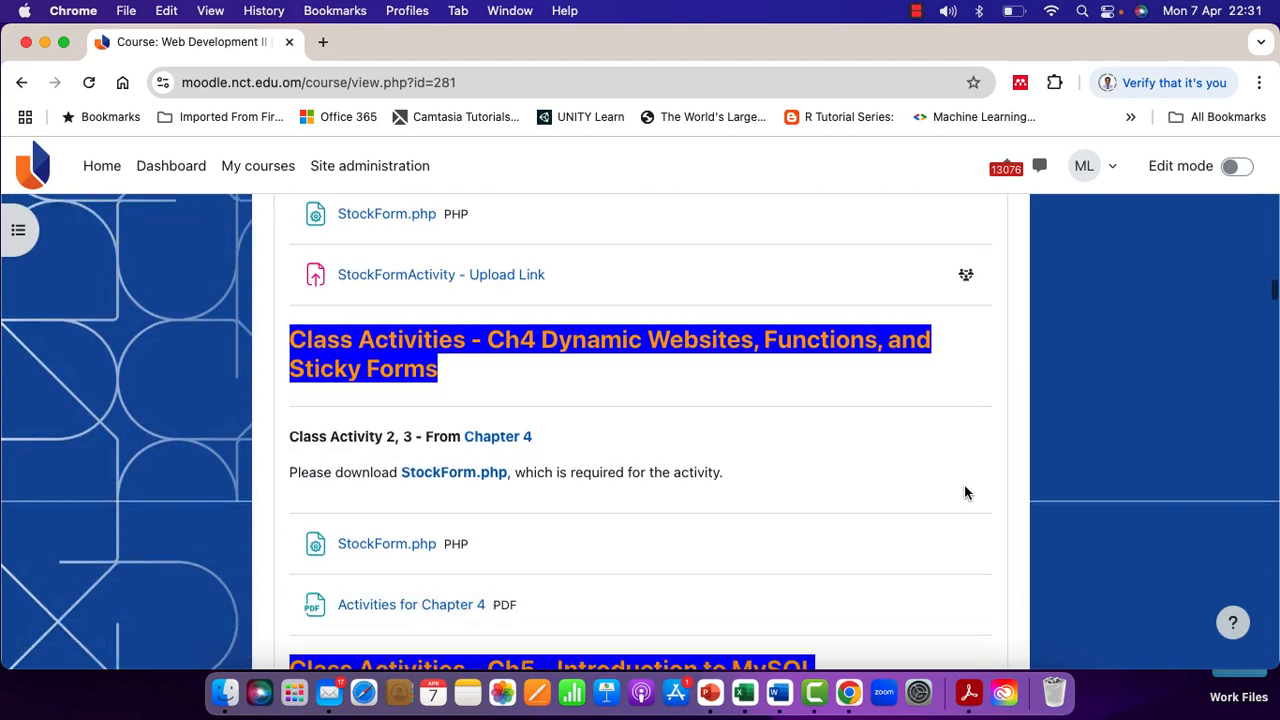
scroll(965, 492, down, 20)
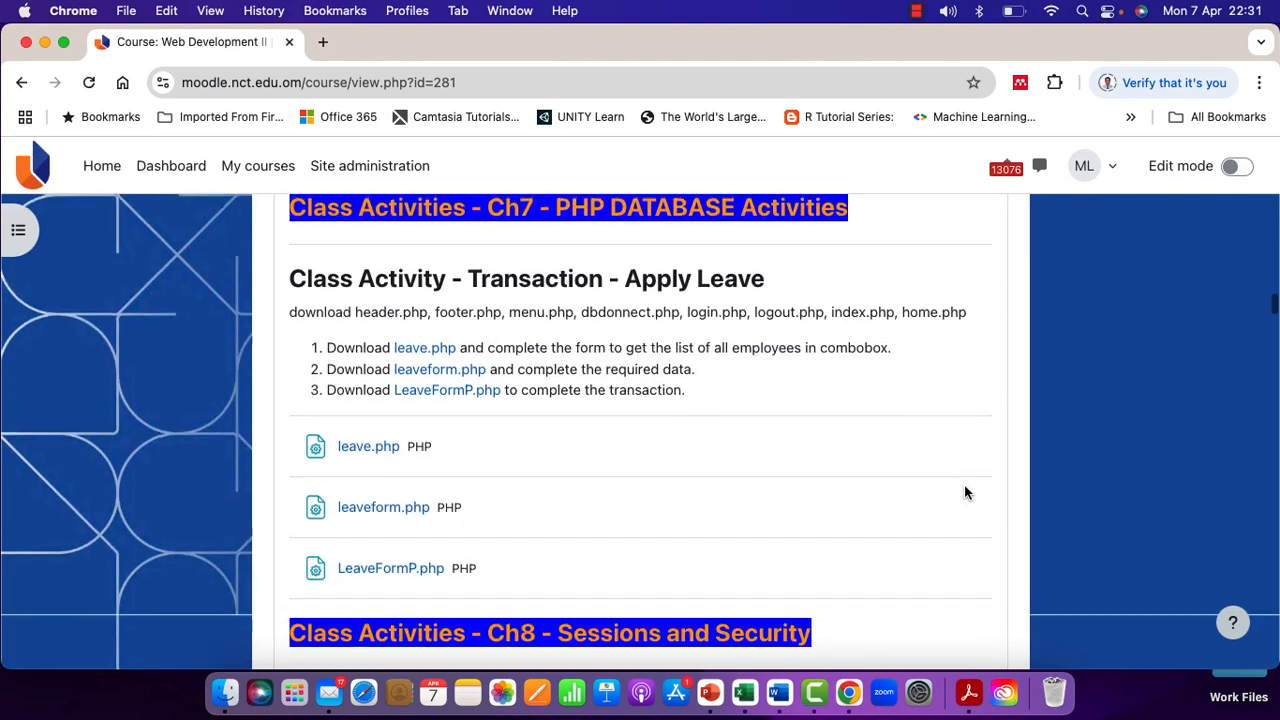
scroll(965, 492, down, 10)
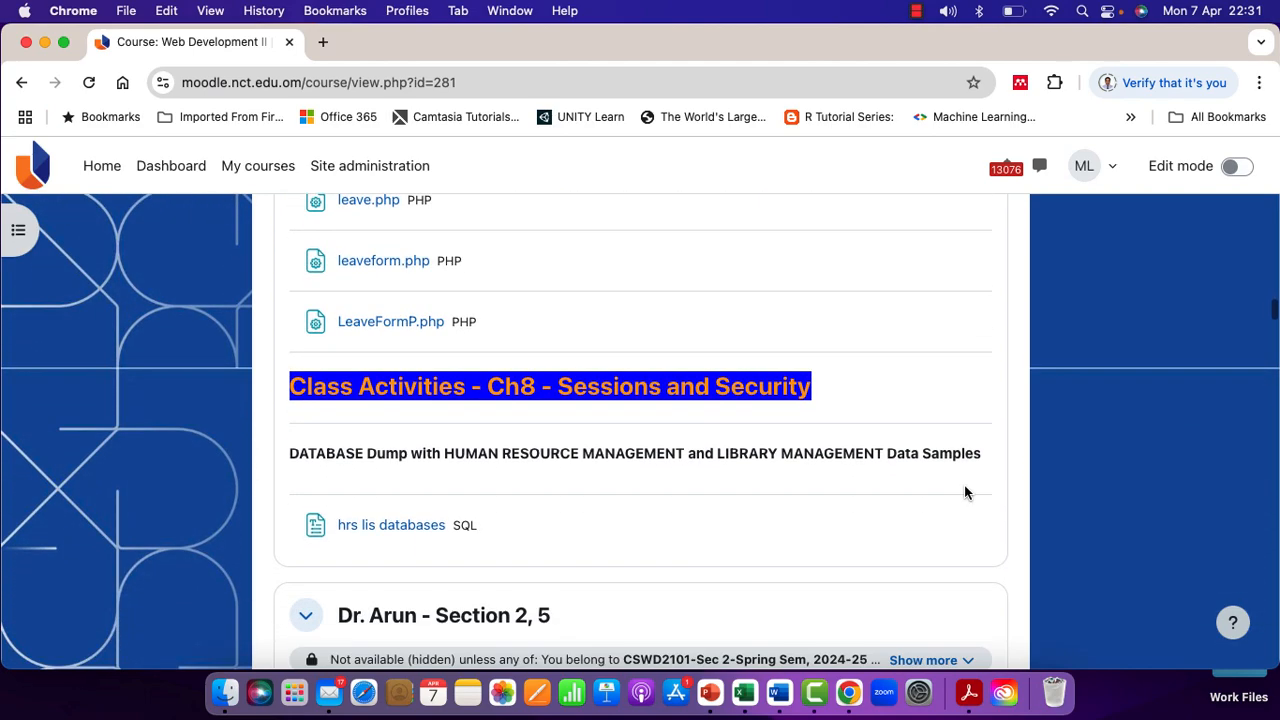
scroll(965, 490, down, 15)
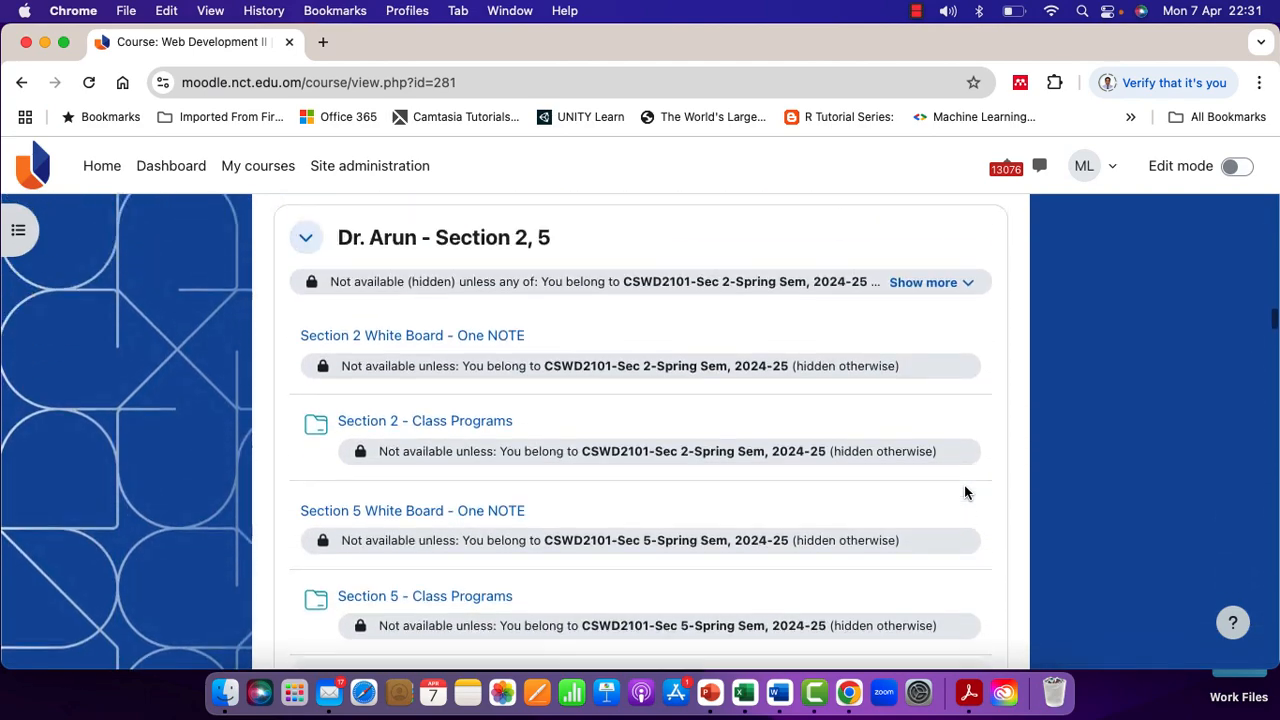
Step: Examine the lecturer section for Sections 2 and 5, including the group restrictions on its white boards and class programs, and its quizzes
scroll(964, 490, up, 5)
scroll(846, 410, up, 5)
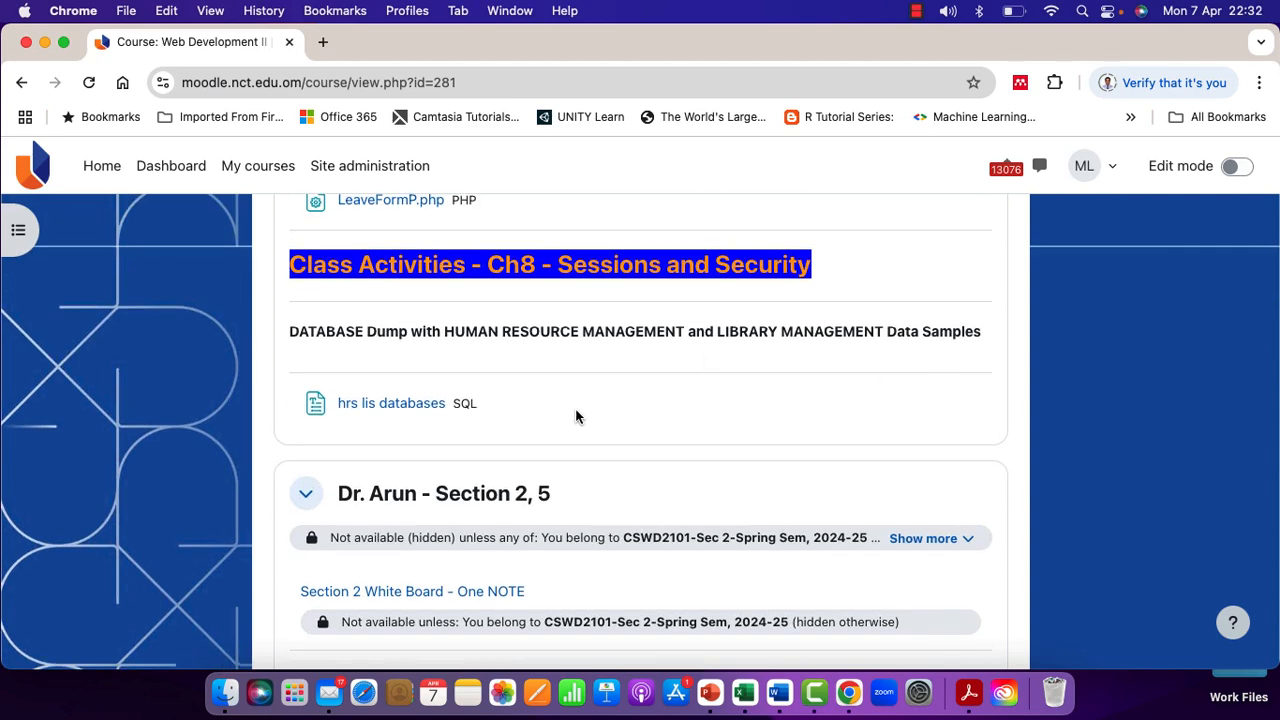
scroll(874, 403, down, 2)
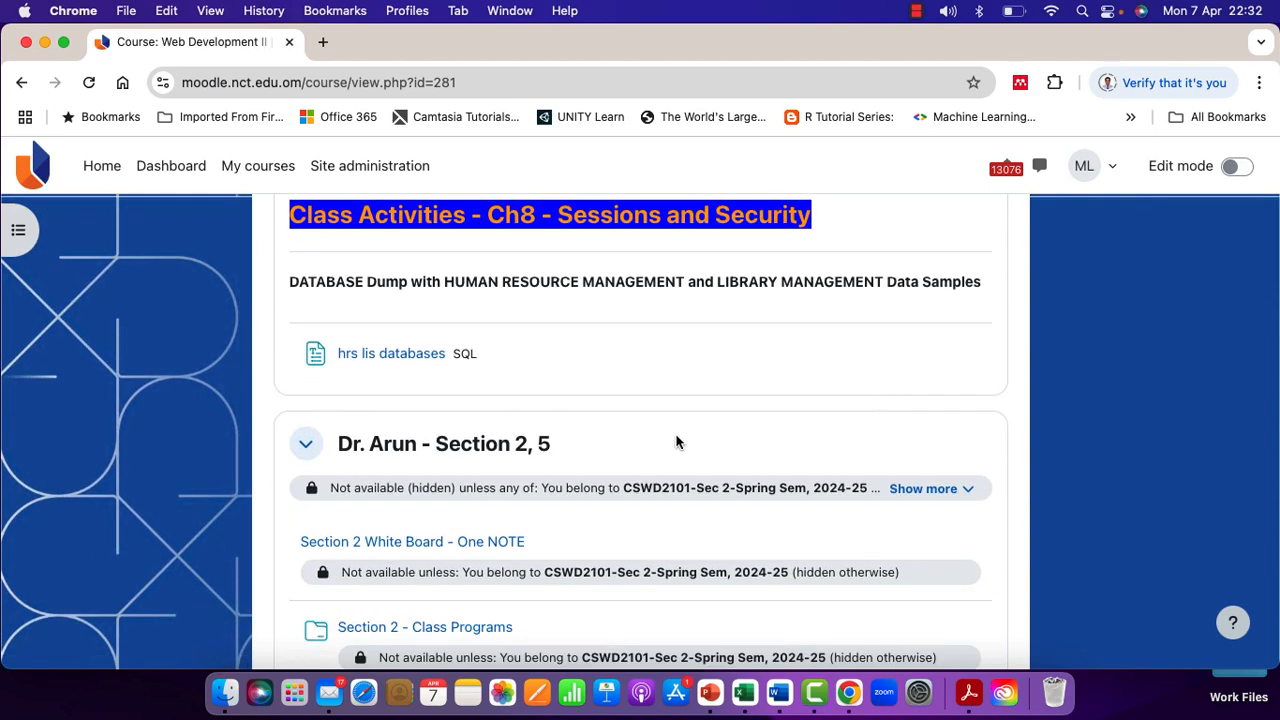
scroll(677, 442, down, 2)
scroll(677, 442, down, 1)
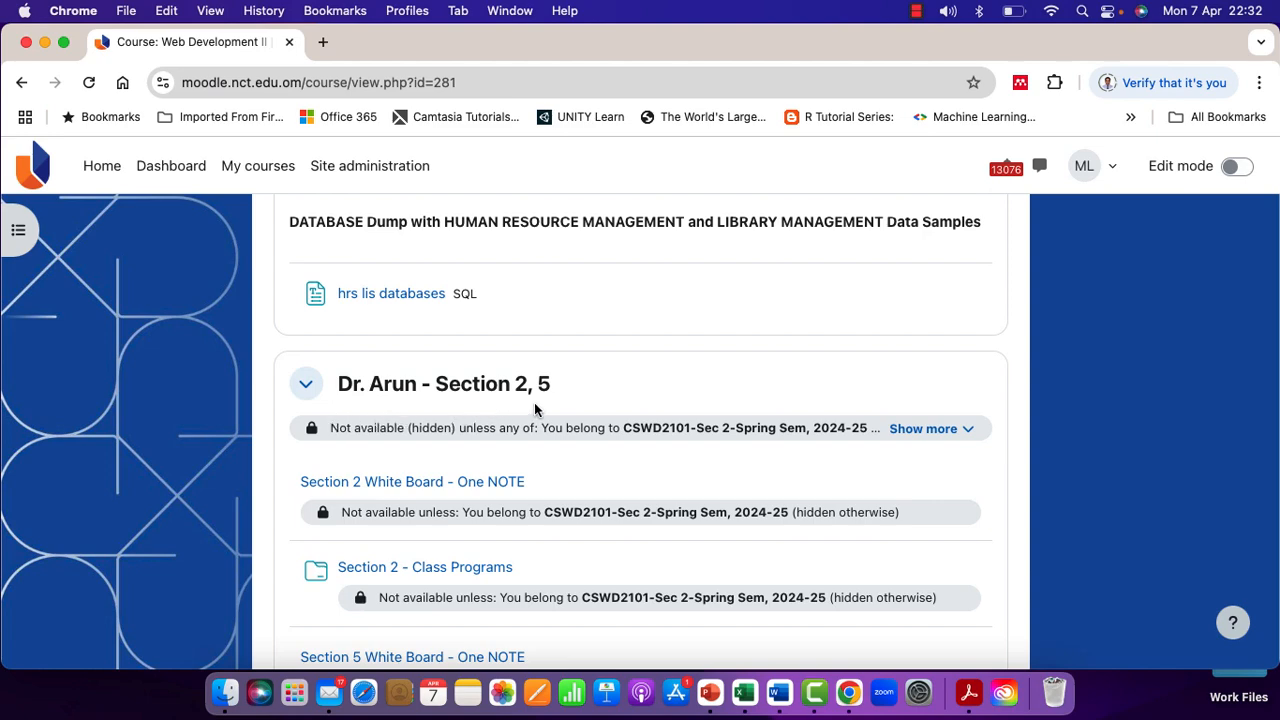
scroll(570, 398, down, 2)
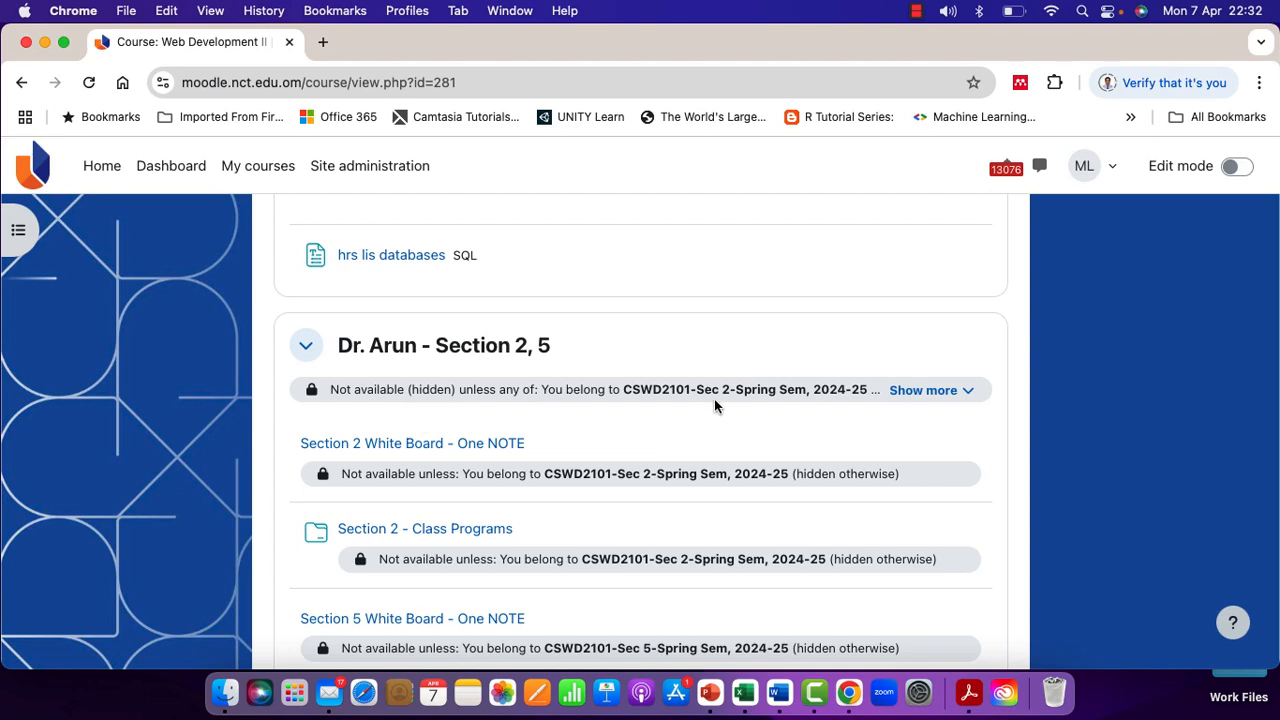
scroll(728, 424, down, 5)
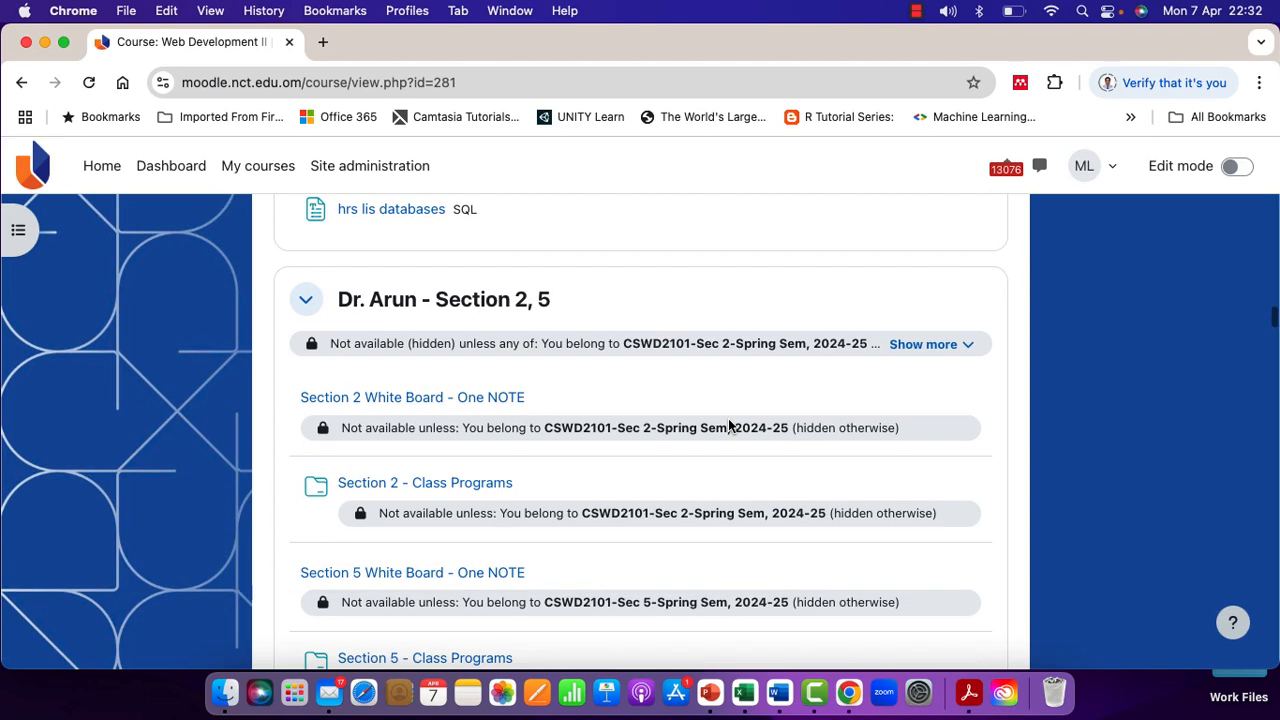
scroll(729, 424, down, 2)
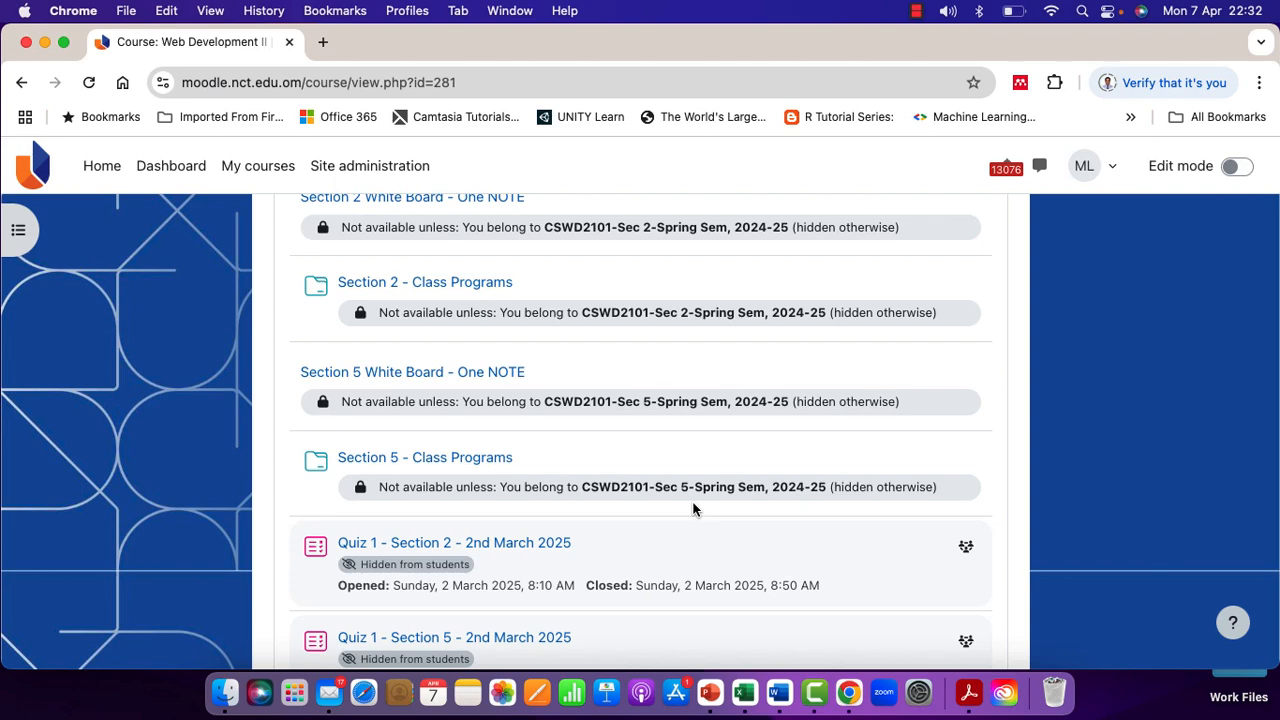
scroll(883, 472, down, 5)
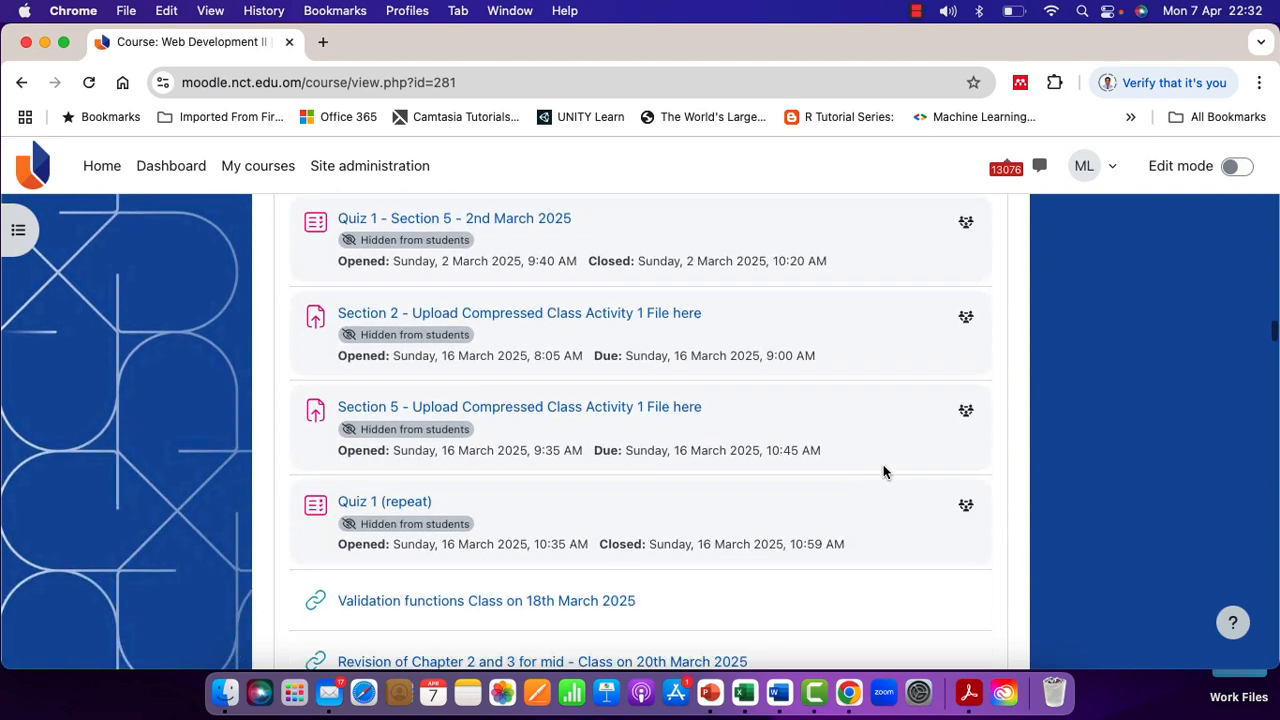
Step: Review the group restrictions and activities in the lecturer sections for Section 4, Section 3, and Sections 1 and 6
scroll(883, 472, down, 5)
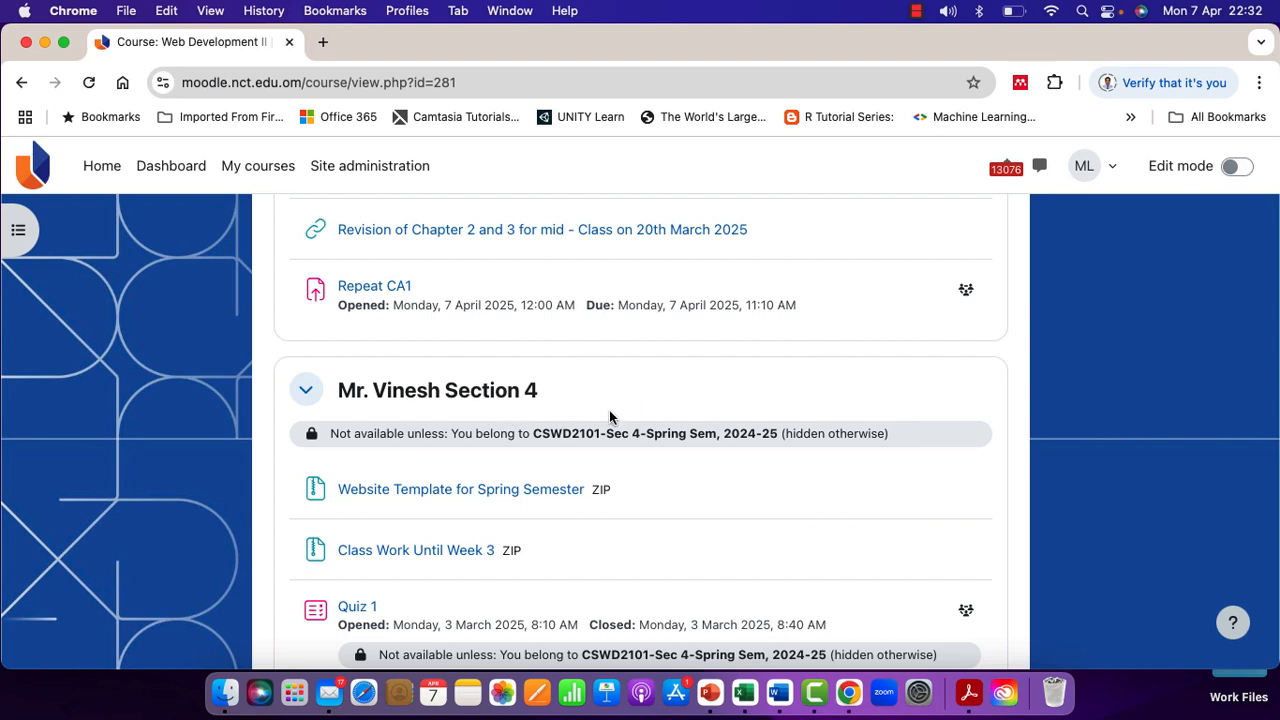
scroll(598, 418, down, 1)
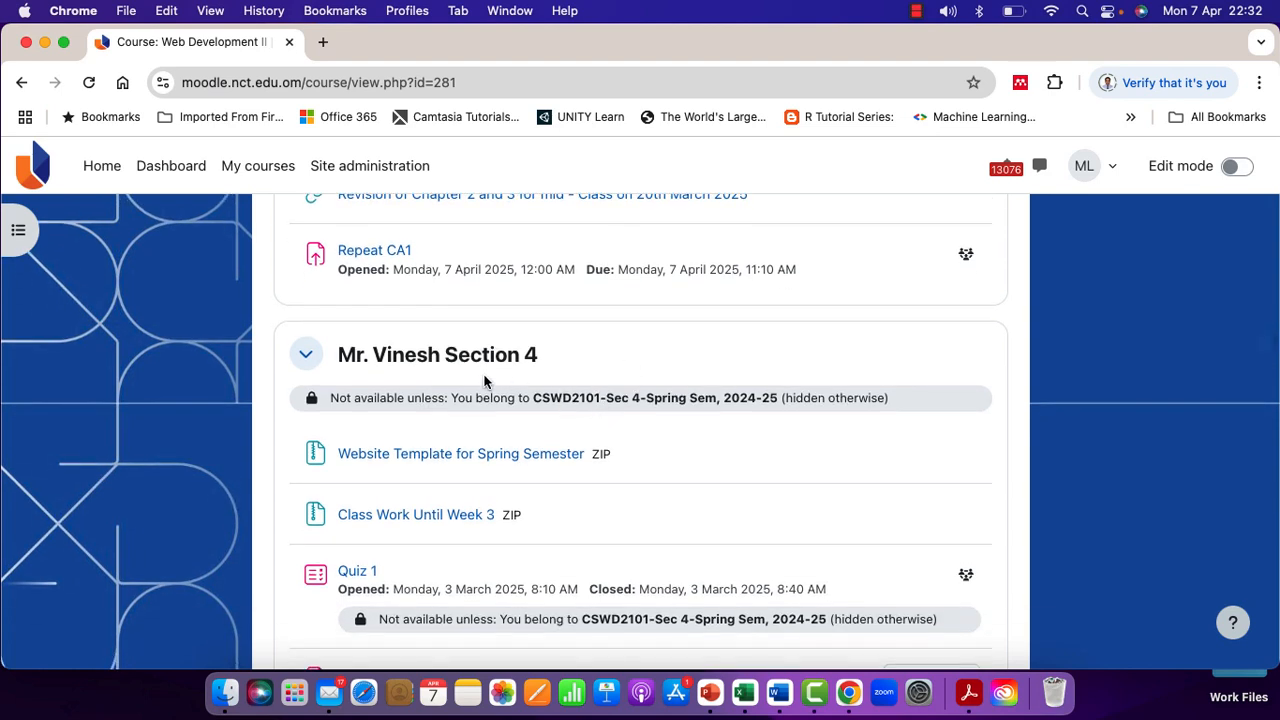
scroll(576, 385, down, 15)
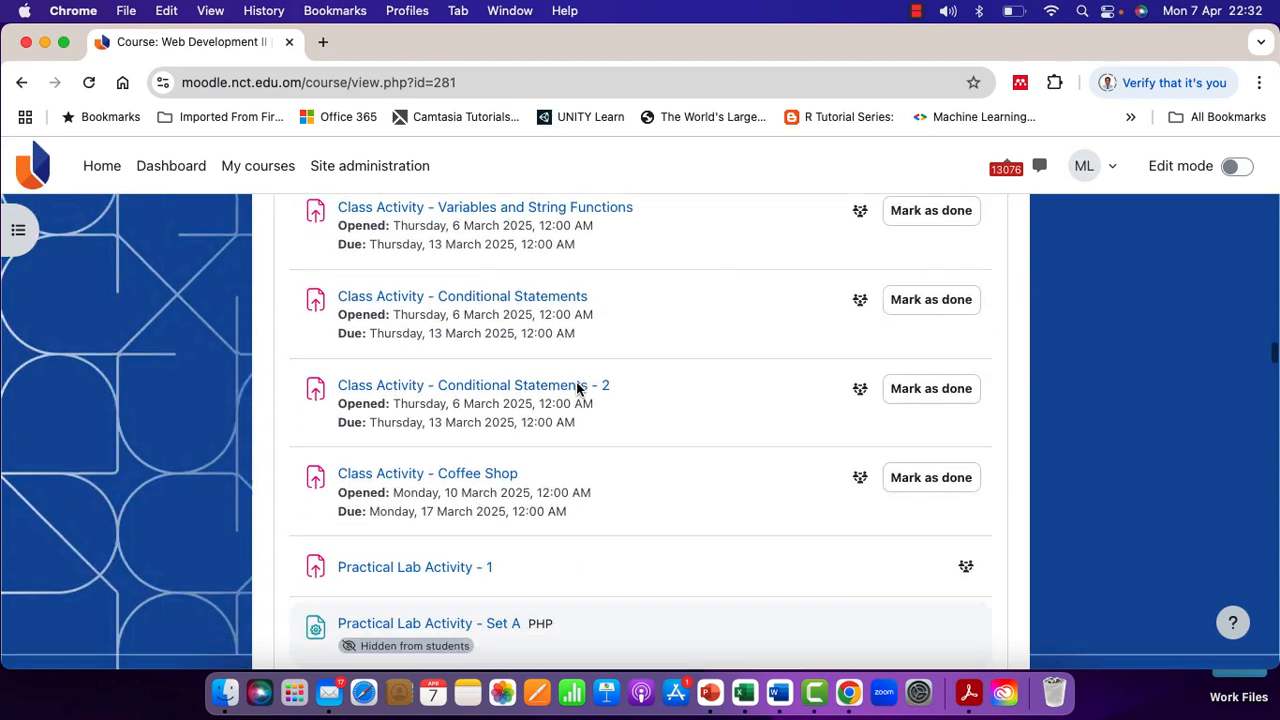
scroll(576, 383, down, 10)
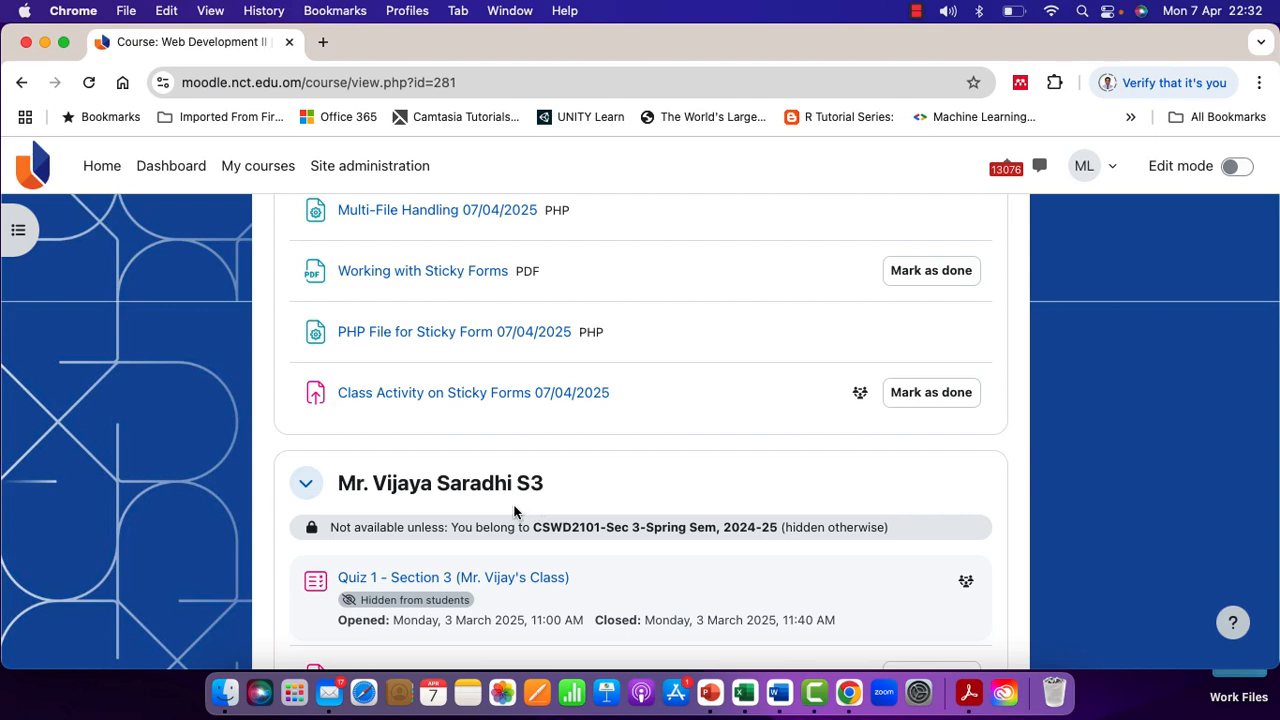
scroll(588, 510, down, 4)
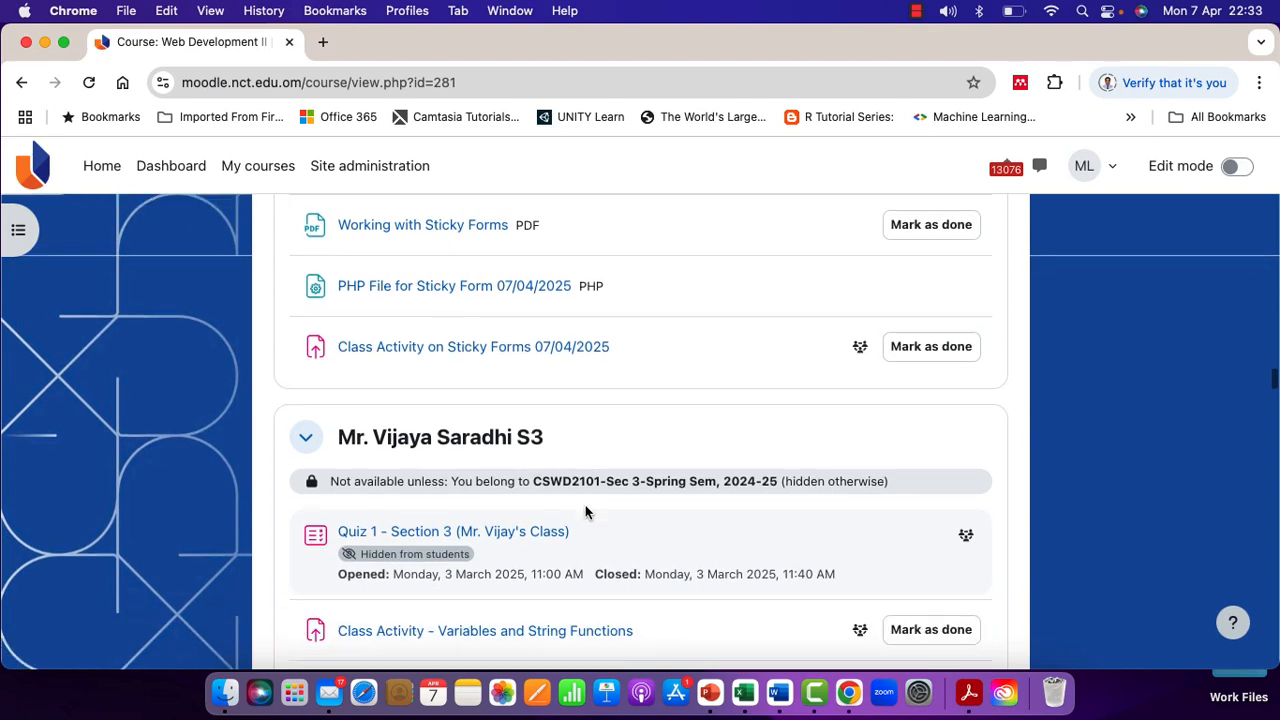
scroll(588, 512, down, 10)
scroll(588, 515, up, 2)
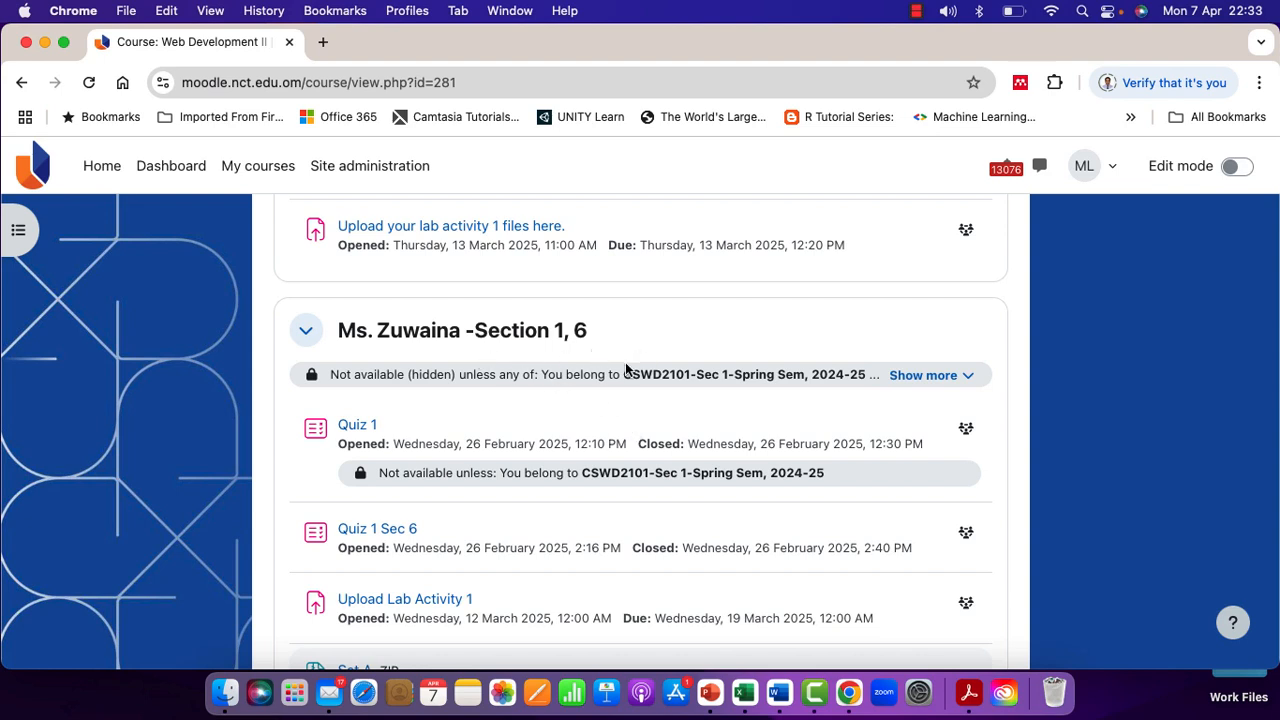
Step: Go back through the Section 3 lecturer content to the start of the Section 4 lecturer section and its group restriction
scroll(625, 368, down, 10)
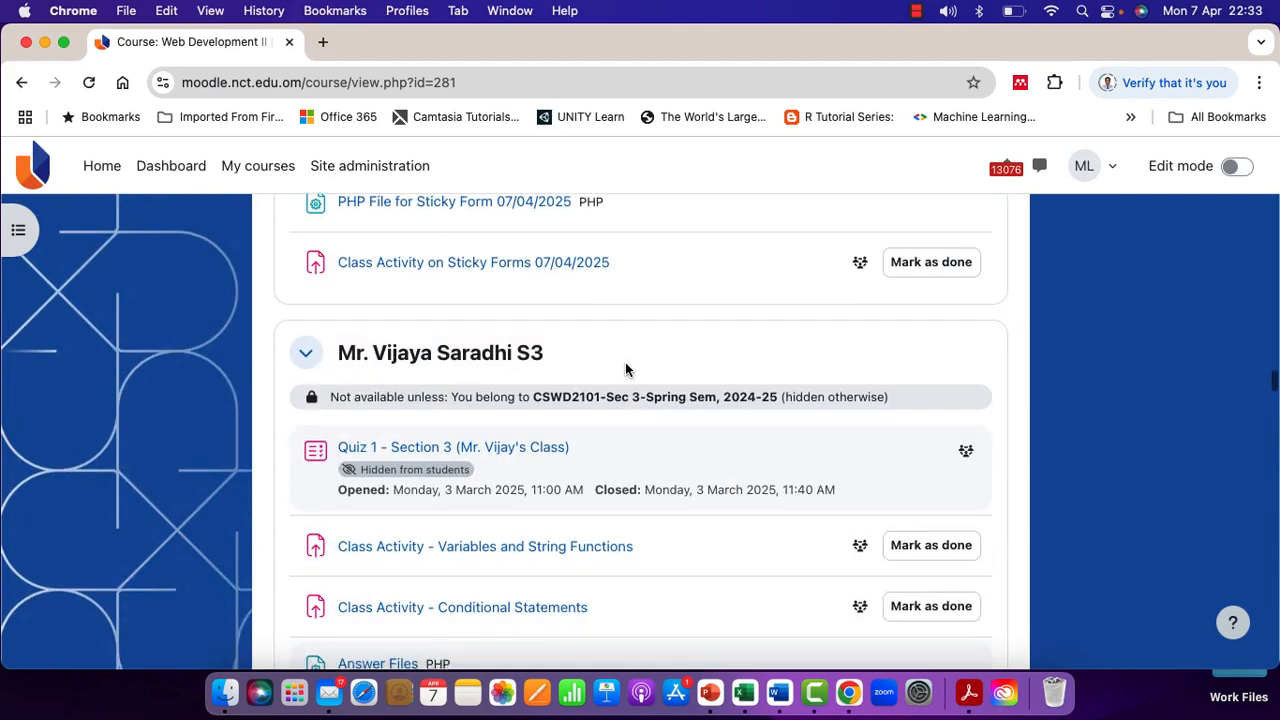
scroll(625, 370, up, 10)
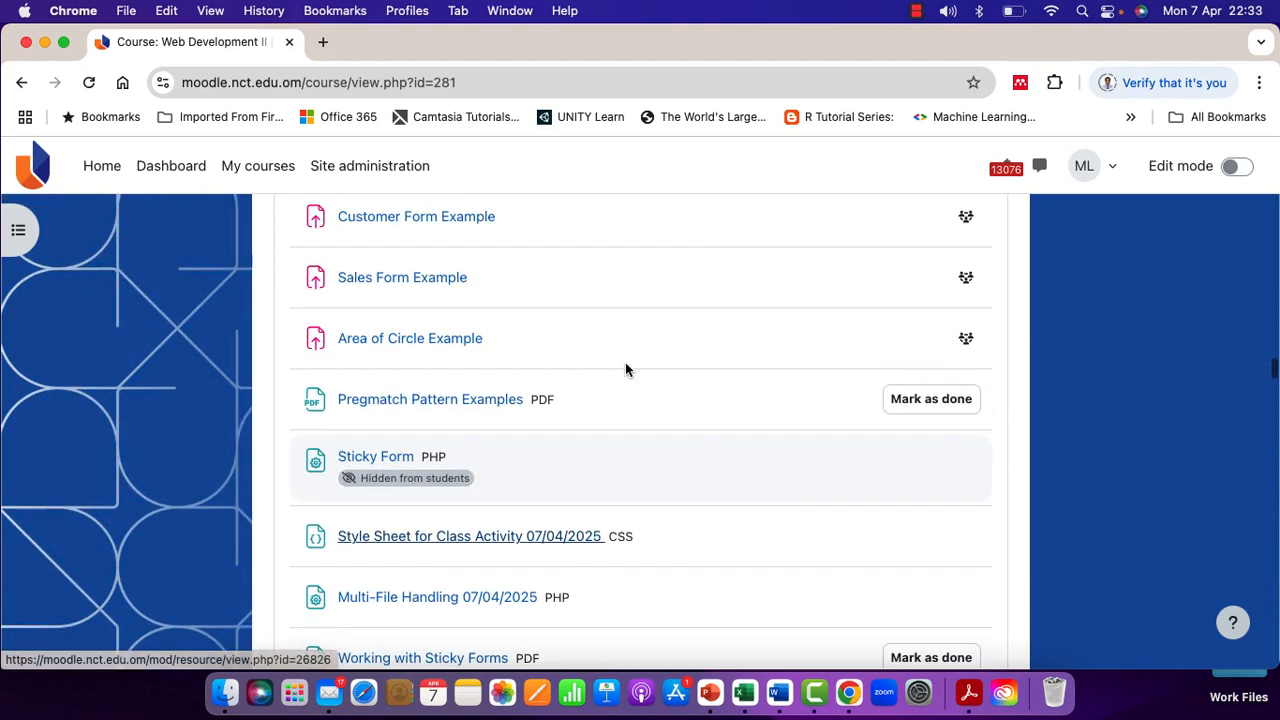
scroll(625, 370, up, 12)
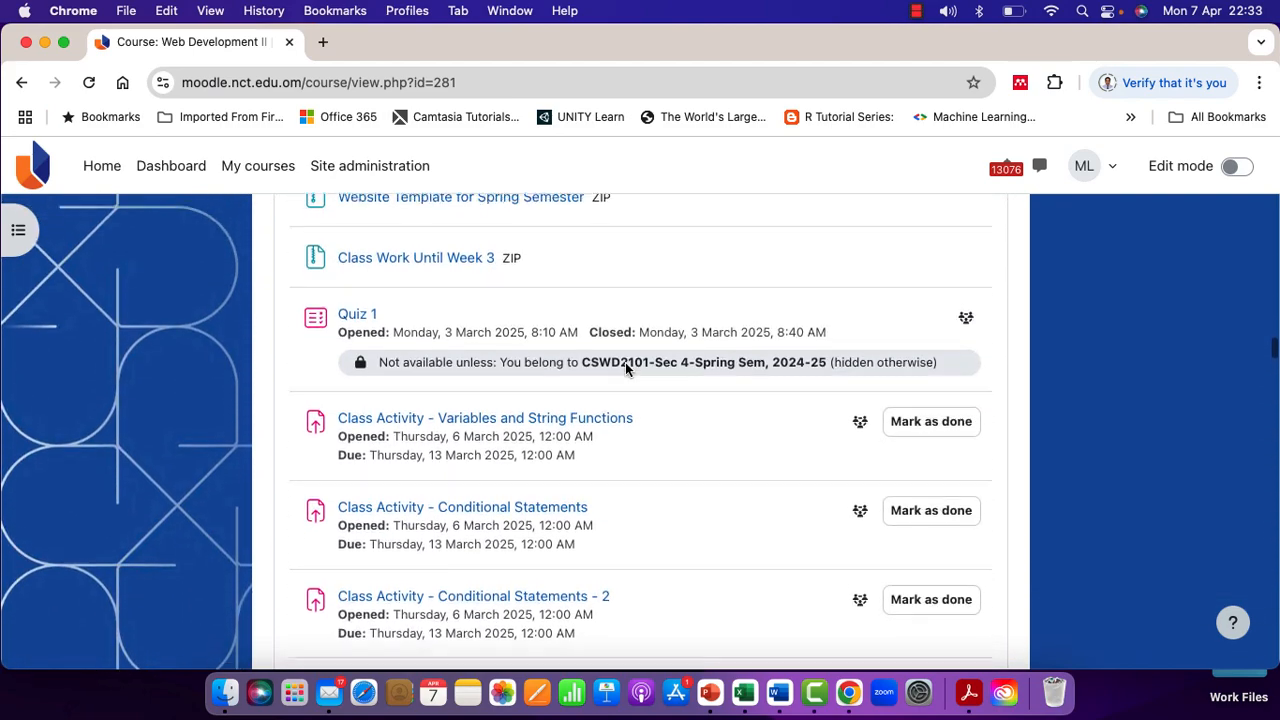
scroll(633, 450, up, 4)
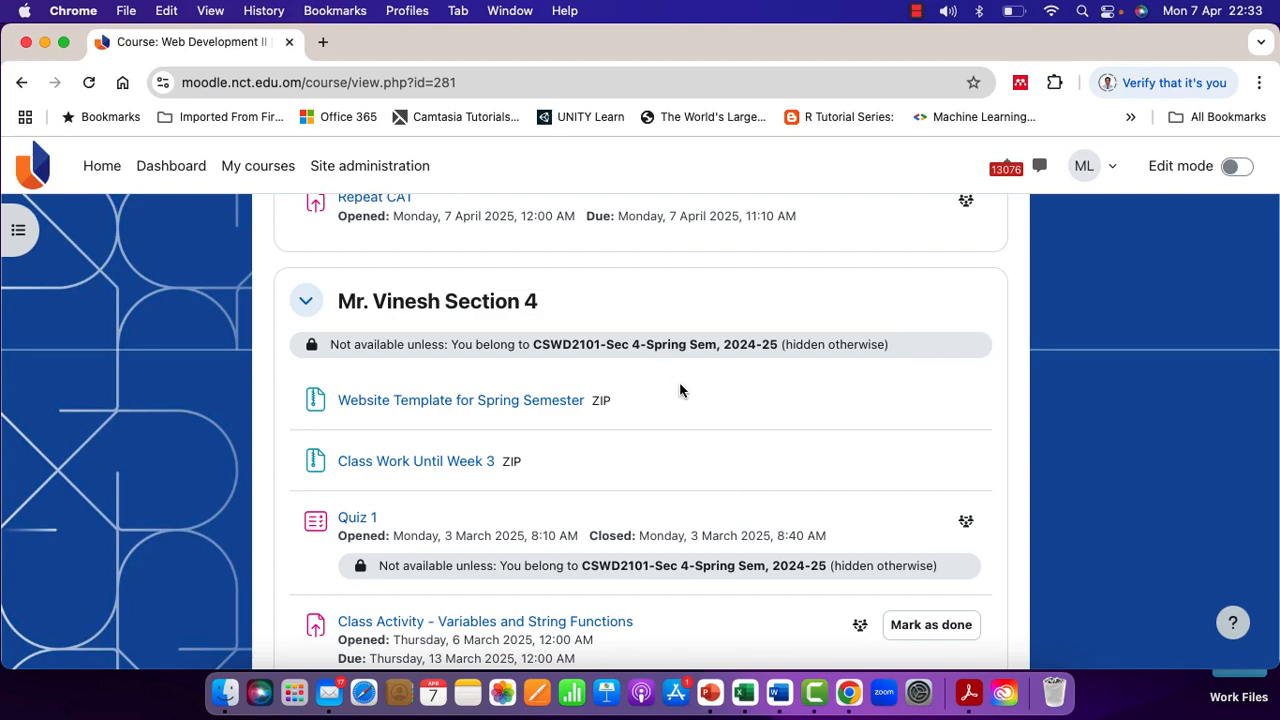
Step: Return to the beginning of the course page and switch the viewing role to Student
scroll(680, 390, up, 20)
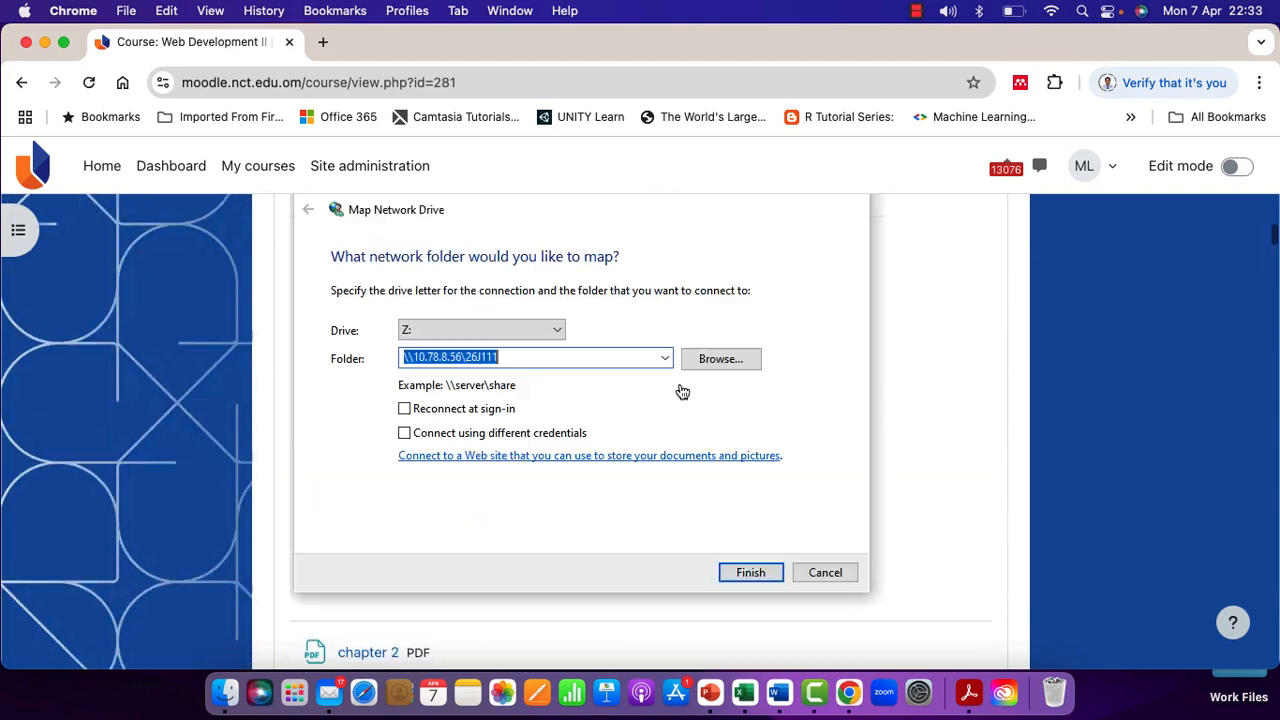
scroll(680, 390, up, 15)
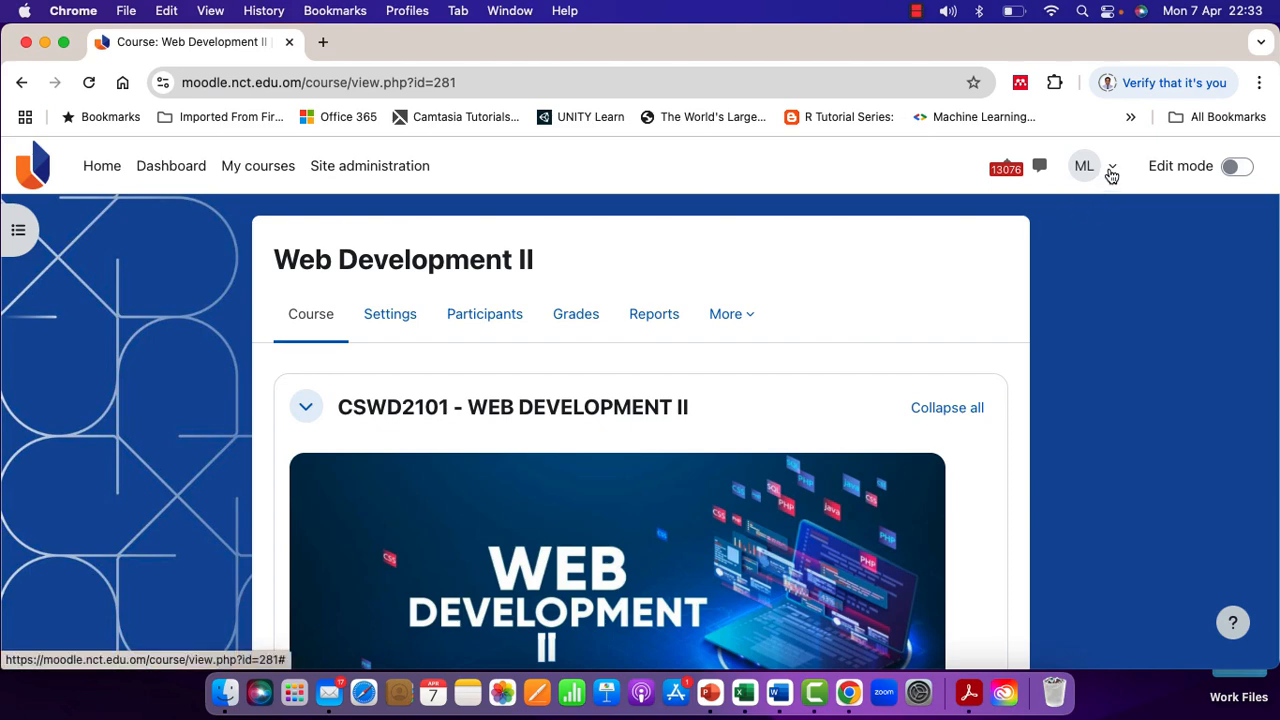
click(1110, 172)
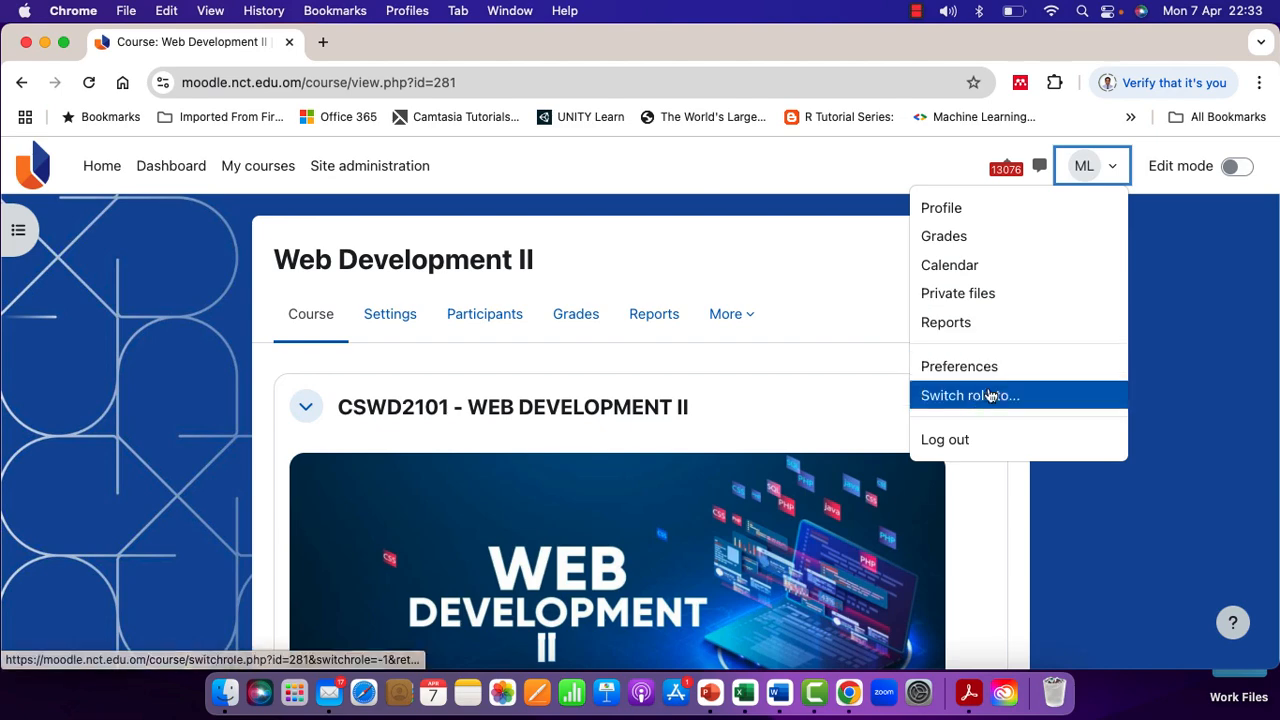
click(979, 401)
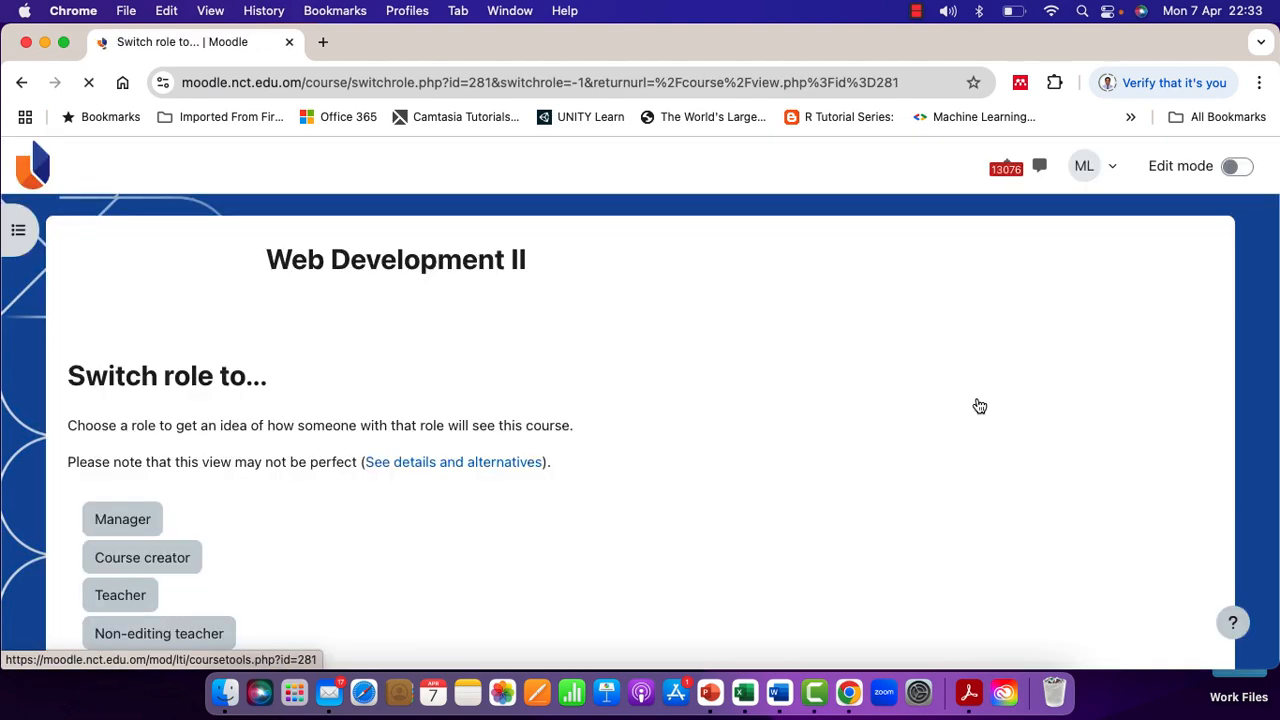
scroll(632, 437, down, 2)
scroll(632, 437, down, 2)
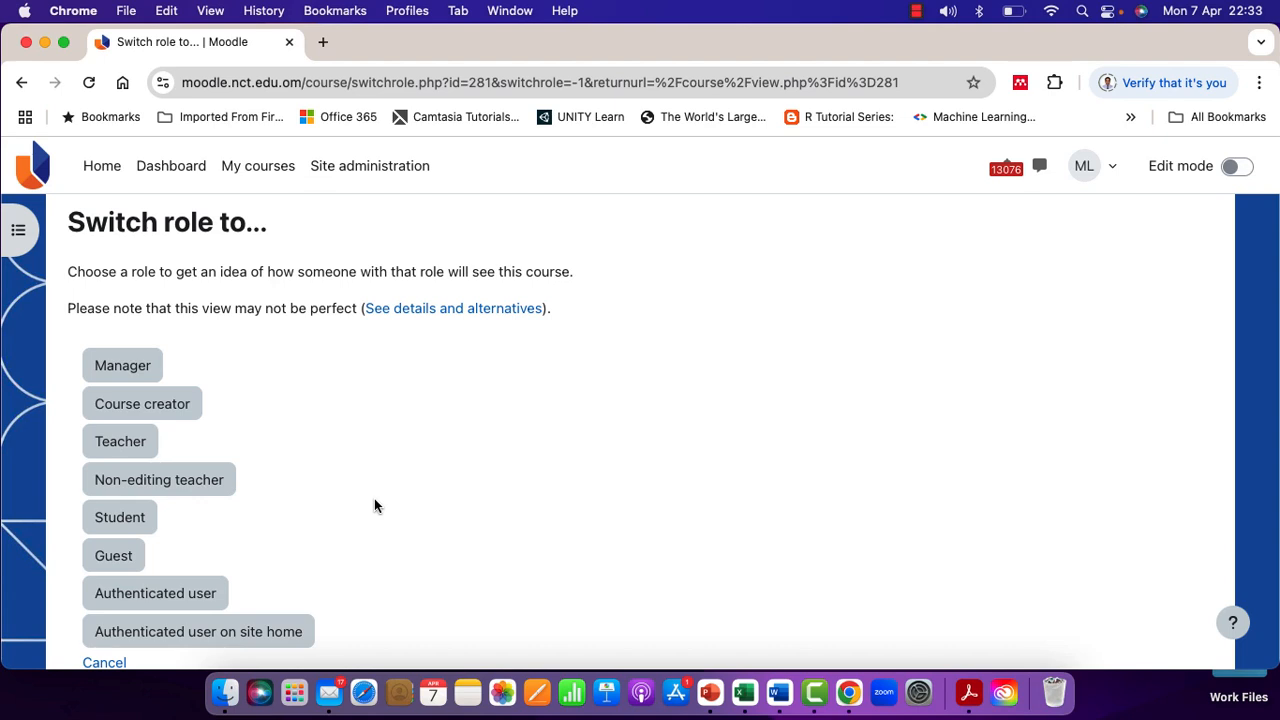
scroll(375, 505, down, 1)
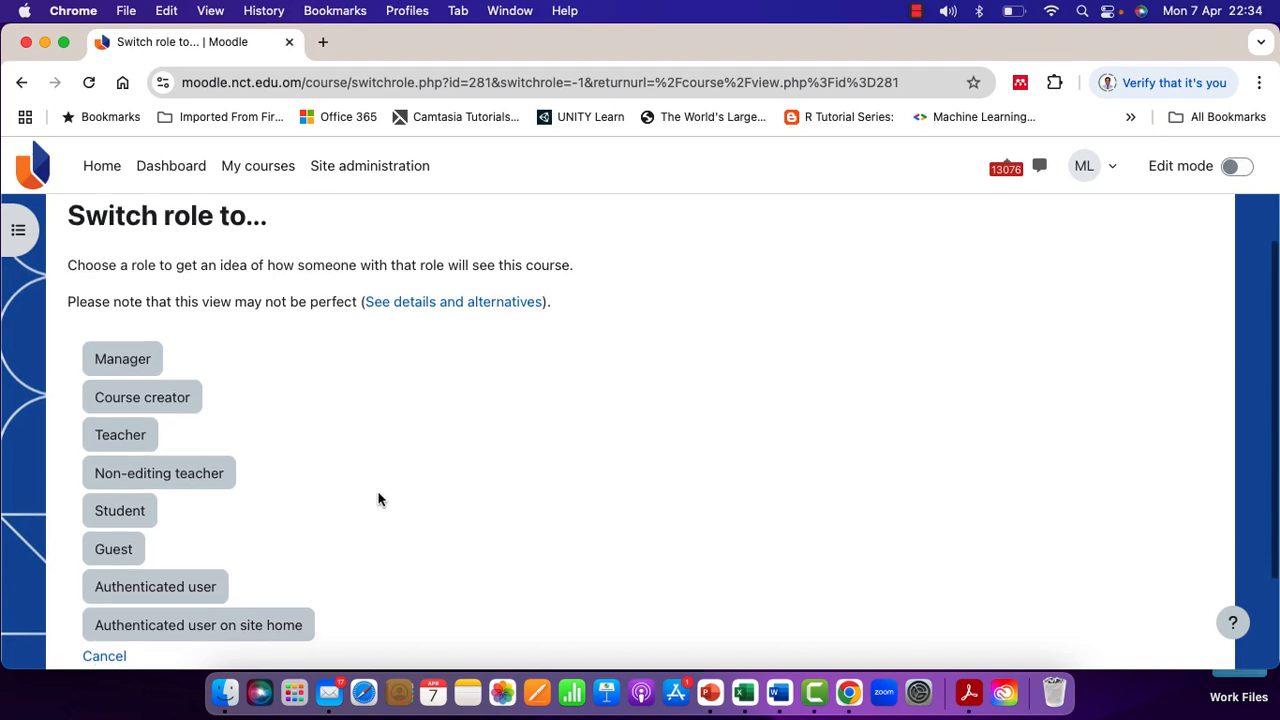
click(136, 514)
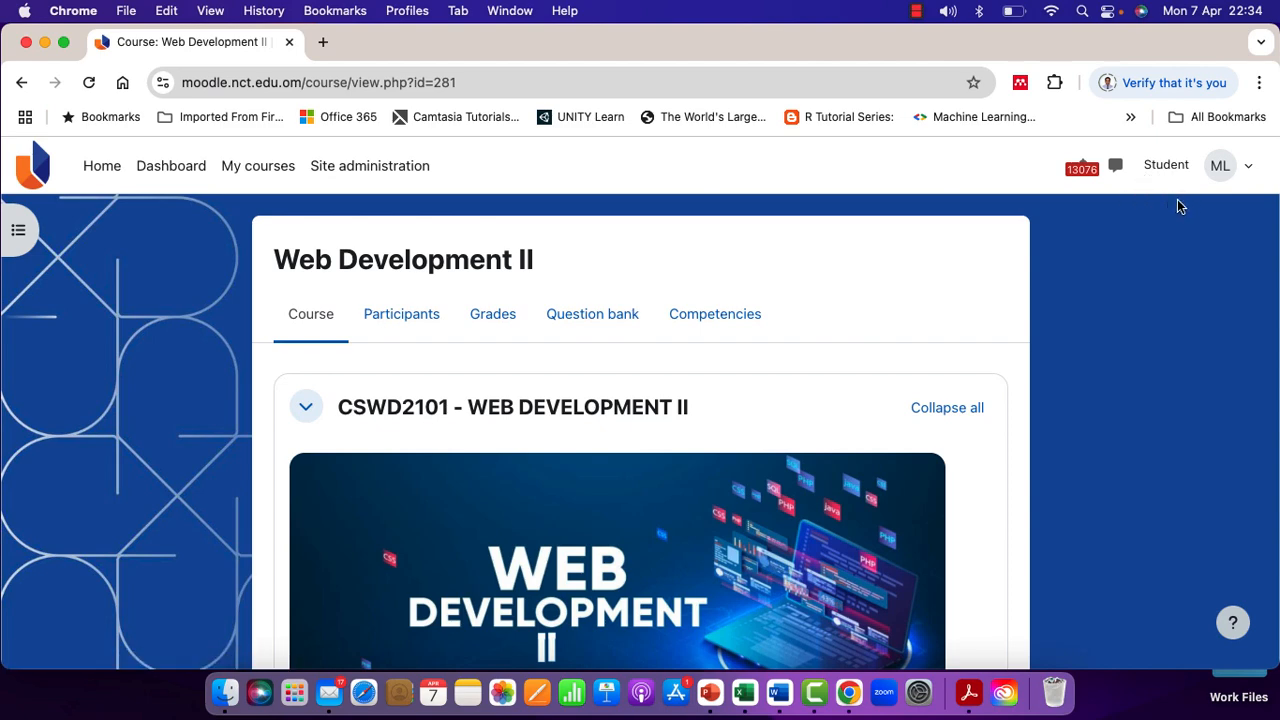
Step: Examine the course page in the Student role, from the introduction and course information through the surveys, chapters, assessment and exam sections
scroll(949, 344, down, 4)
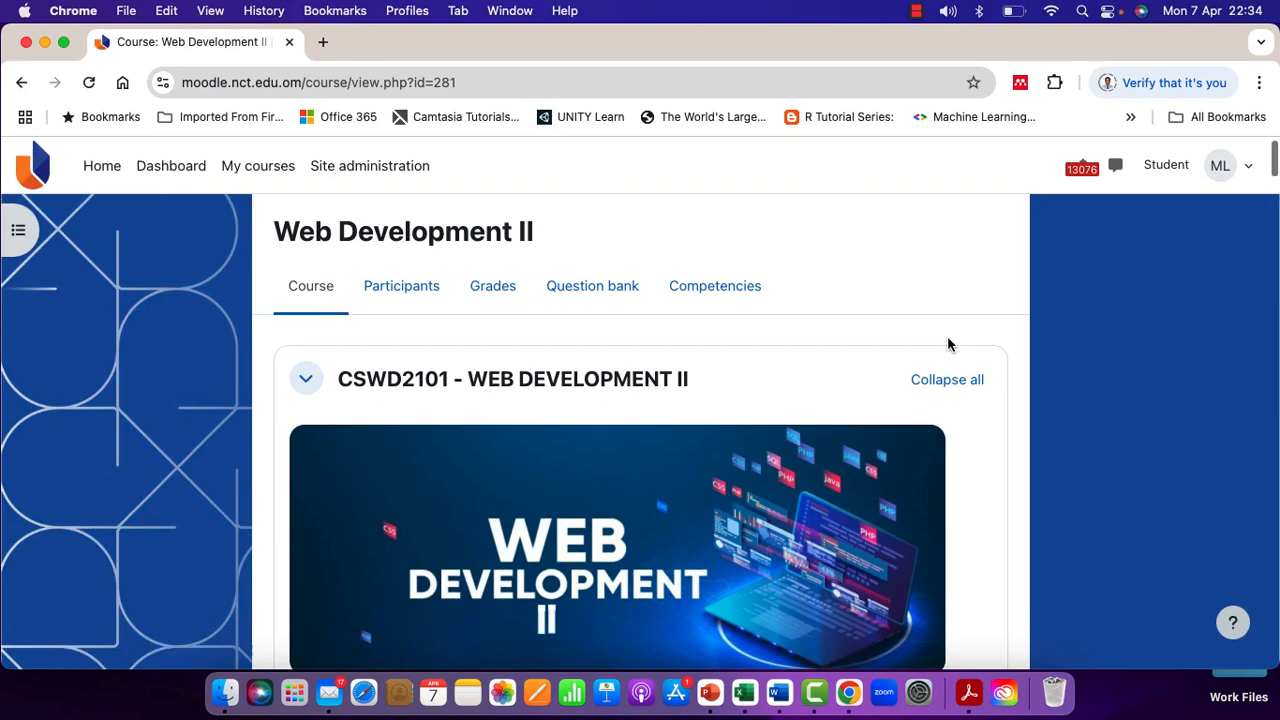
scroll(938, 462, down, 9)
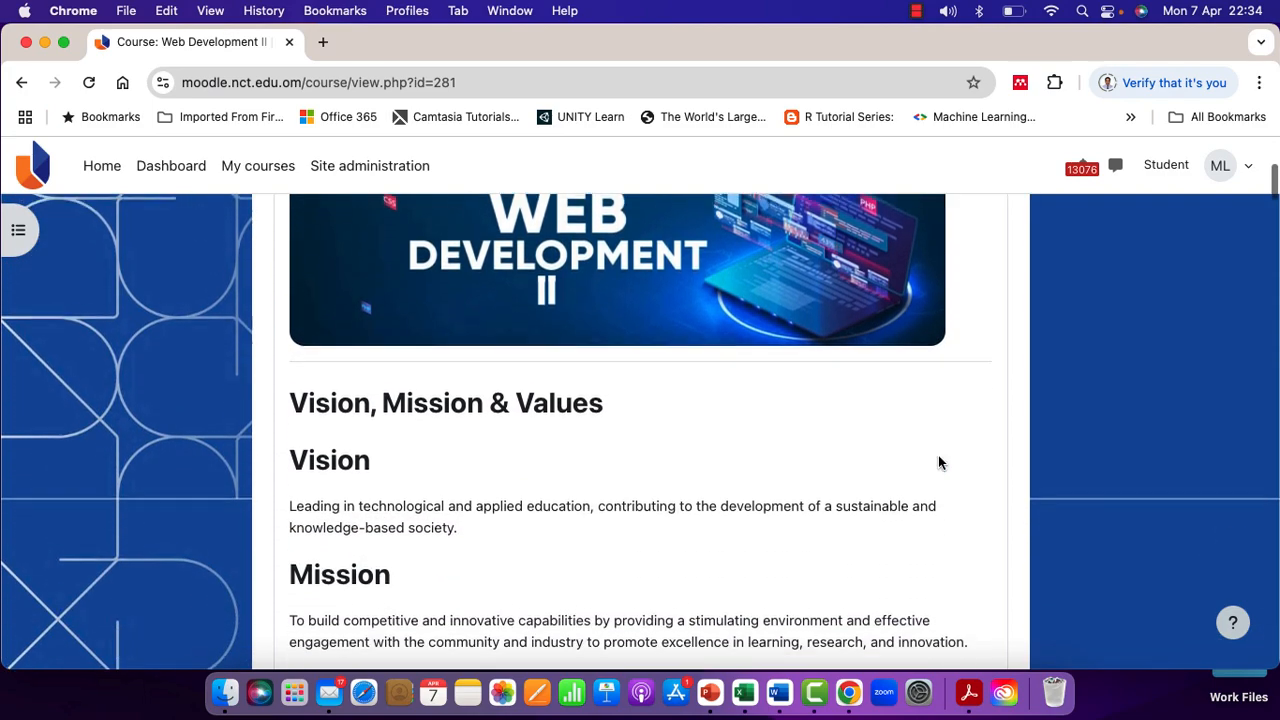
scroll(938, 462, down, 15)
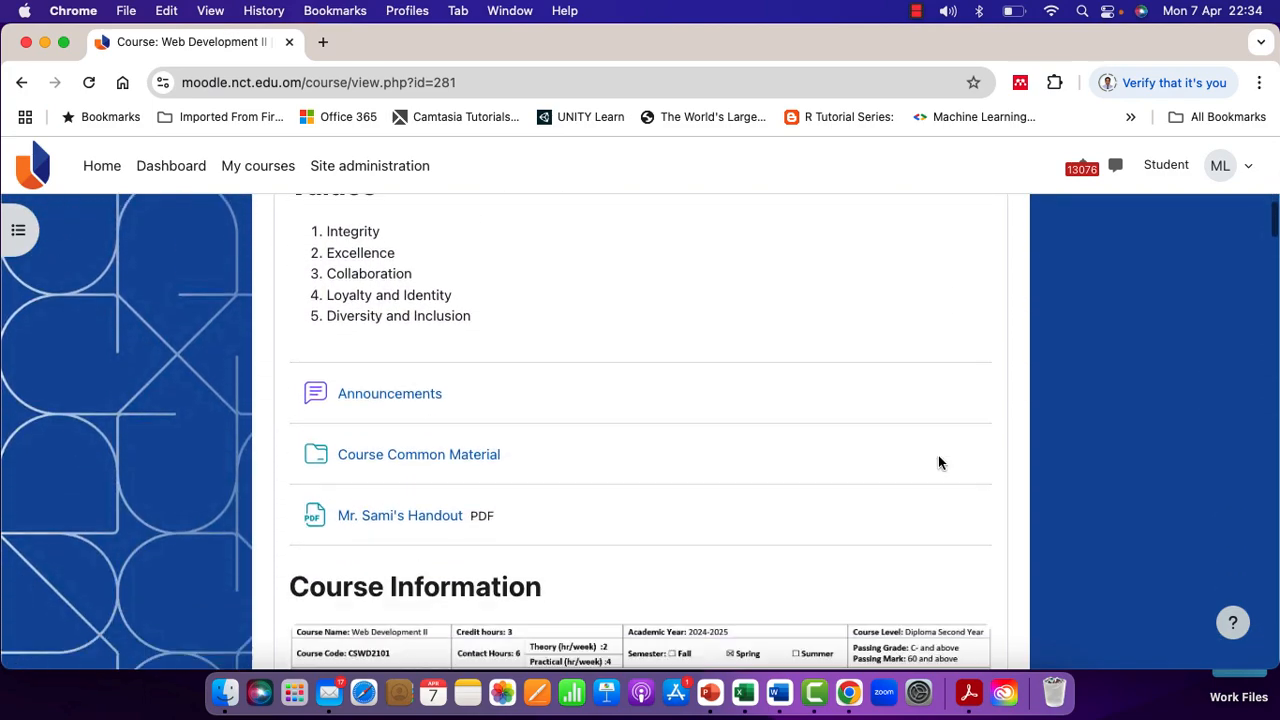
scroll(938, 462, down, 12)
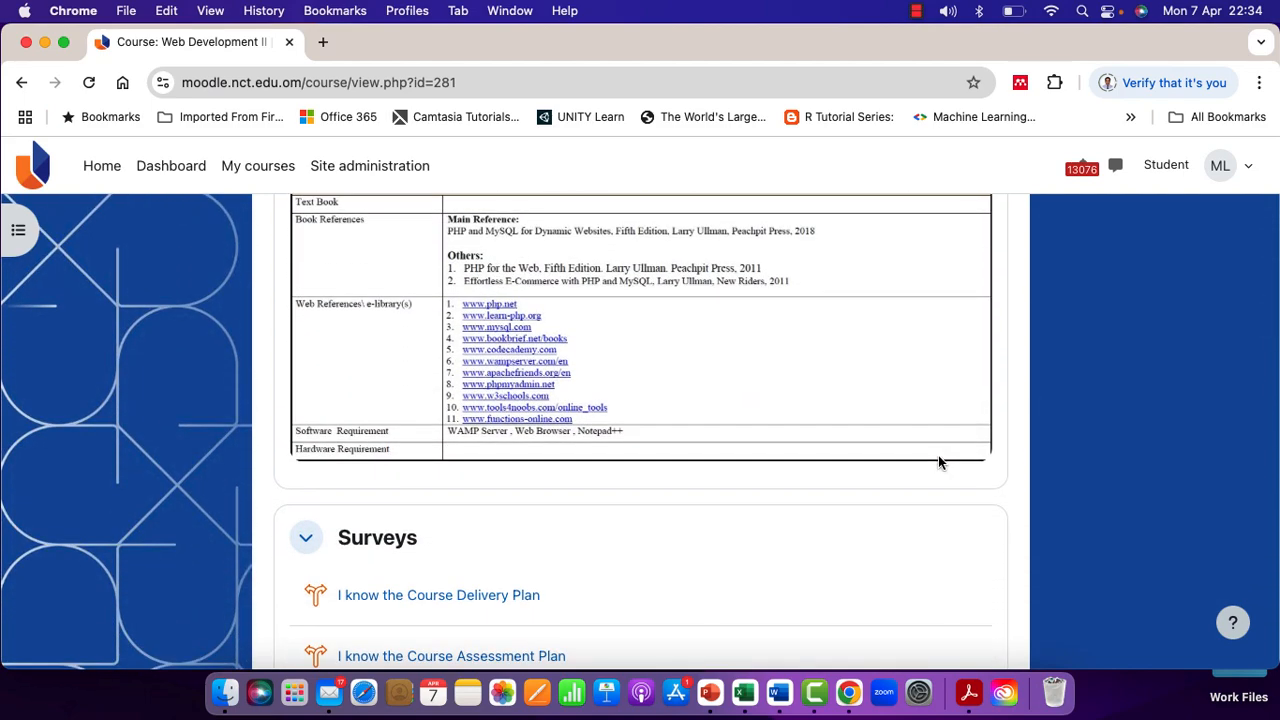
scroll(938, 462, down, 12)
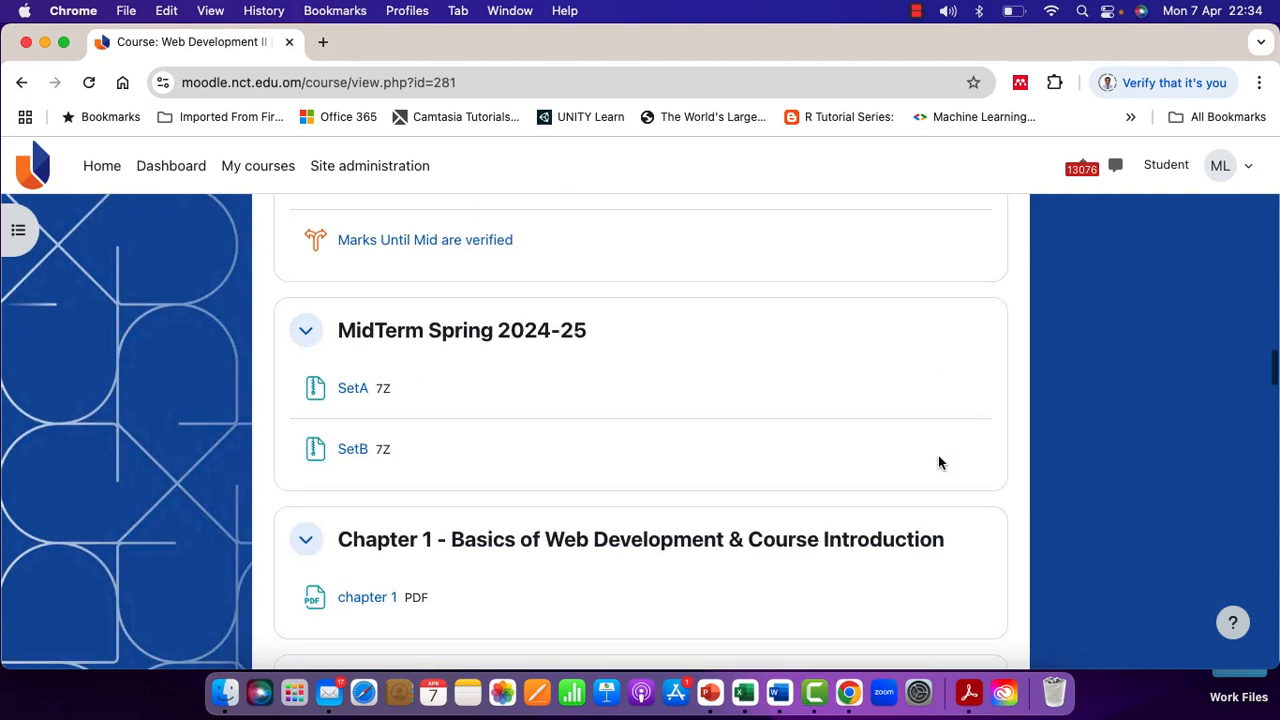
scroll(938, 462, down, 10)
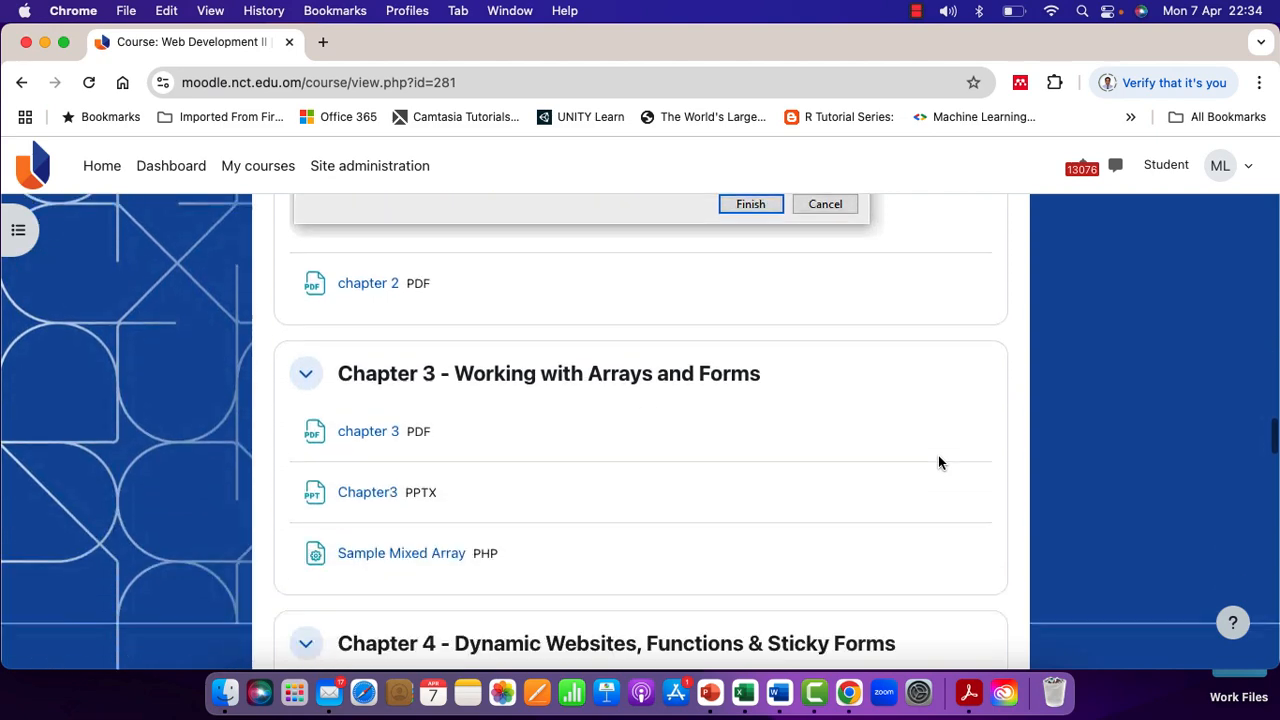
scroll(938, 462, down, 2)
scroll(938, 455, down, 5)
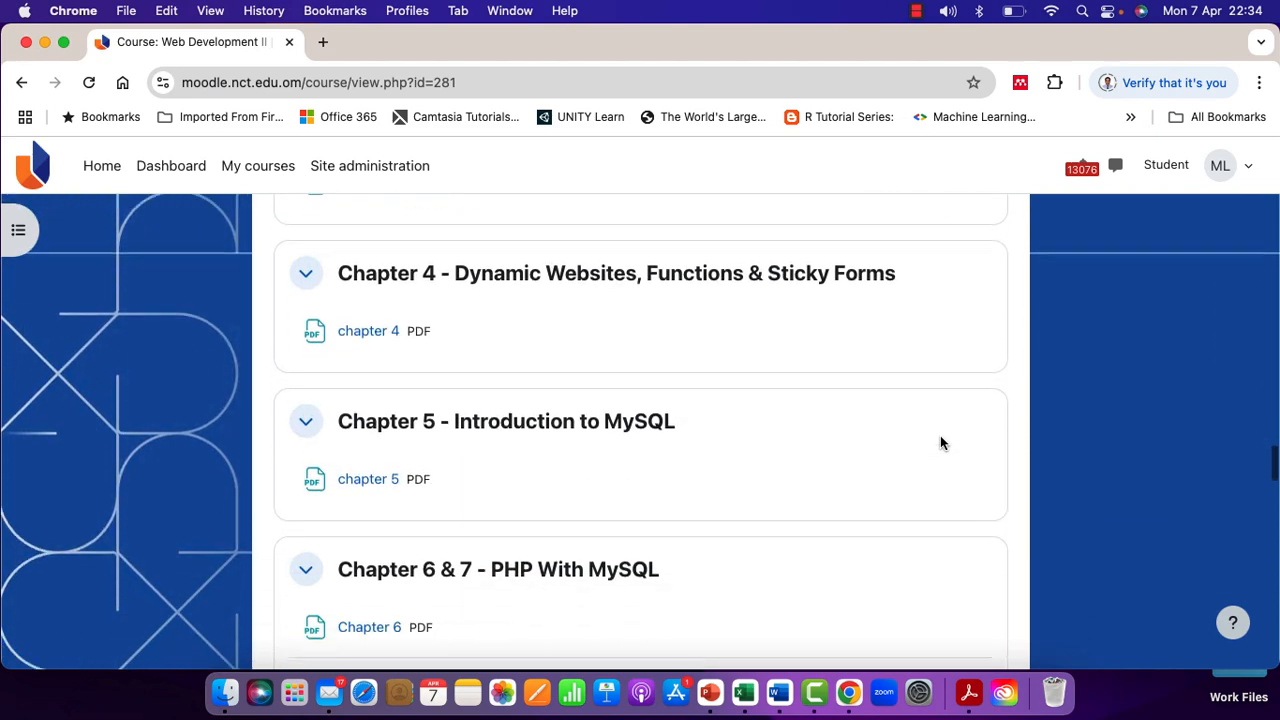
scroll(940, 443, down, 9)
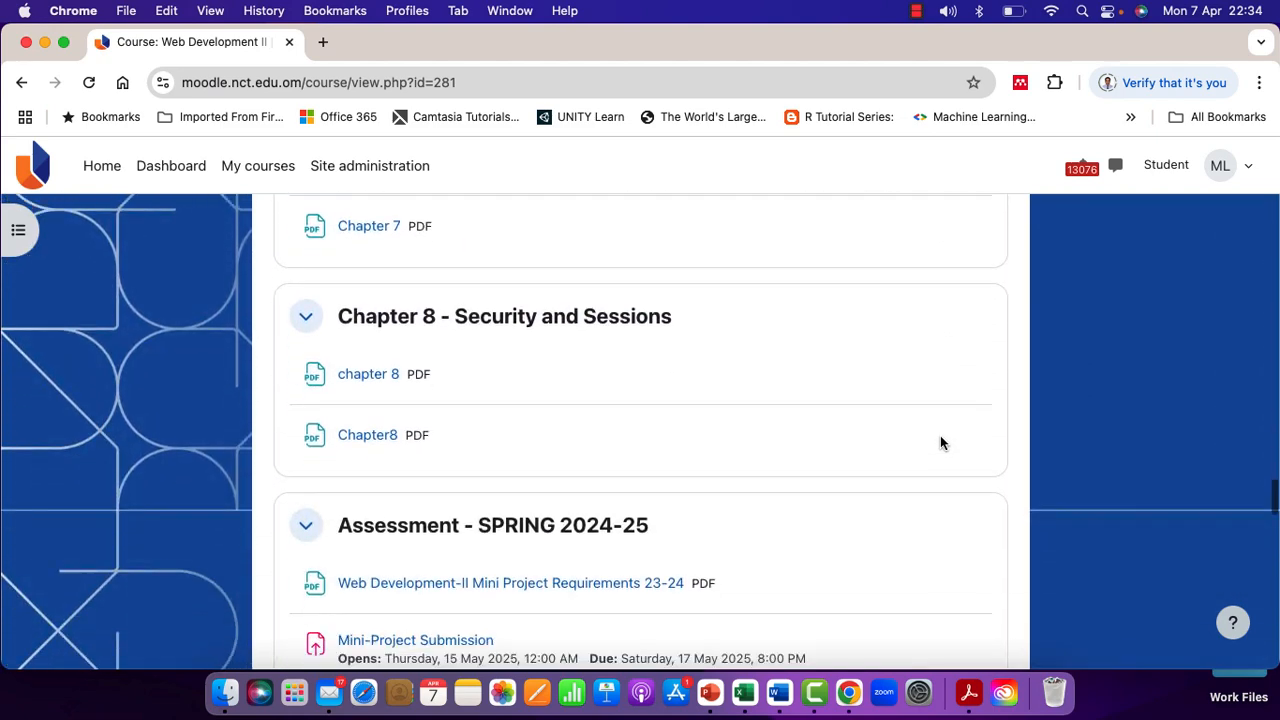
scroll(940, 443, down, 6)
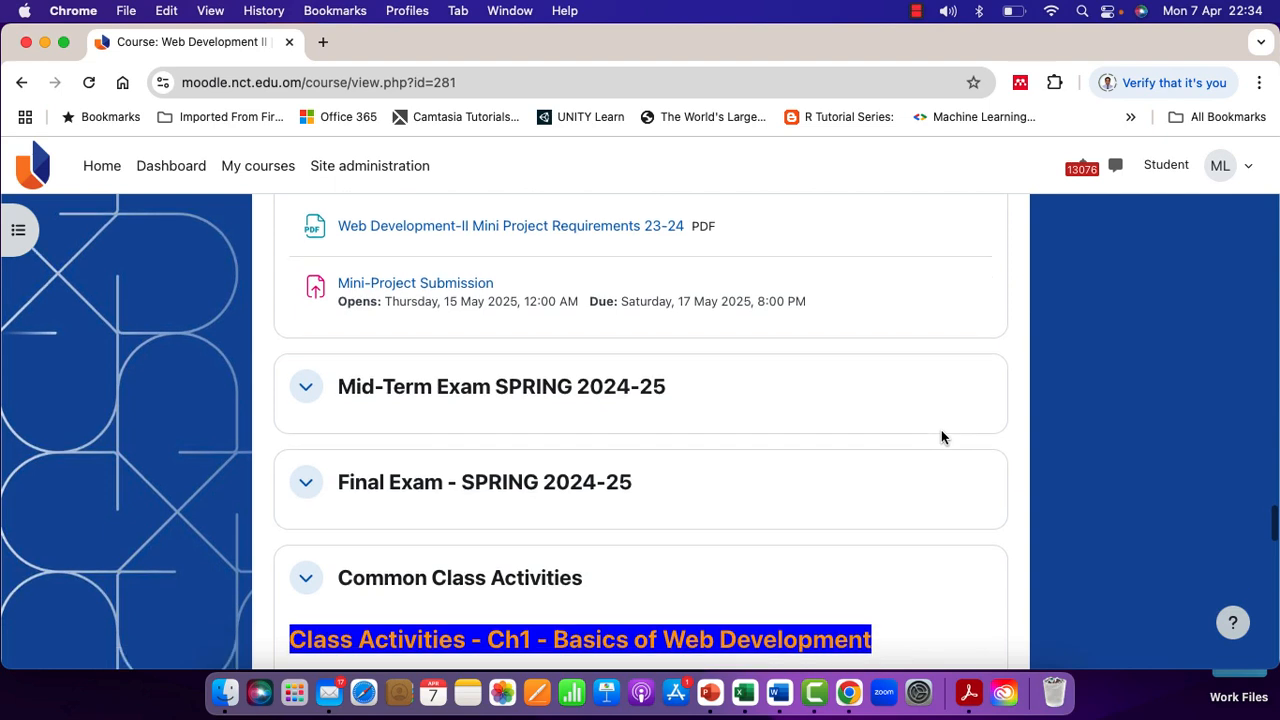
scroll(942, 436, down, 1)
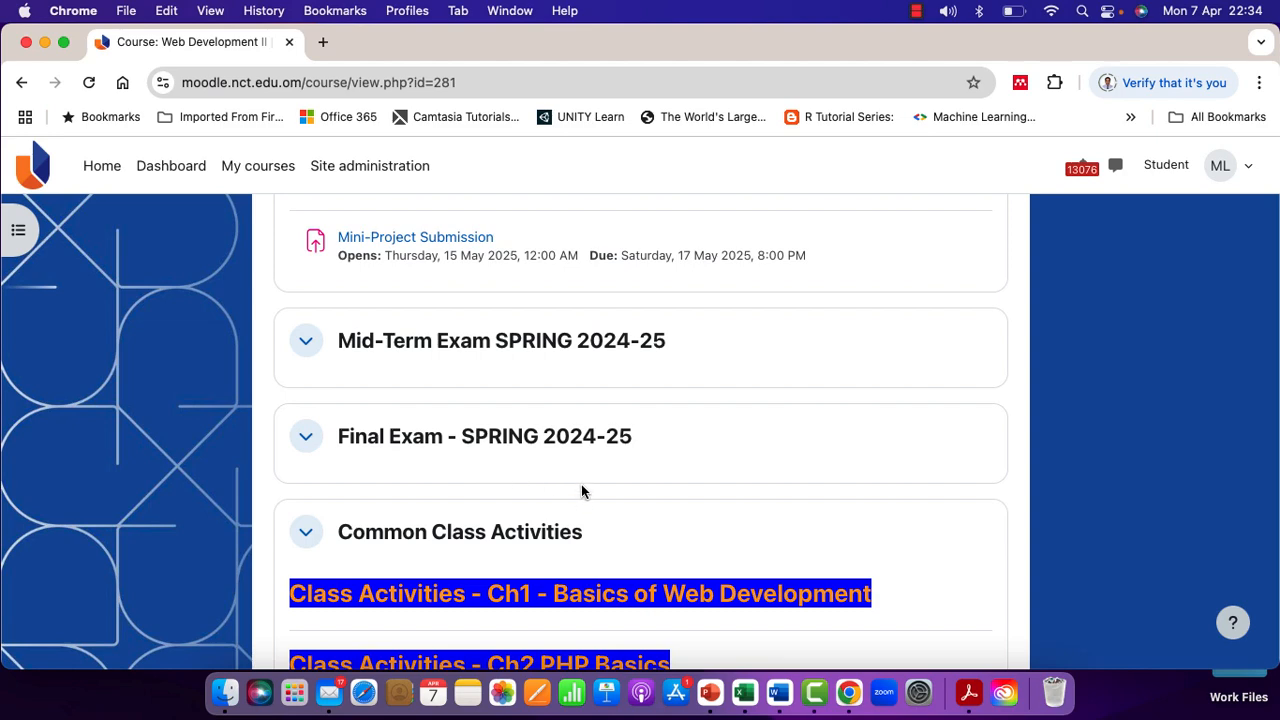
Step: Check the Common Class Activities for each chapter and which sections follow them in the Student view
scroll(650, 513, down, 3)
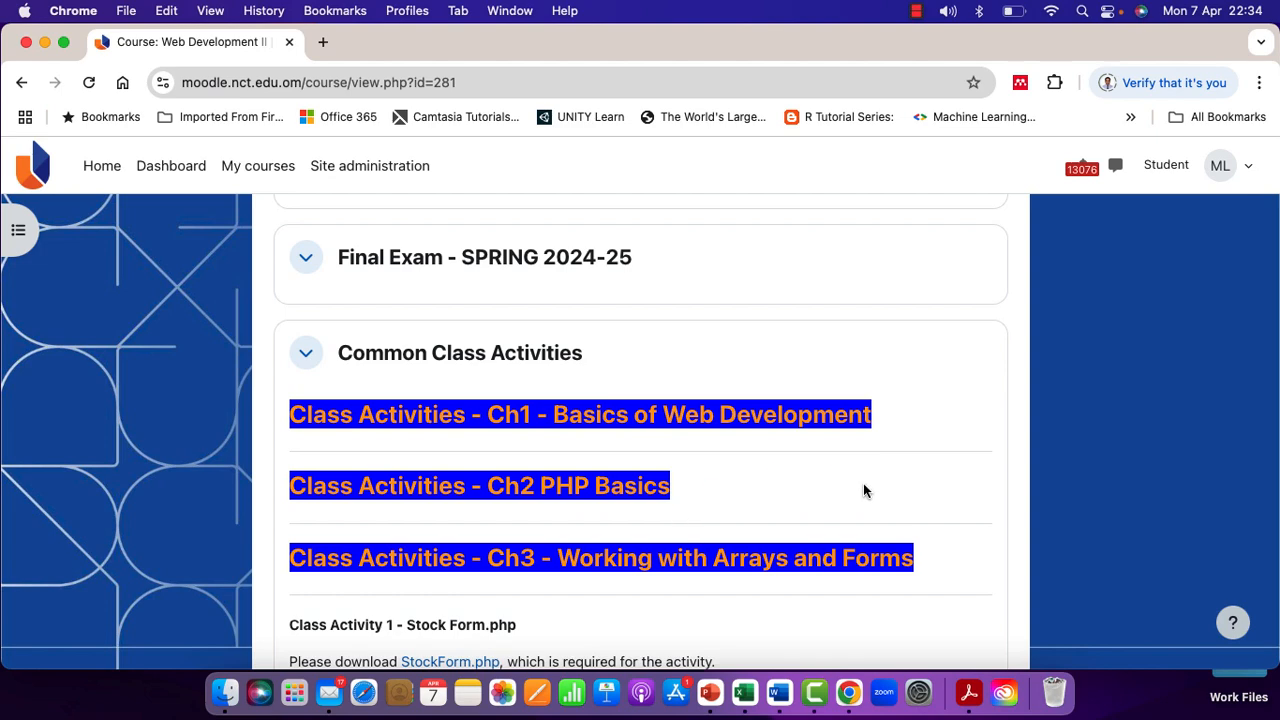
scroll(864, 490, down, 5)
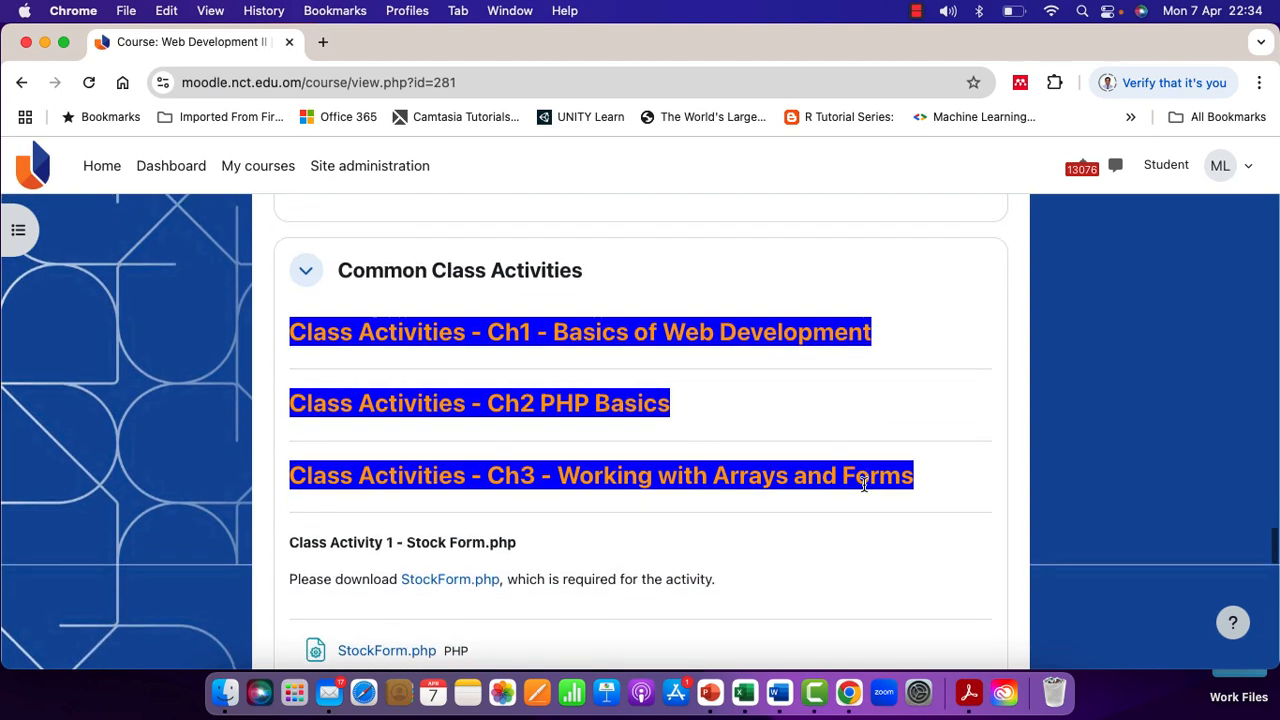
scroll(864, 490, down, 10)
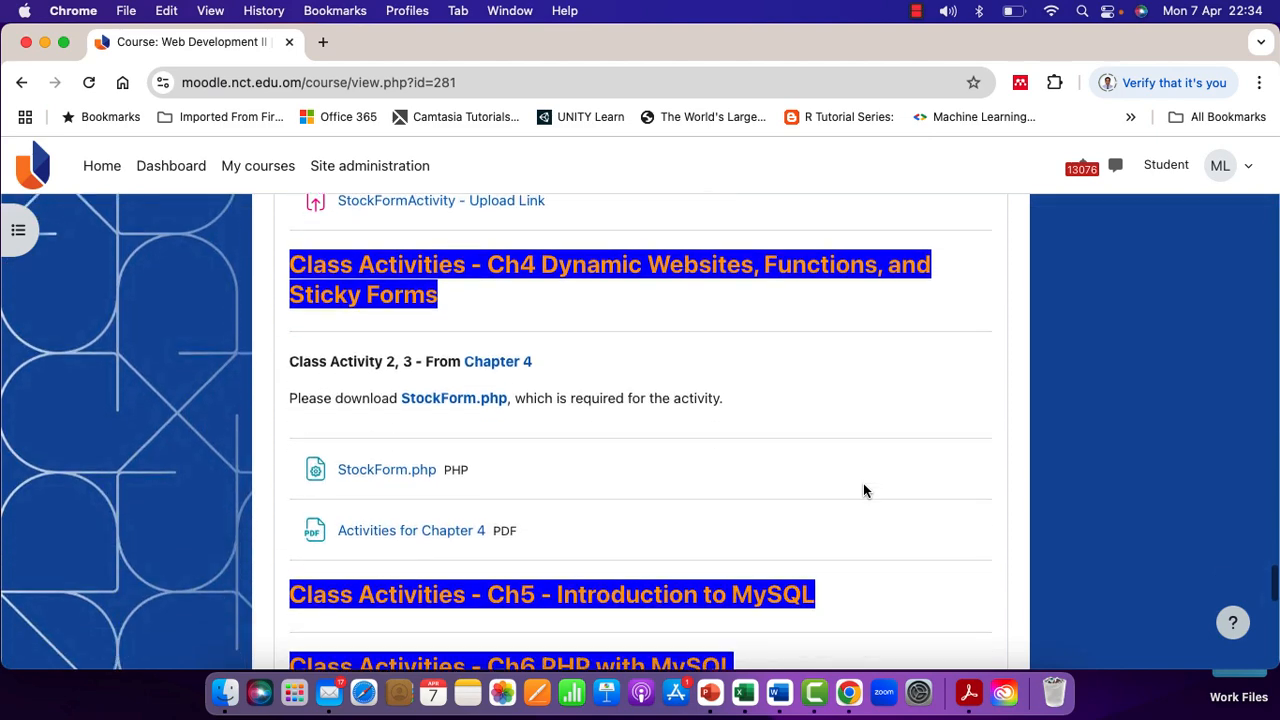
scroll(864, 487, down, 1)
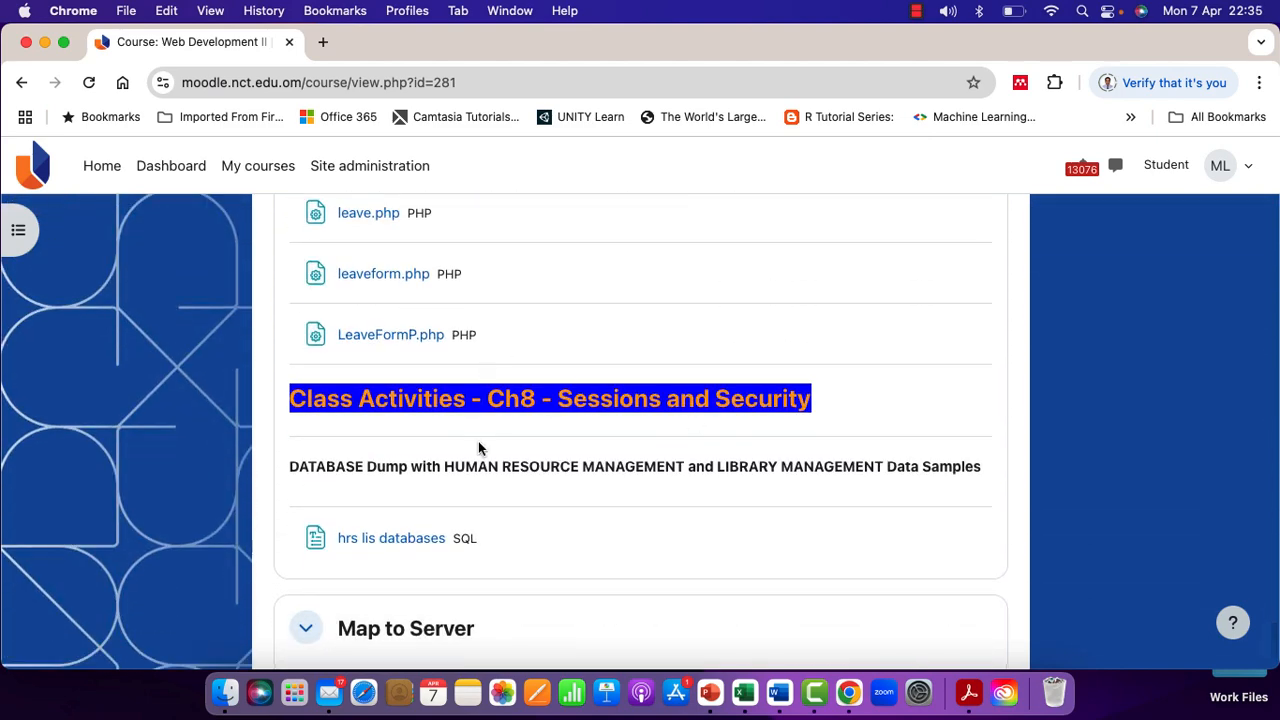
scroll(875, 520, down, 3)
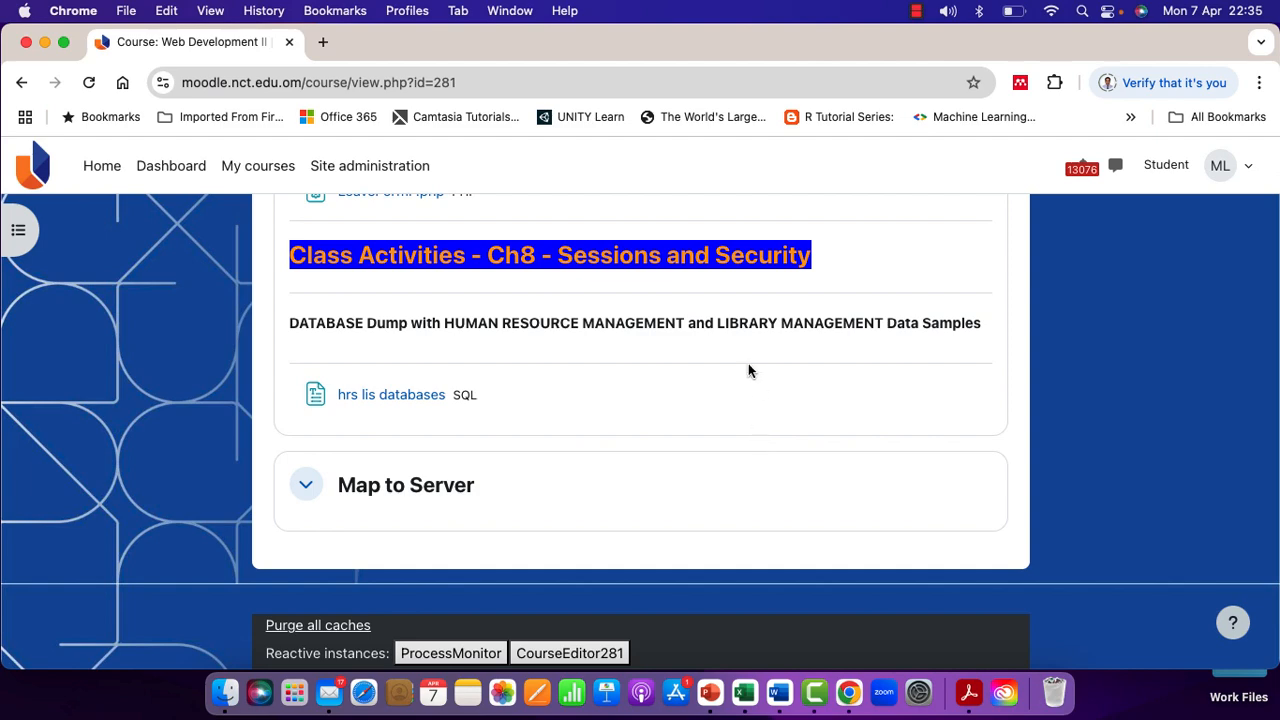
Step: Leave the Student view of the course and return to the normal role
scroll(799, 403, up, 10)
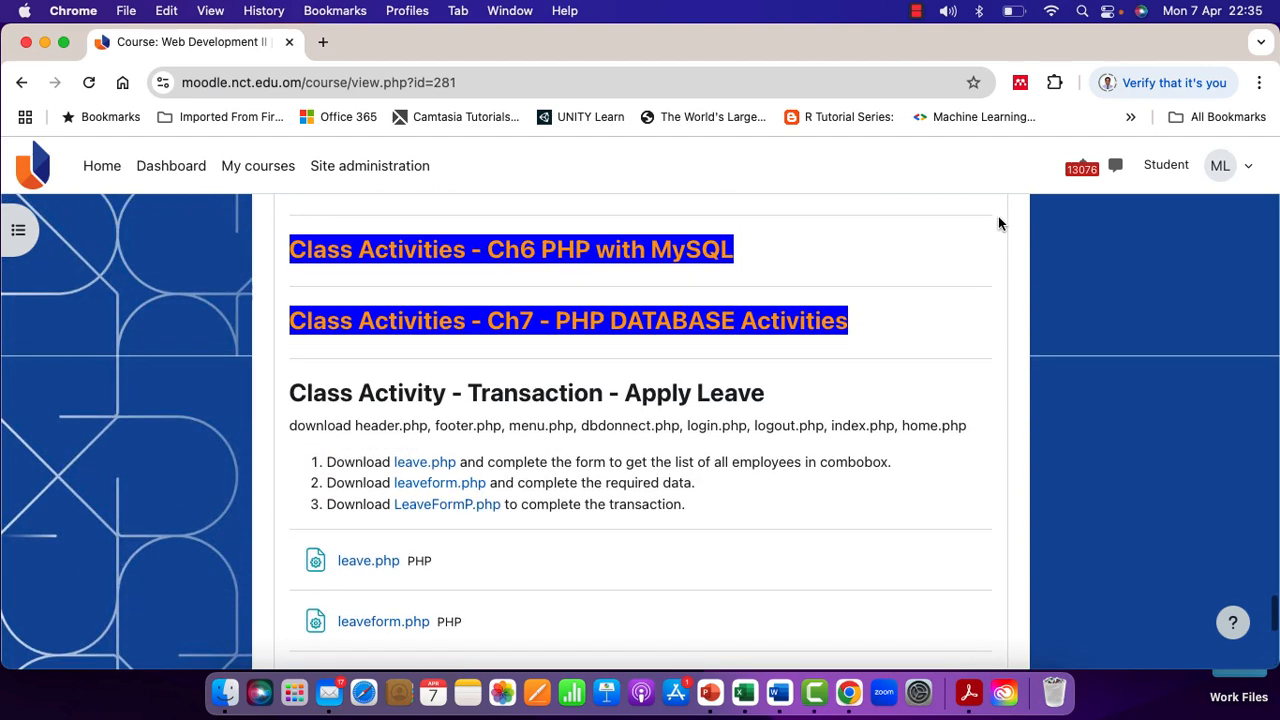
click(1163, 174)
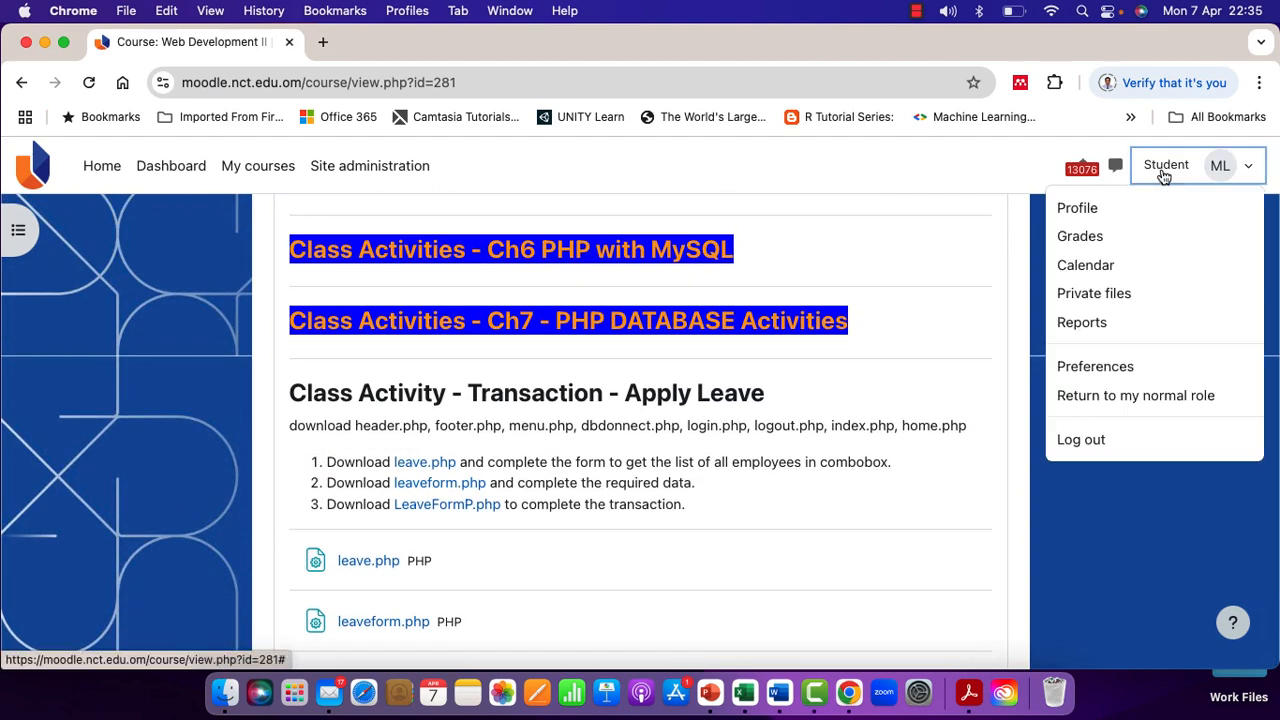
click(1119, 398)
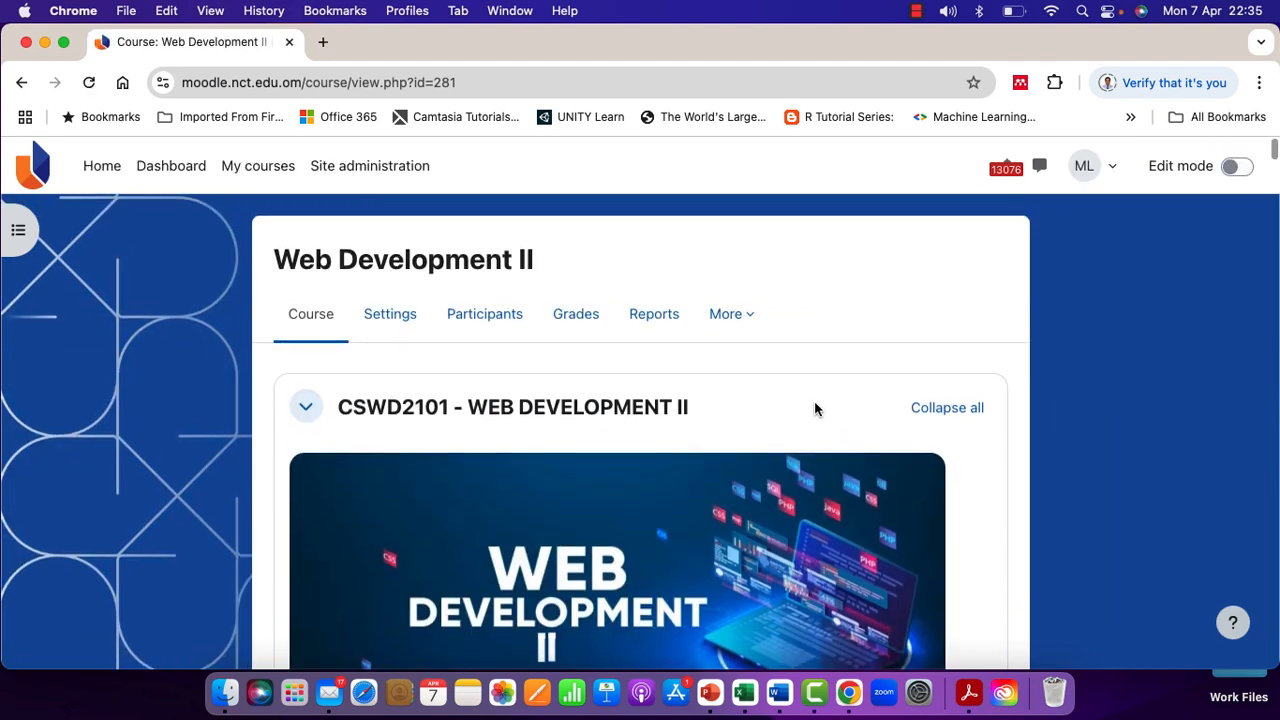
Step: Open the course participants, filter them by first names starting with M, and locate the lecturer with the Teacher and Manager roles
click(492, 329)
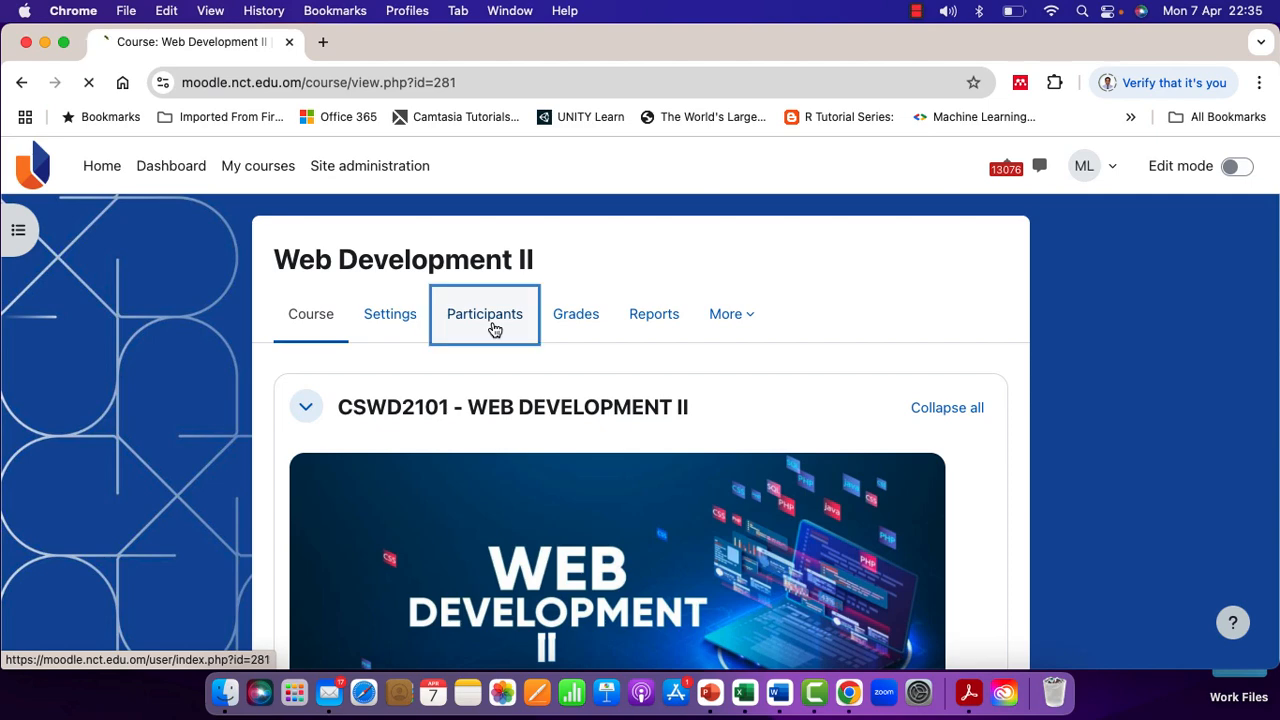
scroll(683, 371, down, 5)
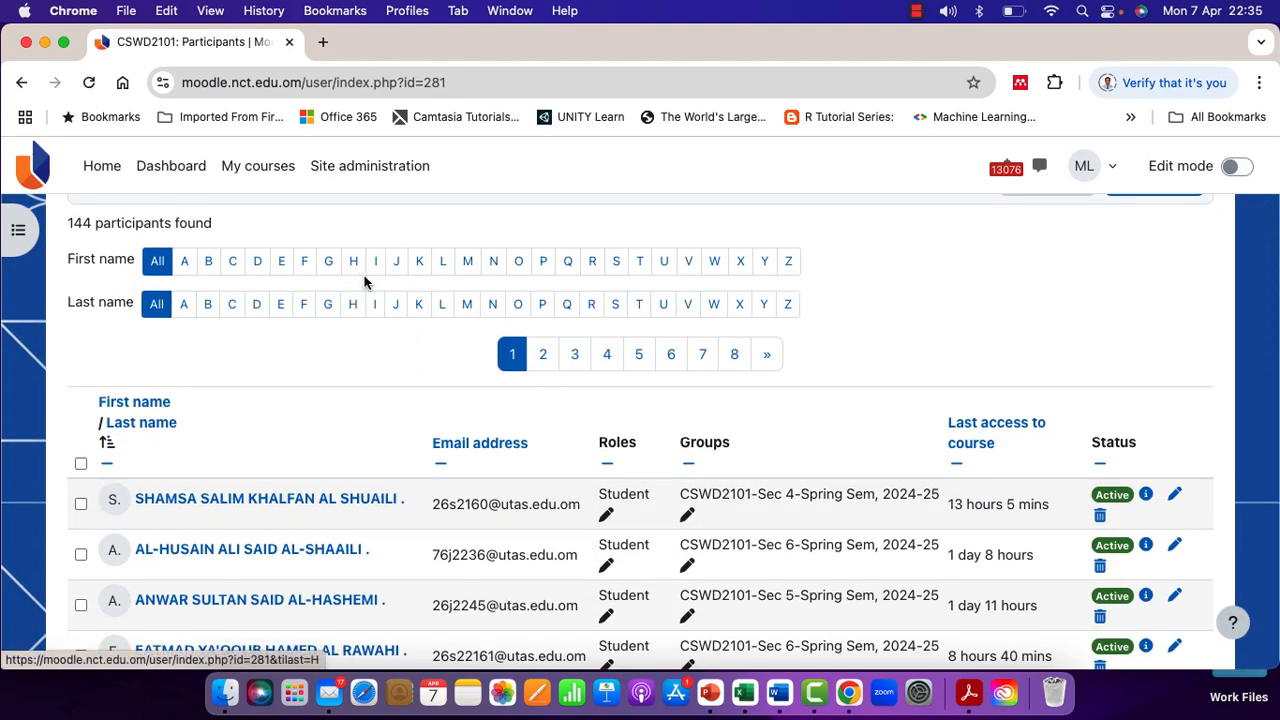
click(465, 272)
scroll(600, 447, down, 2)
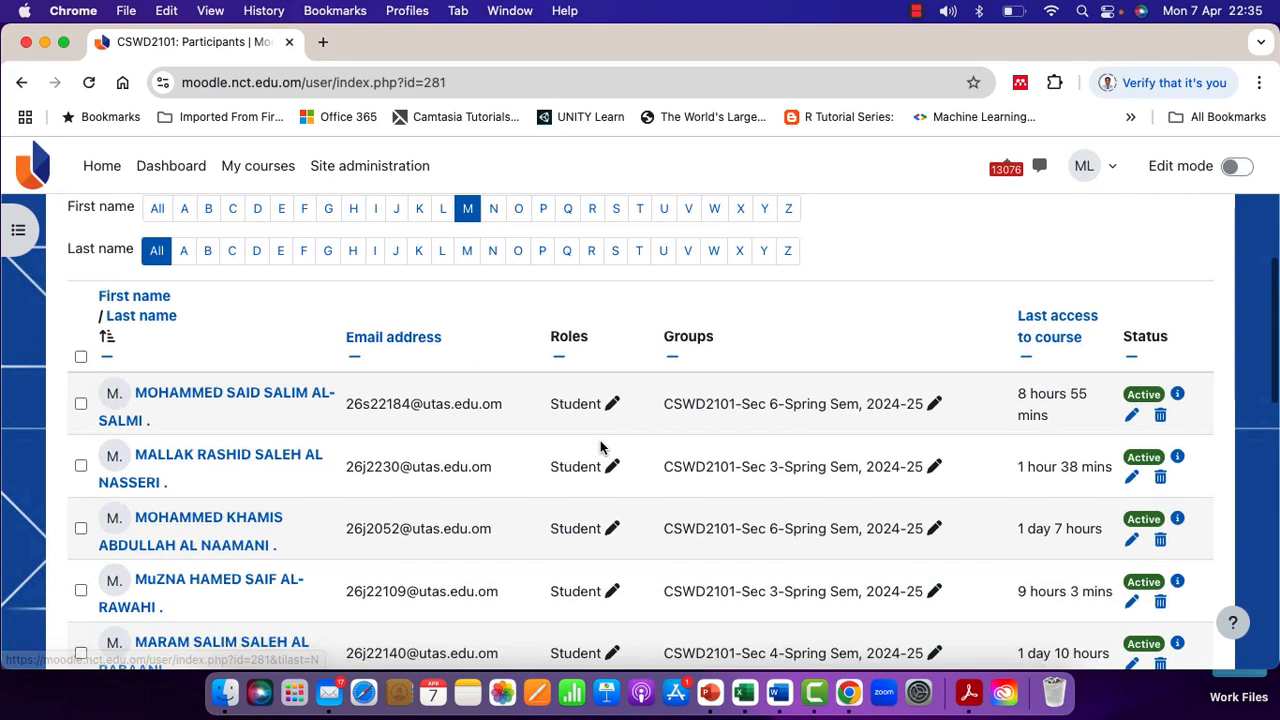
scroll(600, 447, down, 10)
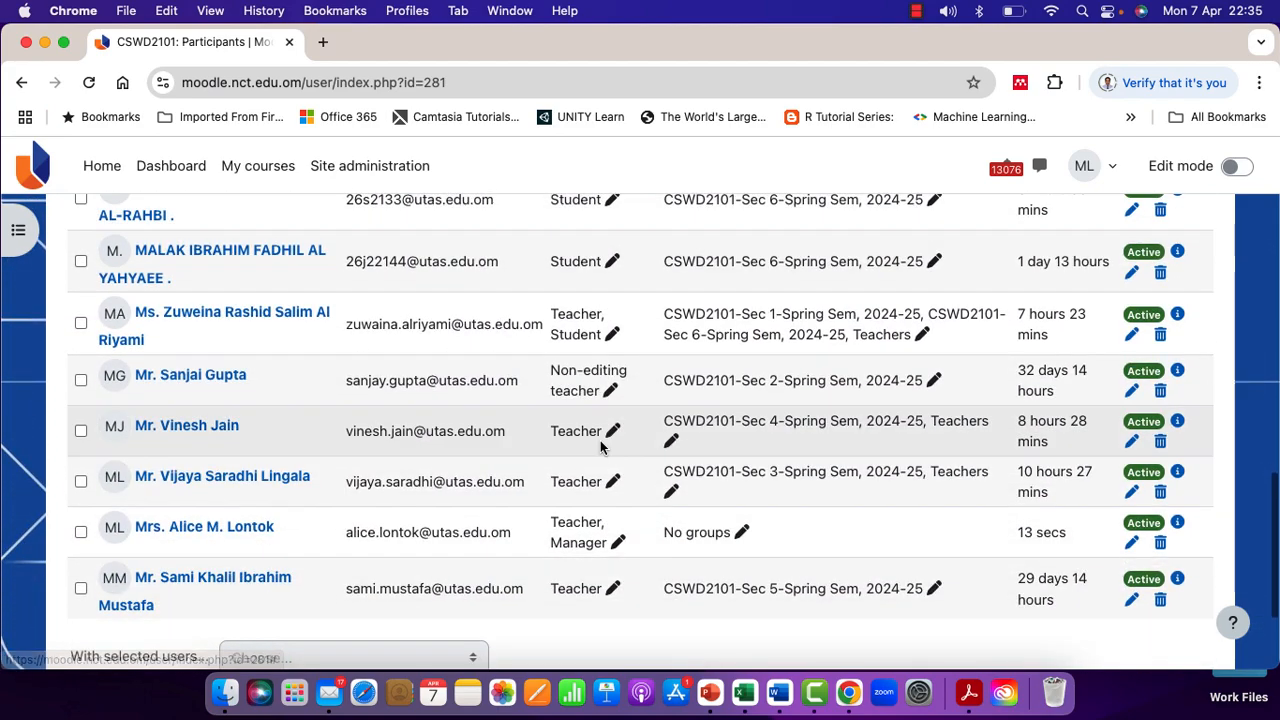
scroll(580, 460, down, 1)
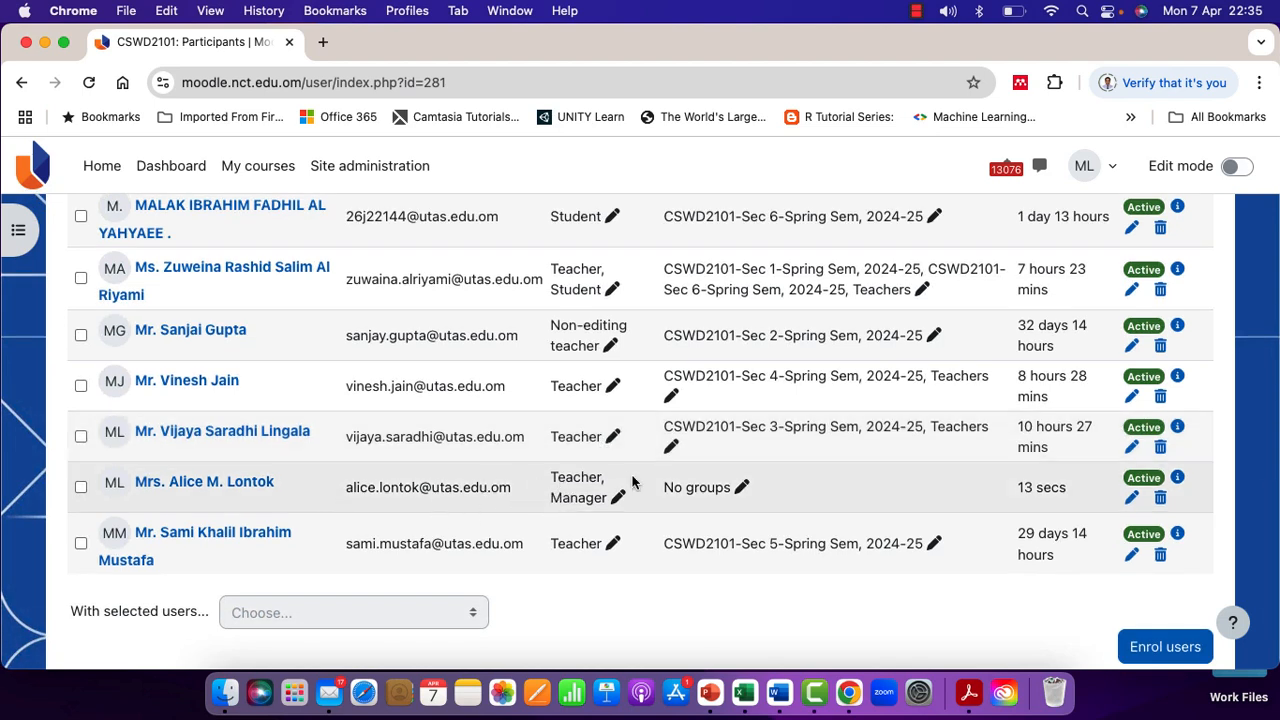
Step: Assign the participant with the Teacher and Manager roles to the group CSWD2101-Sec 3-Spring Sem, 2024-25 and save the change
click(742, 487)
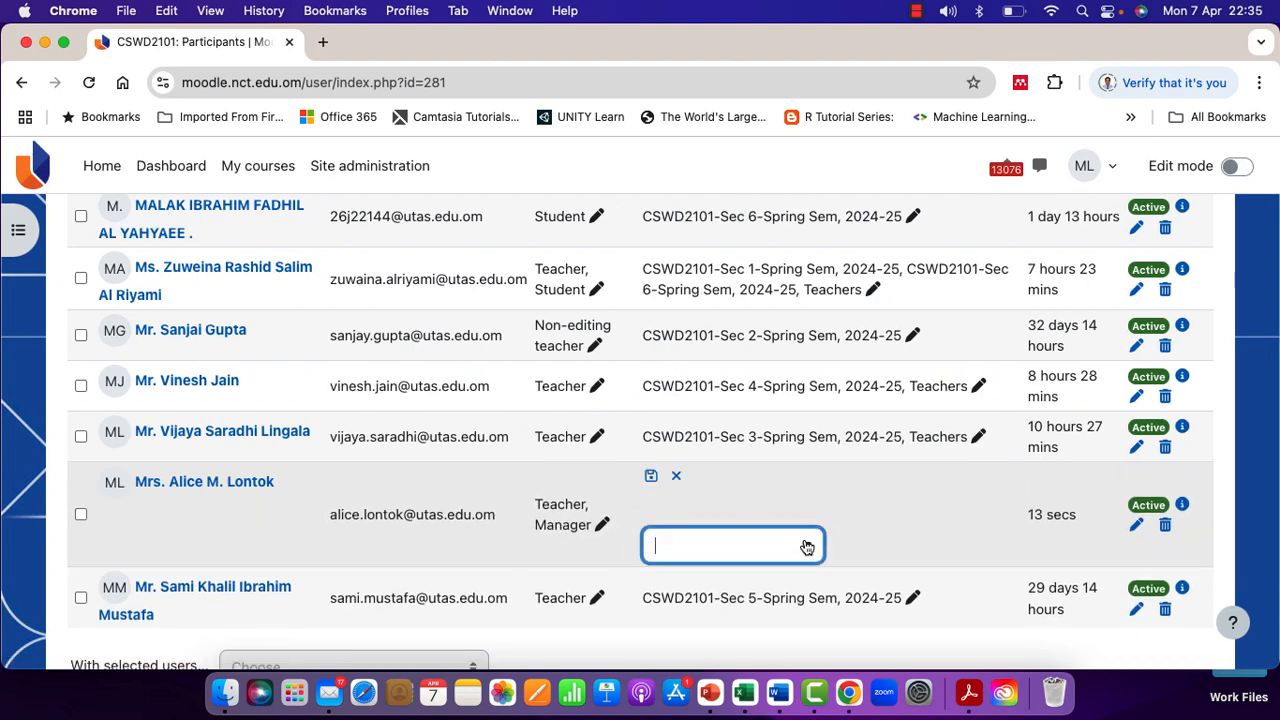
click(808, 545)
scroll(840, 522, down, 2)
scroll(843, 524, down, 2)
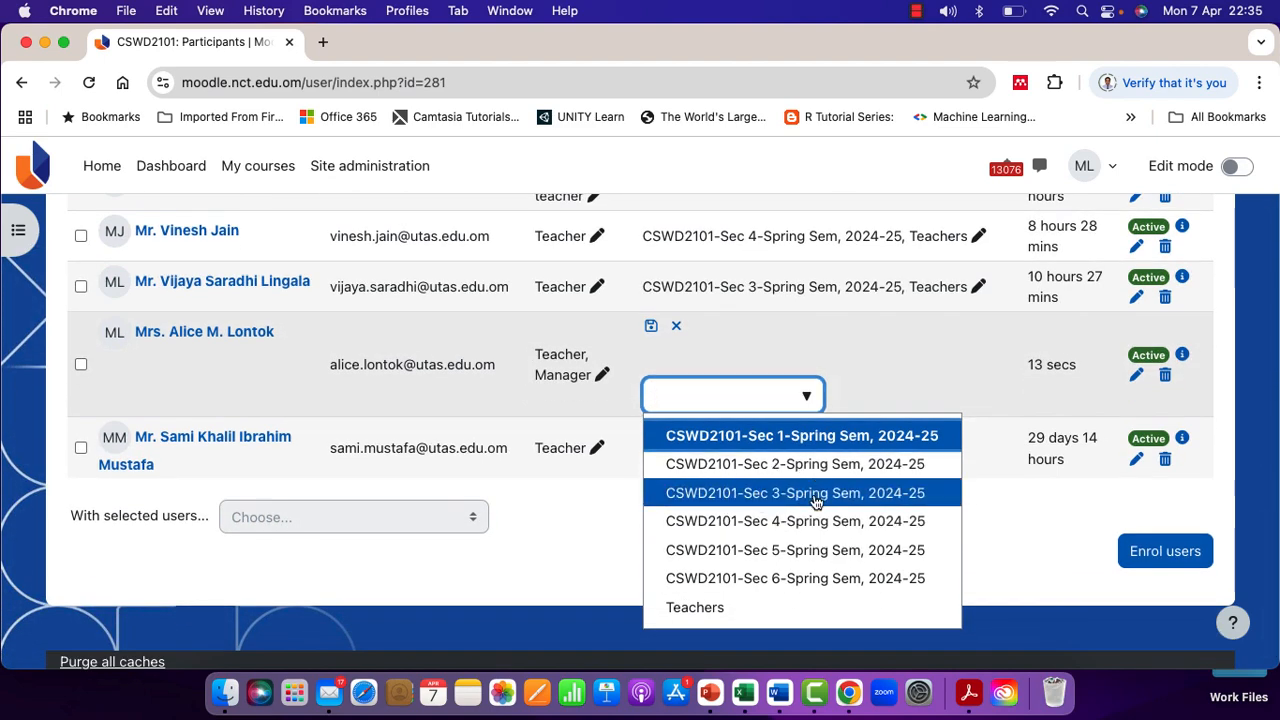
click(815, 495)
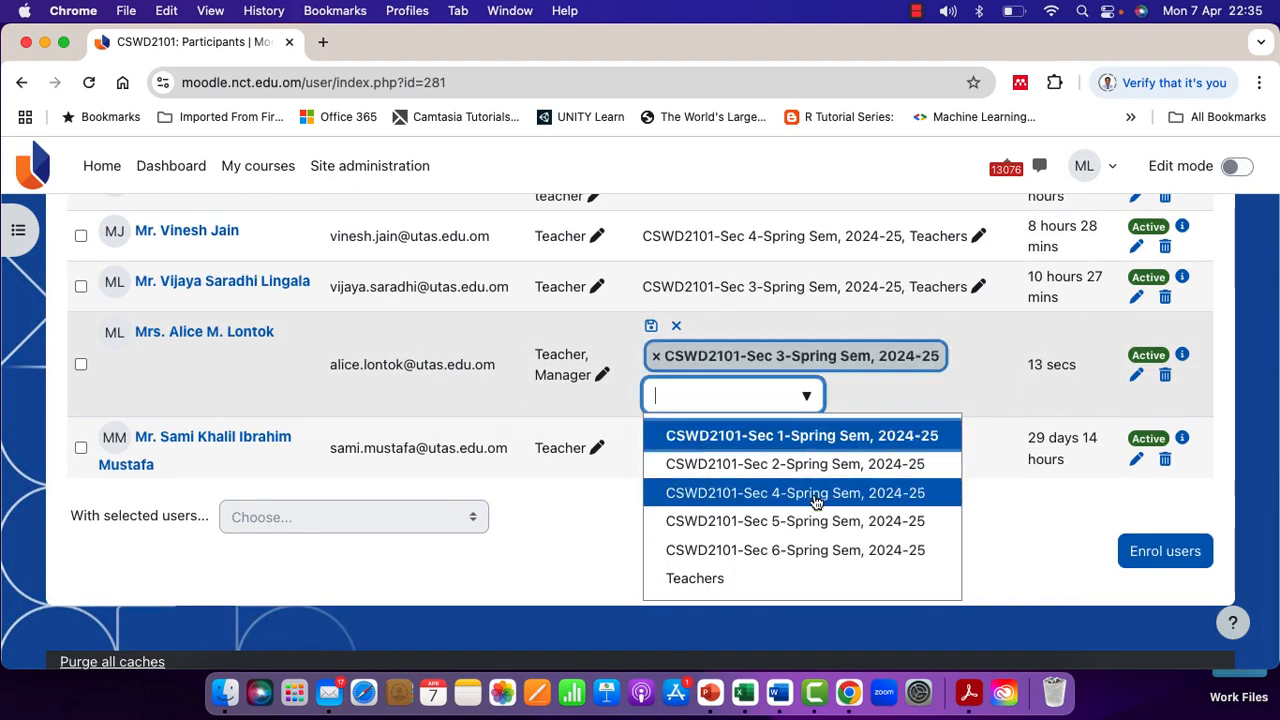
click(651, 328)
Step: Open the Web Development II course page and review the common sections and each lecturer's group-restricted section in the normal role
scroll(764, 417, up, 10)
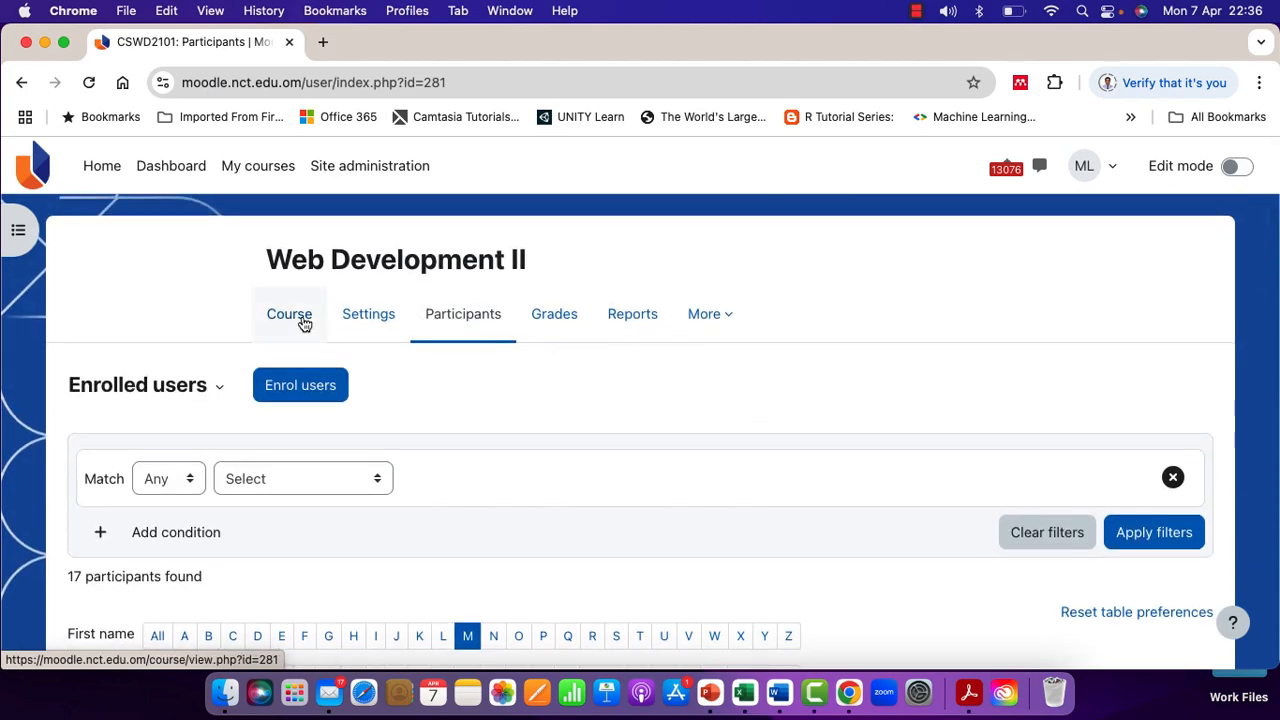
click(304, 320)
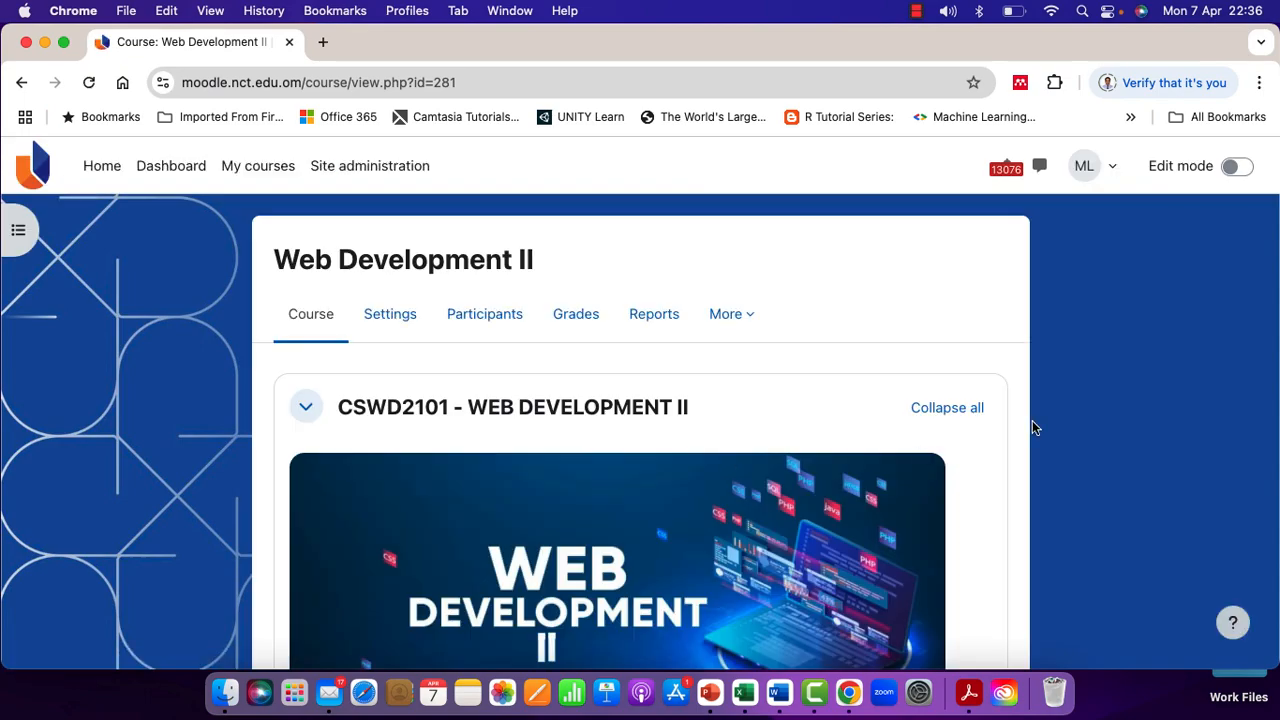
scroll(1033, 421, down, 10)
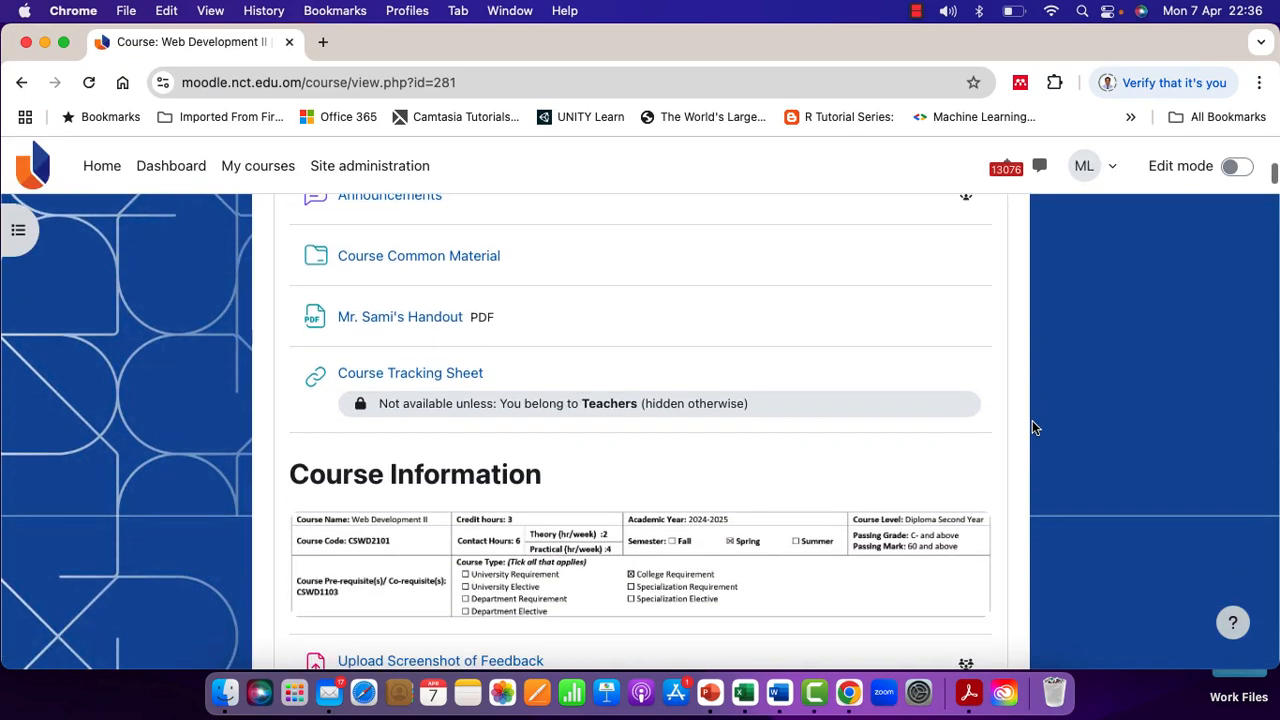
scroll(1033, 421, down, 20)
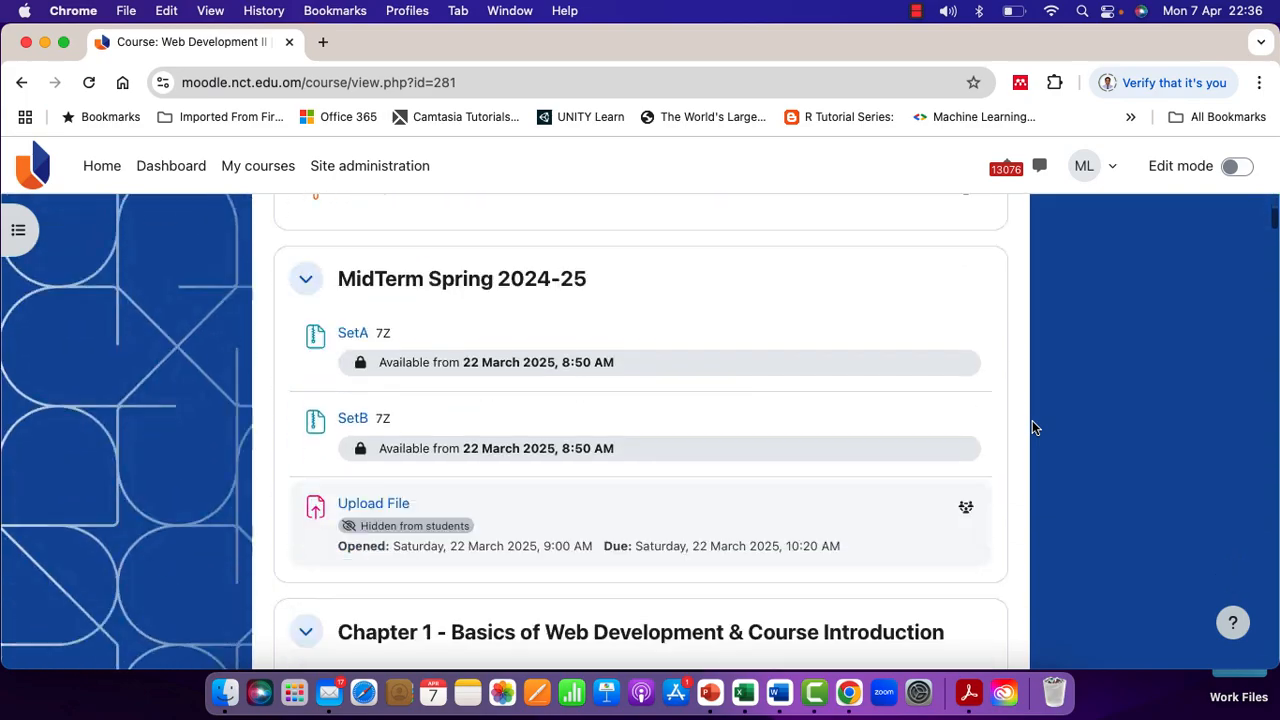
scroll(1033, 427, down, 20)
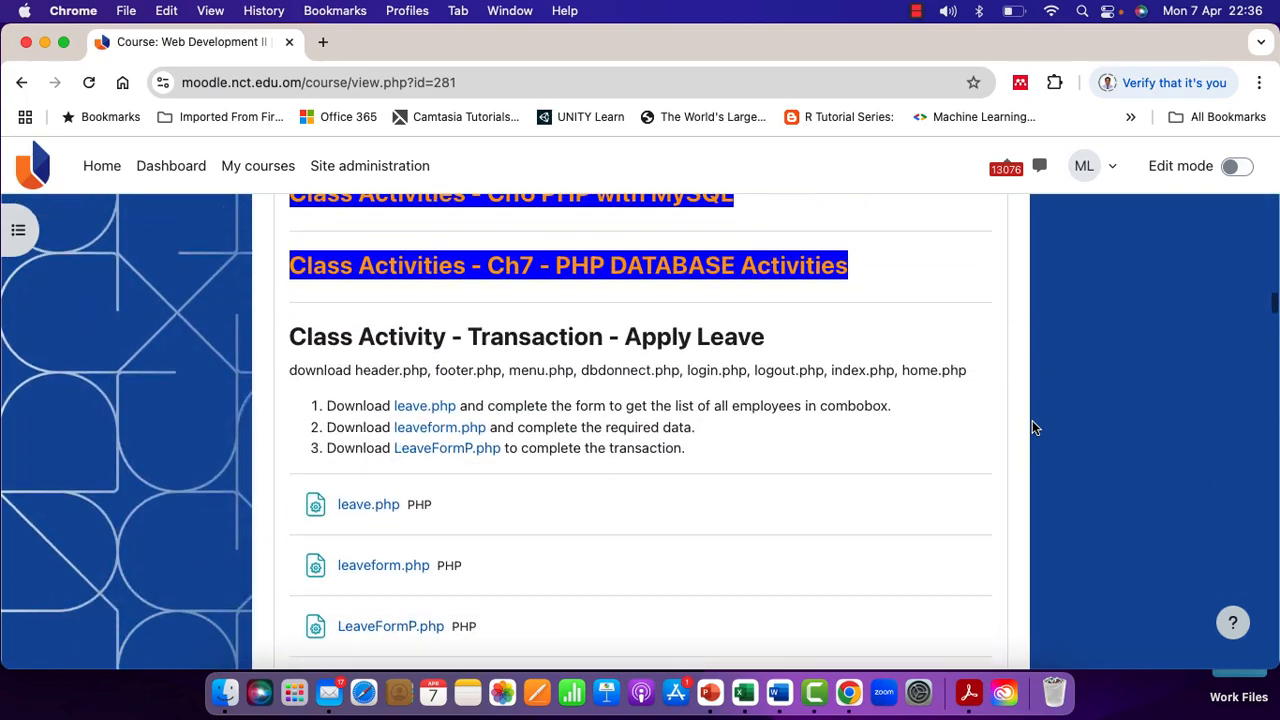
scroll(854, 506, down, 10)
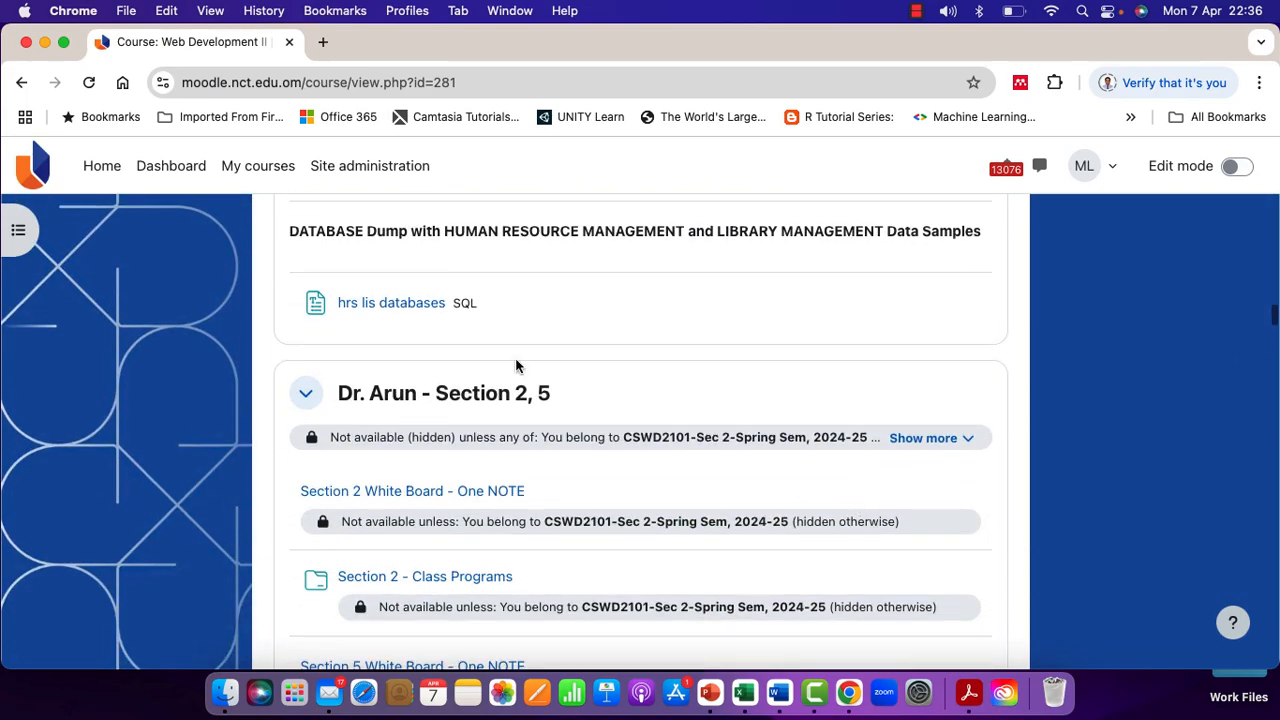
scroll(632, 473, down, 14)
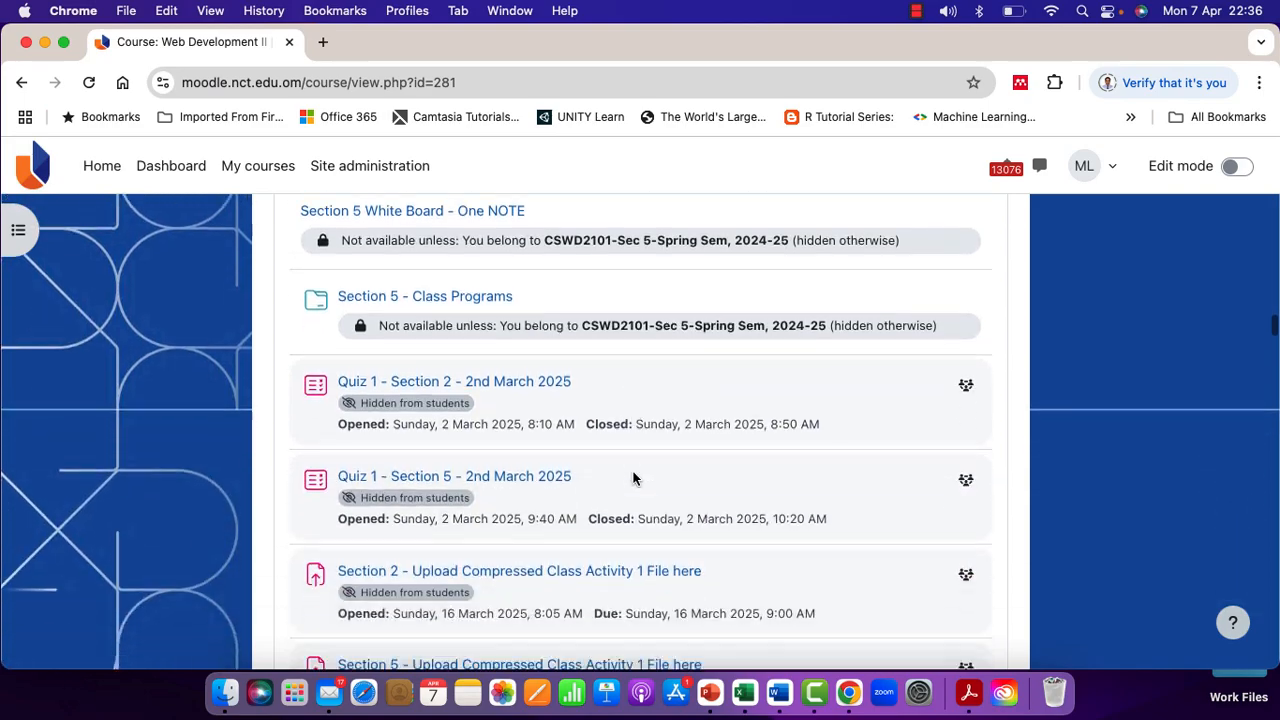
scroll(632, 473, down, 10)
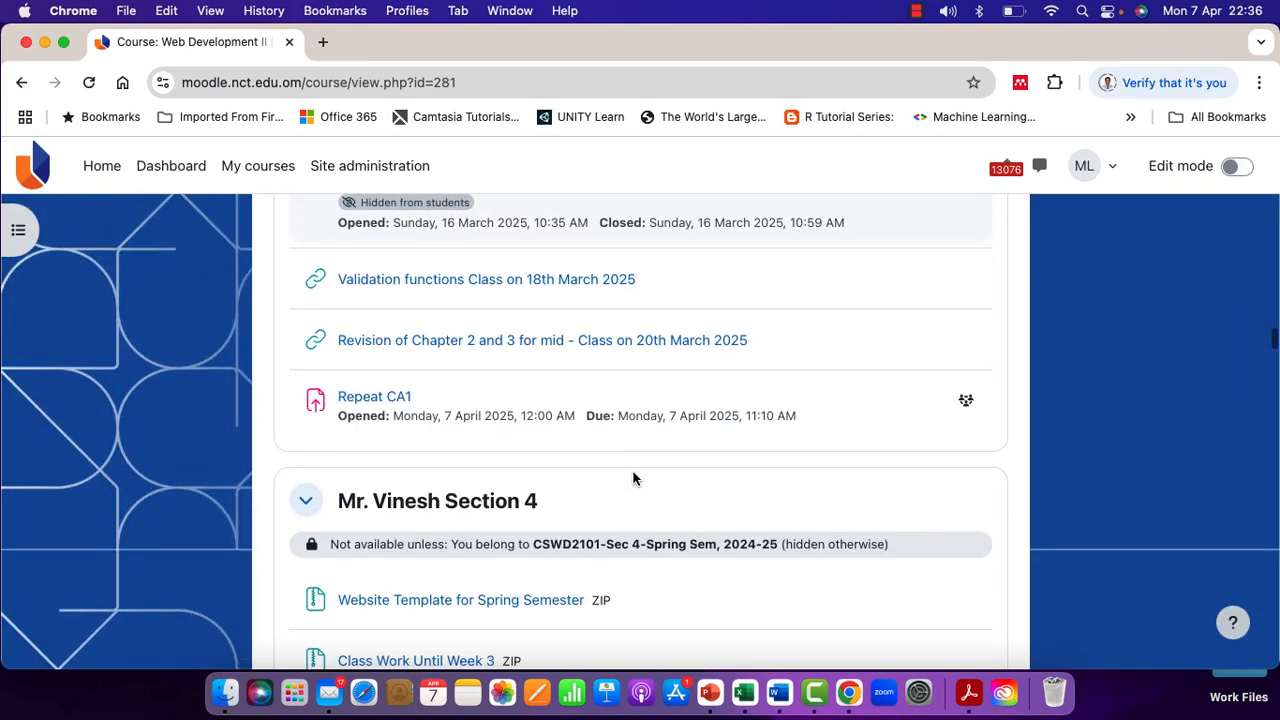
scroll(819, 478, down, 15)
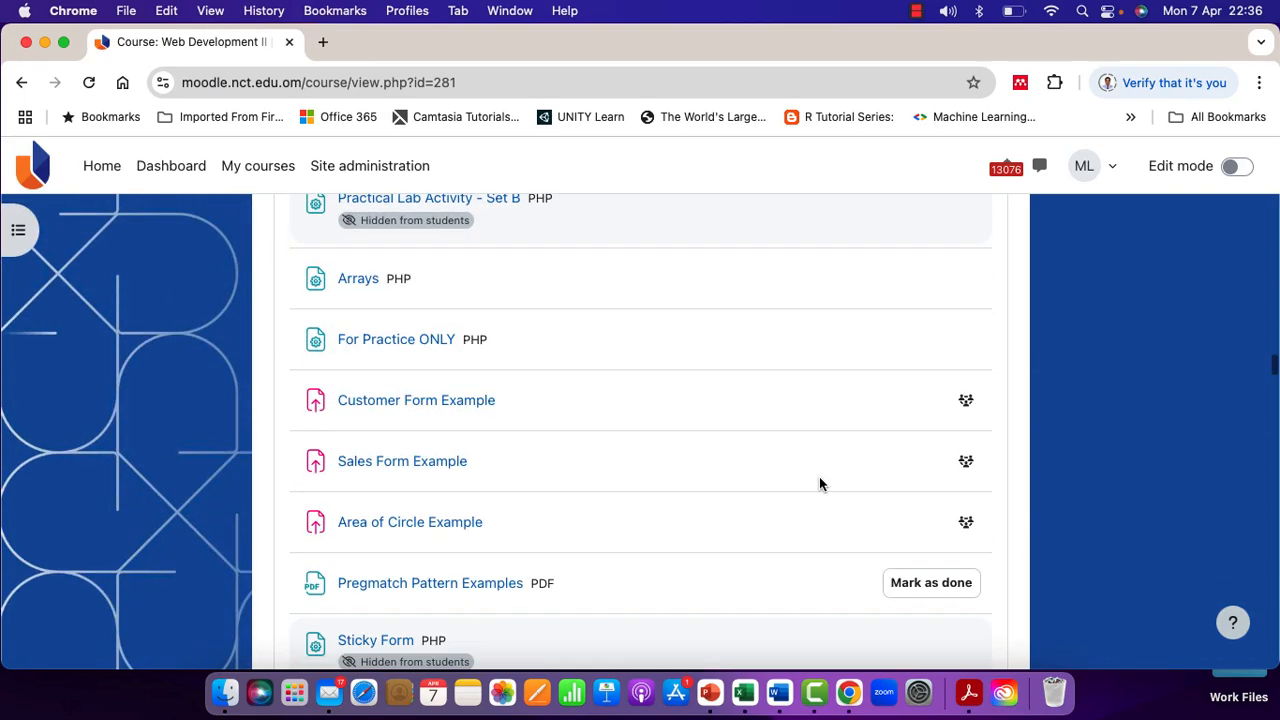
scroll(819, 478, up, 20)
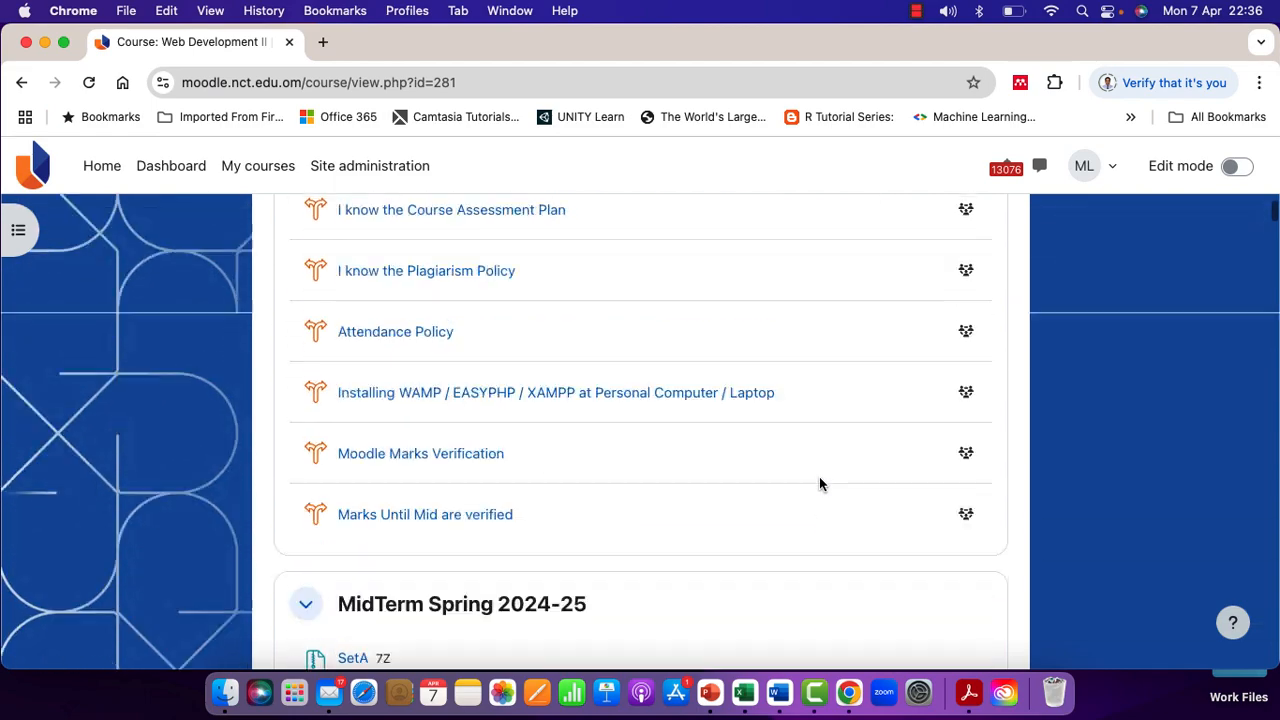
scroll(819, 480, up, 20)
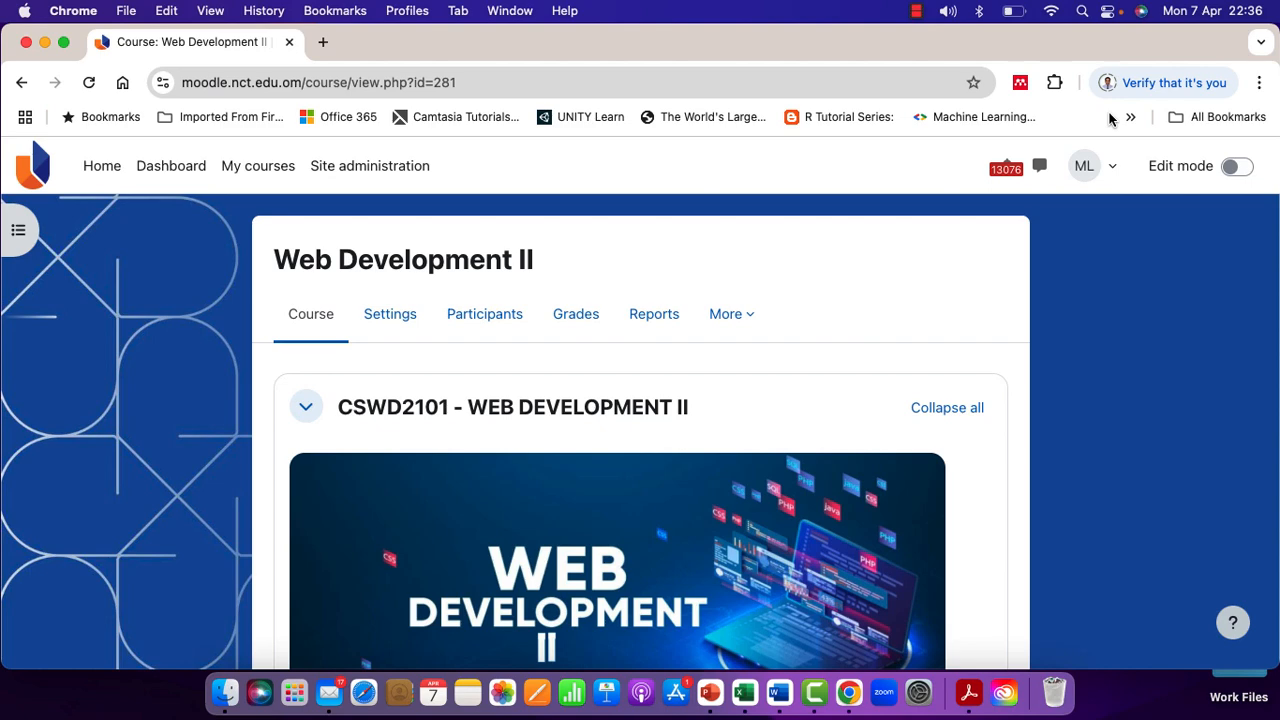
Step: Switch the role in the Web Development II course to Student
click(1111, 172)
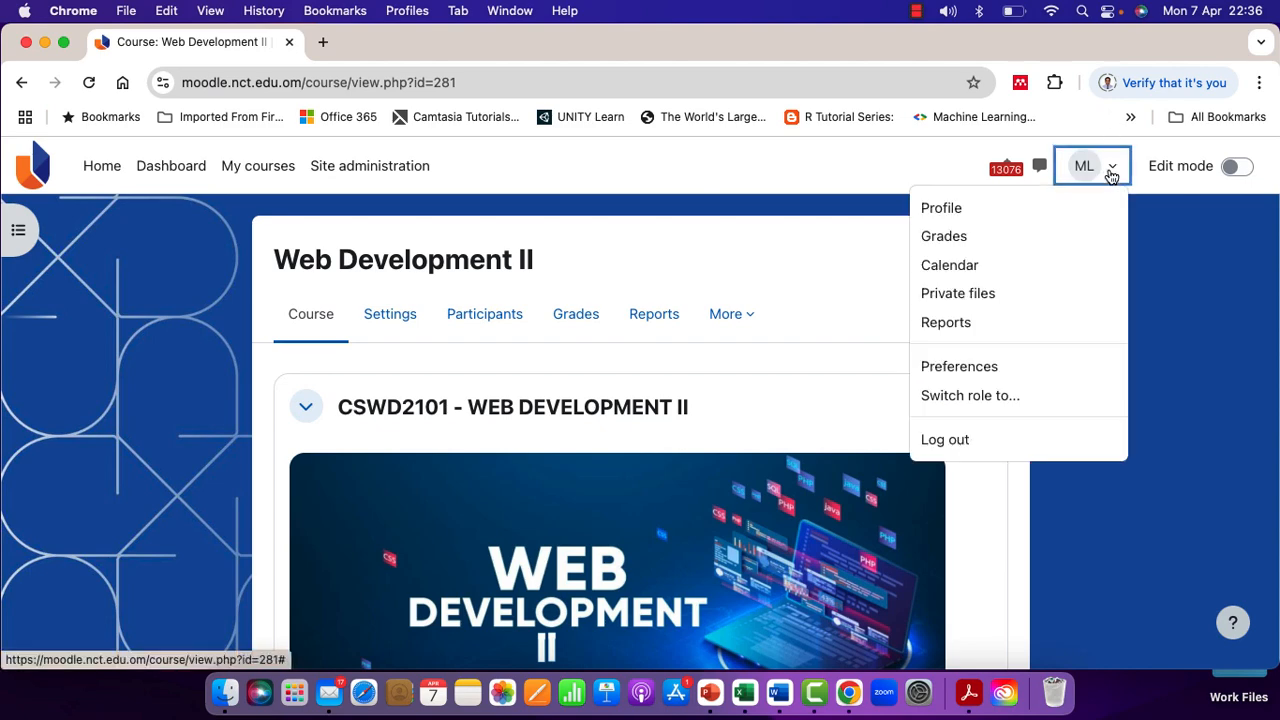
click(981, 398)
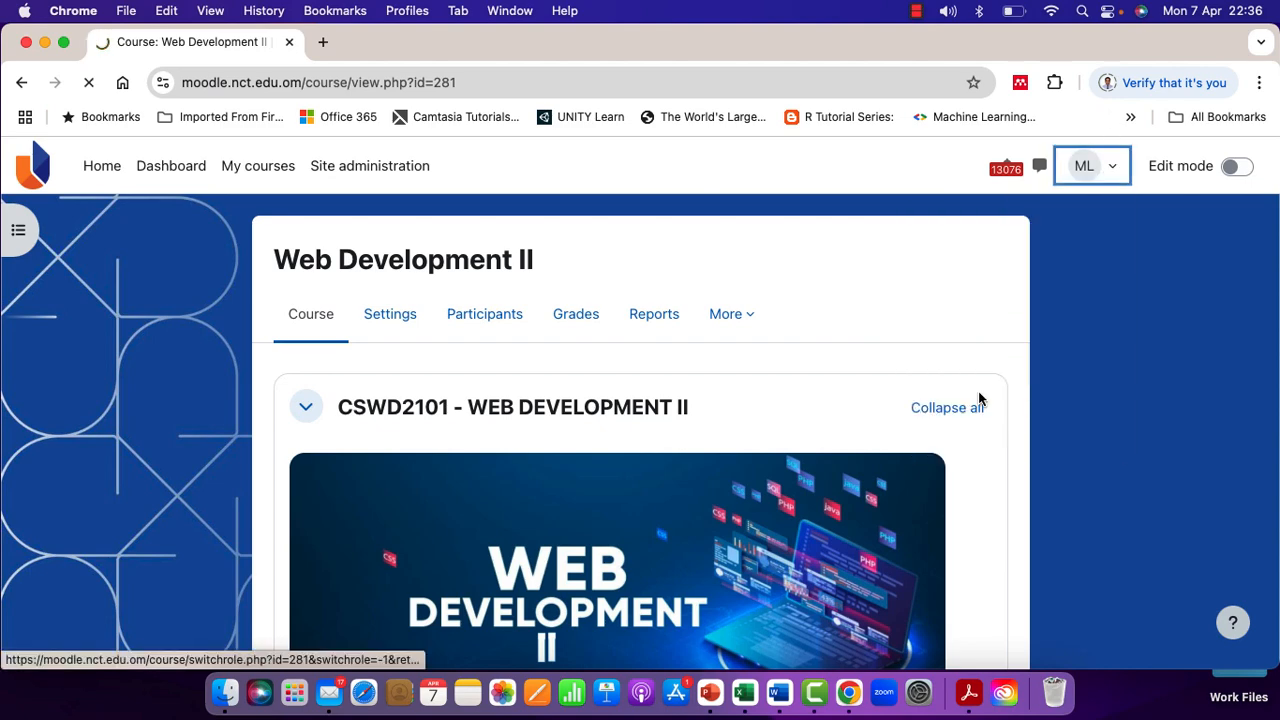
scroll(236, 544, down, 2)
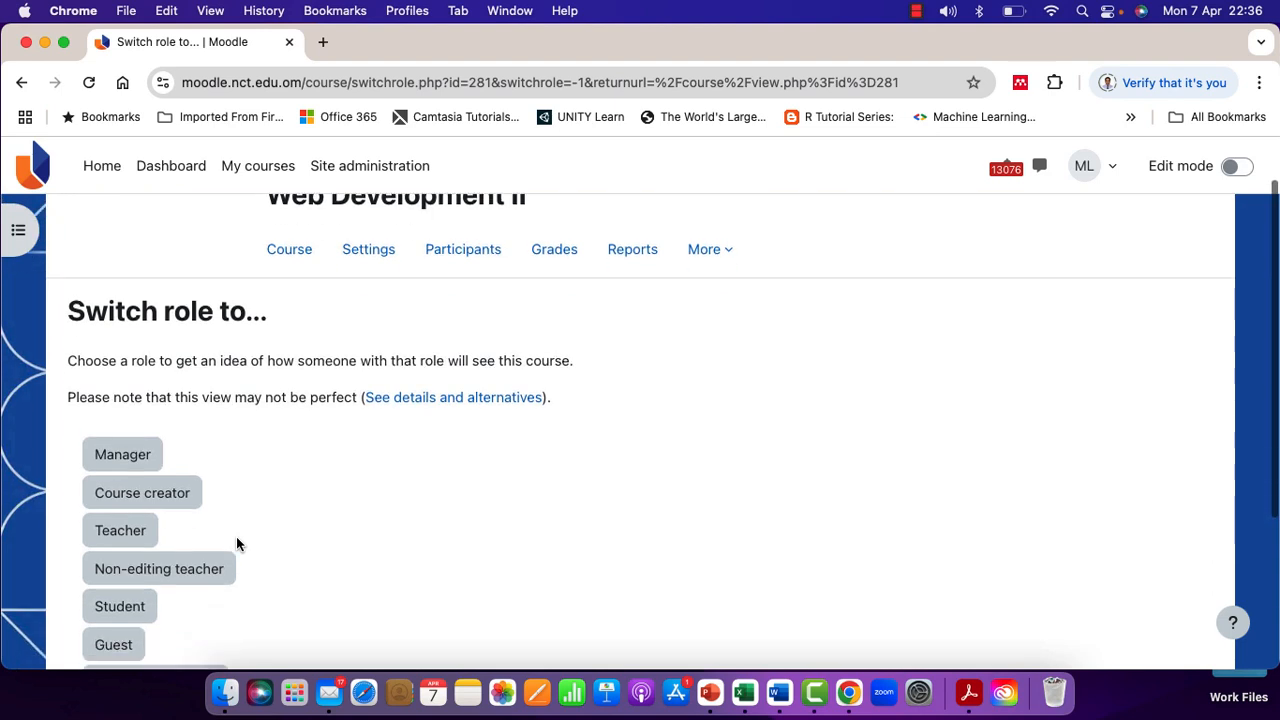
click(128, 559)
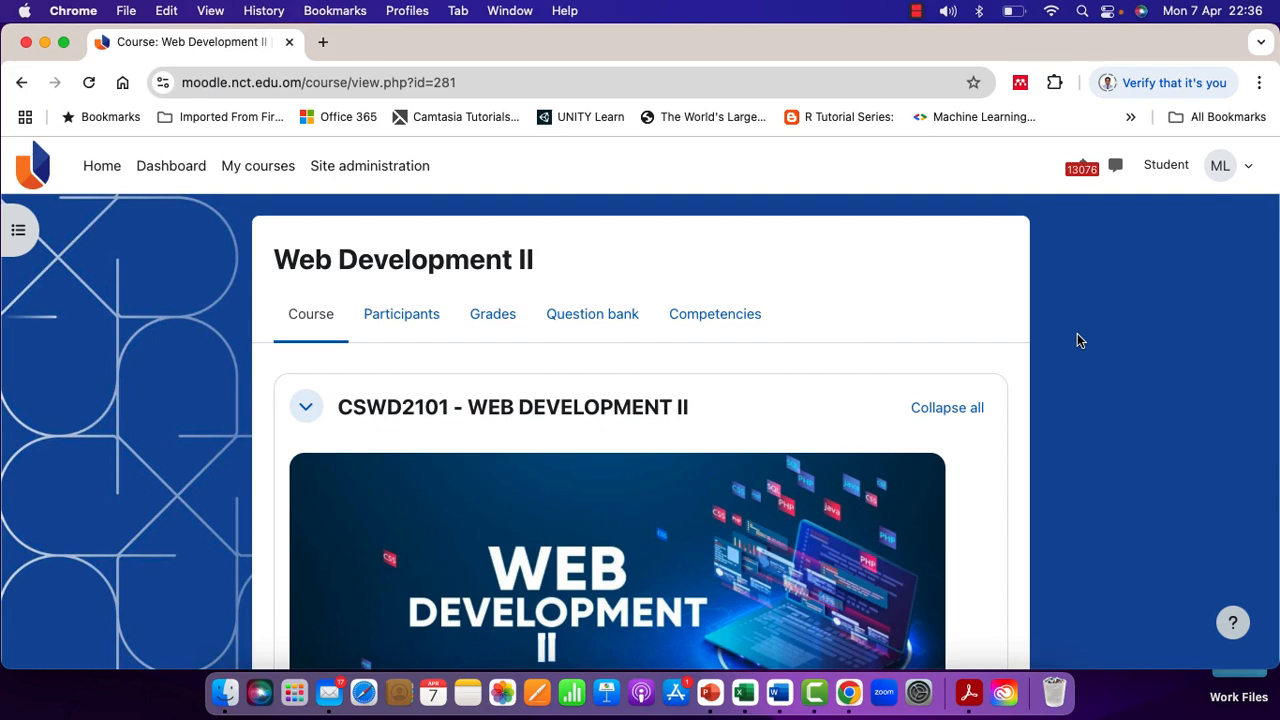
Step: Review the common course sections and the Common Class Activities from Ch1 to Ch8 in the Student view
scroll(1077, 341, down, 3)
scroll(1079, 430, down, 15)
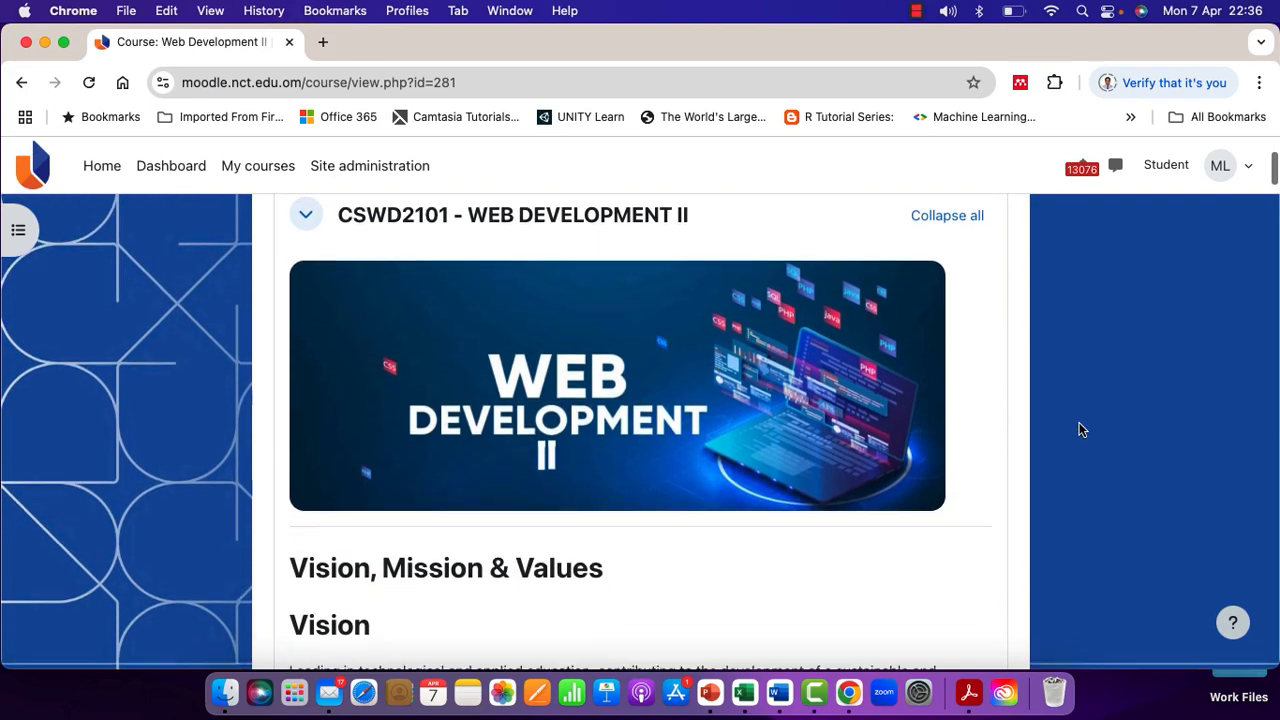
scroll(1079, 430, down, 20)
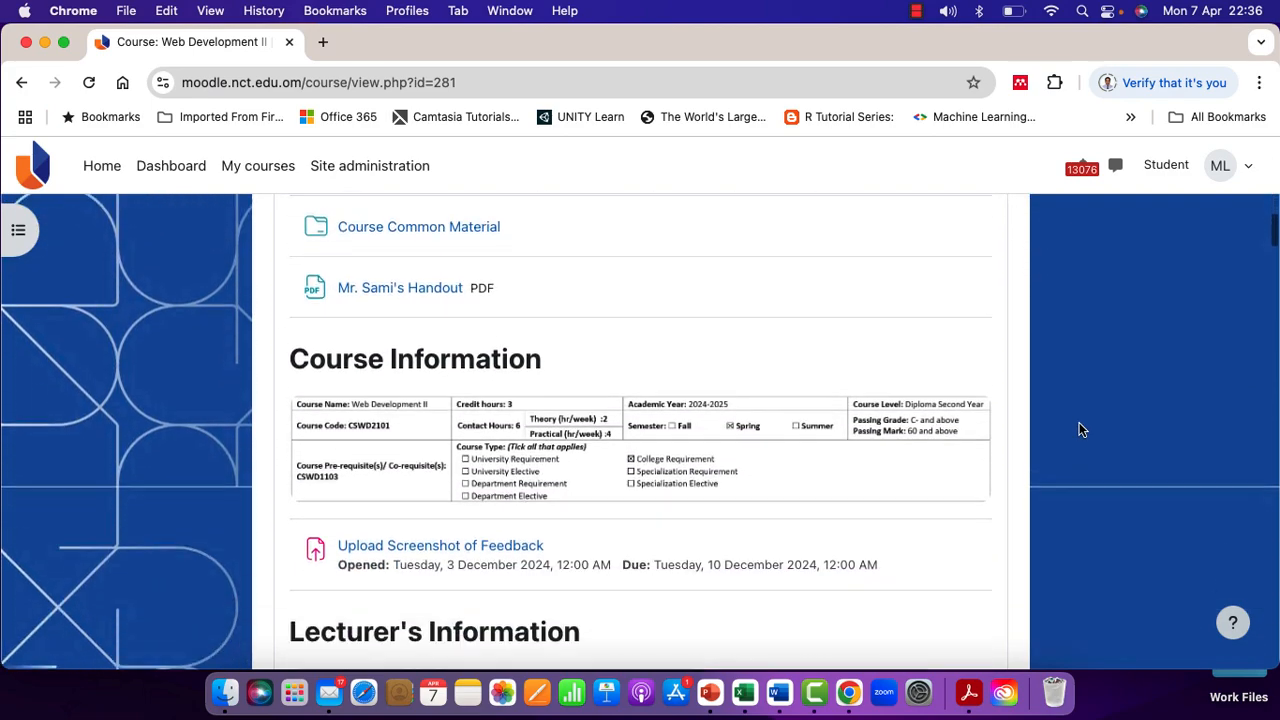
scroll(1087, 432, down, 10)
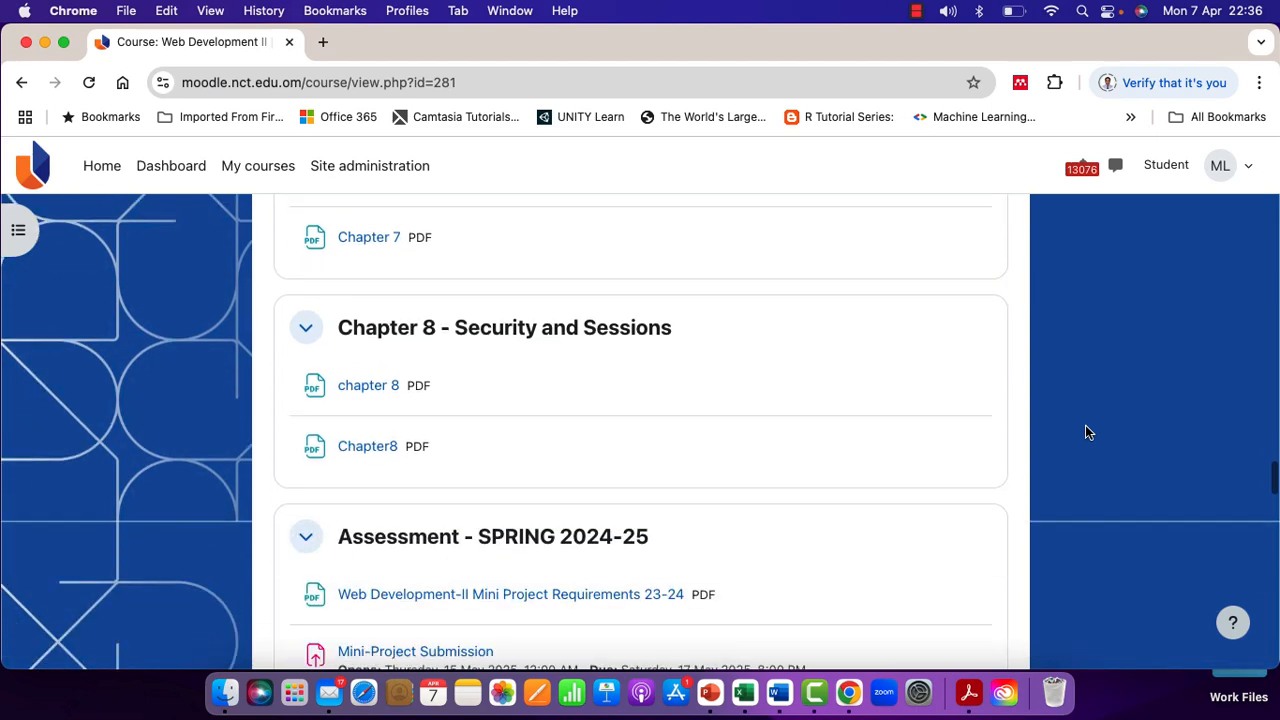
scroll(1087, 430, down, 9)
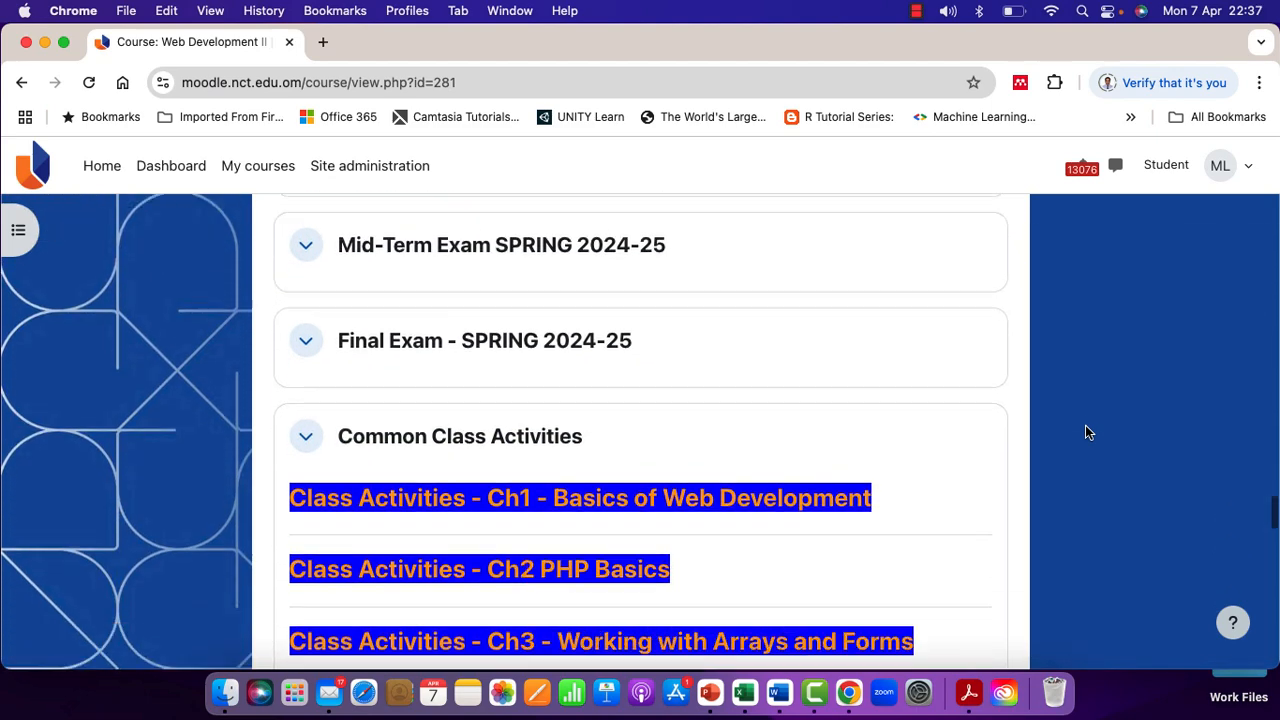
scroll(1087, 430, up, 4)
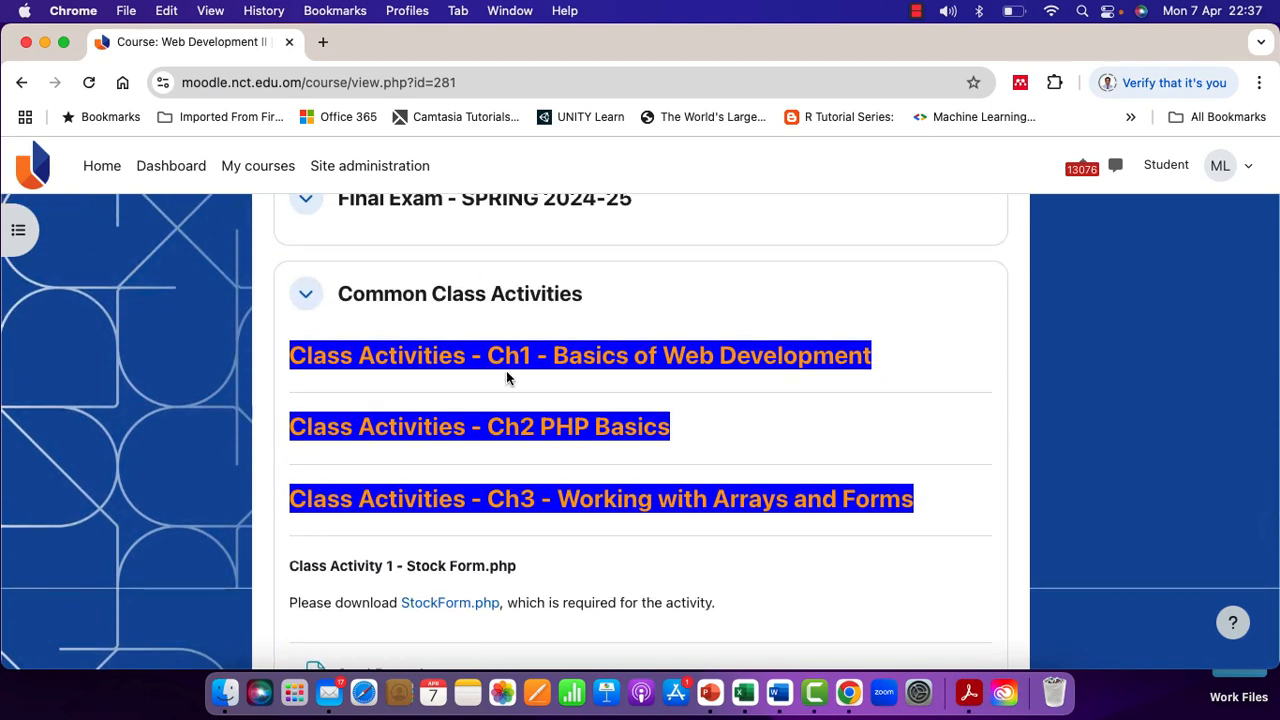
scroll(722, 430, down, 7)
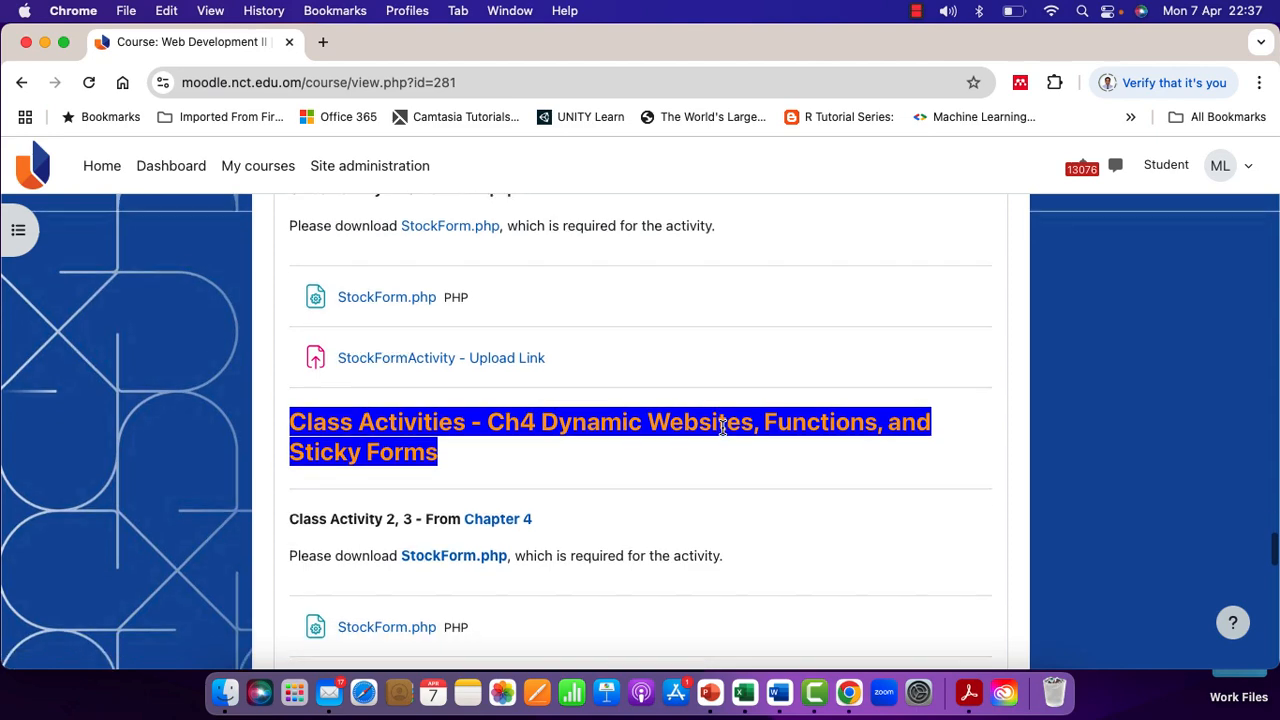
scroll(897, 472, down, 15)
scroll(897, 472, down, 10)
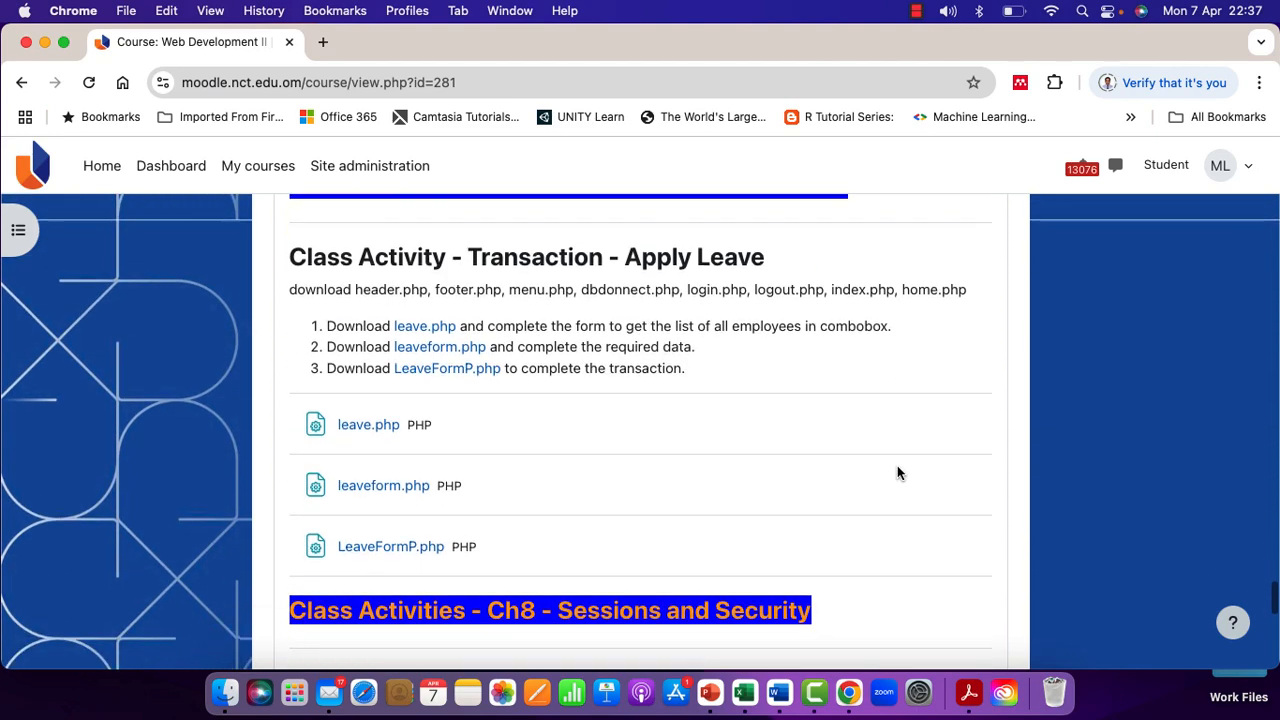
Step: Examine the Section 3 lecturer's section below the Common Class Activities, and check which other sections the Student view shows
scroll(829, 474, up, 2)
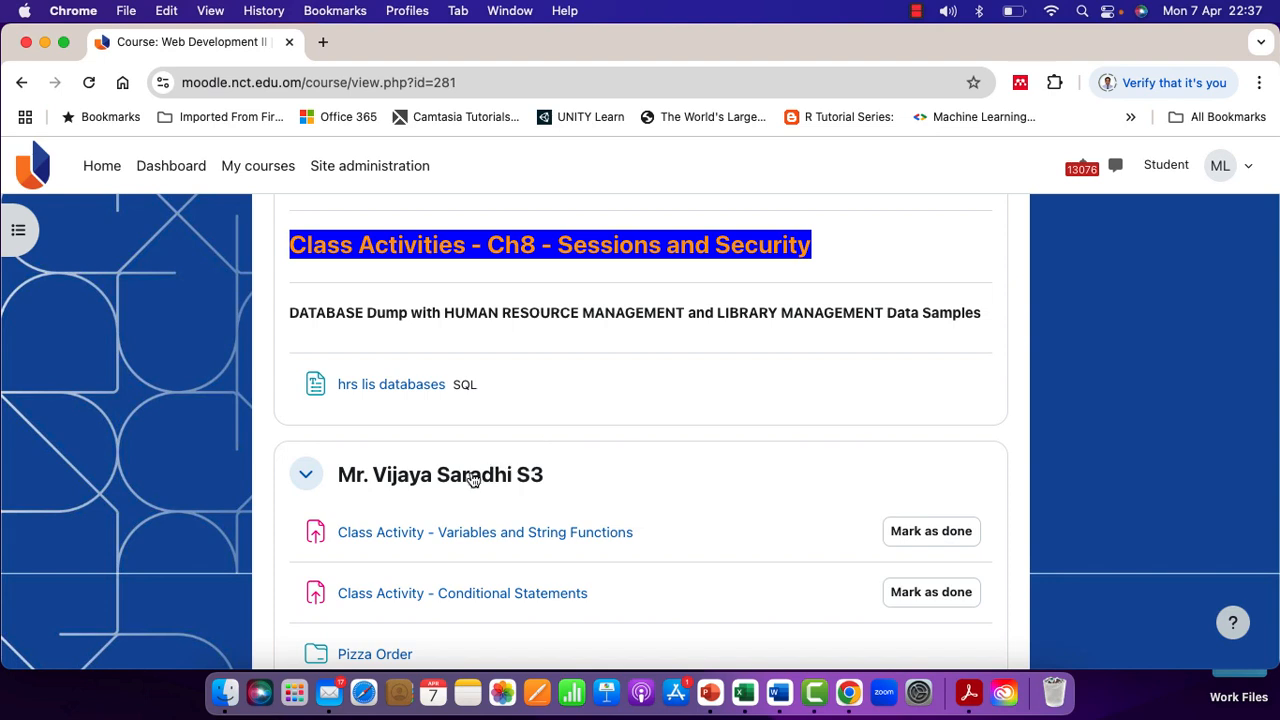
scroll(472, 480, down, 1)
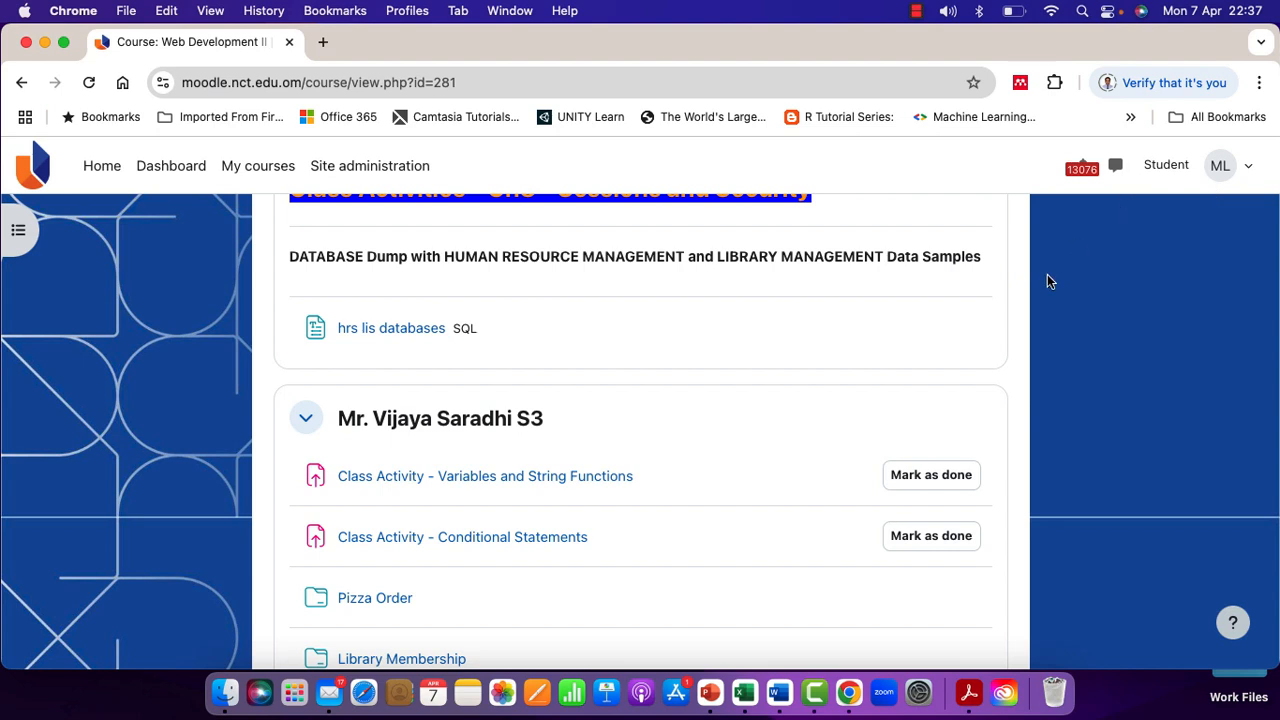
scroll(767, 431, down, 1)
scroll(767, 431, down, 1)
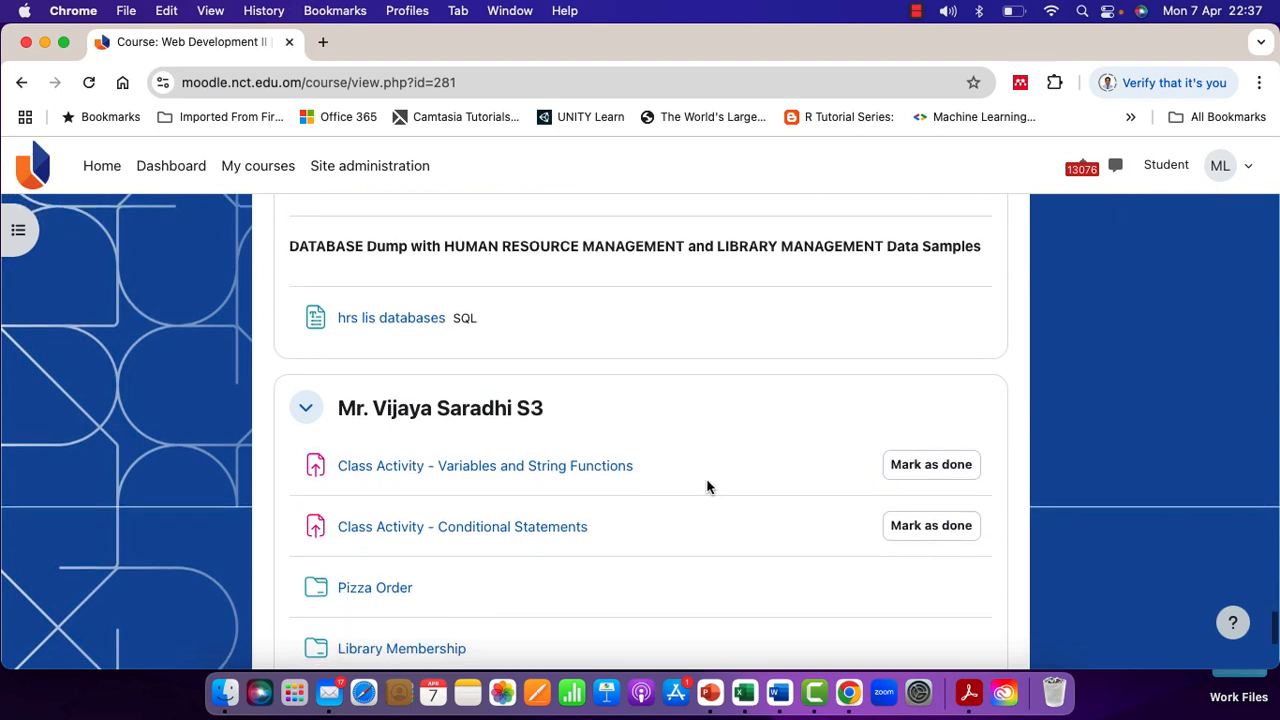
scroll(705, 512, down, 2)
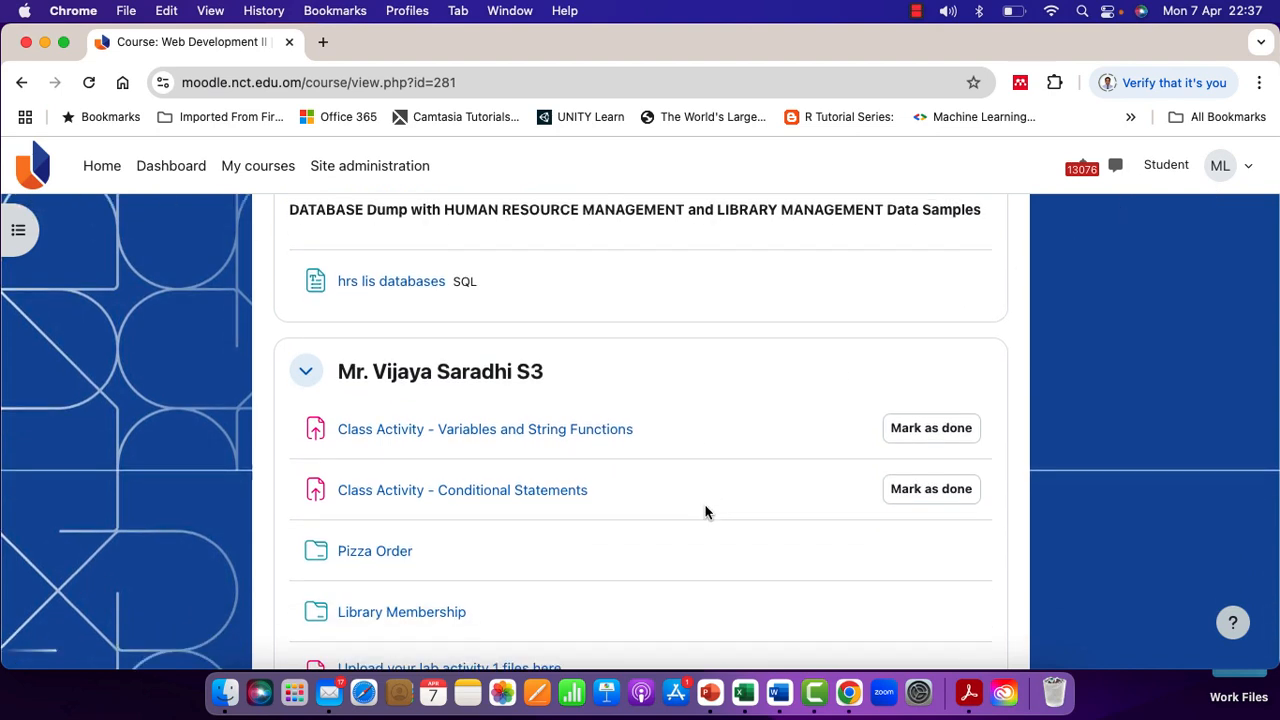
scroll(705, 512, down, 2)
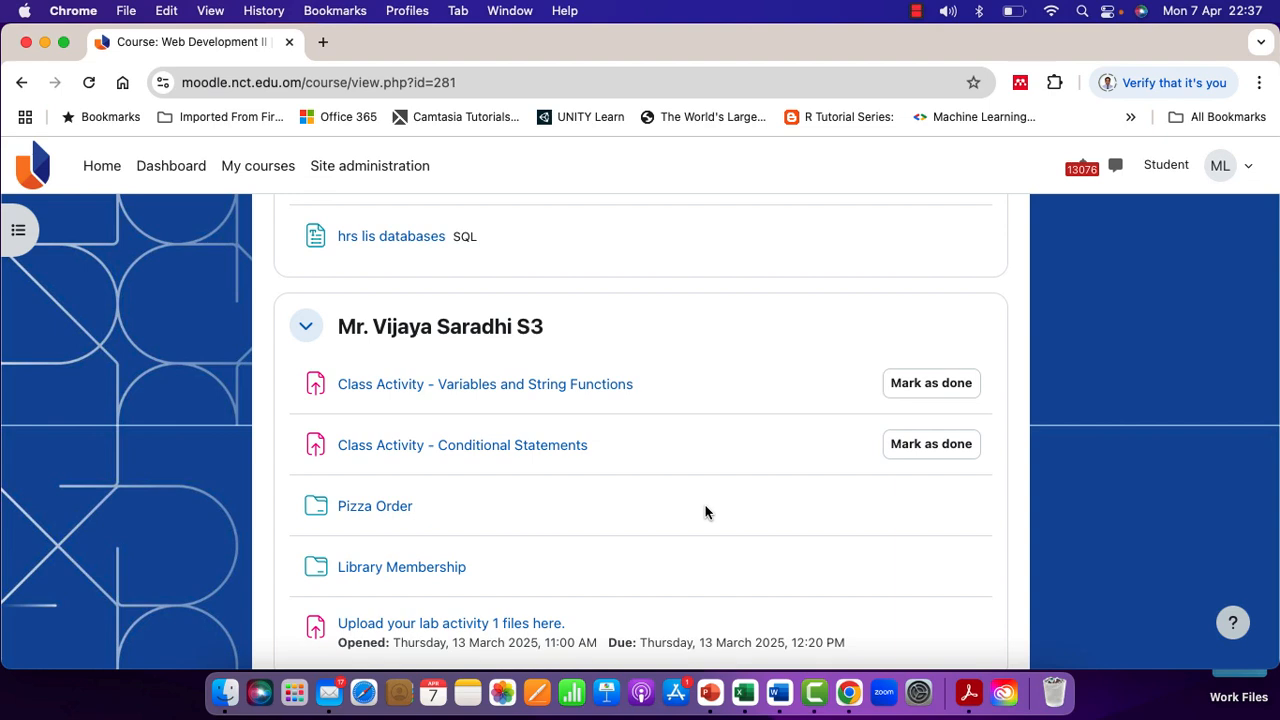
scroll(705, 512, down, 1)
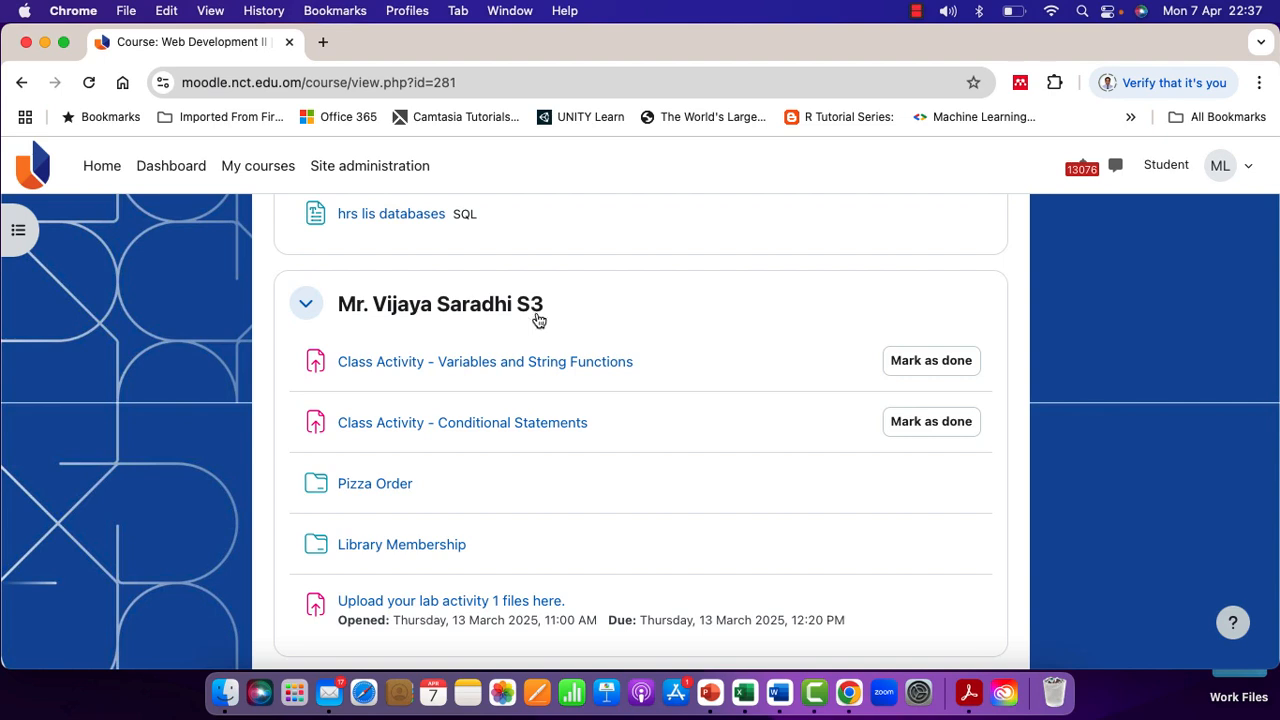
scroll(679, 424, down, 3)
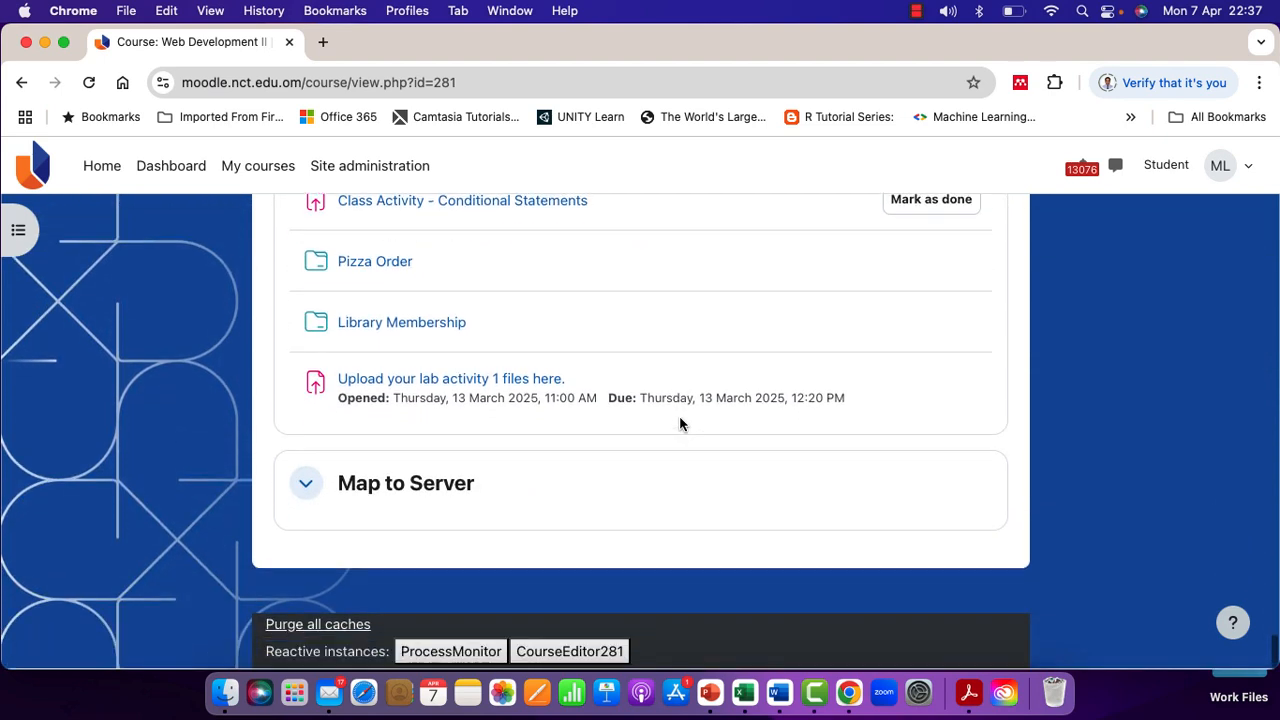
scroll(679, 424, up, 3)
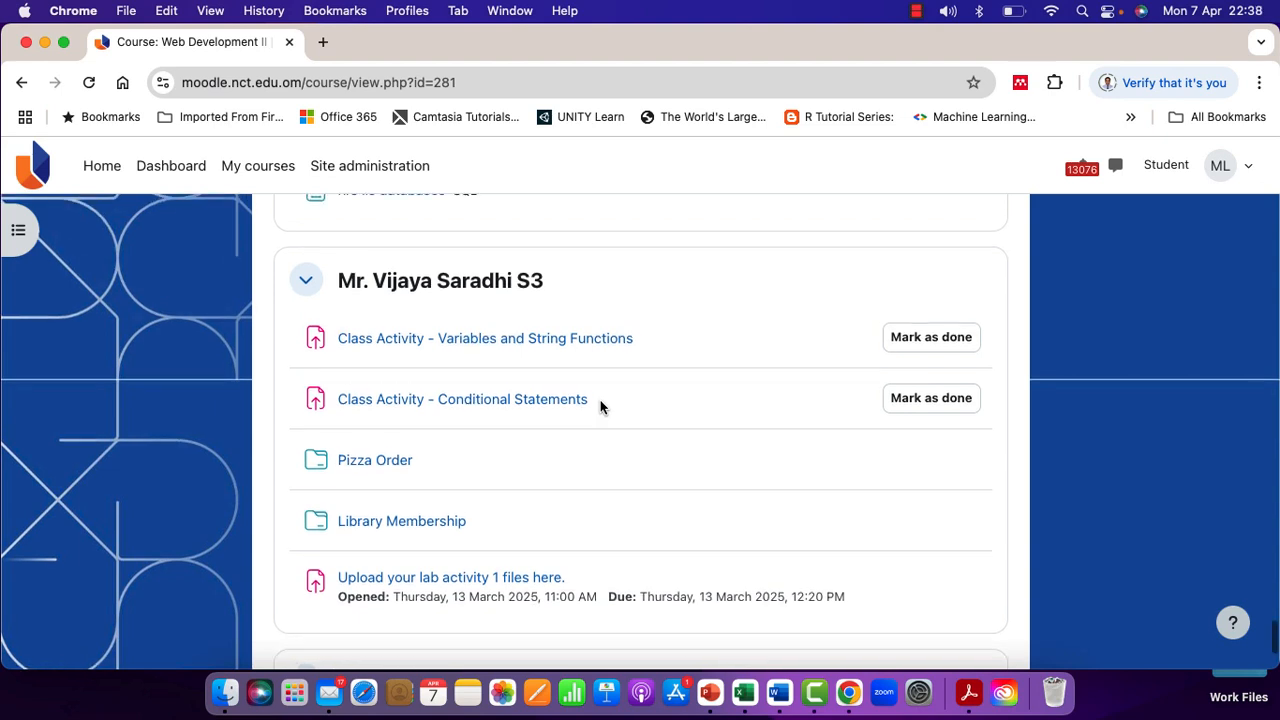
scroll(600, 406, up, 1)
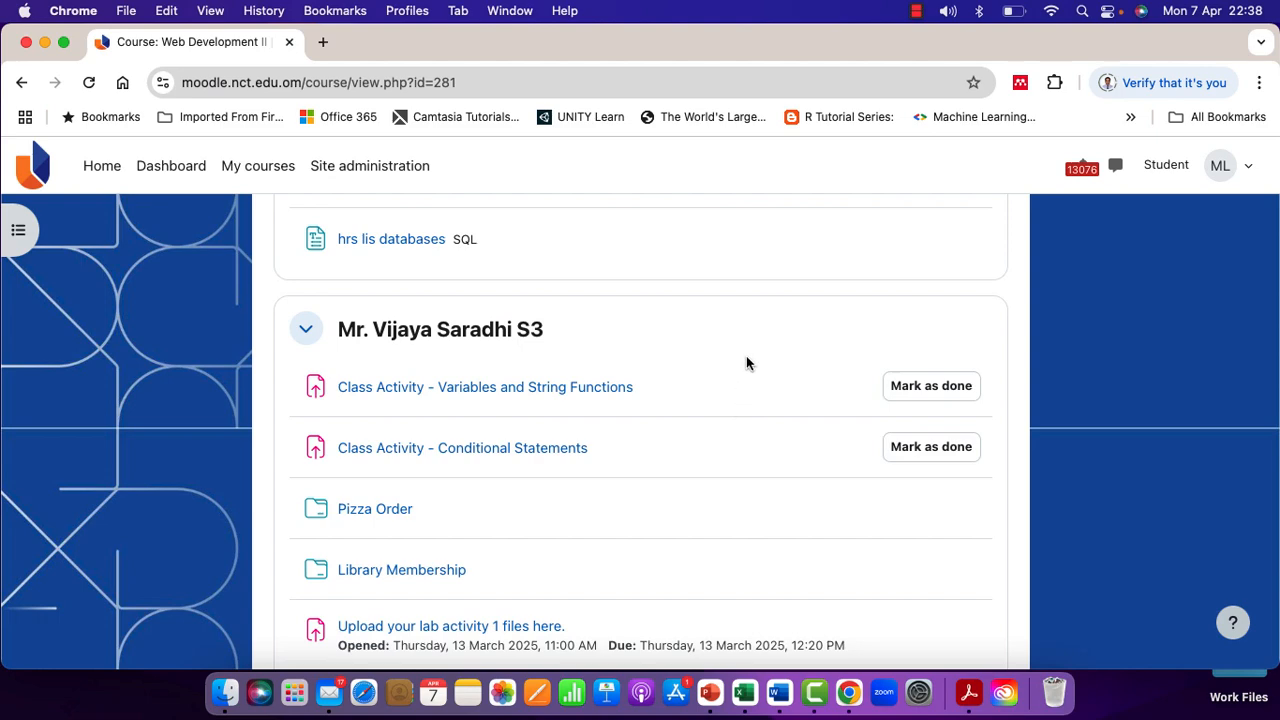
scroll(746, 363, up, 1)
scroll(746, 363, up, 8)
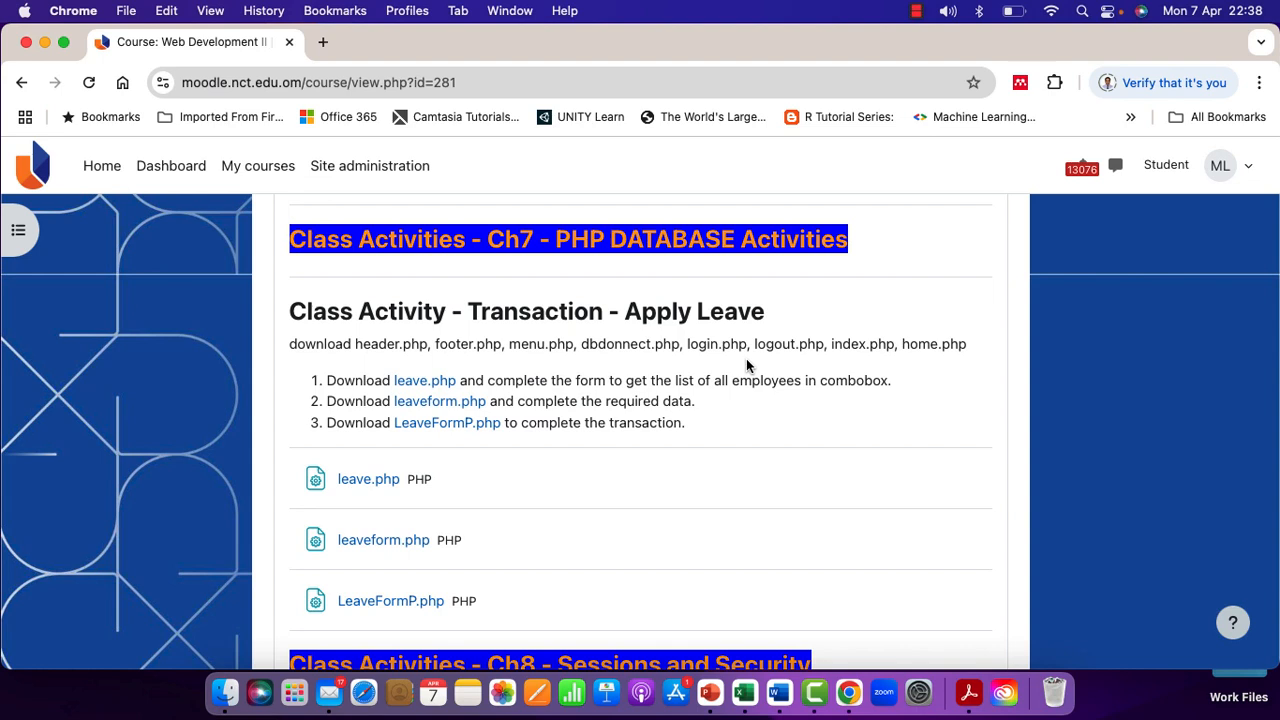
Step: Leave the Student view and return to the normal role on the Web Development II course page
click(1166, 176)
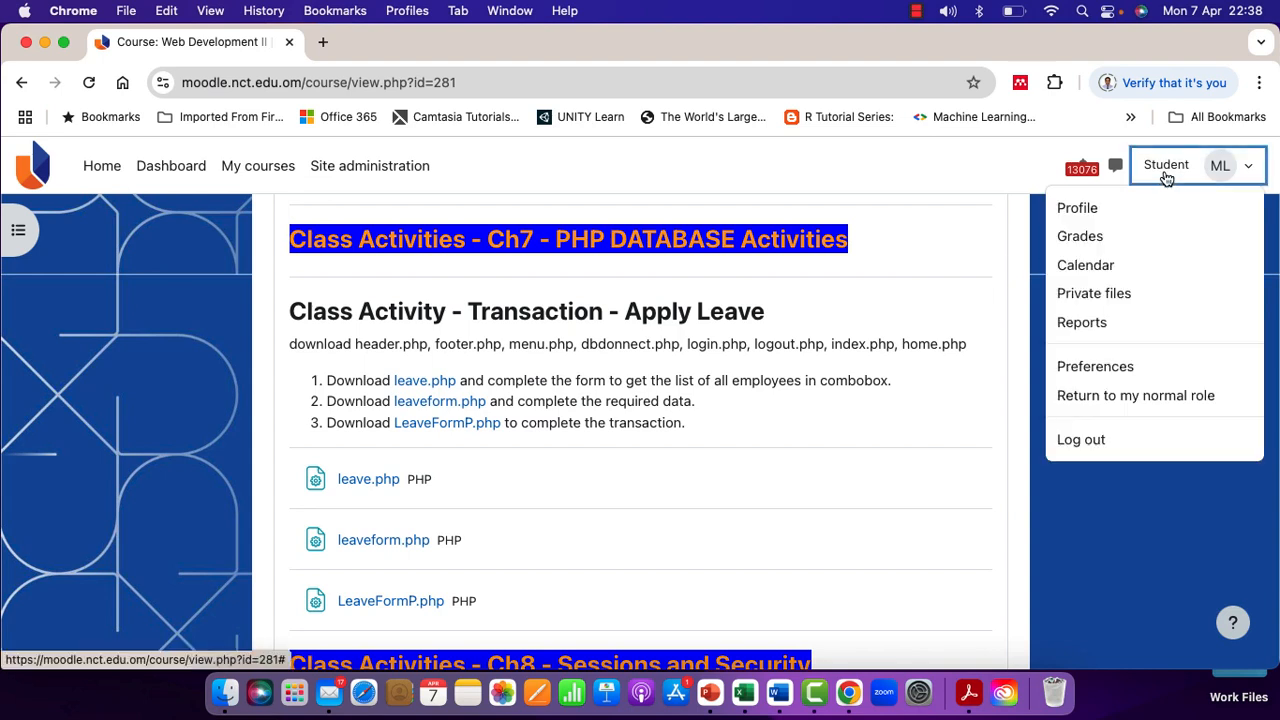
click(1112, 396)
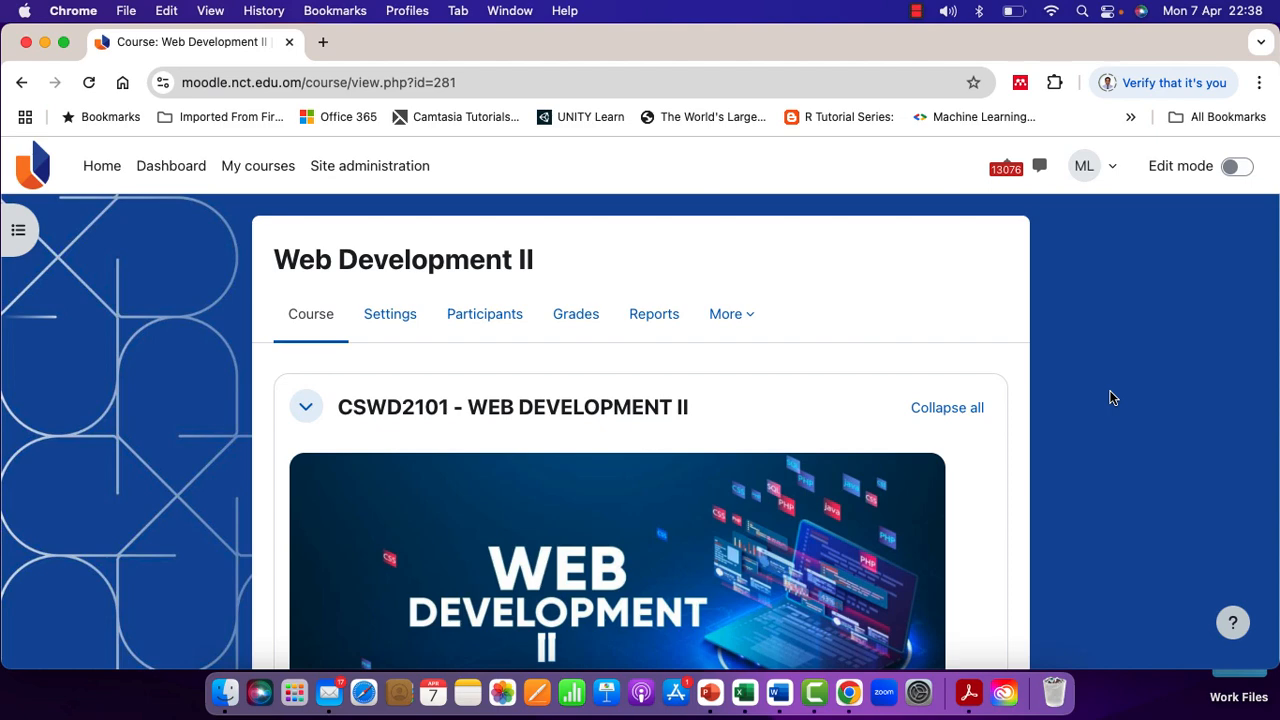
scroll(1110, 397, down, 20)
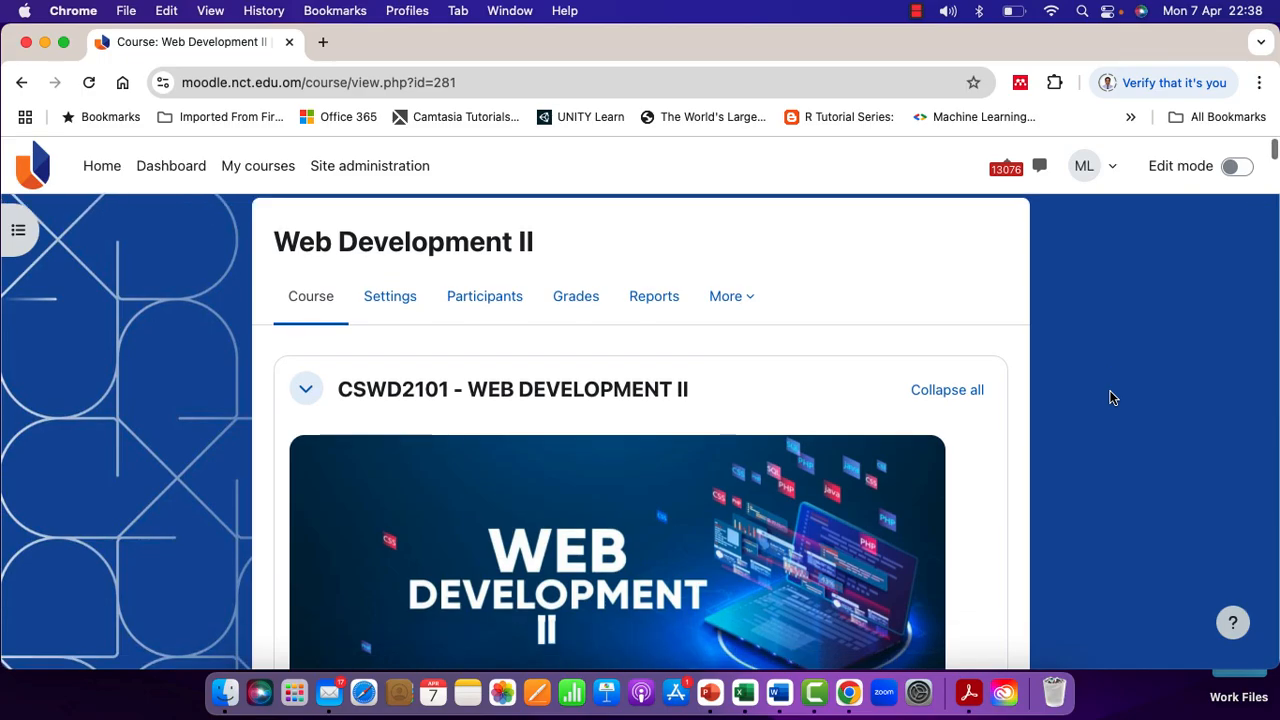
Step: Look through the entire Web Development II course page in the normal role, down to the Map to Server section
scroll(1112, 397, down, 20)
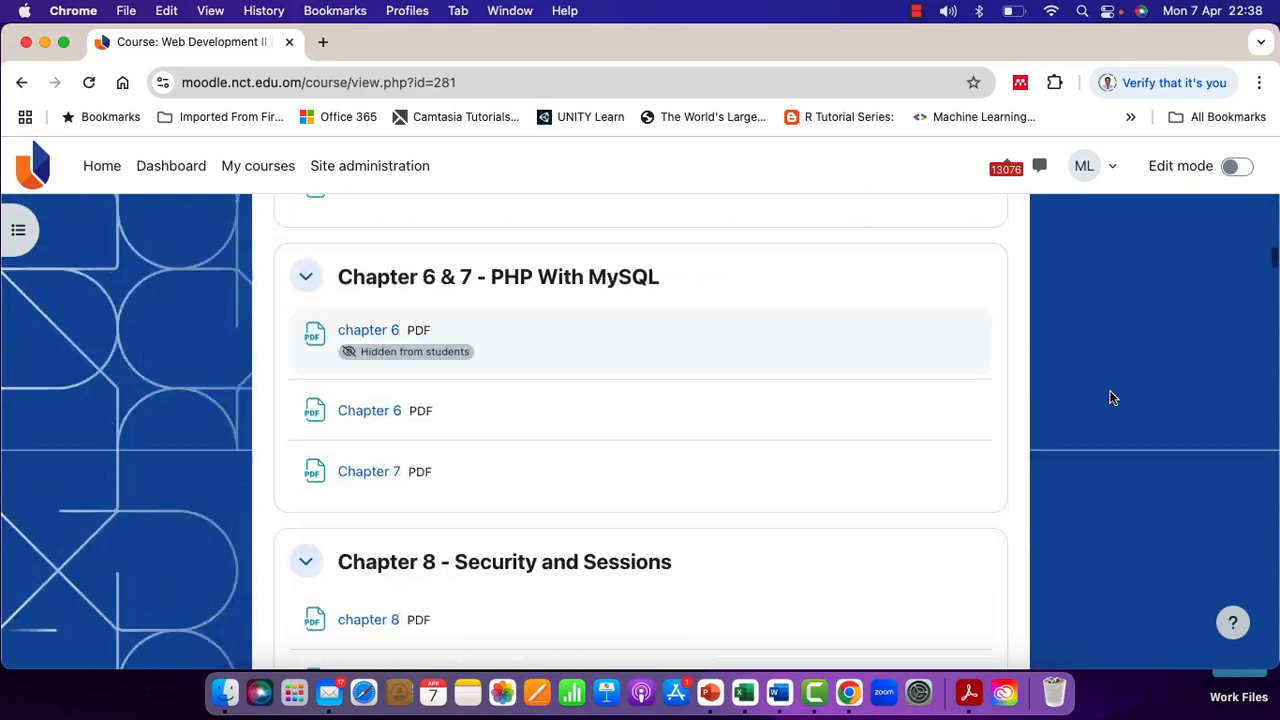
scroll(1110, 391, down, 20)
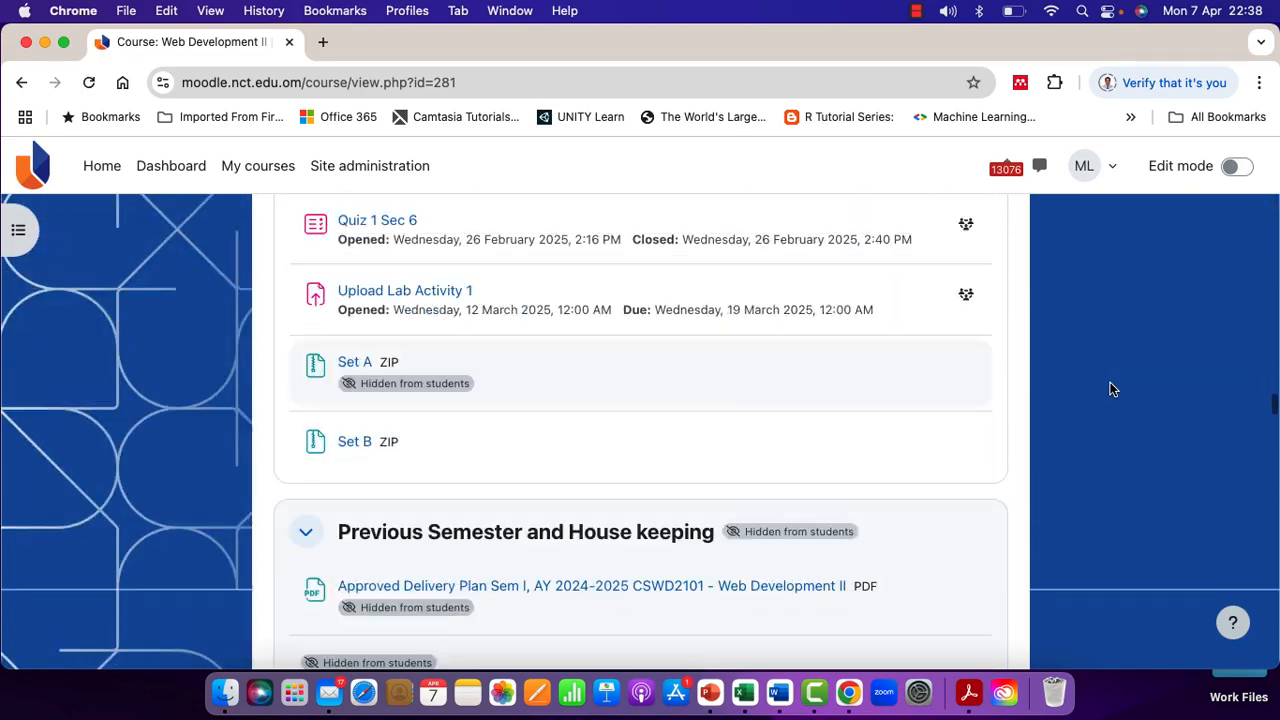
scroll(1139, 387, down, 20)
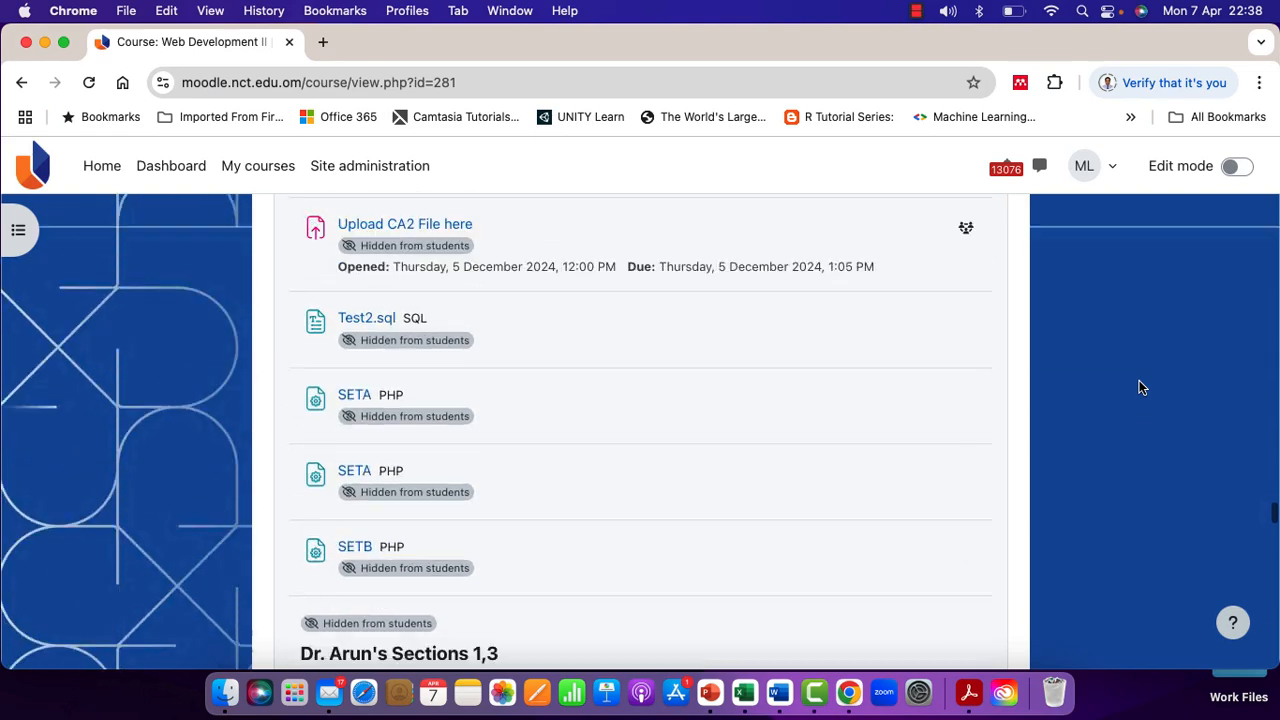
scroll(1139, 387, down, 20)
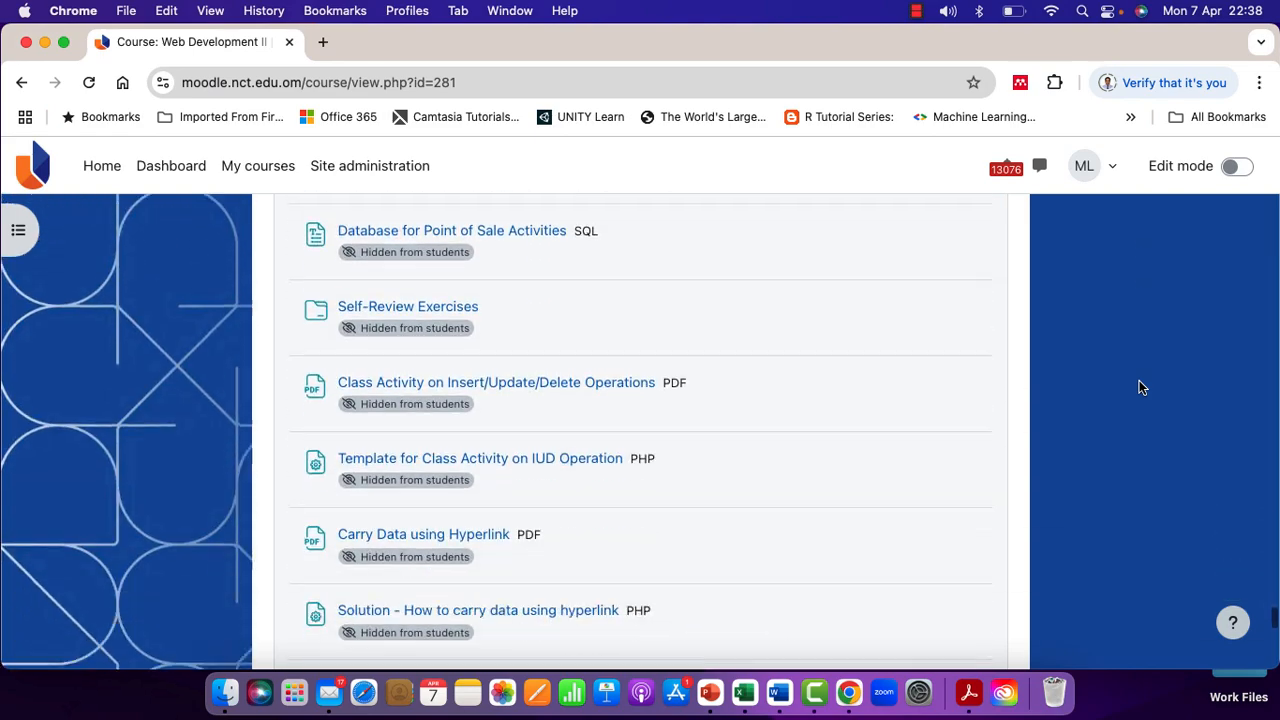
scroll(1139, 387, down, 5)
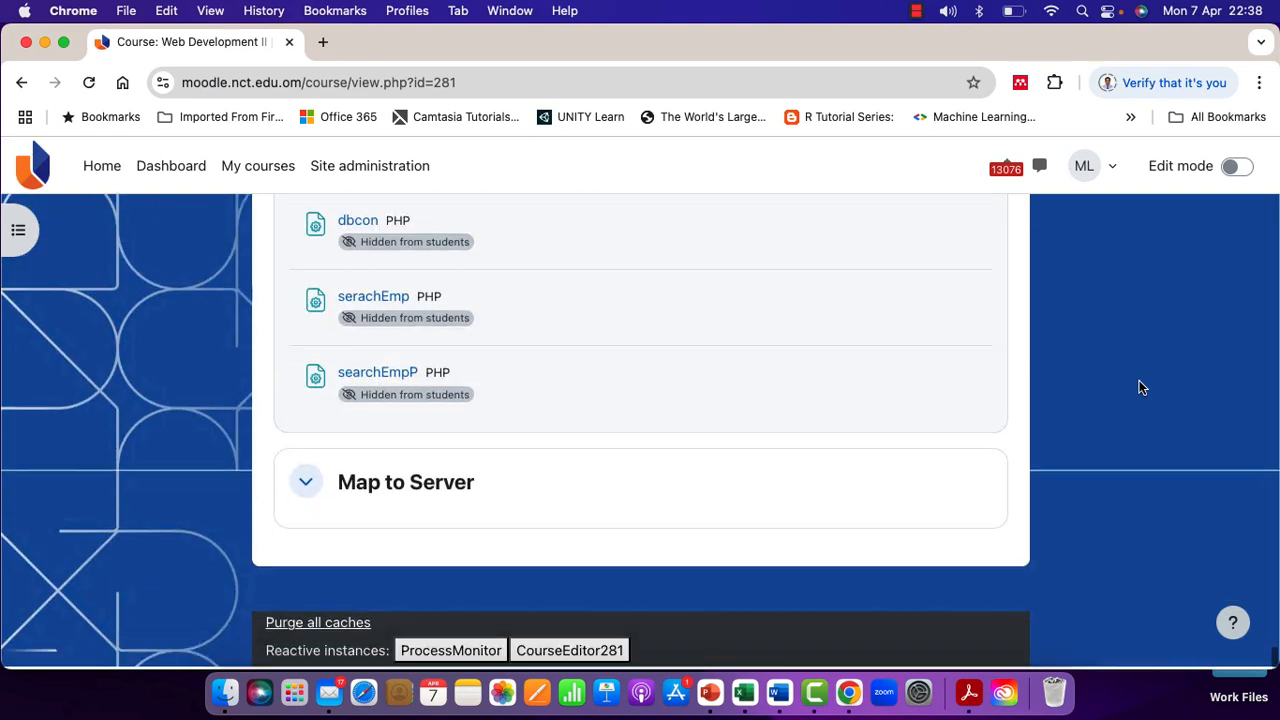
Step: Examine the hidden Previous Semester and House keeping section, from its class activities back to the examination schedule
scroll(1139, 387, up, 20)
scroll(1139, 387, up, 15)
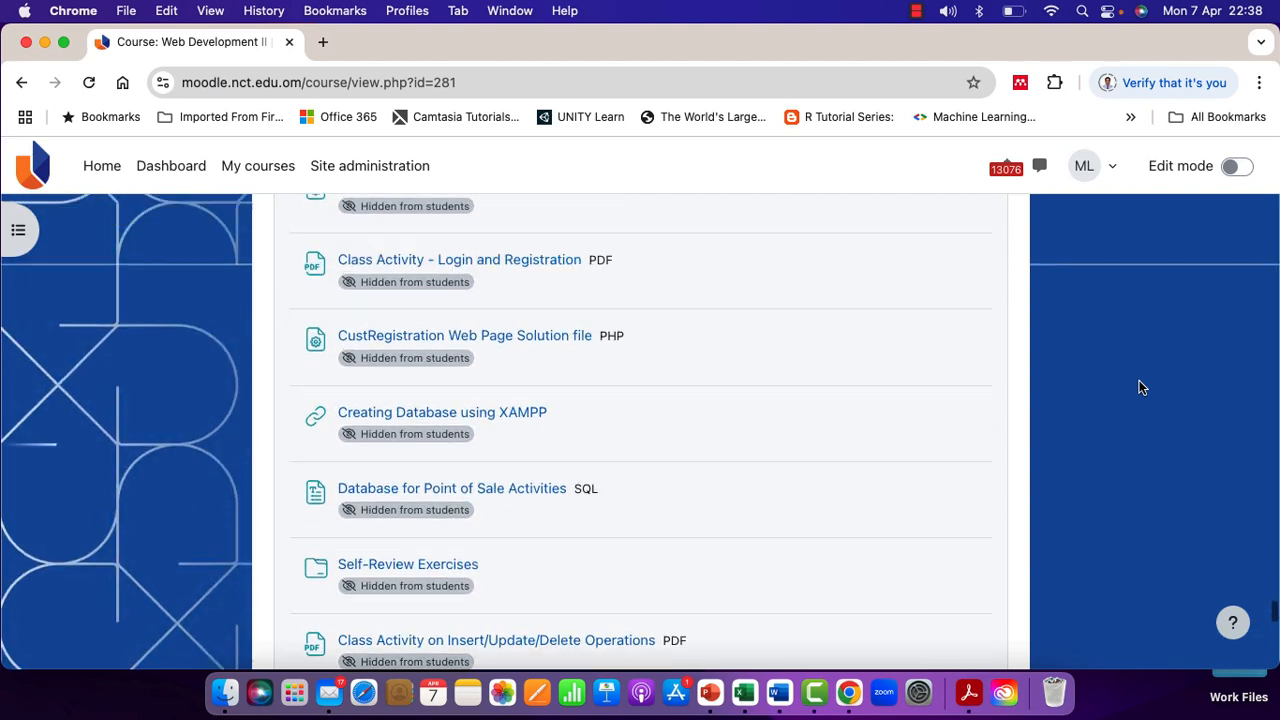
scroll(890, 345, up, 15)
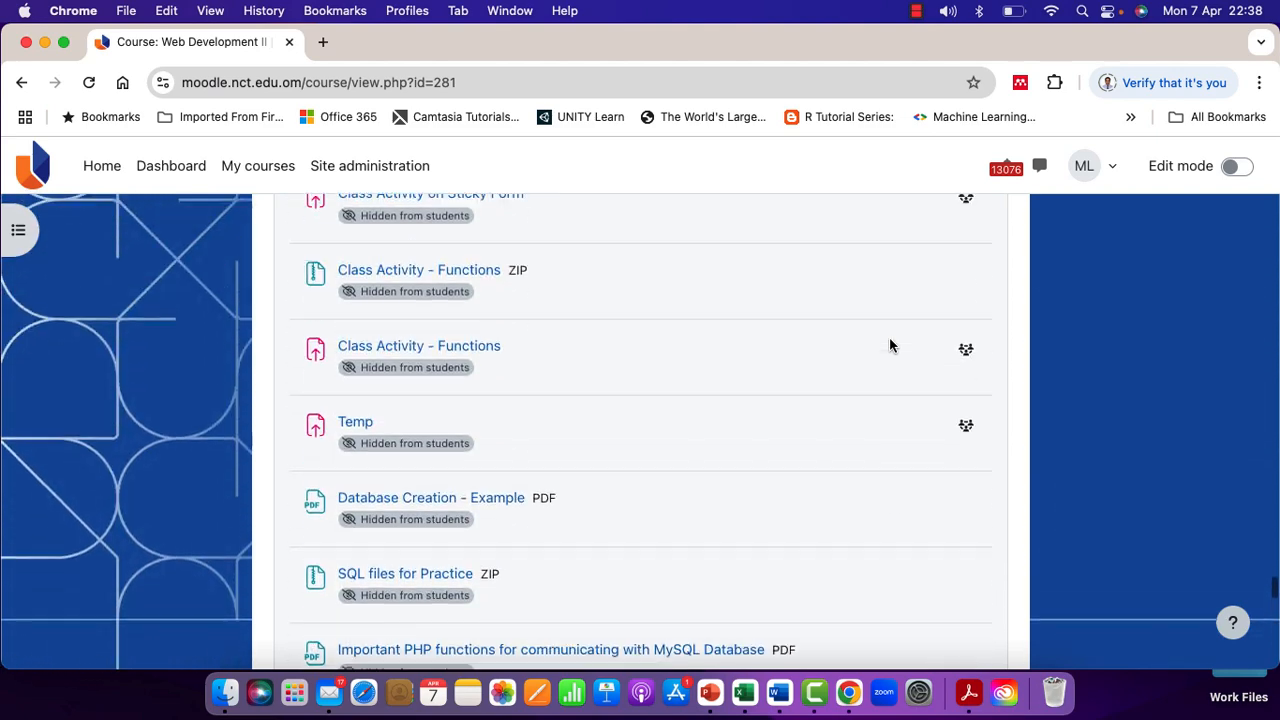
scroll(890, 345, up, 15)
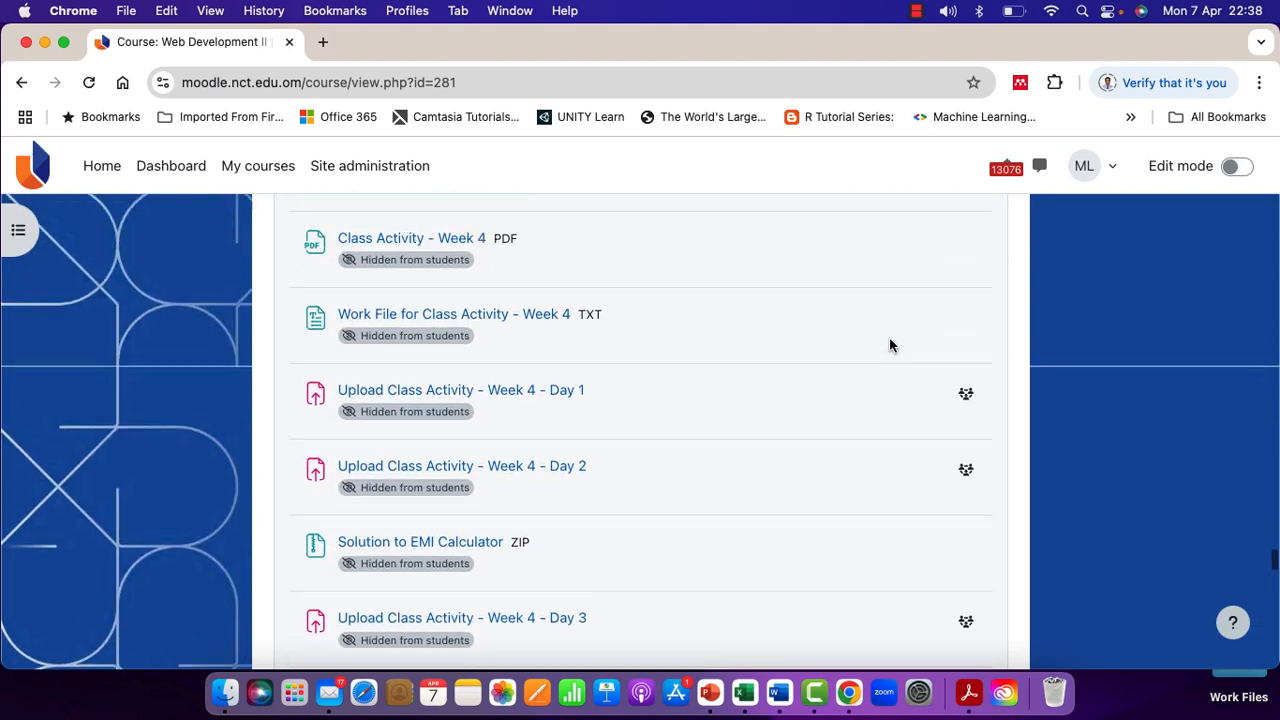
scroll(890, 345, up, 15)
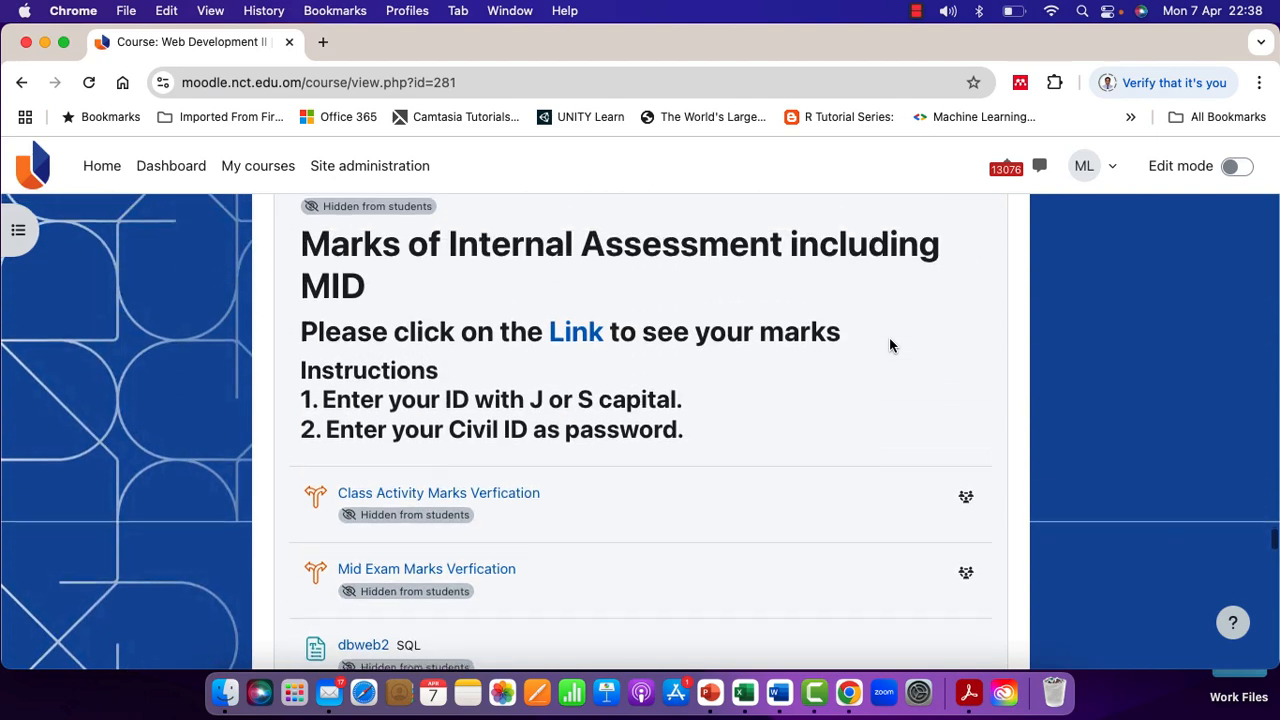
scroll(890, 345, up, 8)
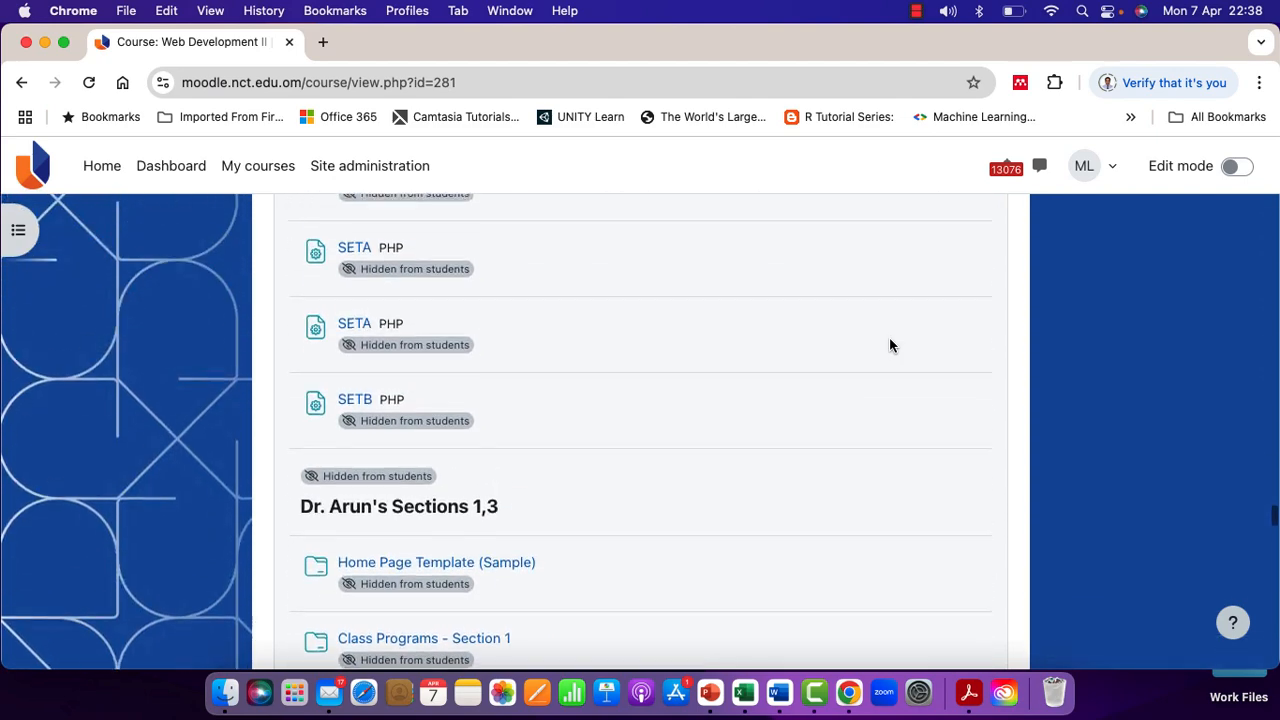
scroll(889, 352, up, 15)
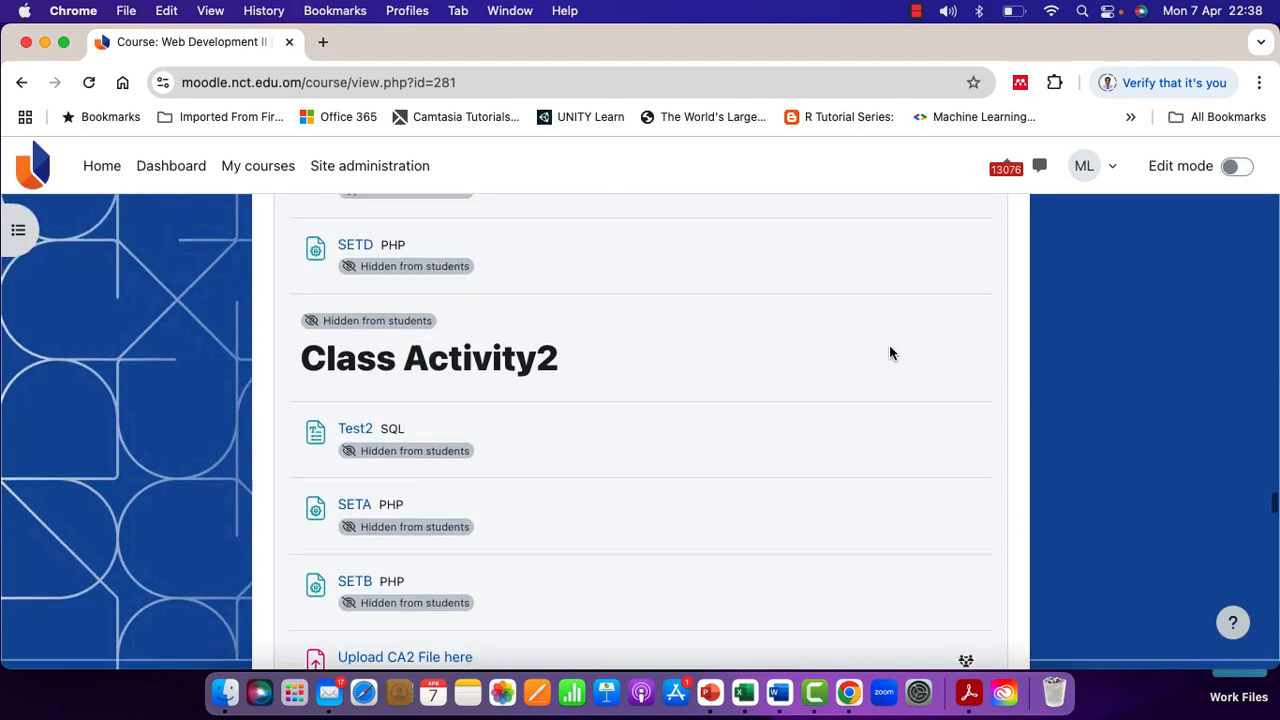
scroll(890, 353, up, 12)
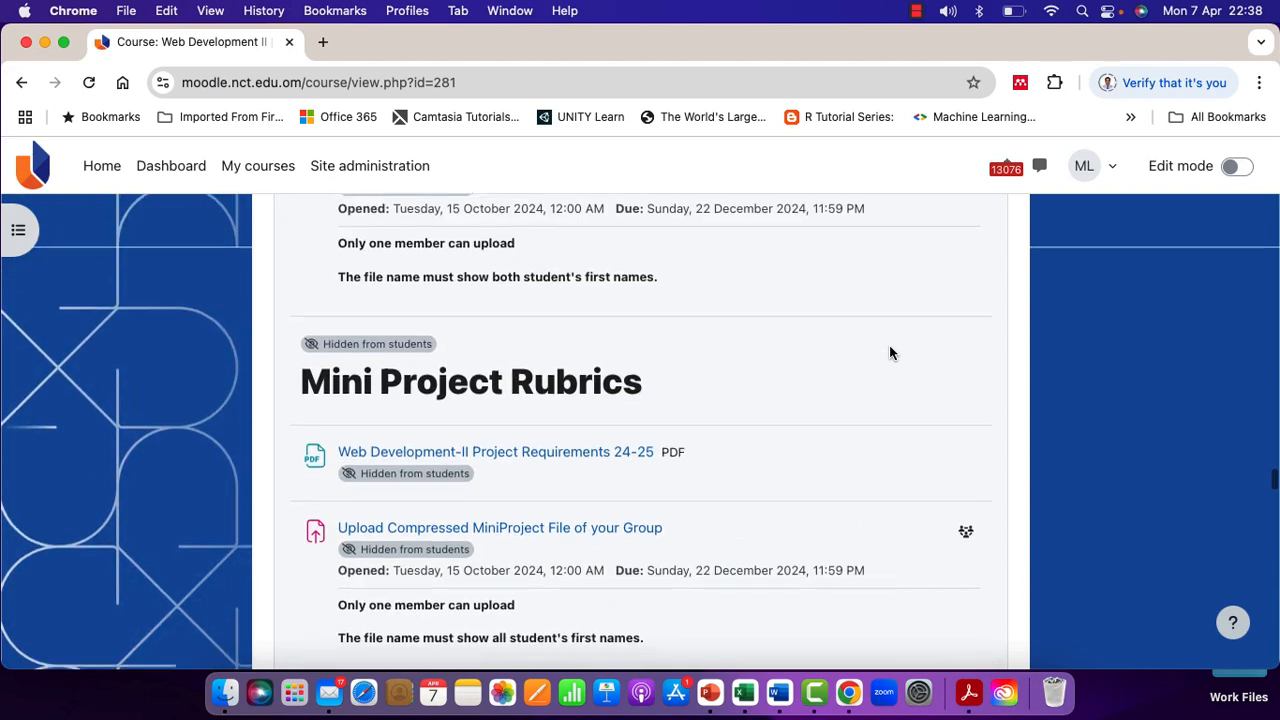
scroll(890, 353, up, 10)
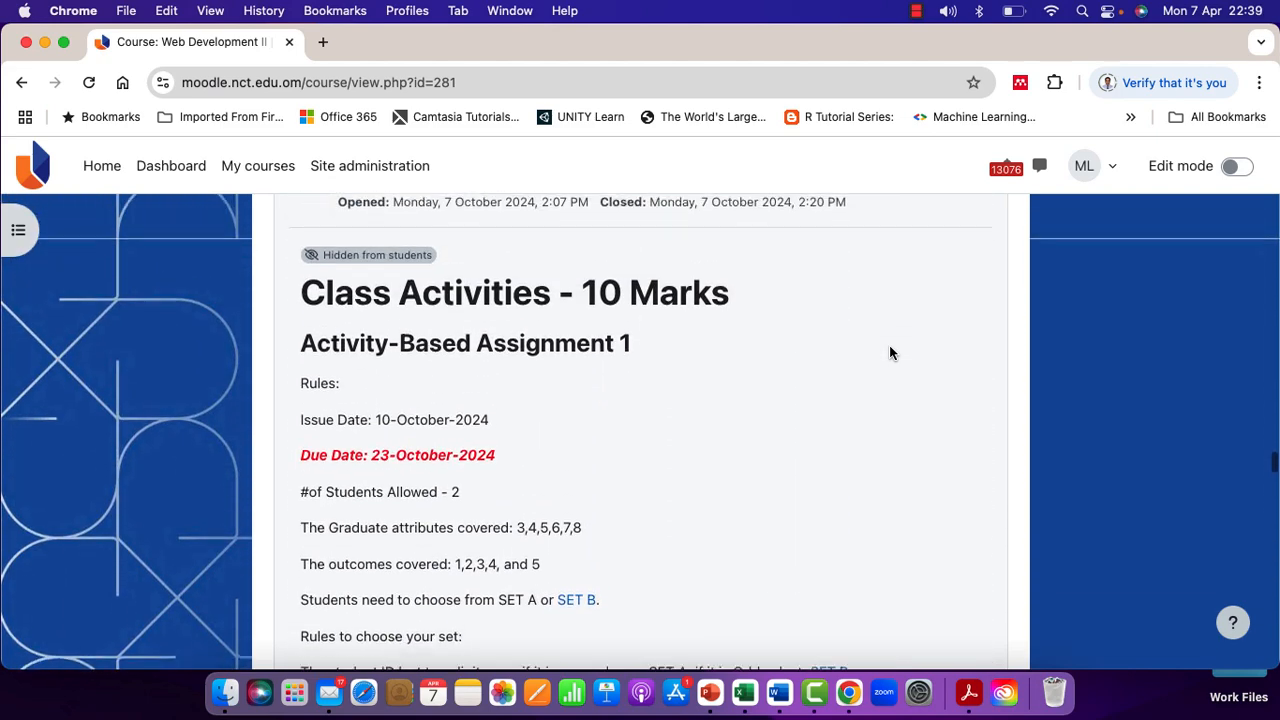
scroll(890, 353, up, 10)
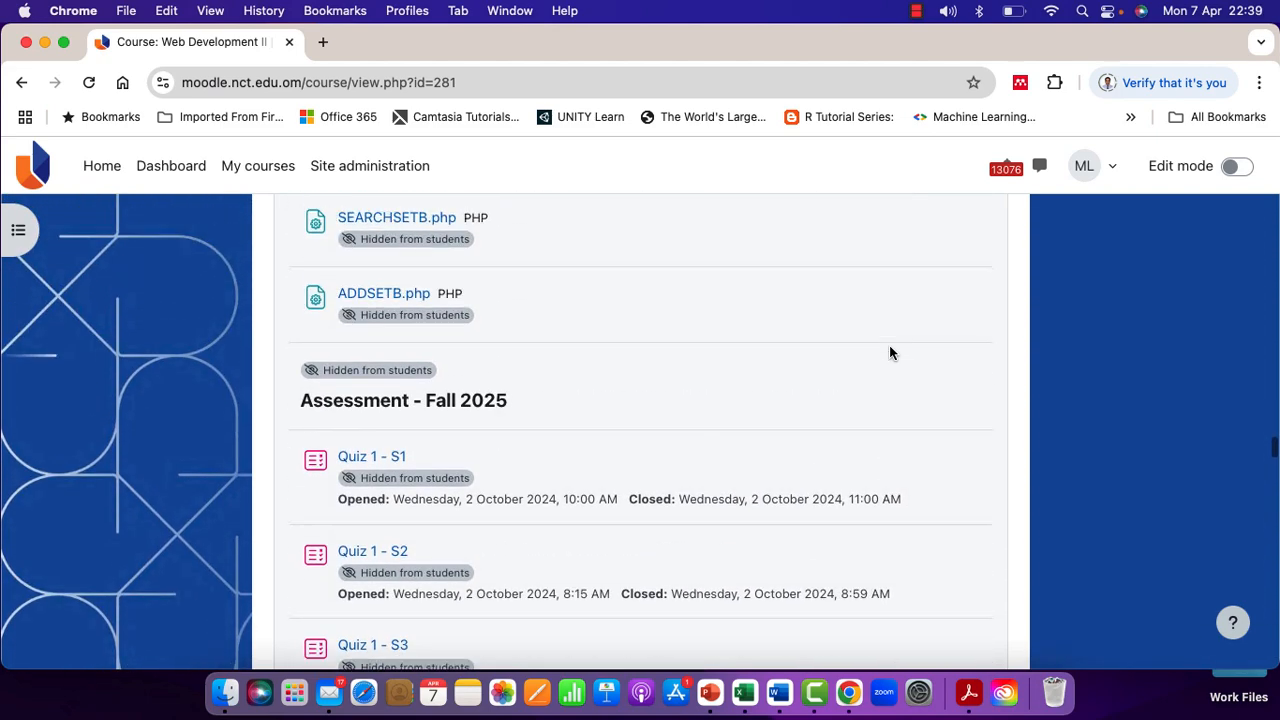
scroll(890, 353, up, 8)
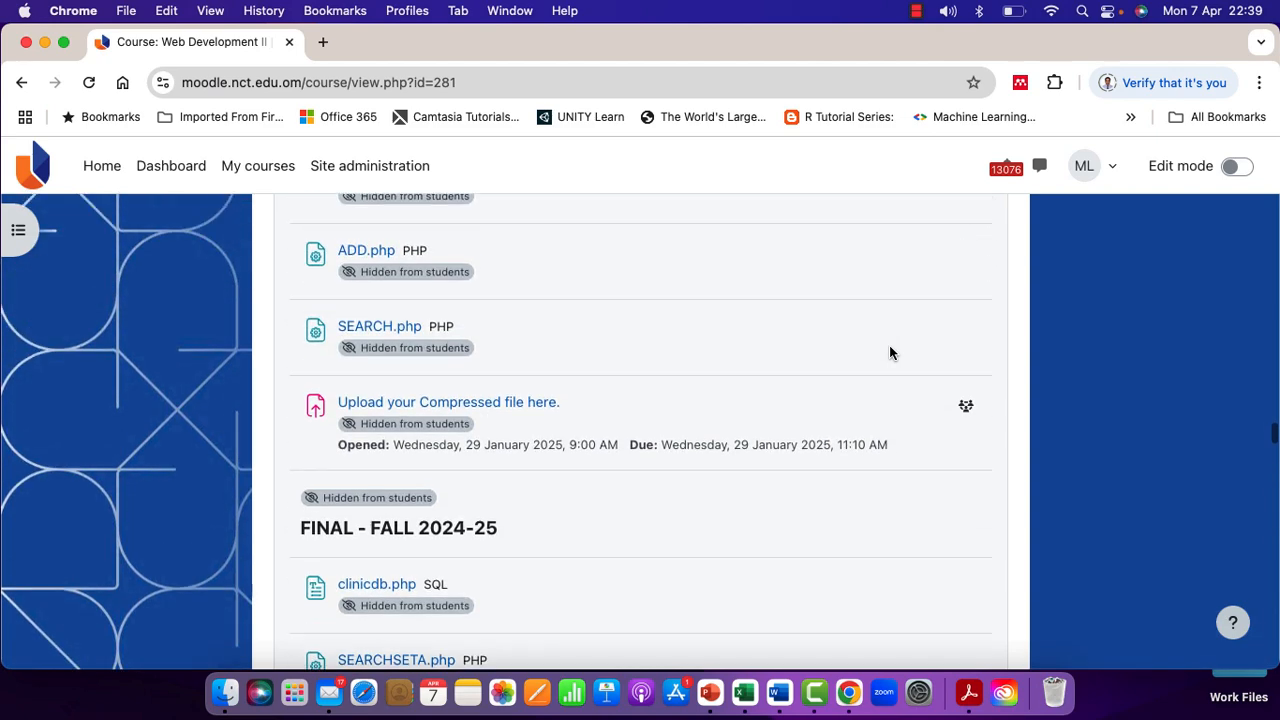
scroll(890, 353, up, 5)
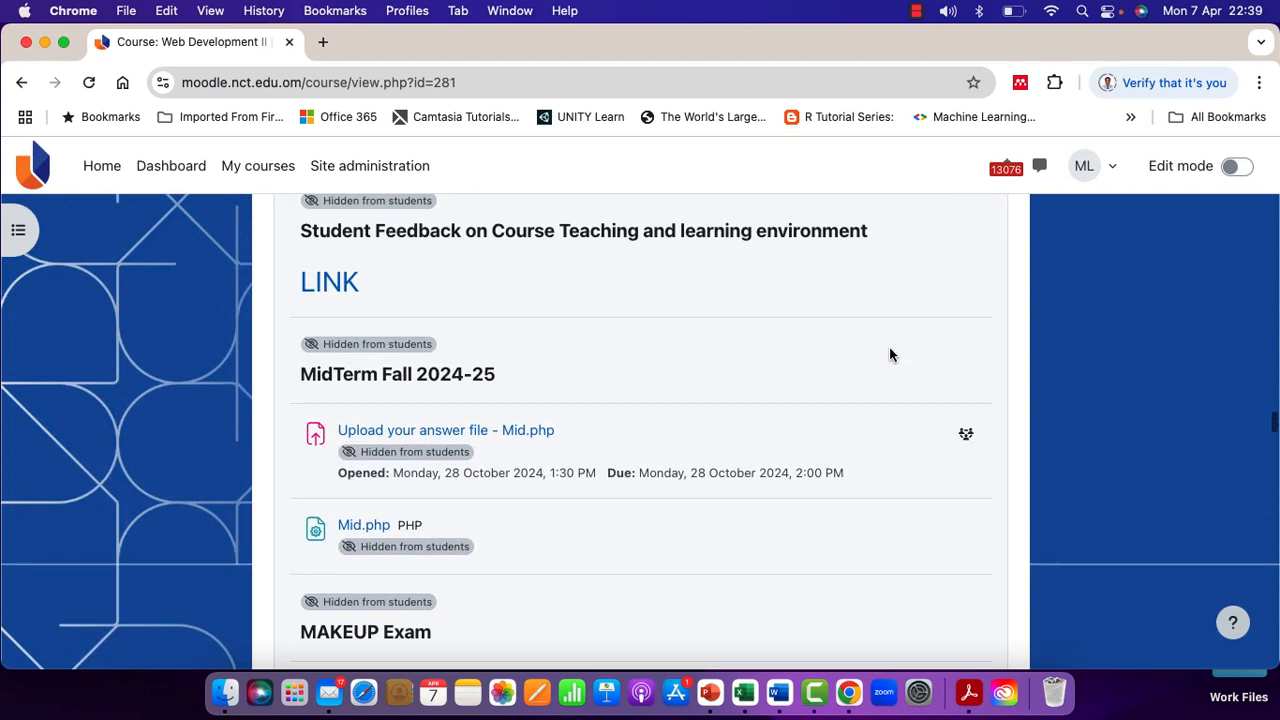
scroll(749, 363, up, 6)
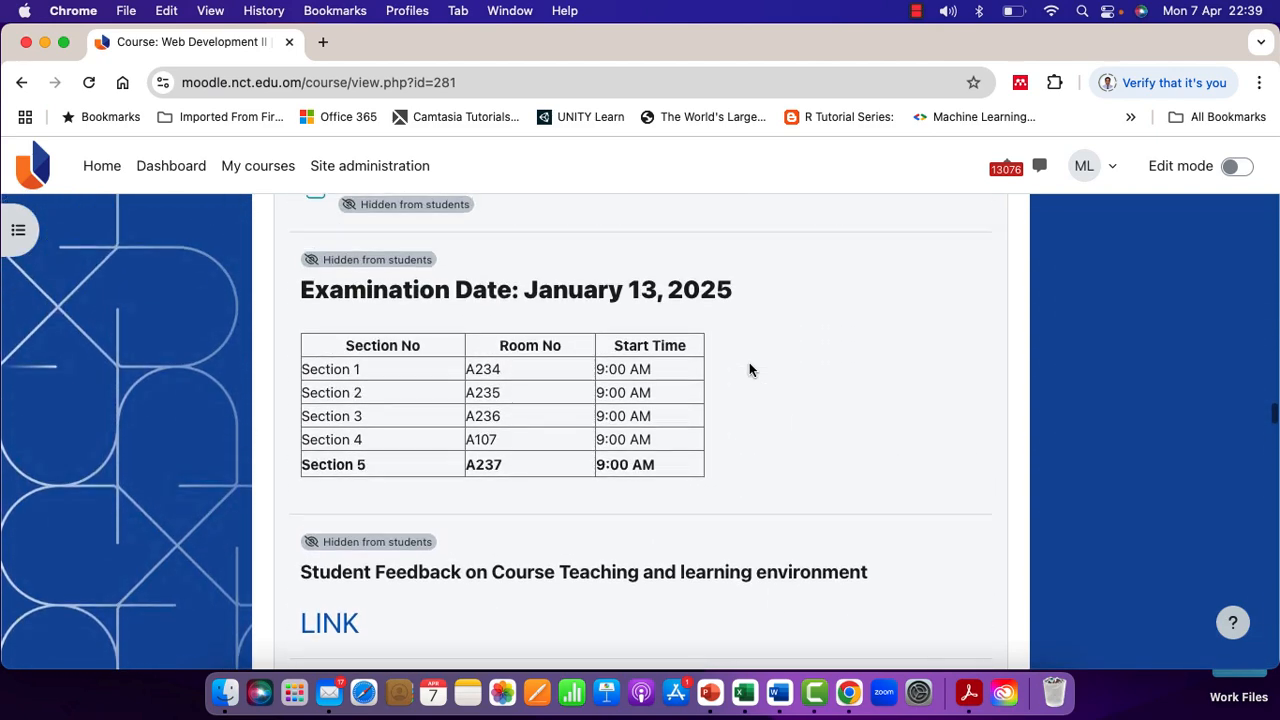
Step: Check the group restrictions on the lecturers' sections for Section 1, 6 and Section 3
scroll(749, 370, up, 7)
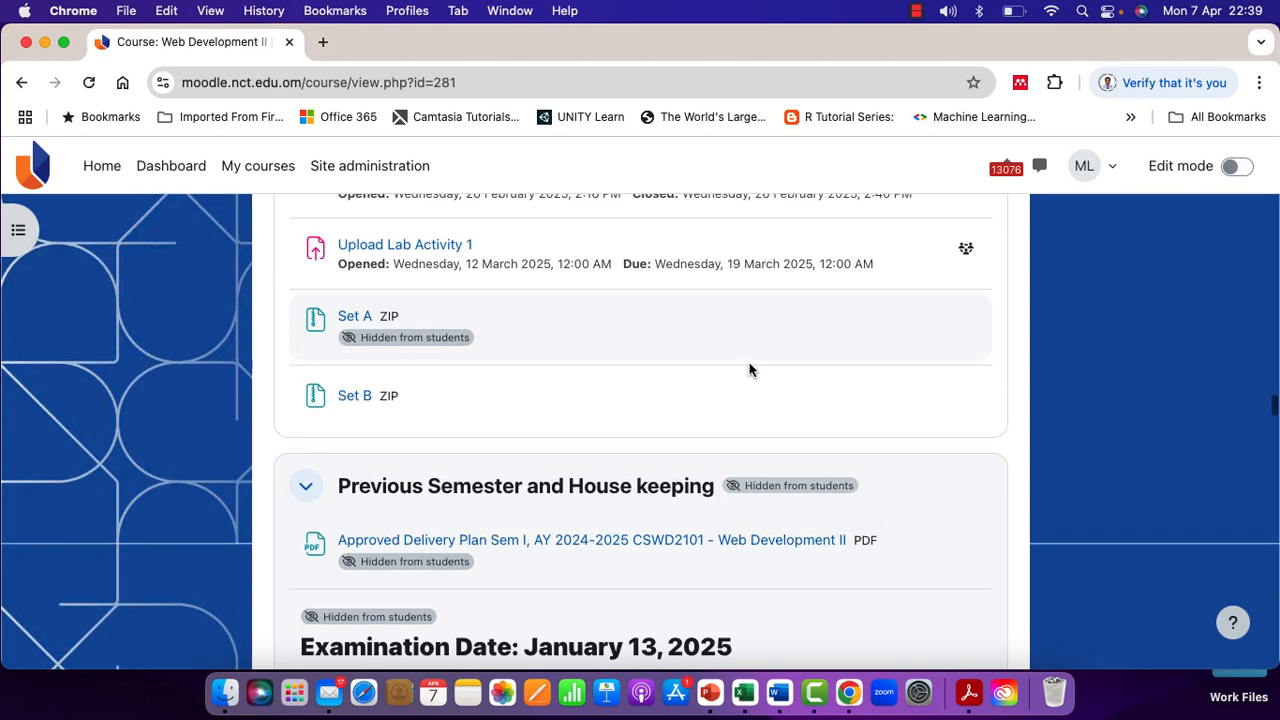
scroll(886, 395, up, 8)
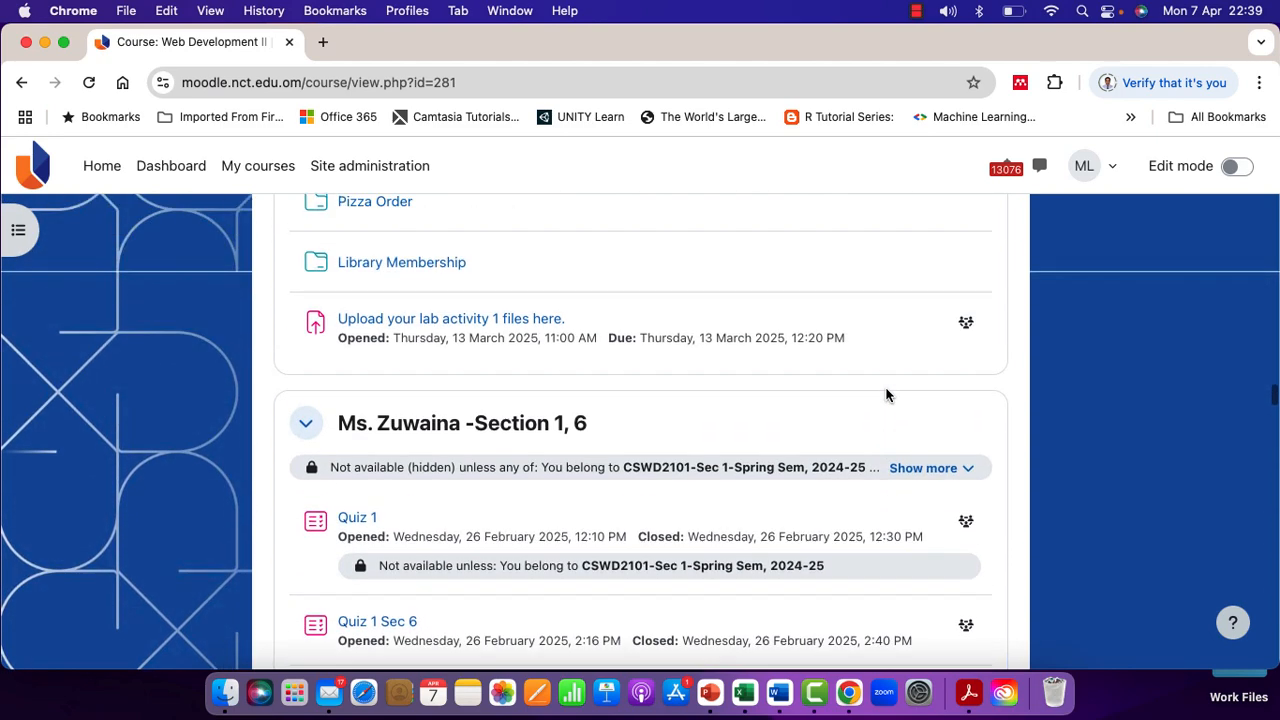
scroll(886, 395, up, 1)
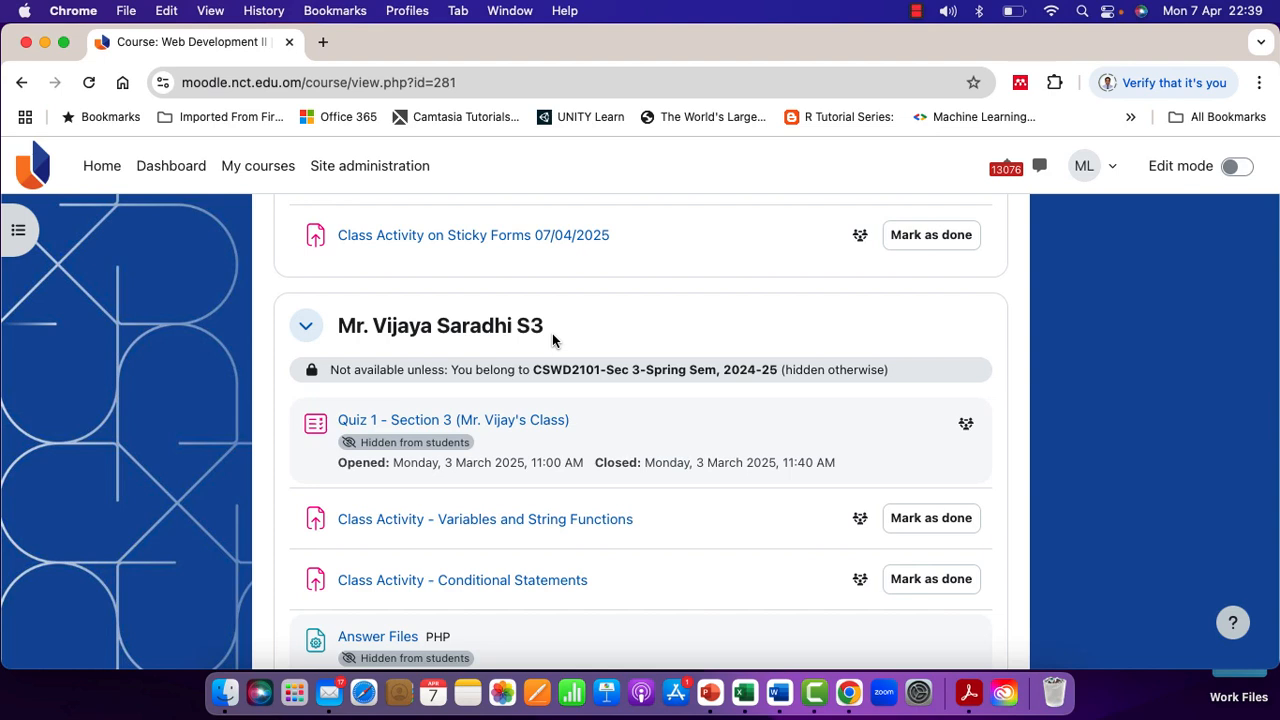
Step: Turn on editing for the Web Development II course and look over its opening sections
click(1237, 167)
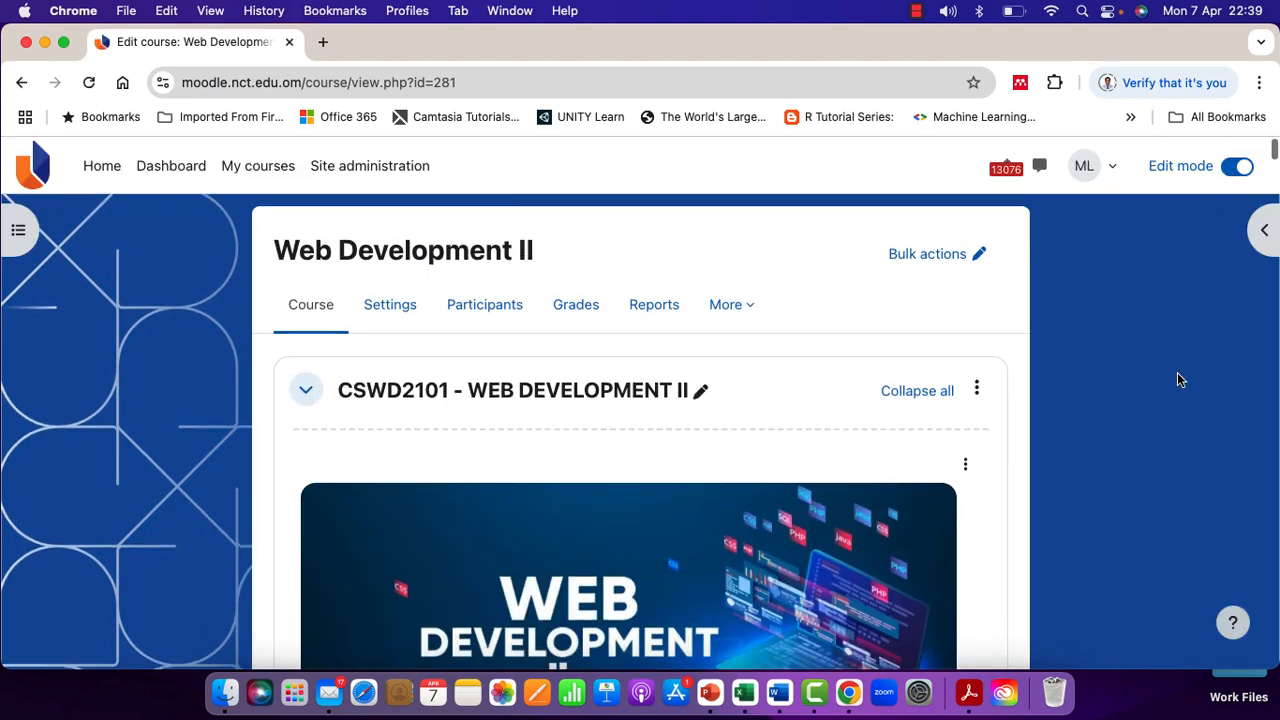
scroll(1150, 430, down, 3)
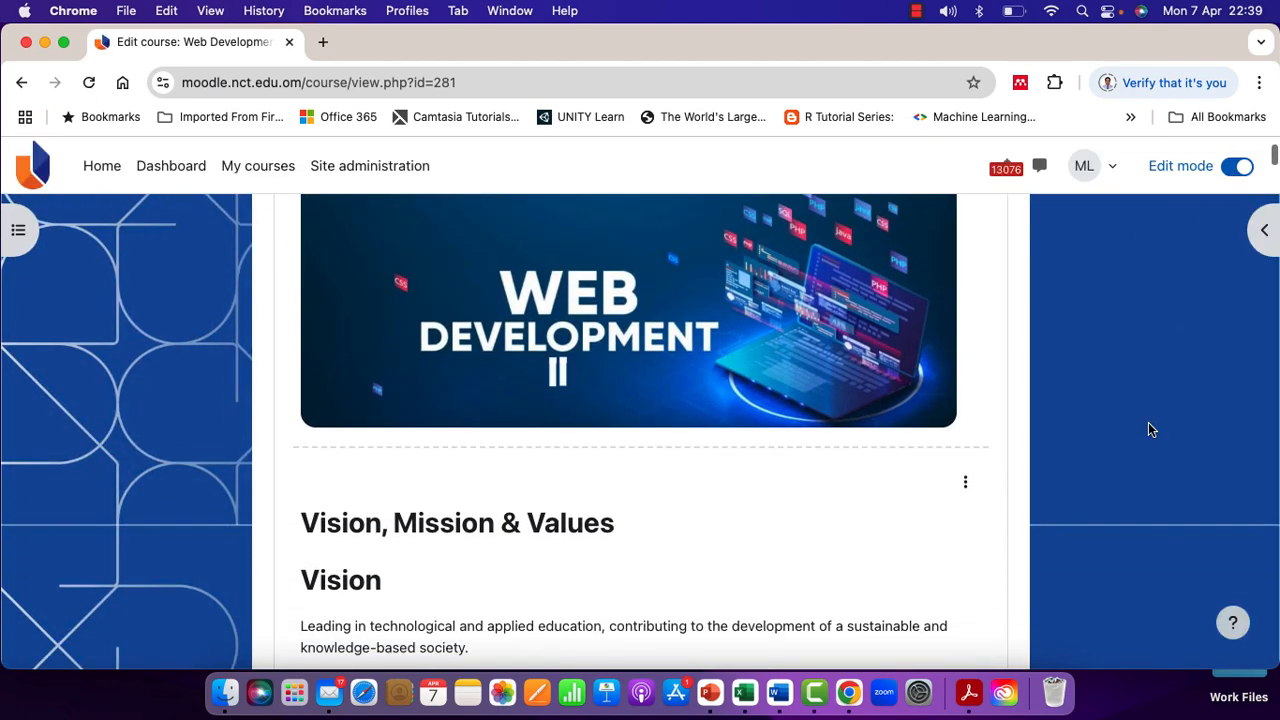
scroll(1150, 430, up, 3)
scroll(1150, 430, up, 1)
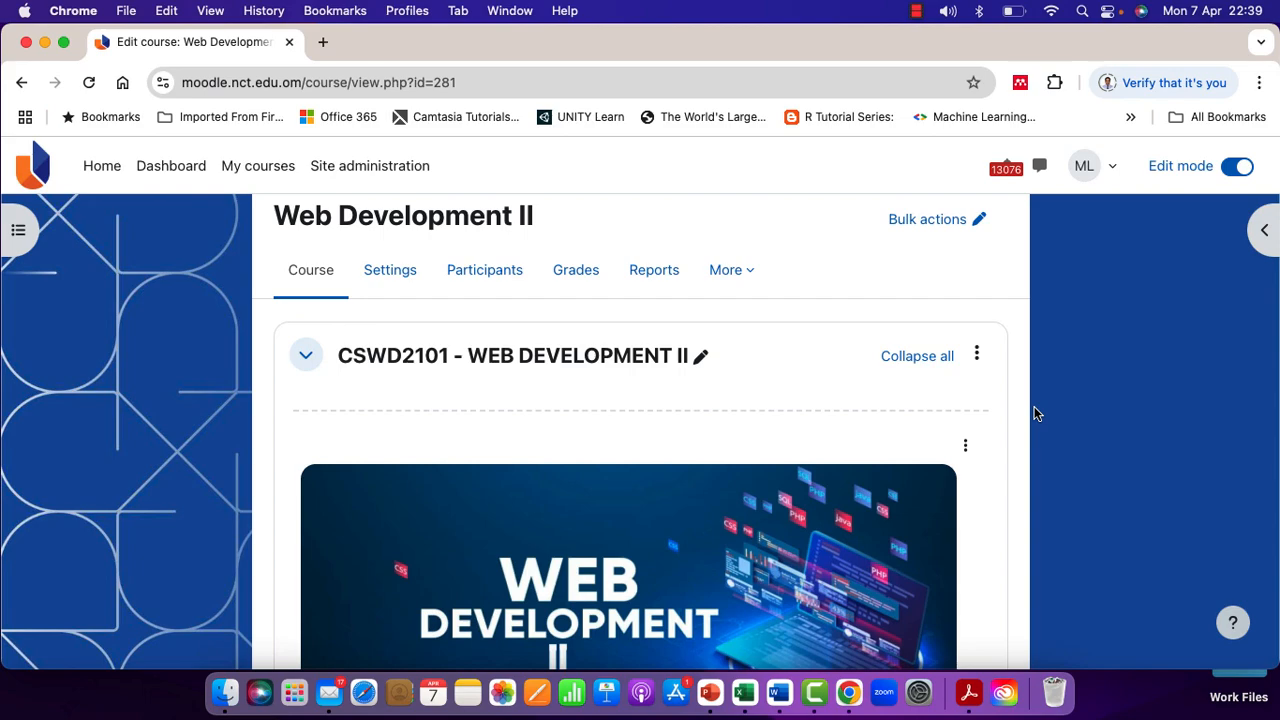
scroll(1091, 437, down, 15)
scroll(1091, 437, up, 10)
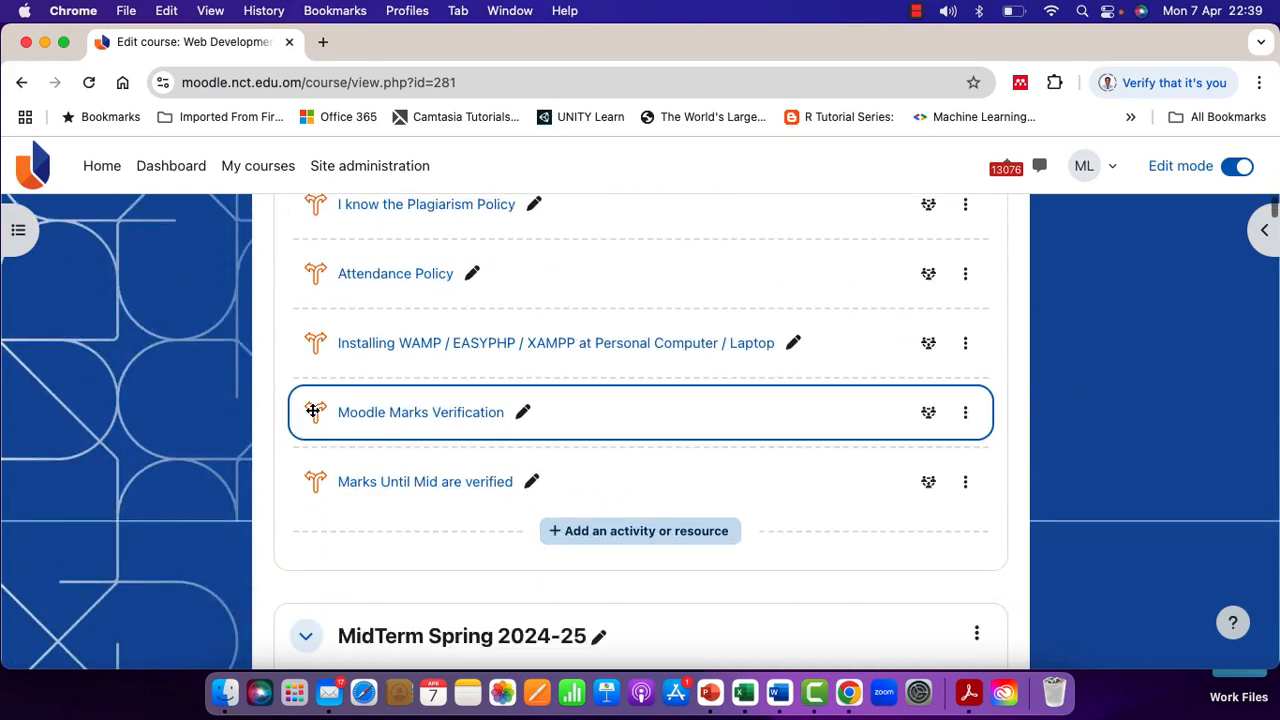
Step: Find the Section 3 lecturer's section in the course index and open its own page
click(24, 245)
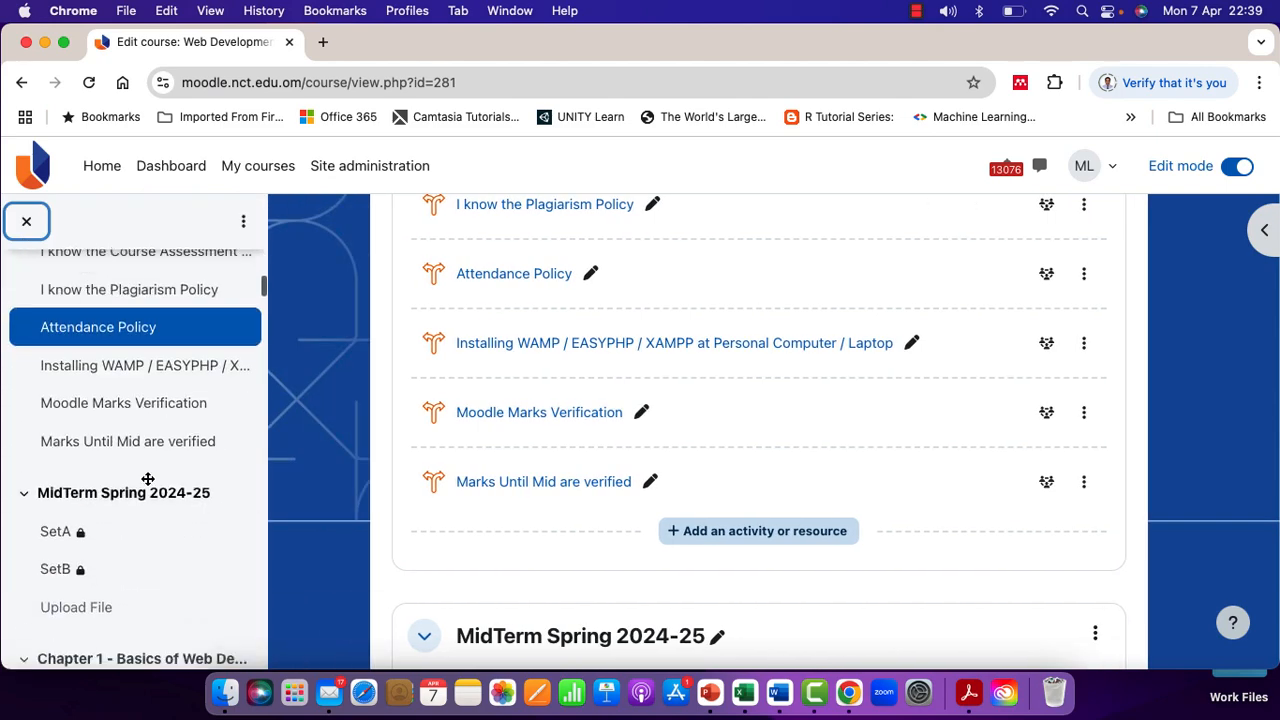
scroll(148, 479, down, 10)
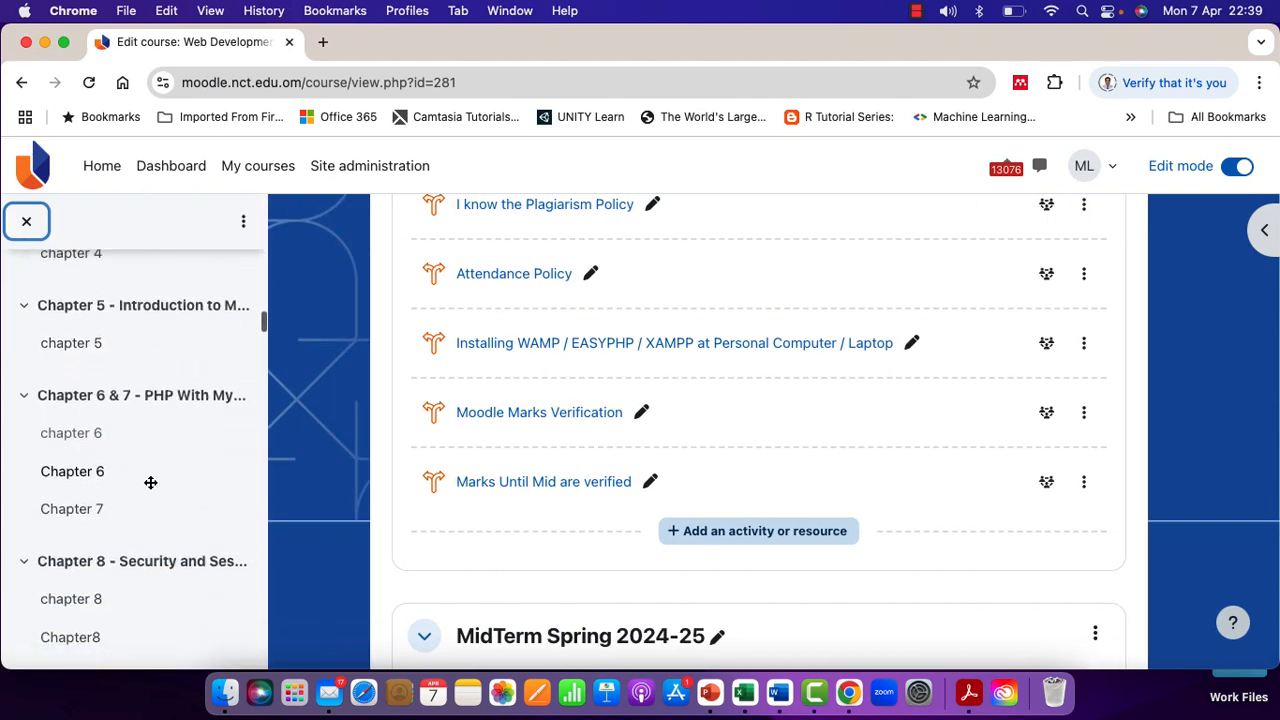
scroll(150, 482, down, 8)
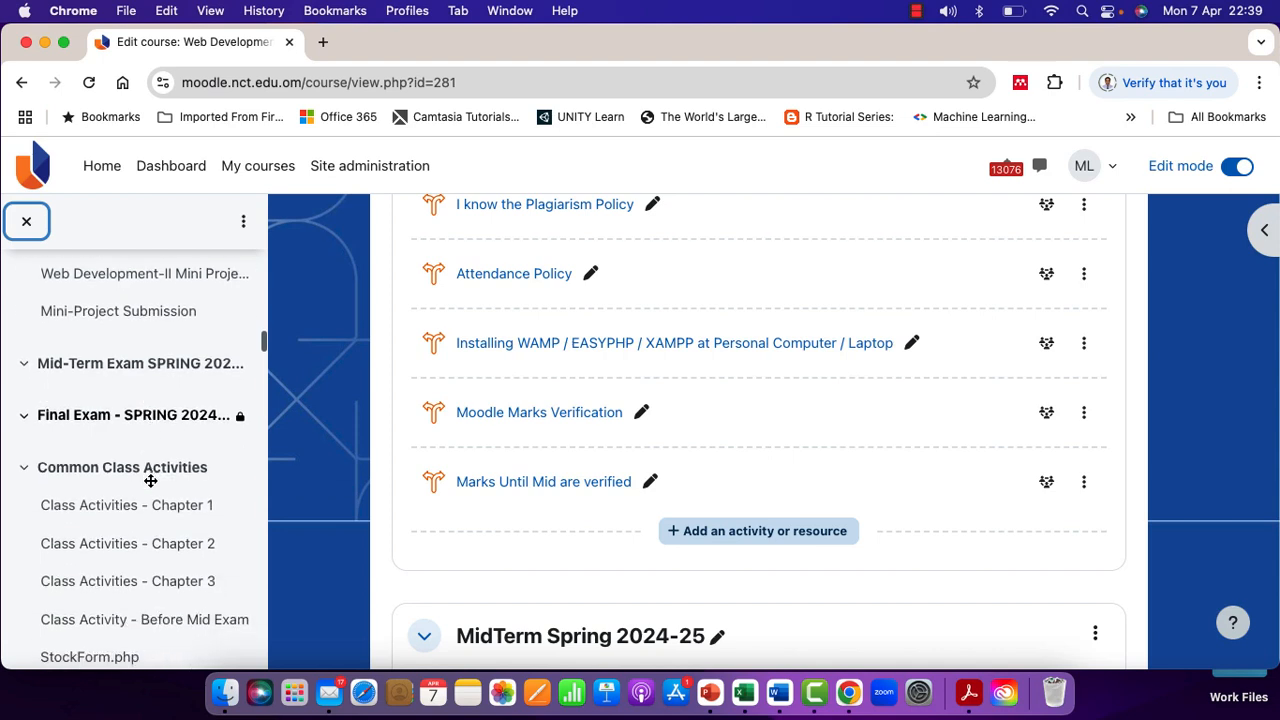
scroll(150, 481, down, 10)
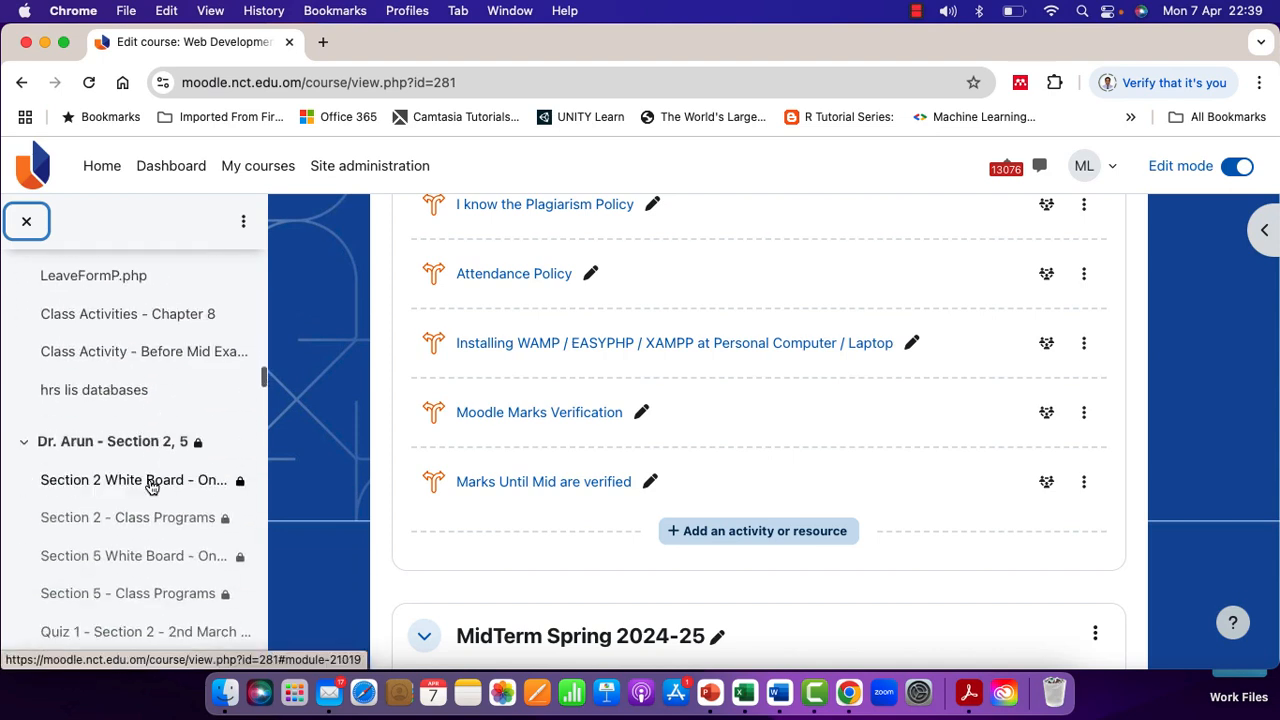
scroll(152, 487, down, 1)
scroll(150, 483, down, 9)
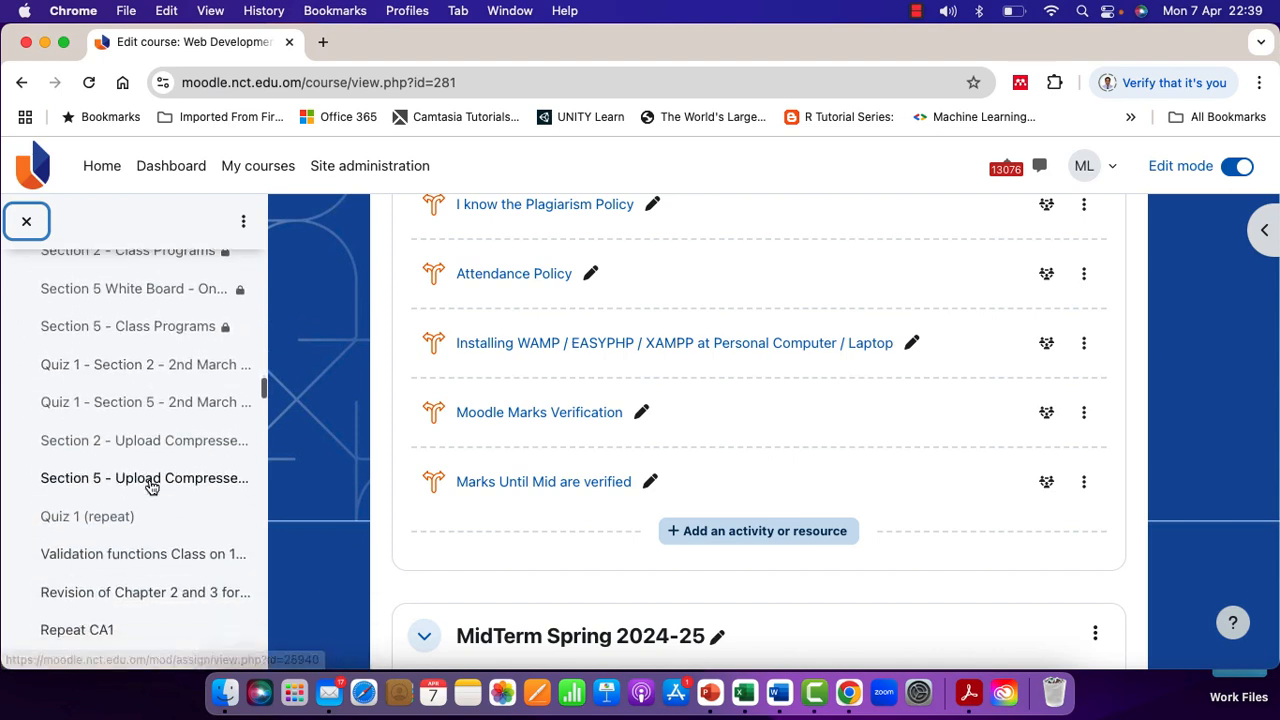
scroll(150, 487, down, 20)
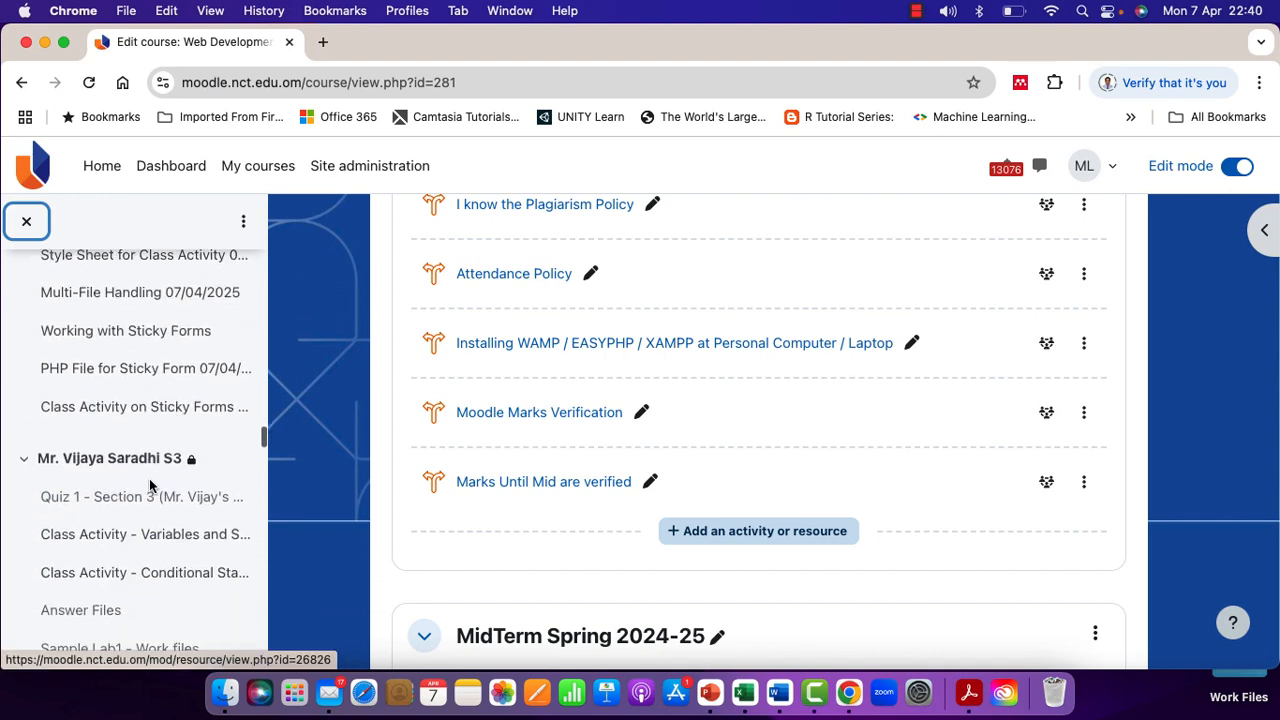
scroll(150, 485, down, 1)
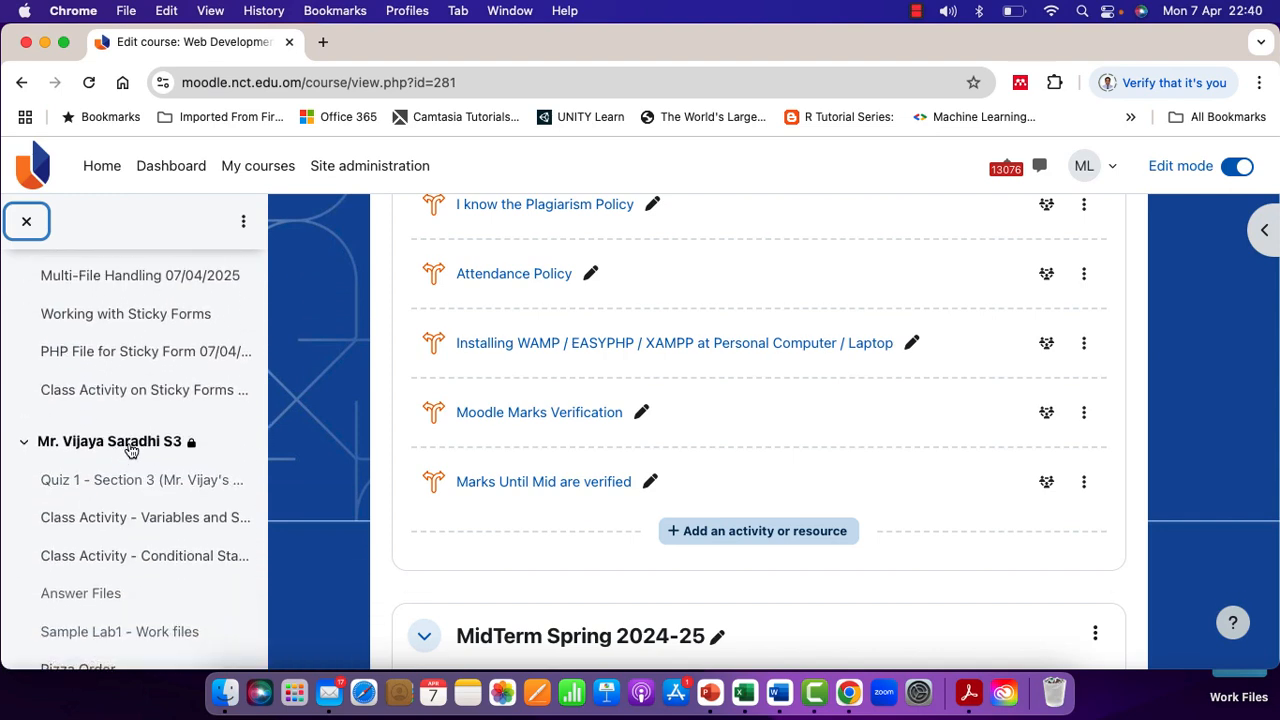
click(131, 451)
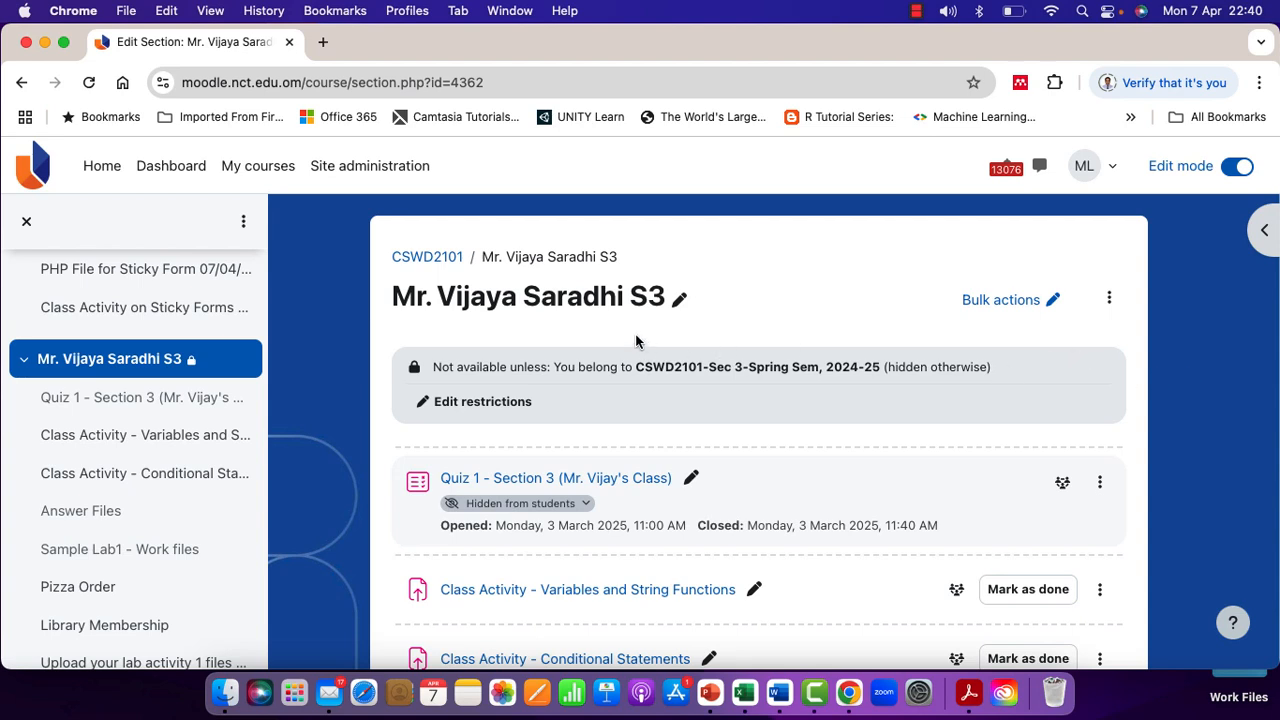
Step: Open the settings of the Section 3 lecturer's section and expand its access restrictions
click(1109, 300)
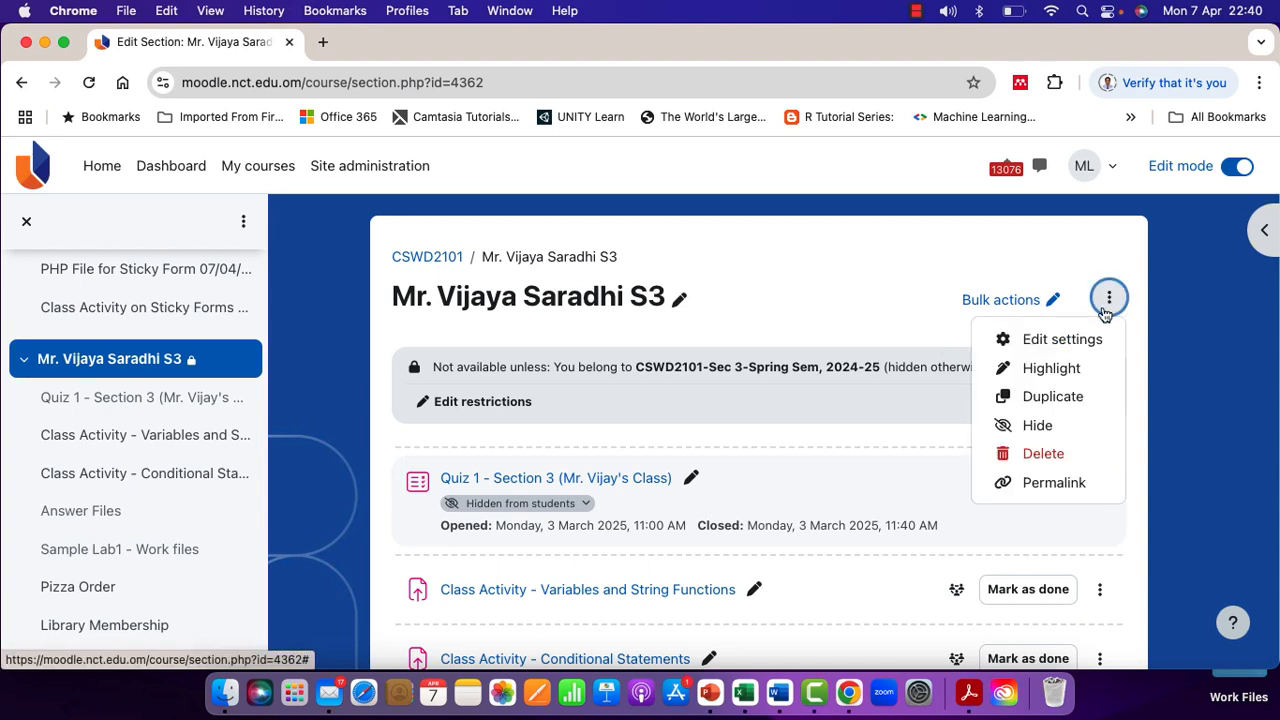
click(1052, 344)
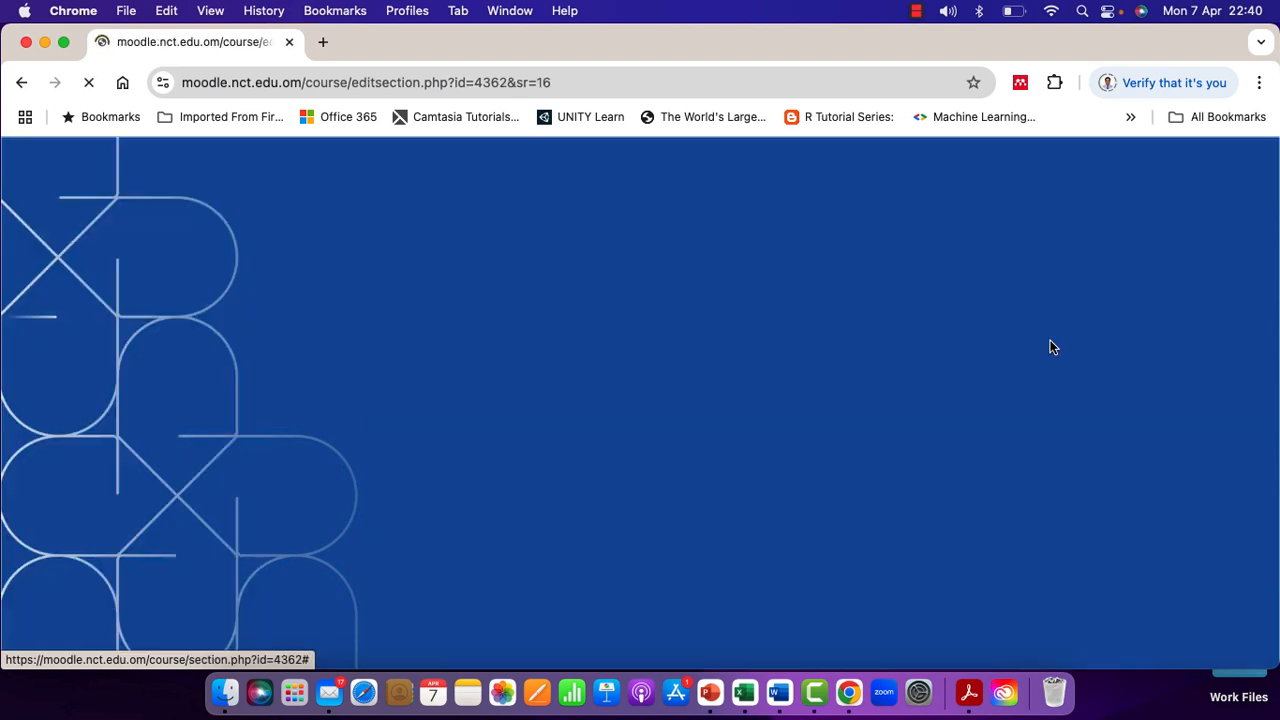
scroll(860, 343, down, 5)
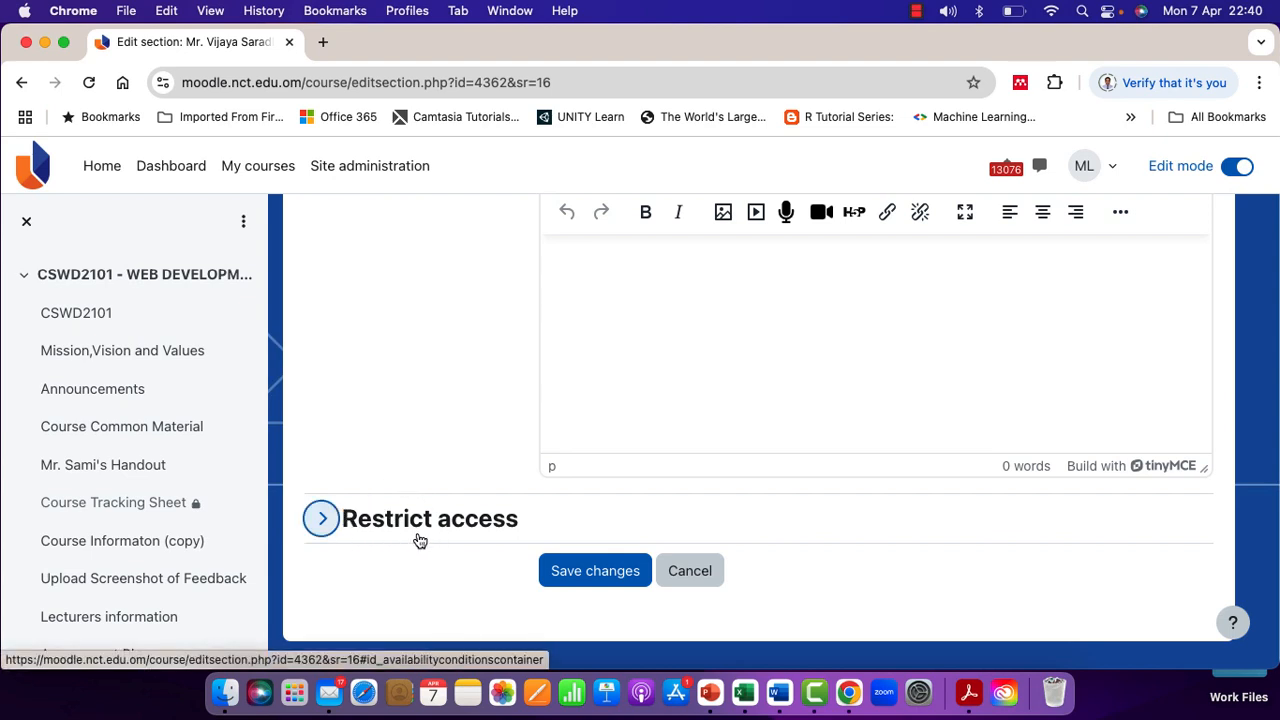
click(322, 518)
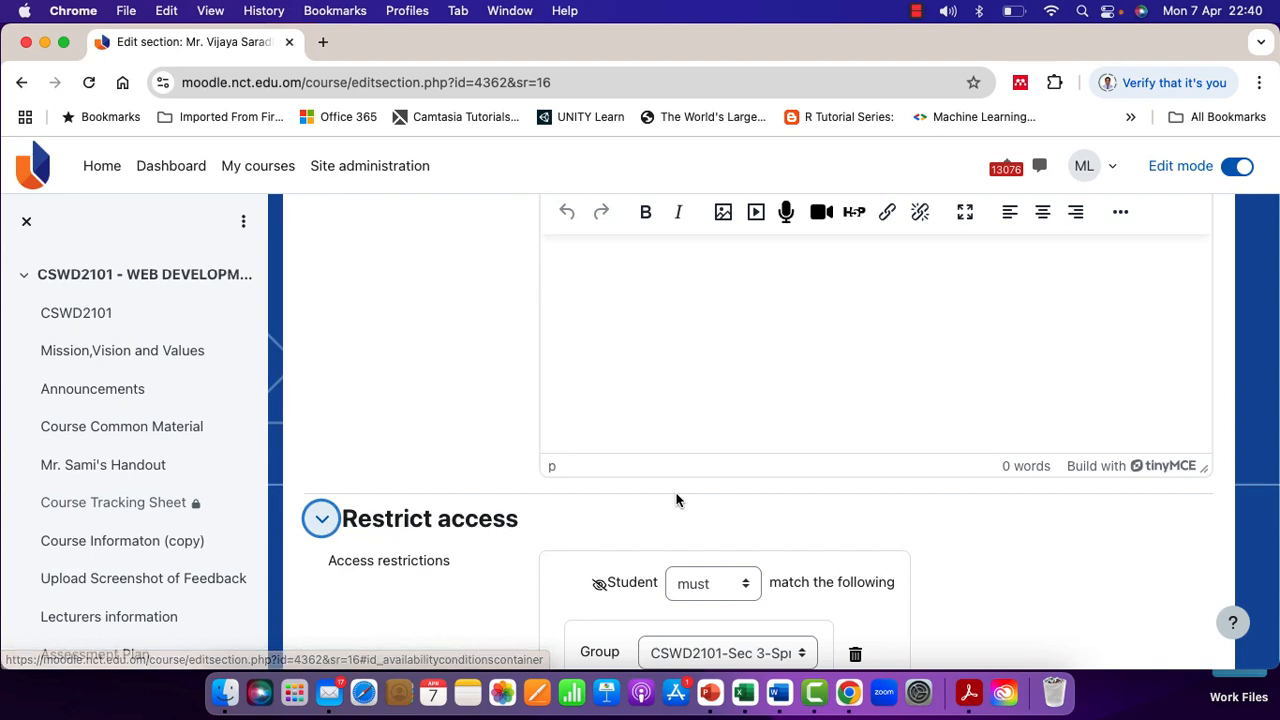
scroll(676, 500, down, 3)
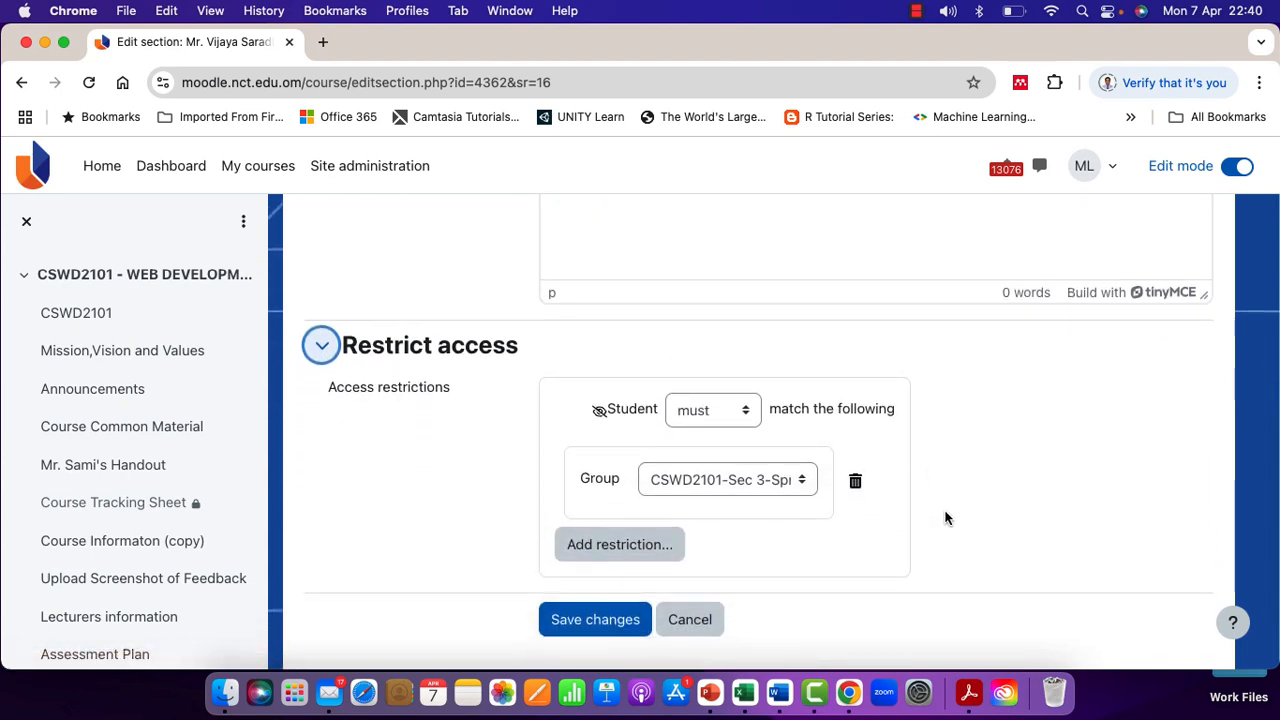
scroll(946, 518, down, 1)
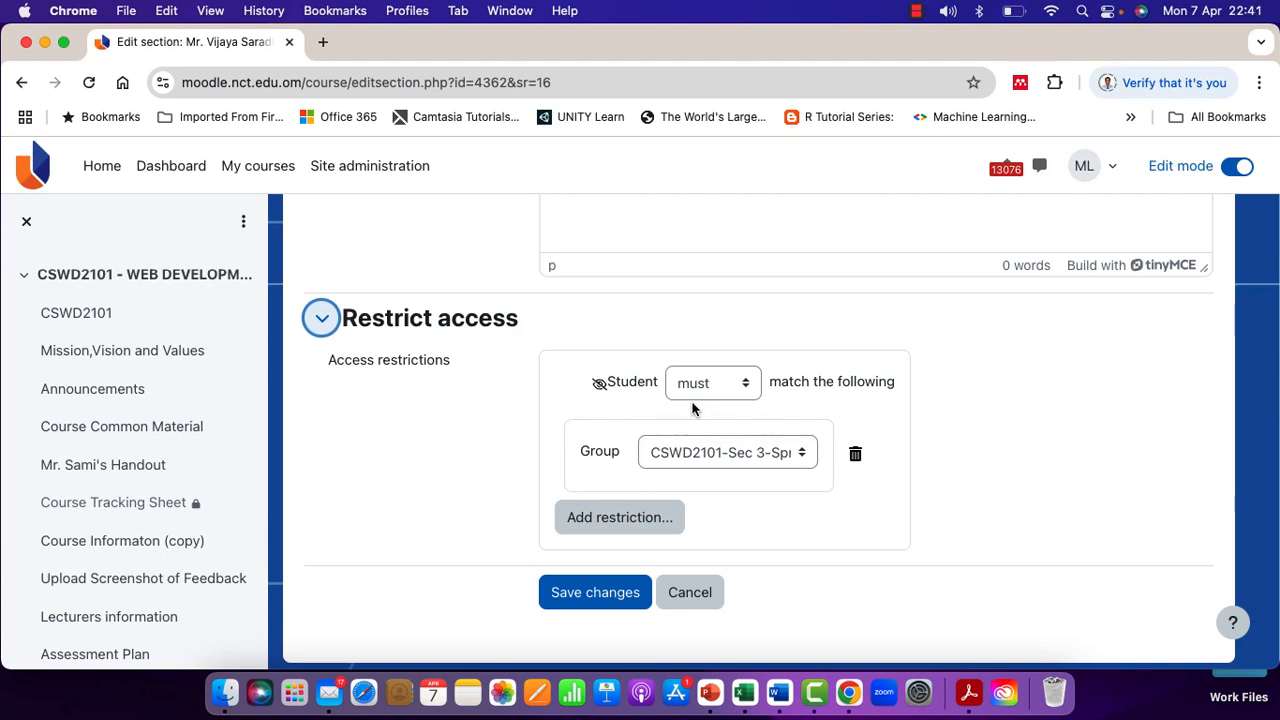
Step: Review the groups available for the section's restriction, keeping CSWD2101-Sec 3-Spring Sem, 2024-25 selected
click(801, 455)
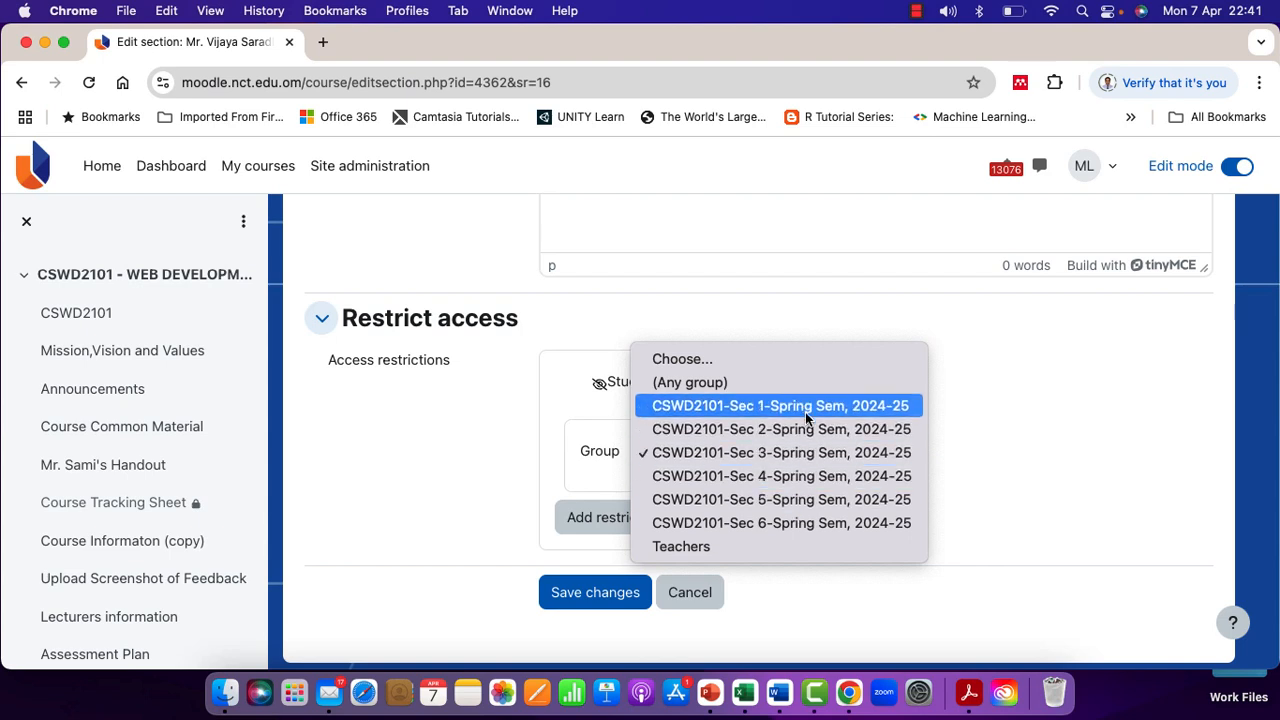
click(766, 453)
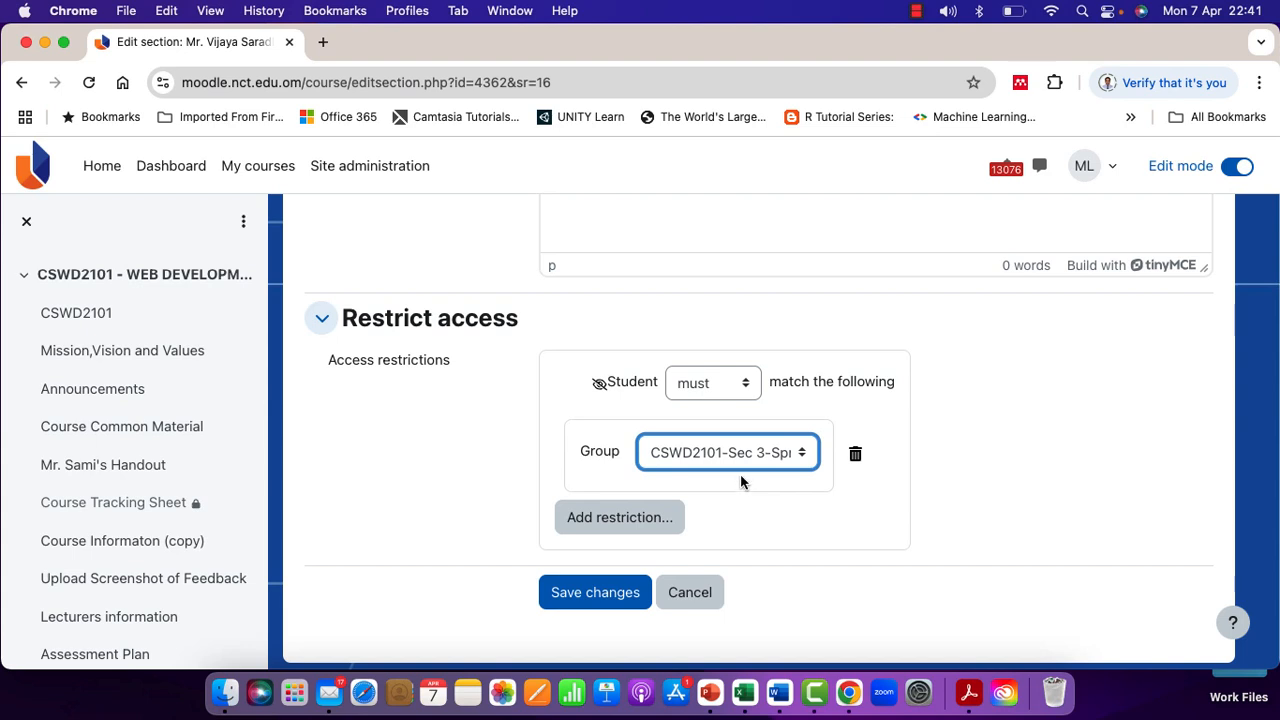
click(743, 460)
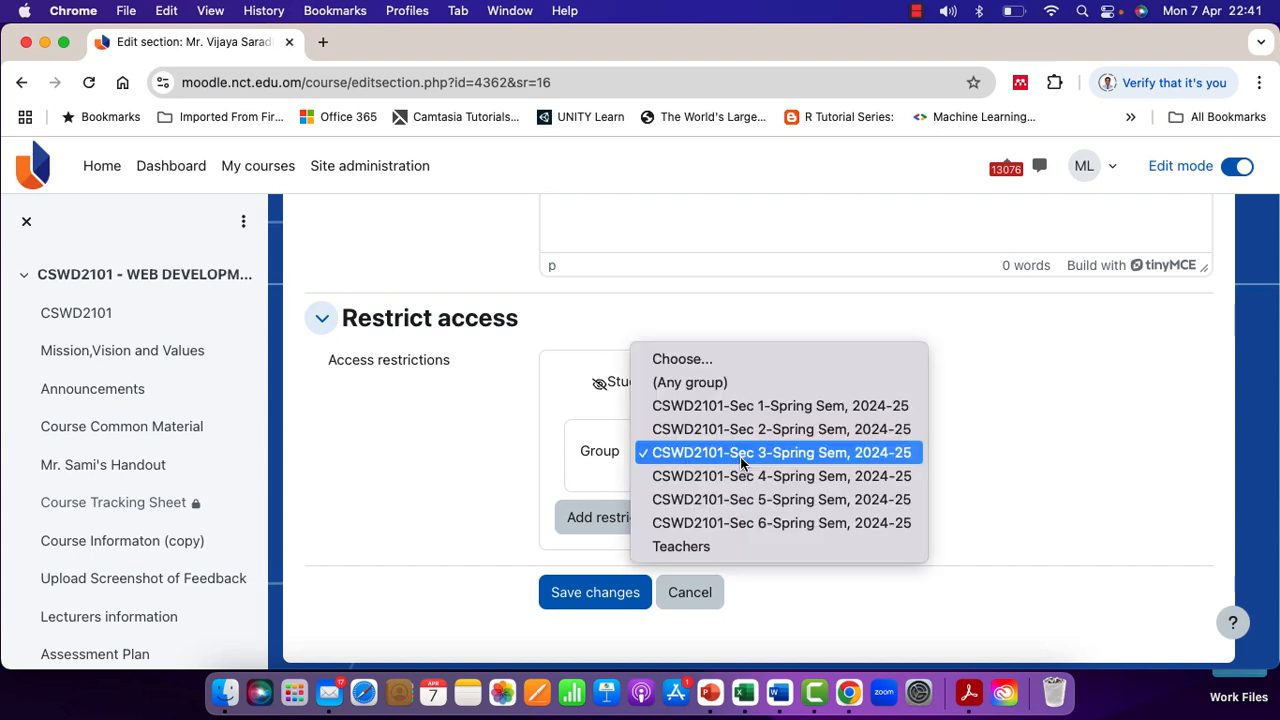
click(672, 458)
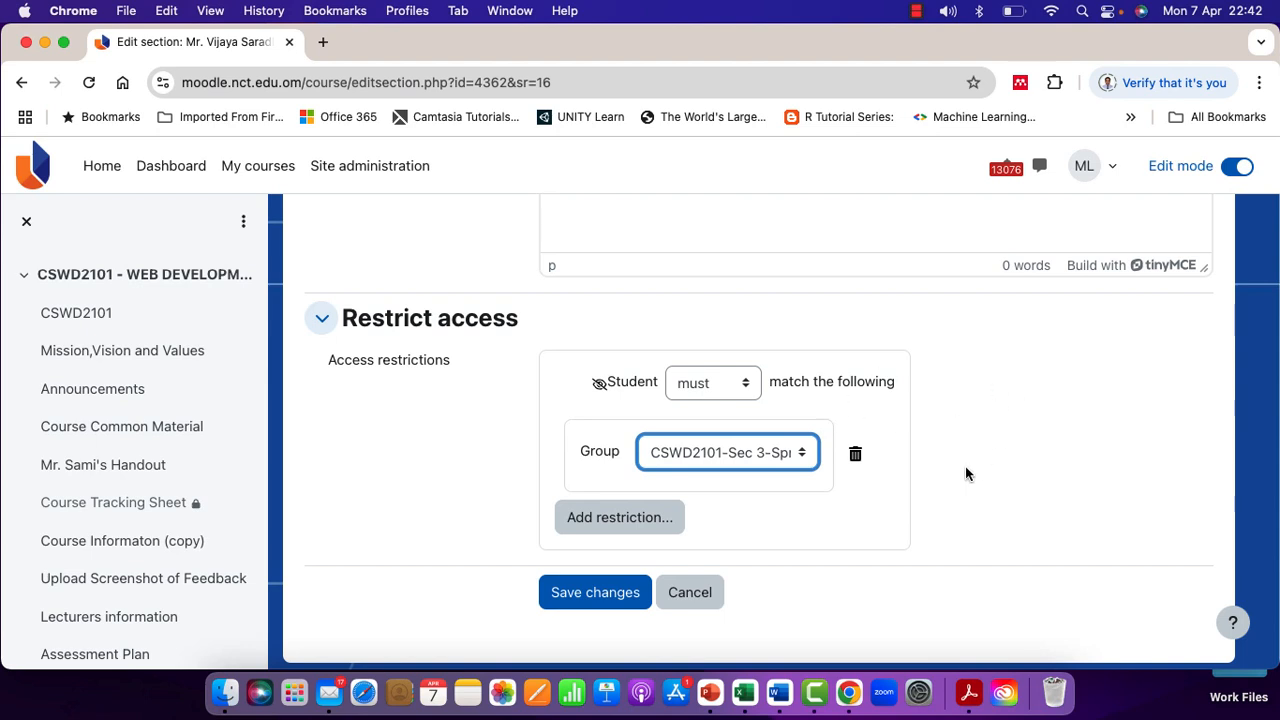
Step: Add a second group restriction and require students to match all of the restrictions
click(634, 528)
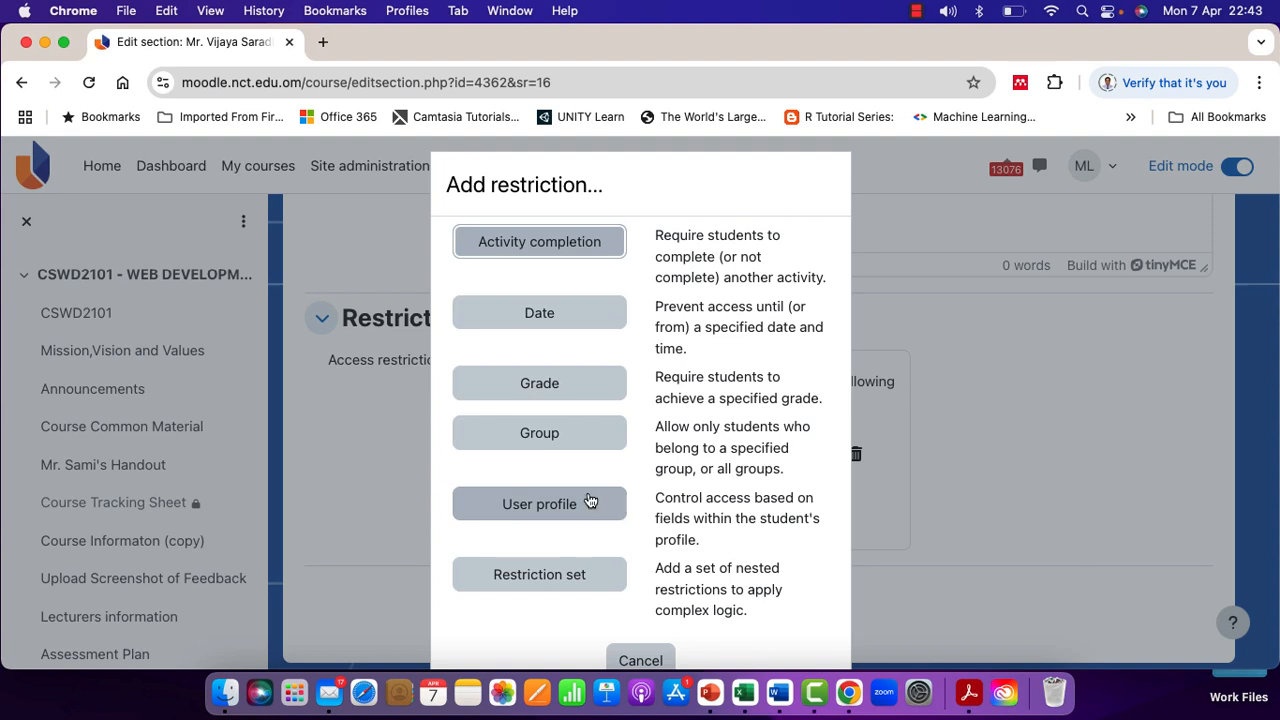
click(584, 444)
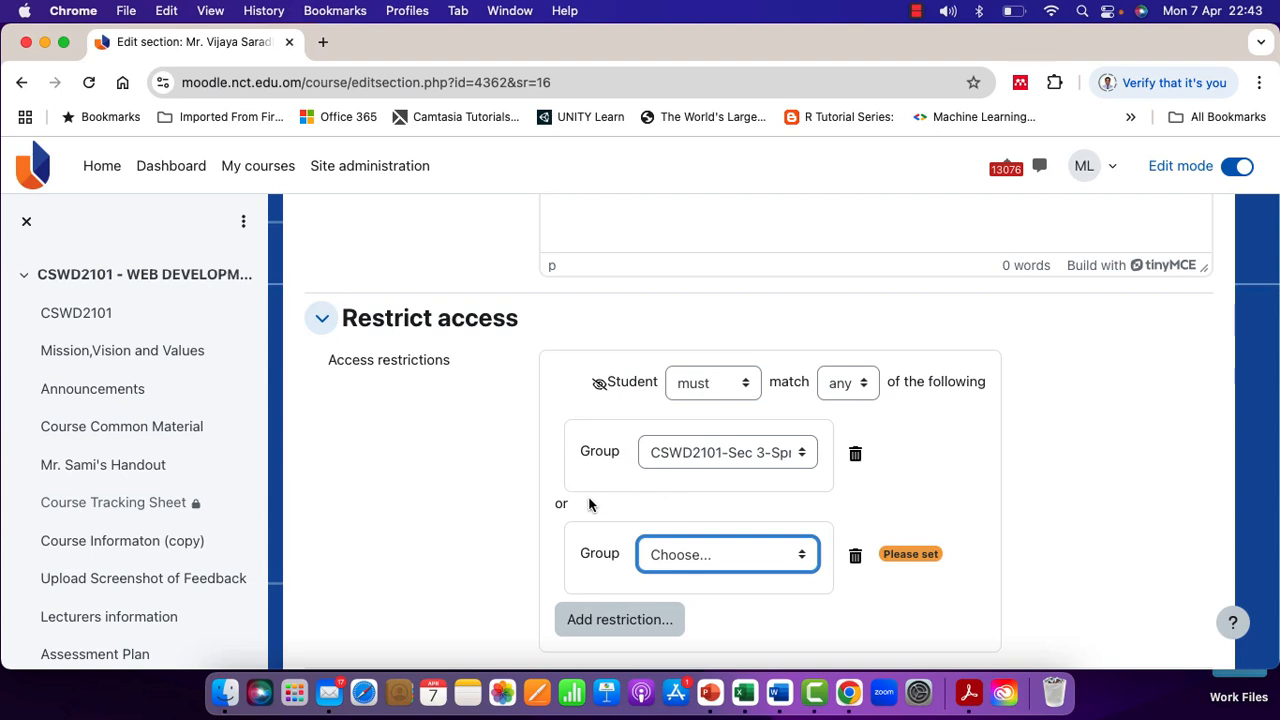
click(743, 394)
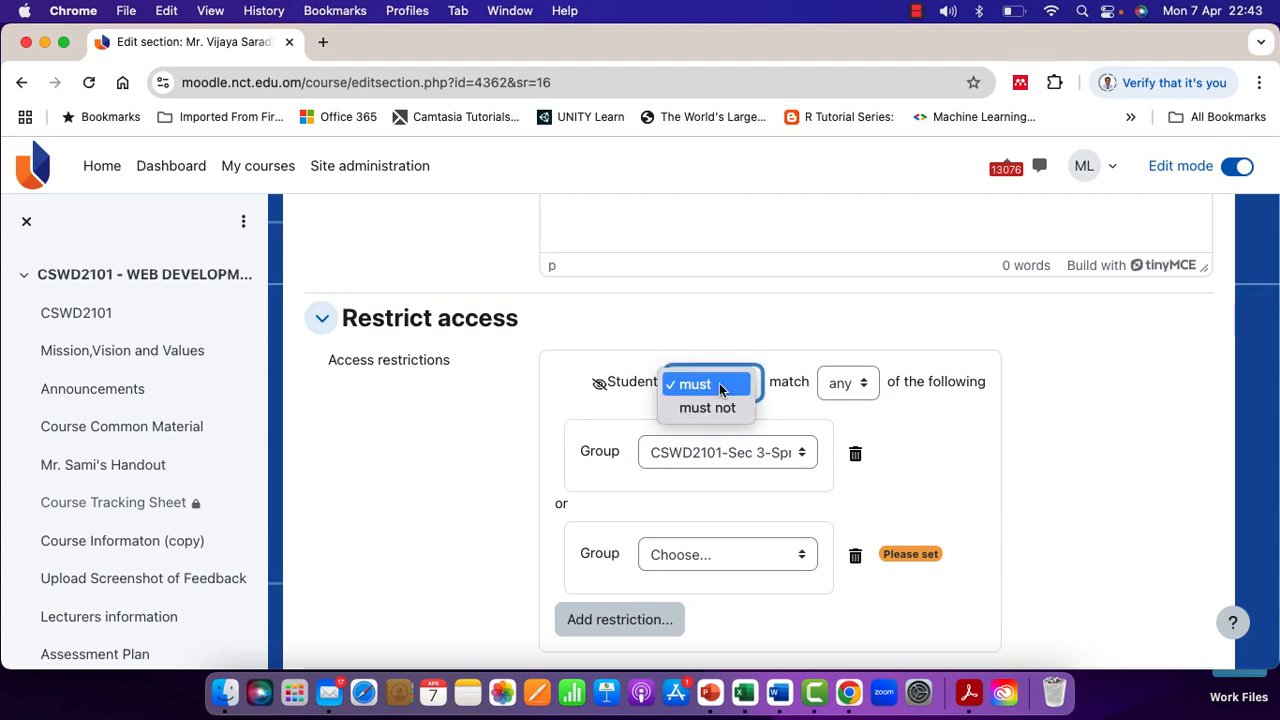
click(724, 349)
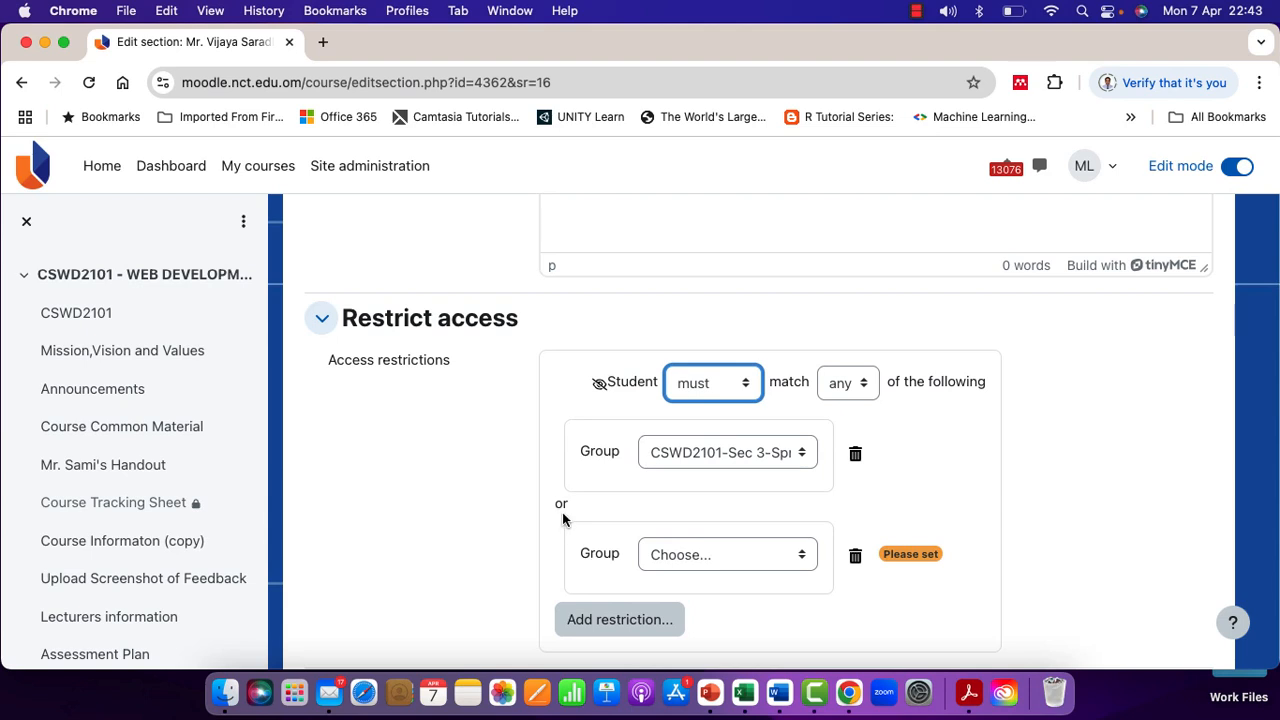
click(867, 391)
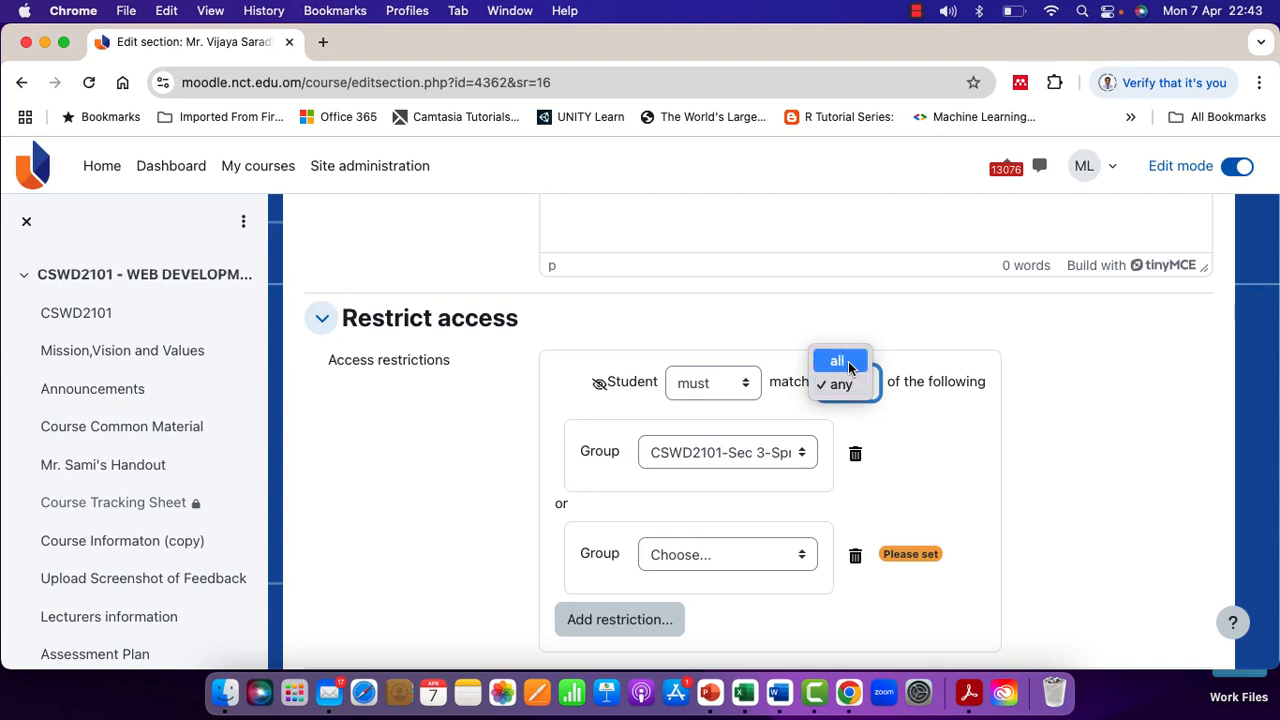
click(849, 364)
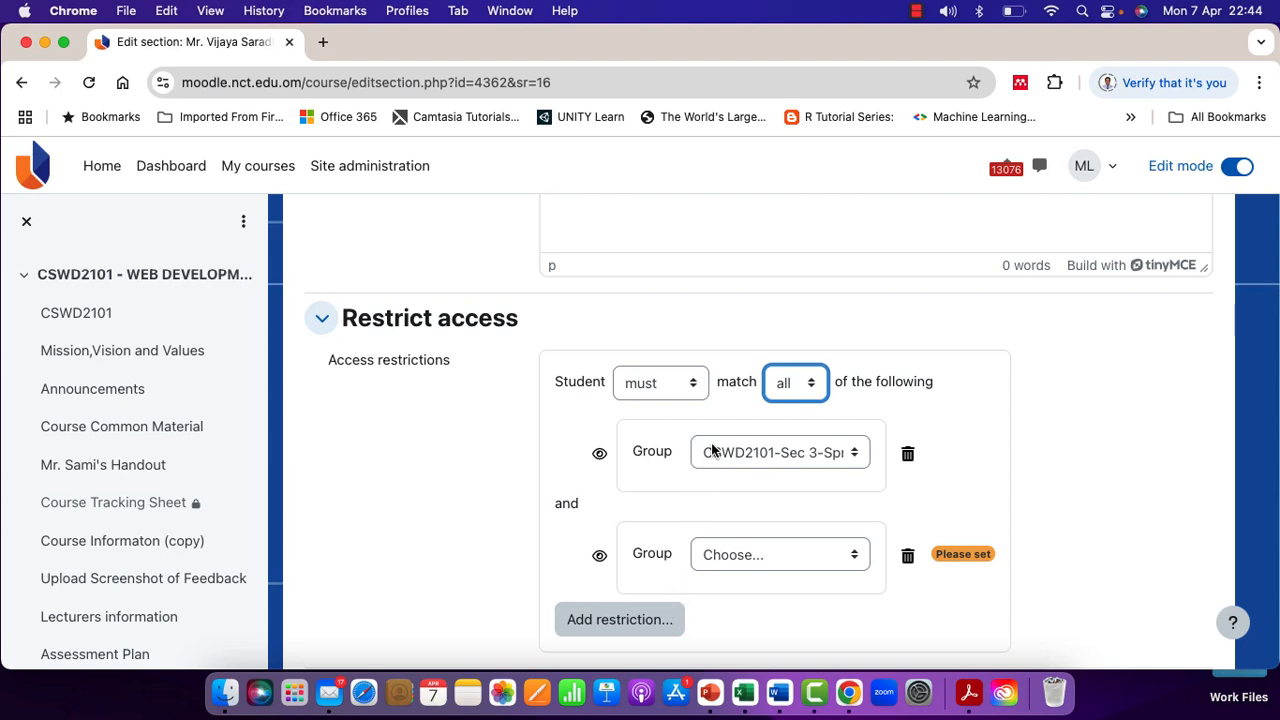
Step: Set the second restriction's group to CSWD2101-Sec 1-Spring Sem, 2024-25 and let students match any of the restrictions
click(777, 555)
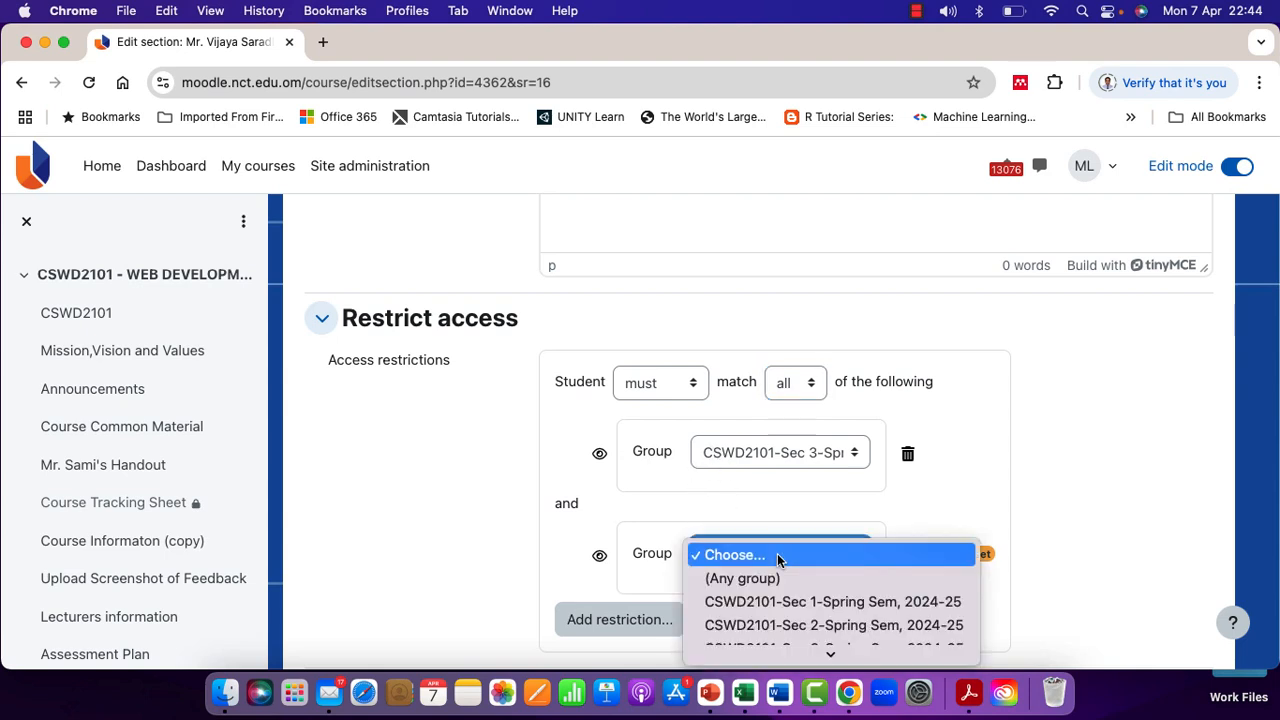
click(844, 604)
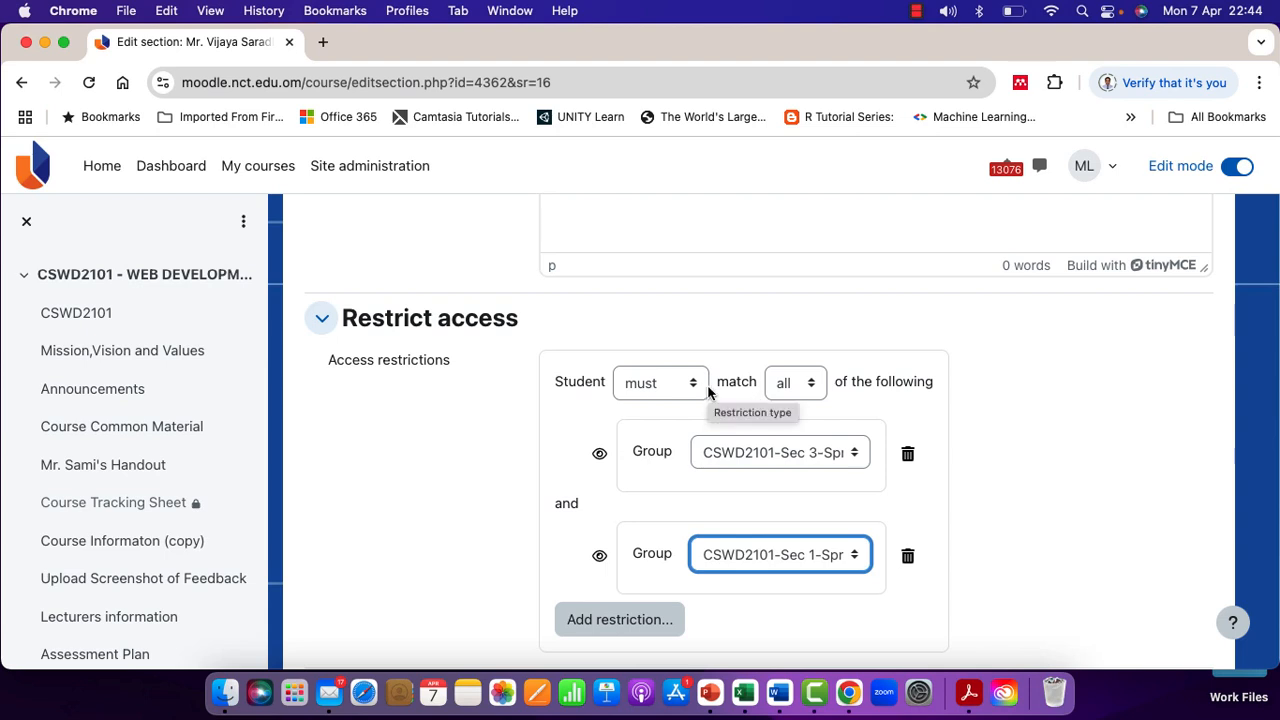
click(813, 387)
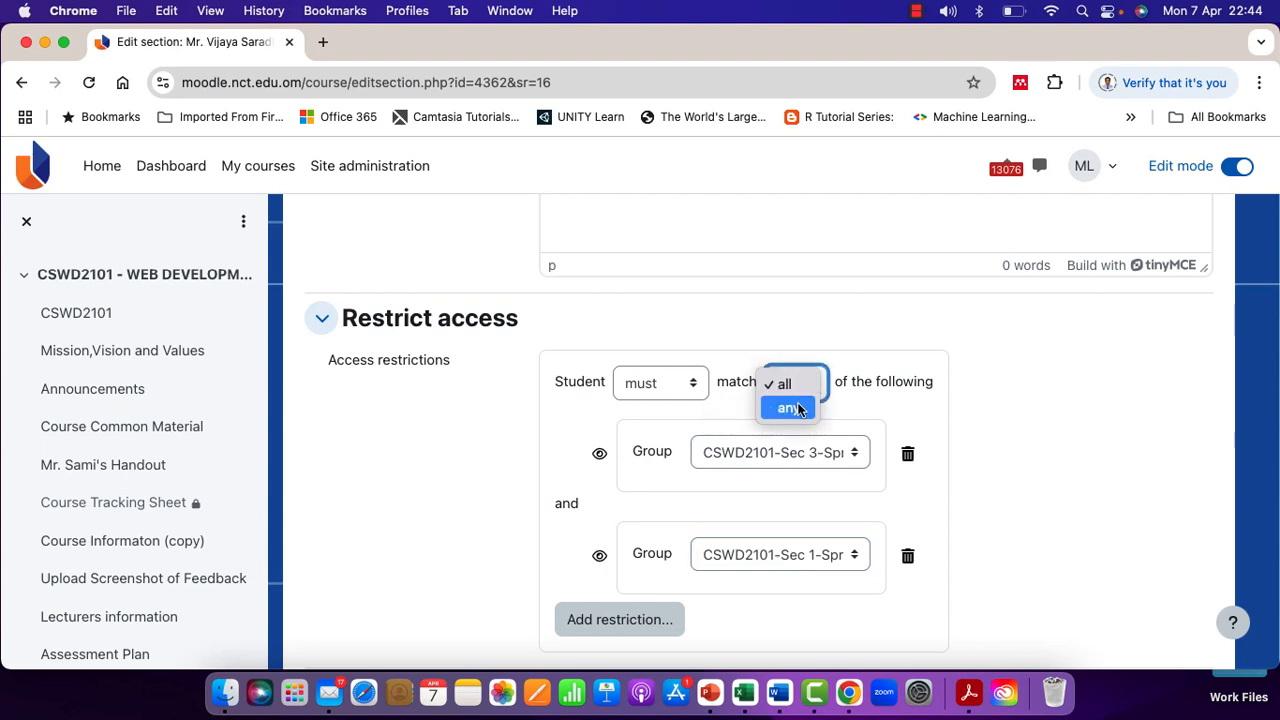
click(800, 407)
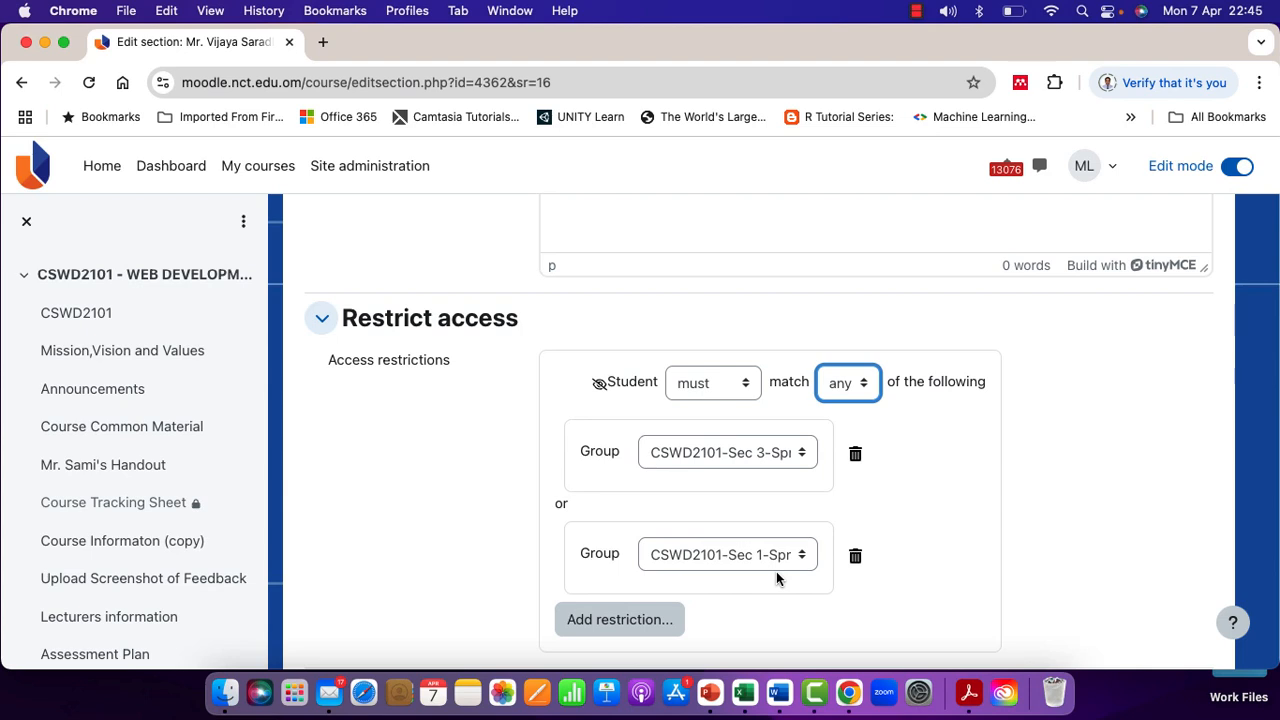
scroll(776, 578, down, 1)
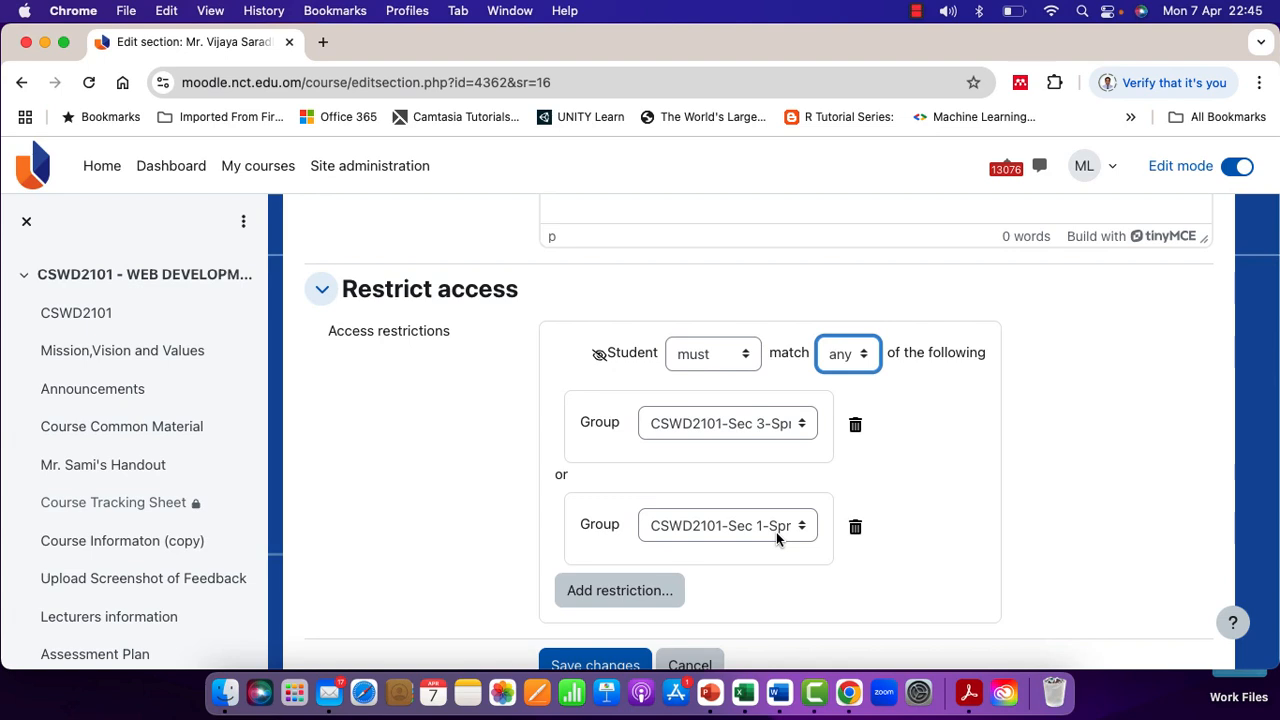
scroll(776, 537, down, 1)
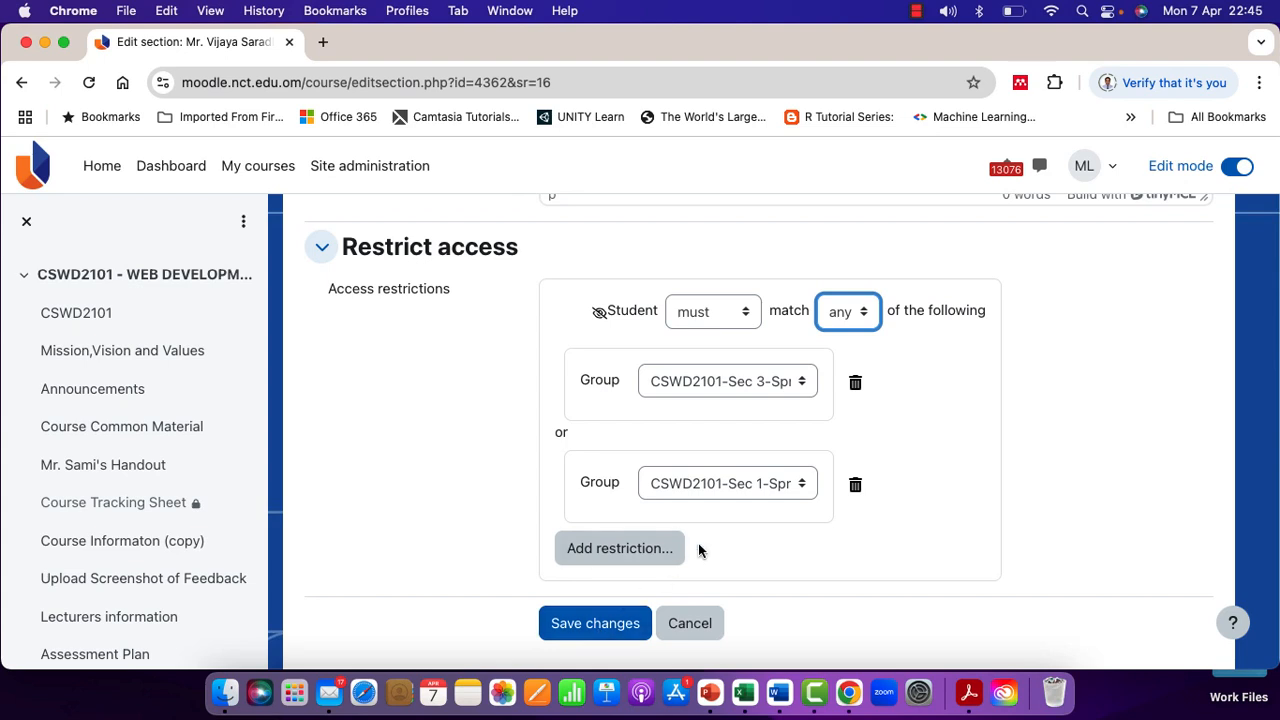
Step: Delete the second group restriction from the Section 3 lecturer's section and save the settings
click(856, 487)
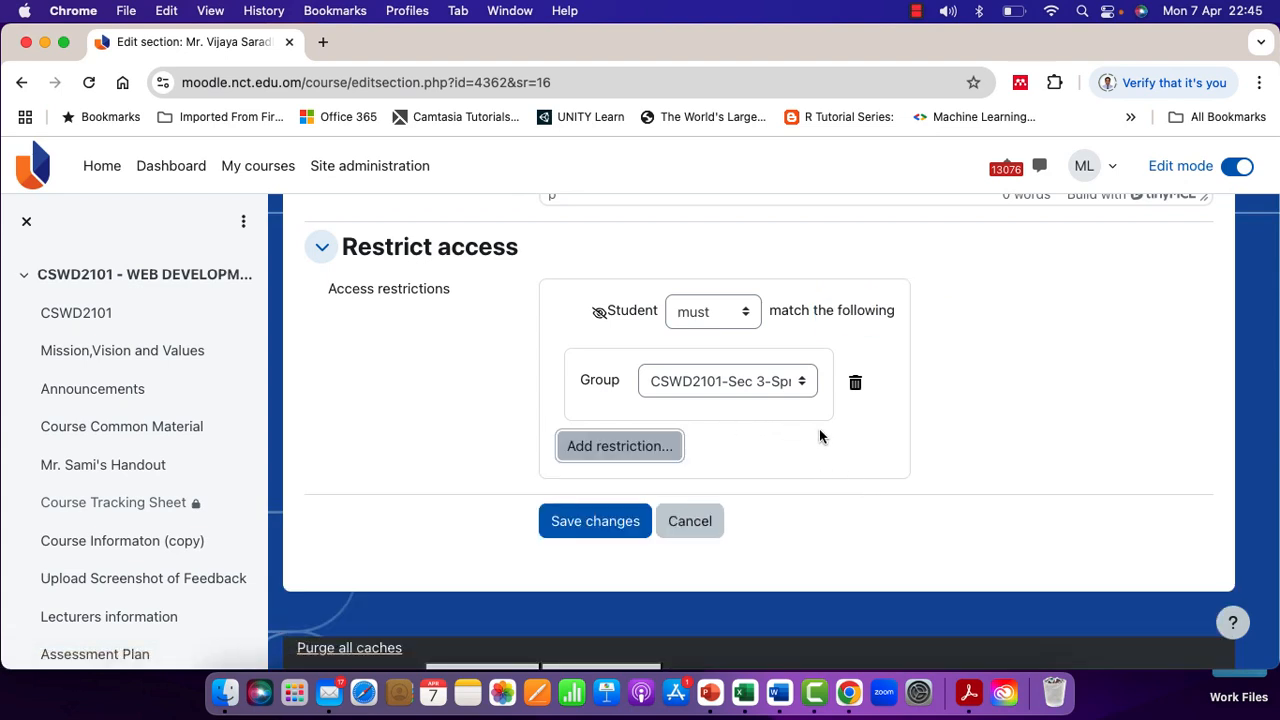
click(587, 522)
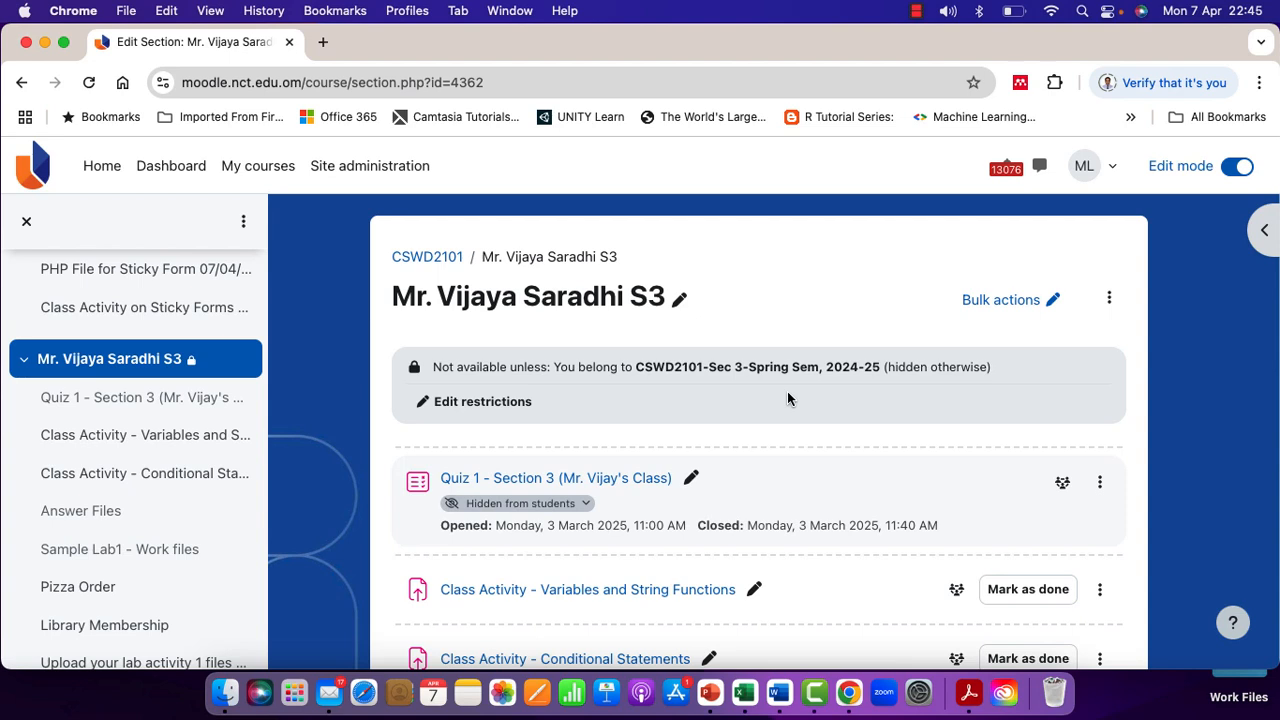
Step: Open the settings of the lecturer's section for Section 1, 6 and examine its access restrictions
scroll(137, 452, down, 4)
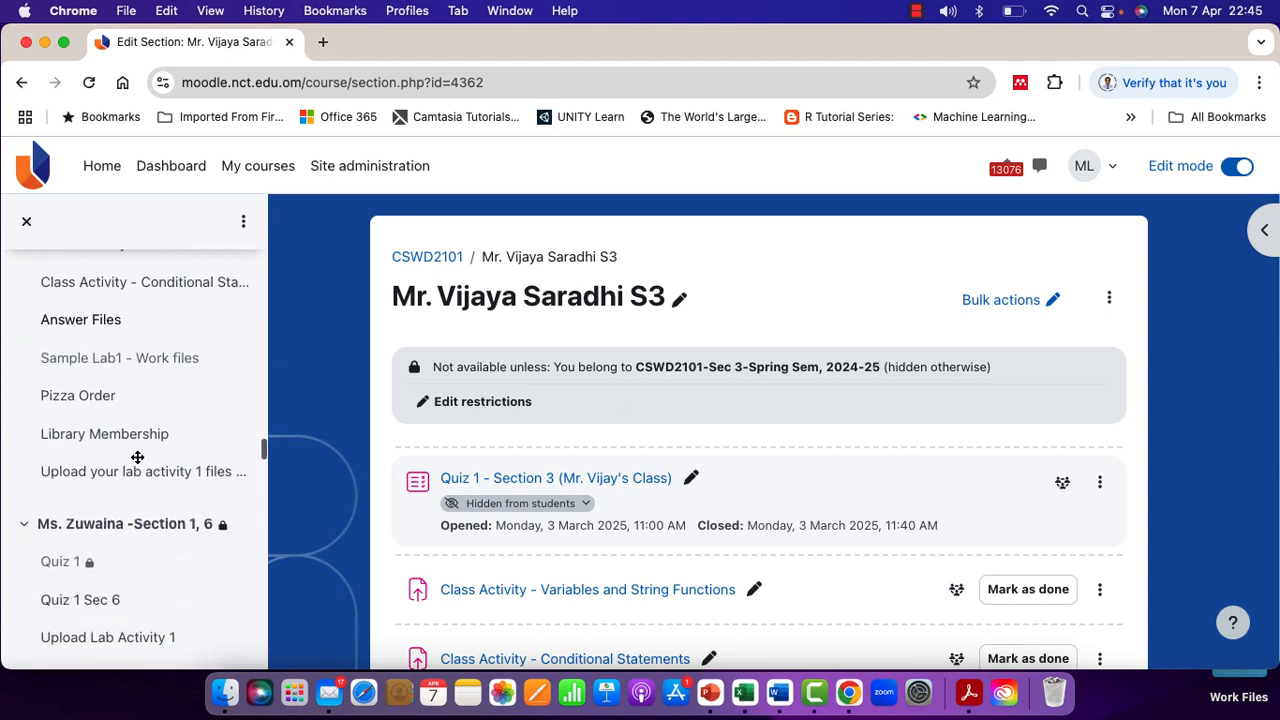
scroll(137, 457, down, 3)
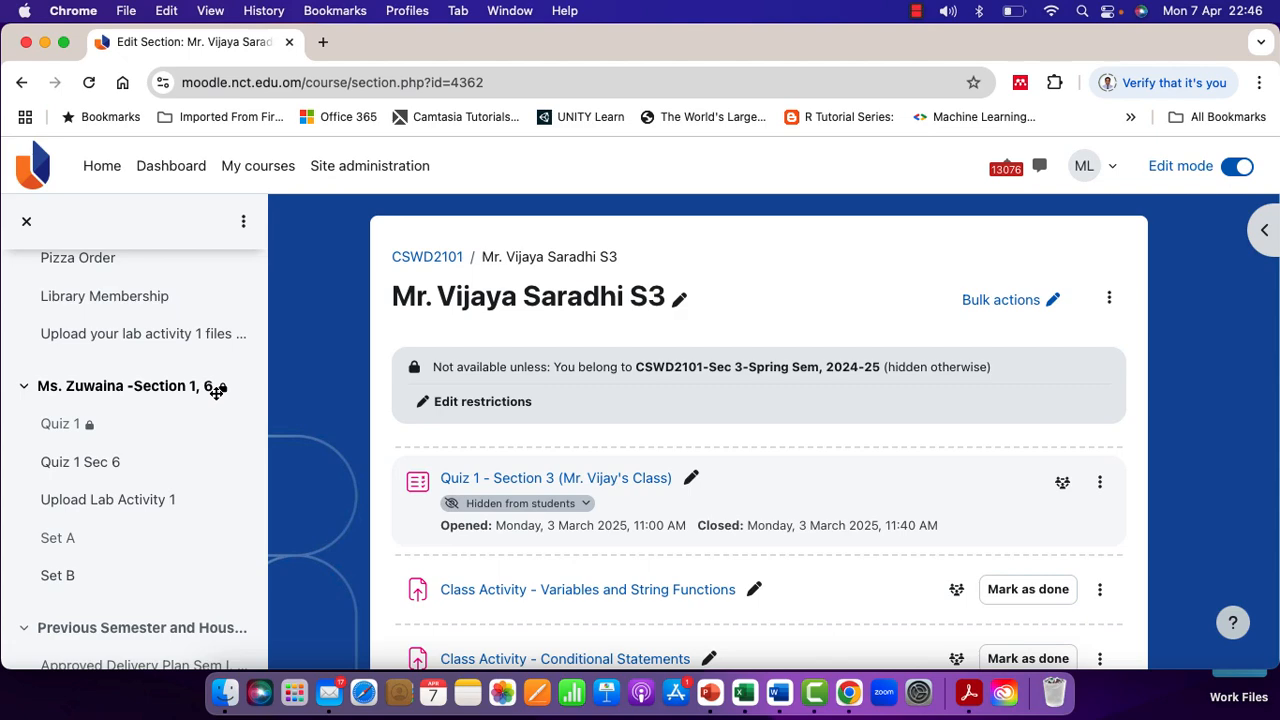
click(156, 391)
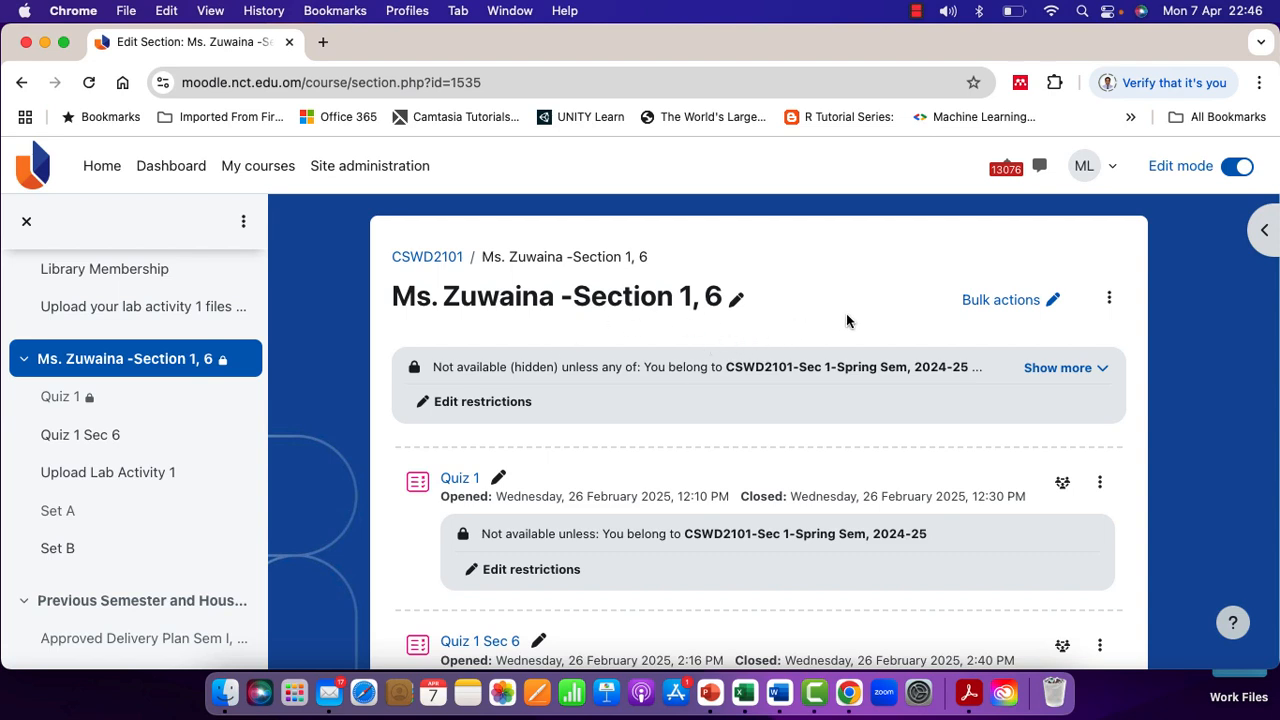
click(1109, 300)
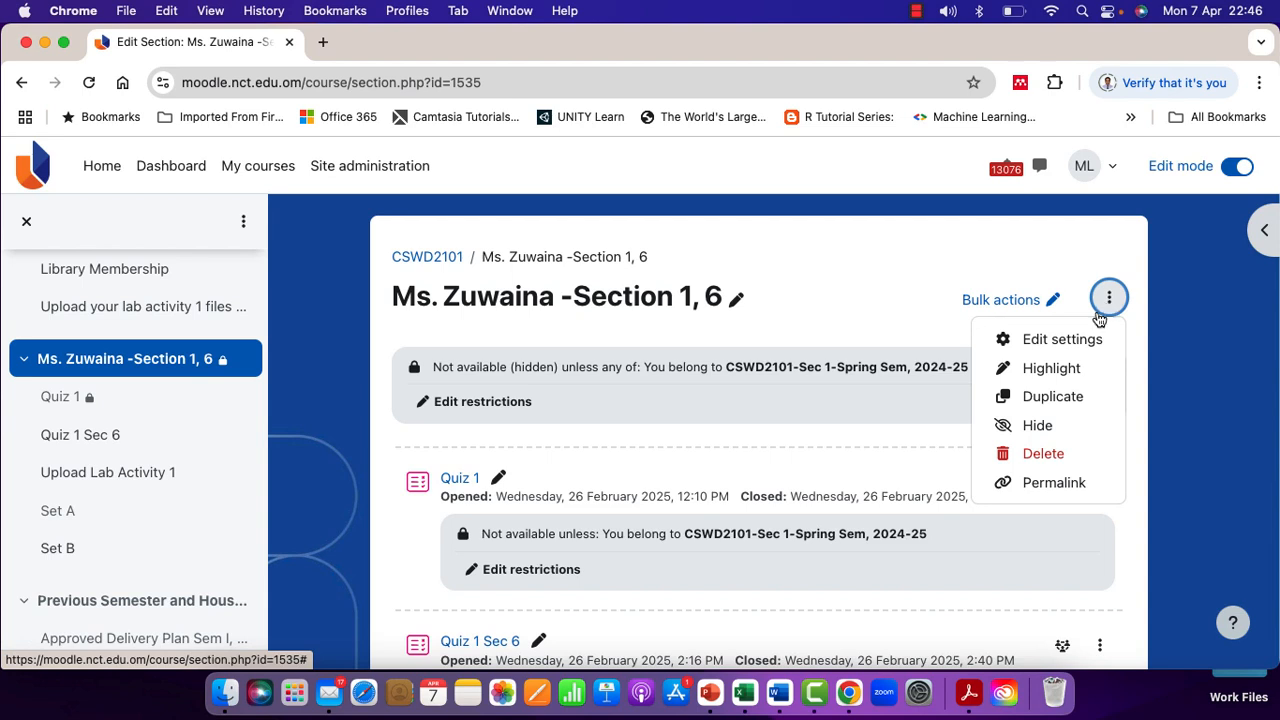
click(1061, 347)
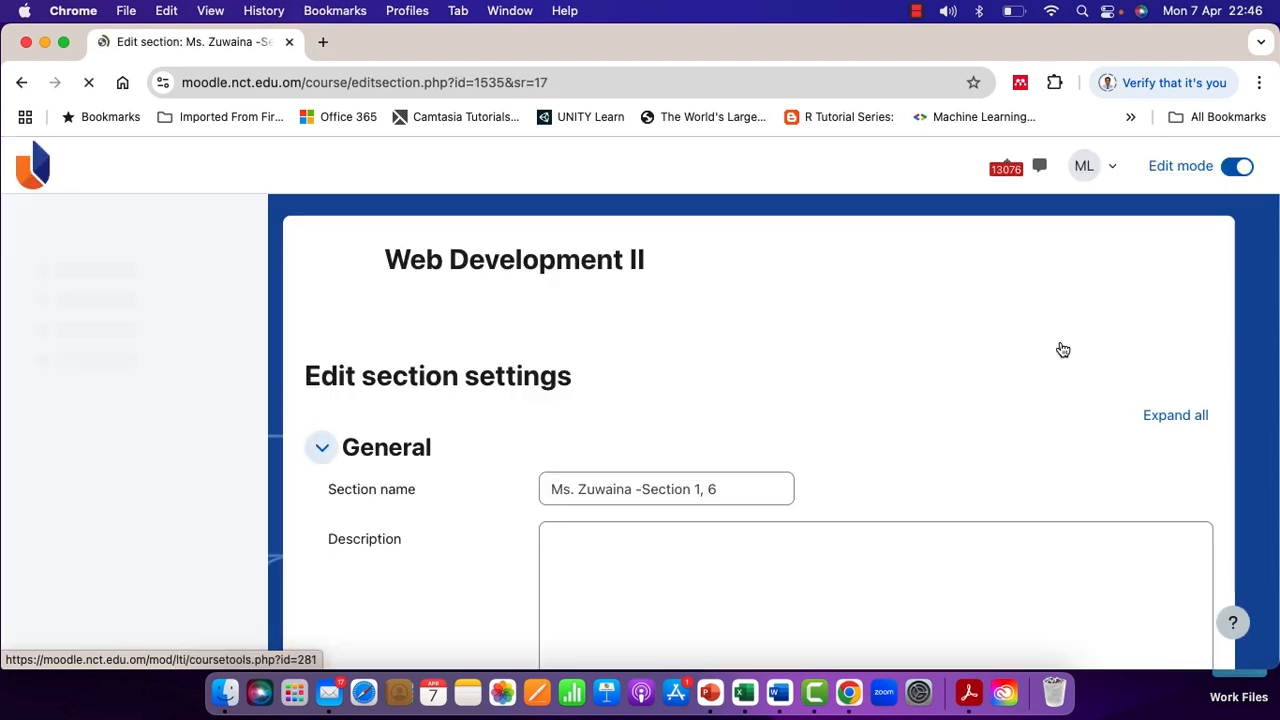
scroll(949, 374, down, 10)
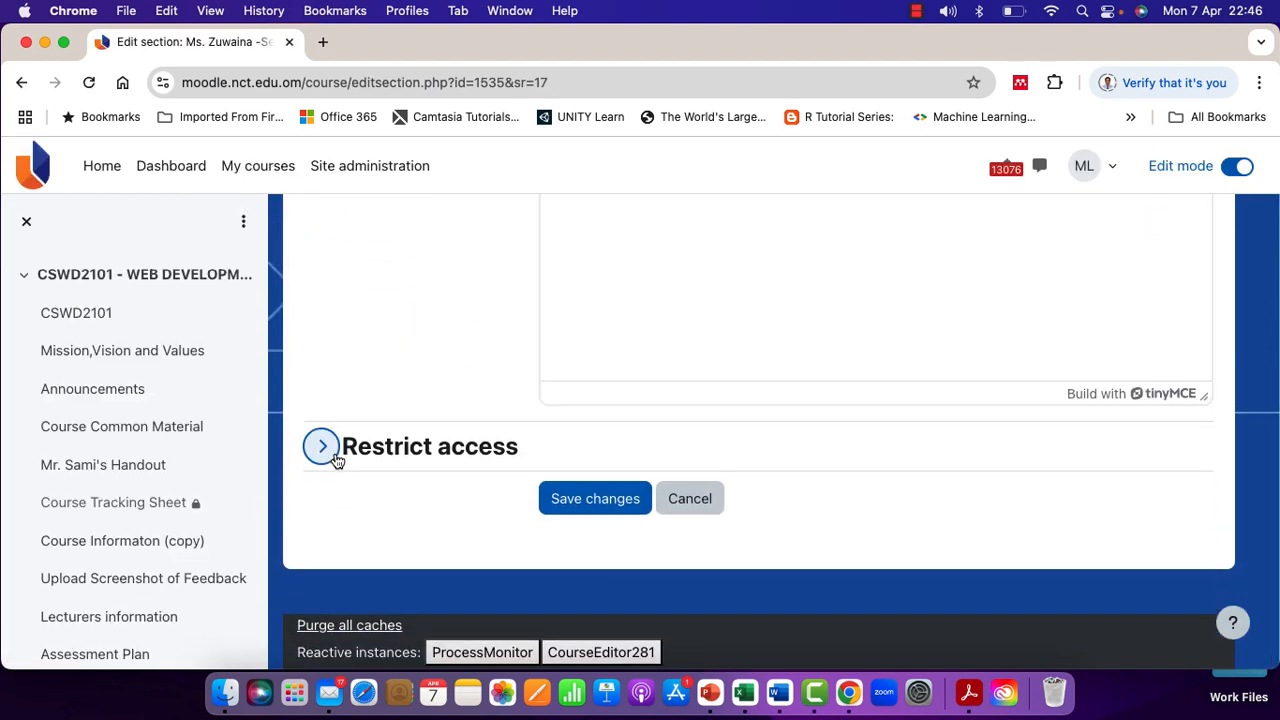
click(338, 455)
scroll(1000, 426, down, 3)
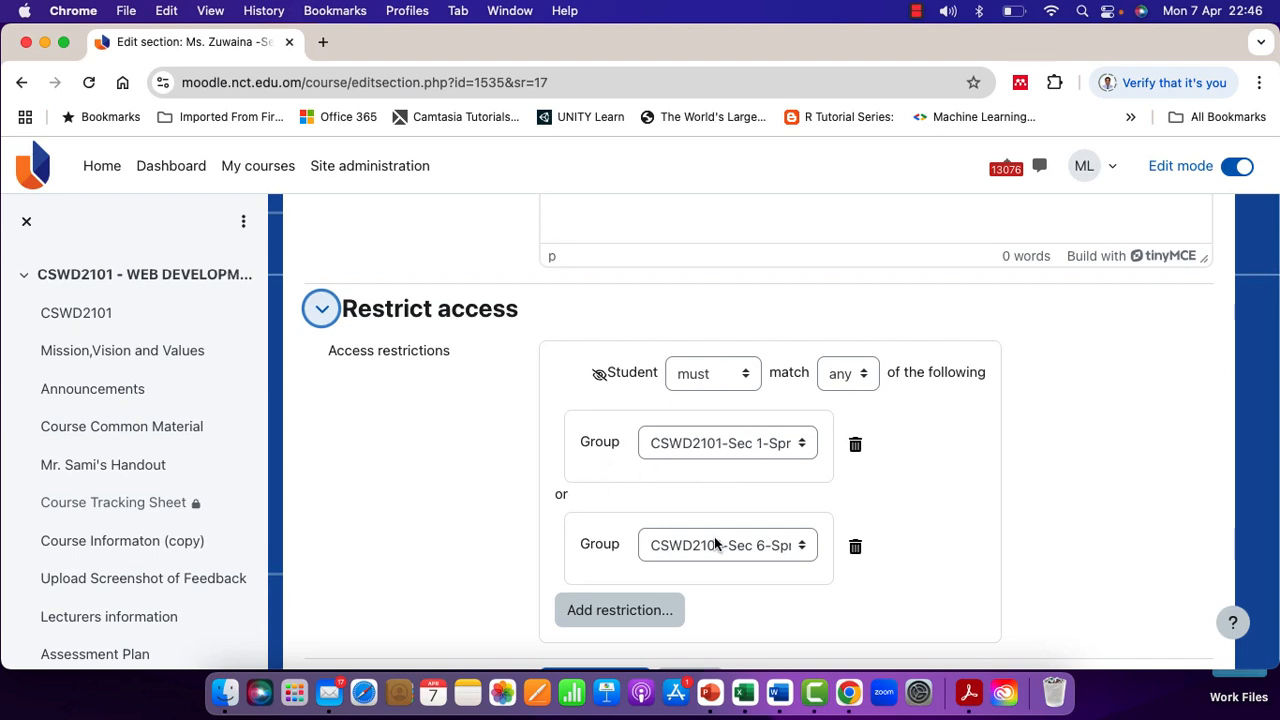
Step: Save the settings of the lecturer's section for Section 1, 6 and check the restriction on its Quiz 1
scroll(742, 511, up, 3)
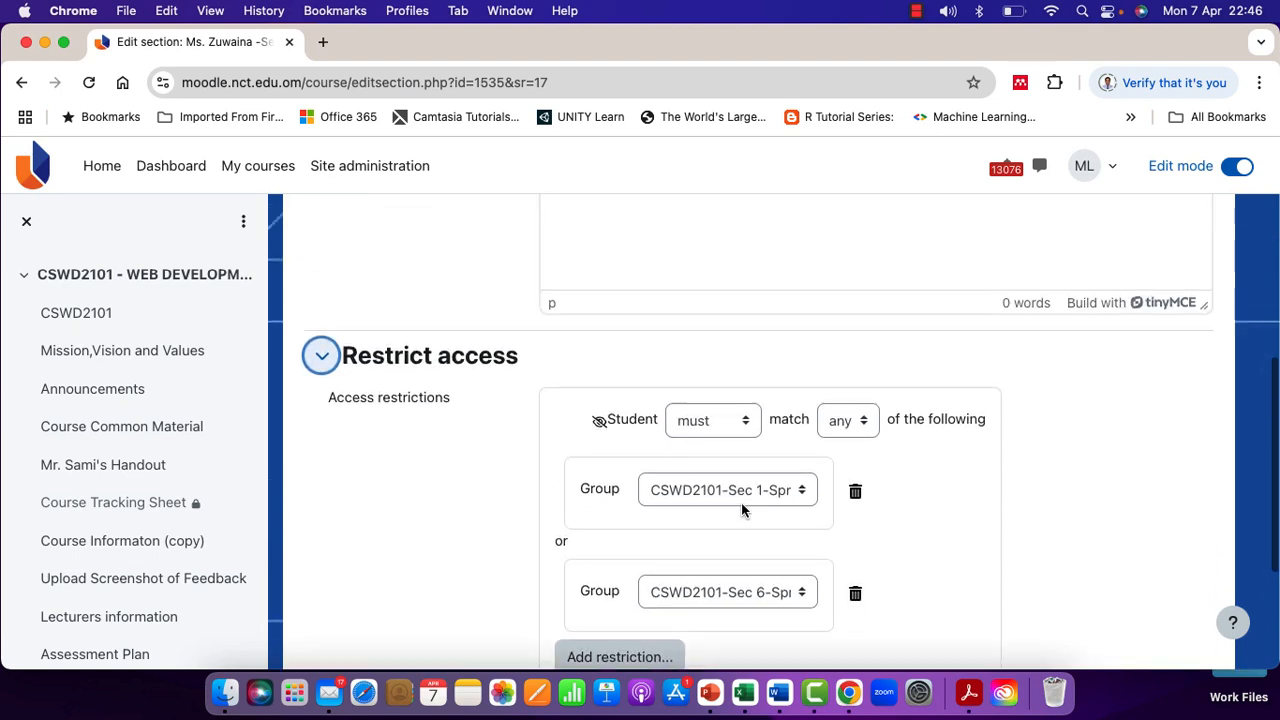
scroll(680, 580, down, 2)
click(597, 638)
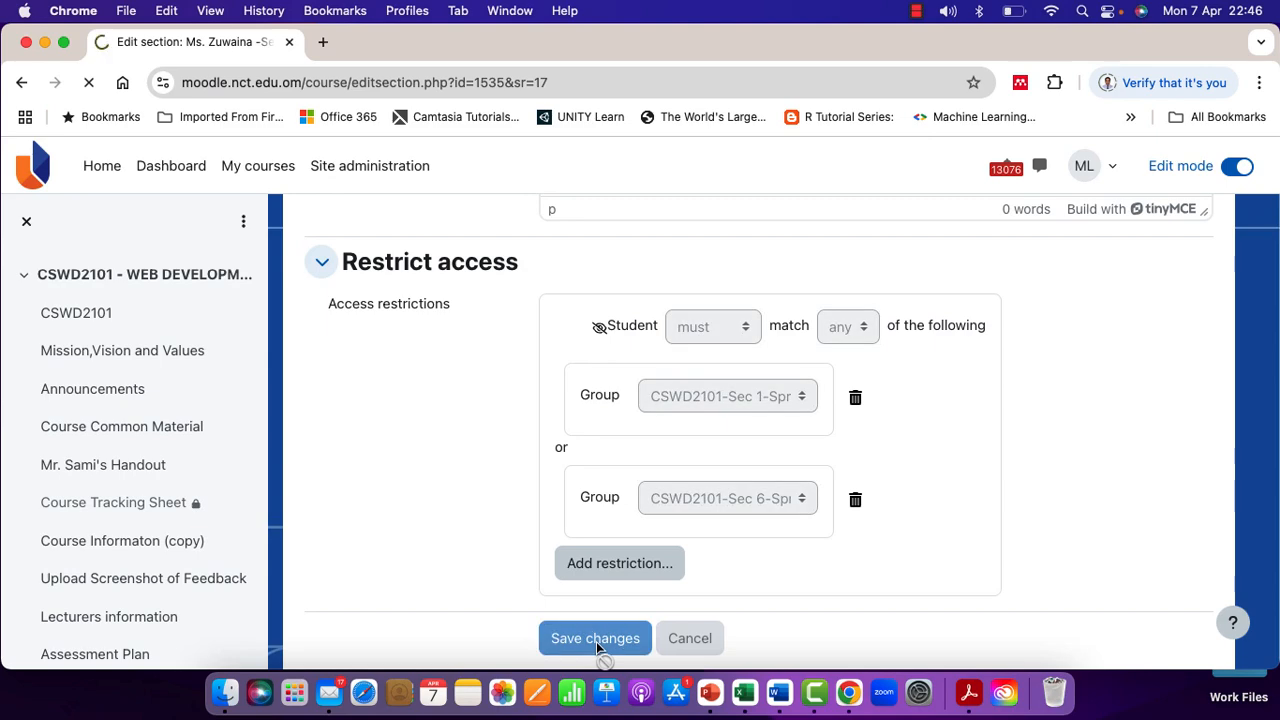
scroll(797, 517, down, 2)
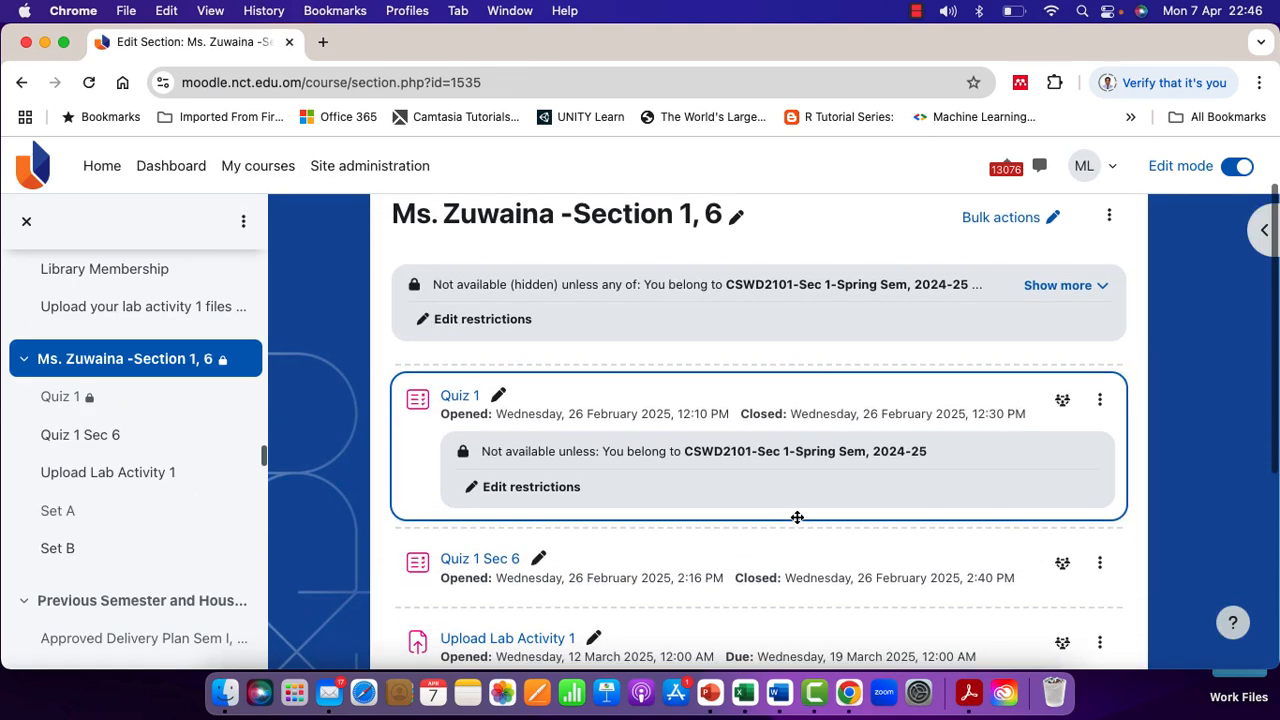
scroll(798, 512, down, 2)
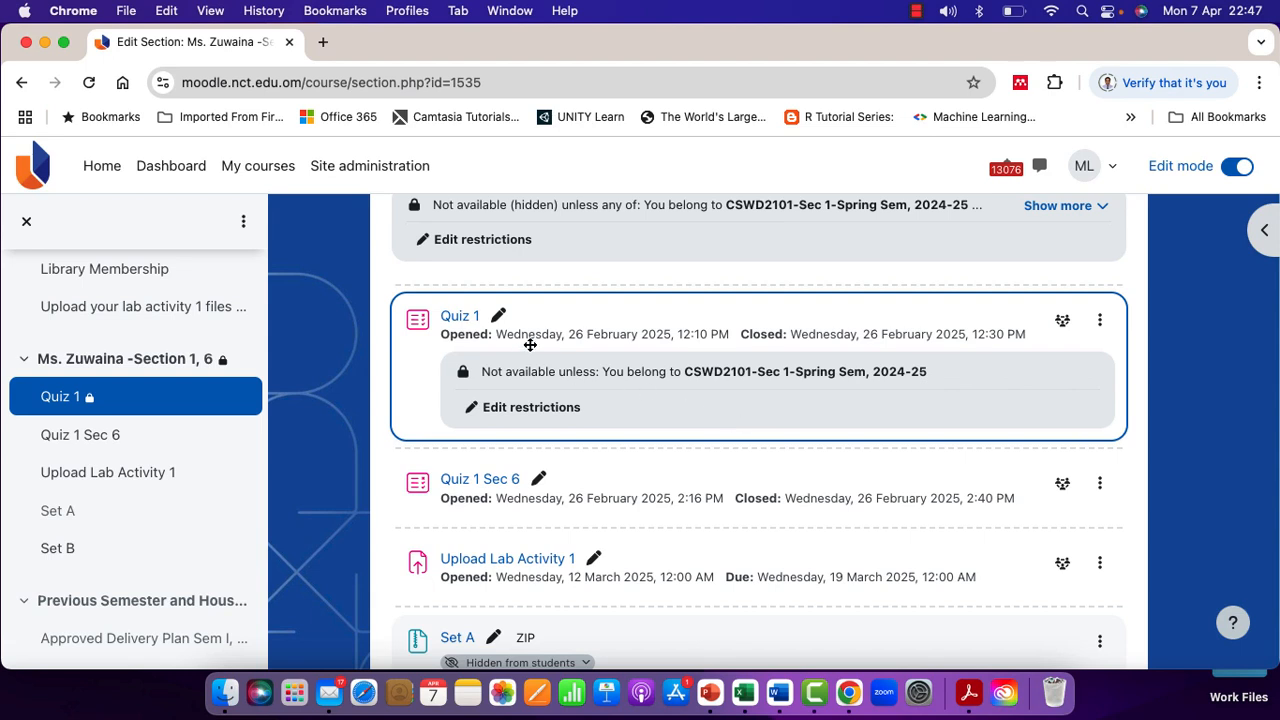
Step: Review the activities in the Section 1, 6 section, open the settings of Quiz 1 and examine its access restrictions
scroll(575, 358, up, 3)
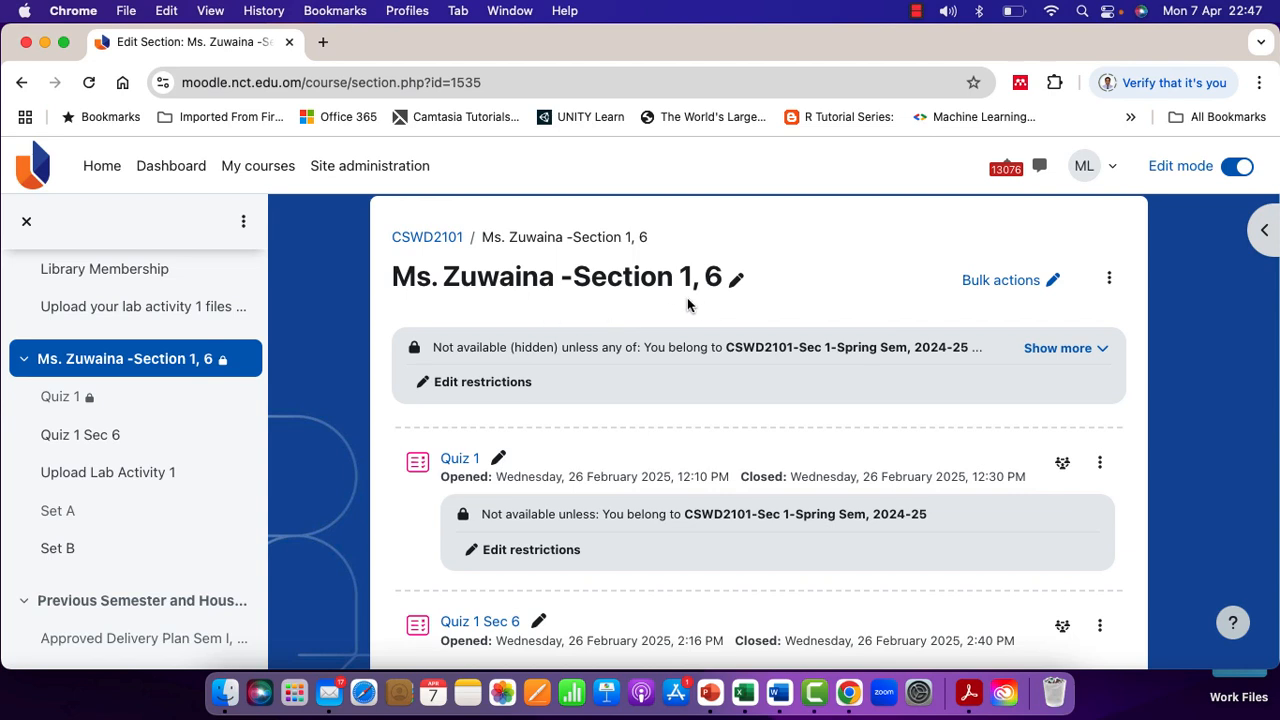
scroll(747, 331, down, 3)
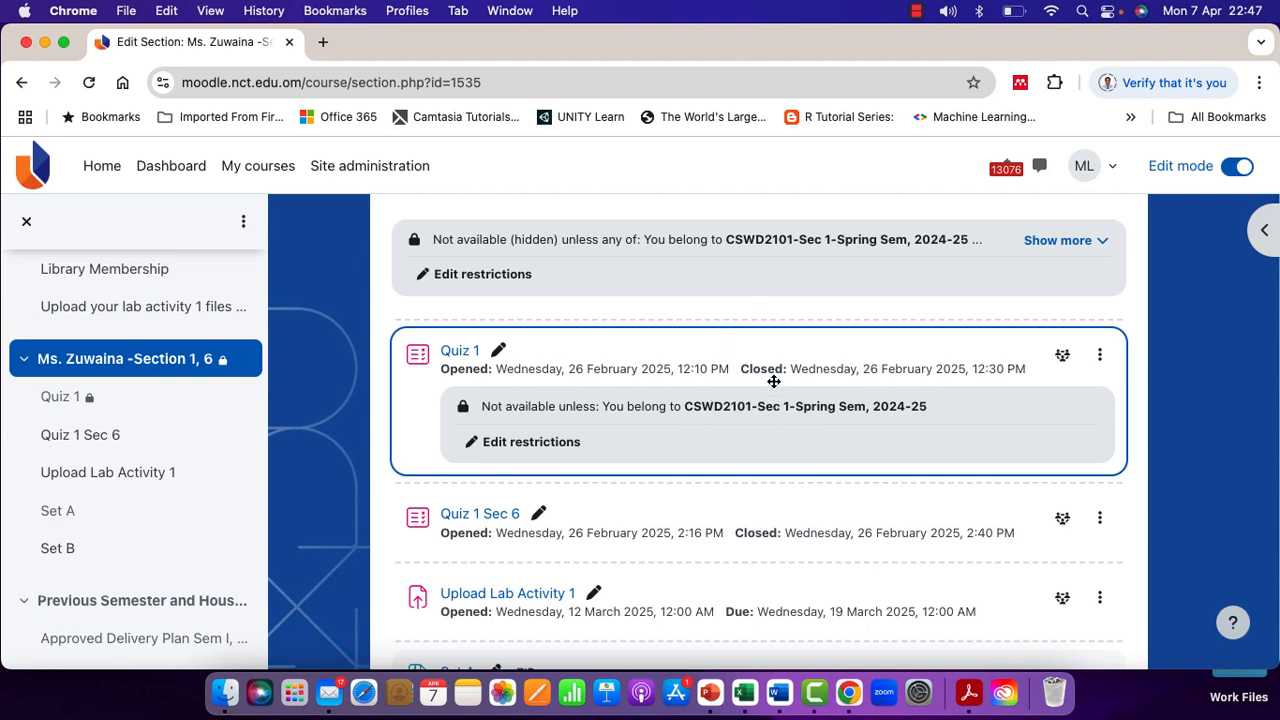
scroll(773, 381, down, 2)
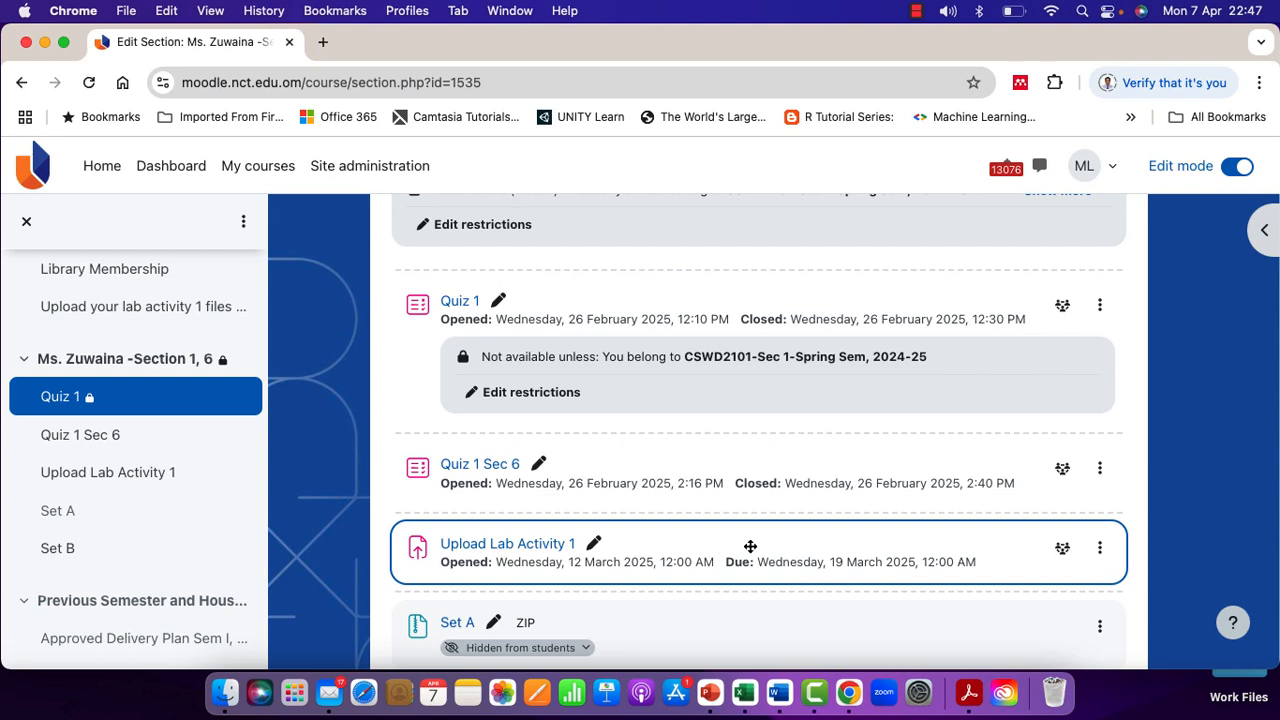
click(1099, 309)
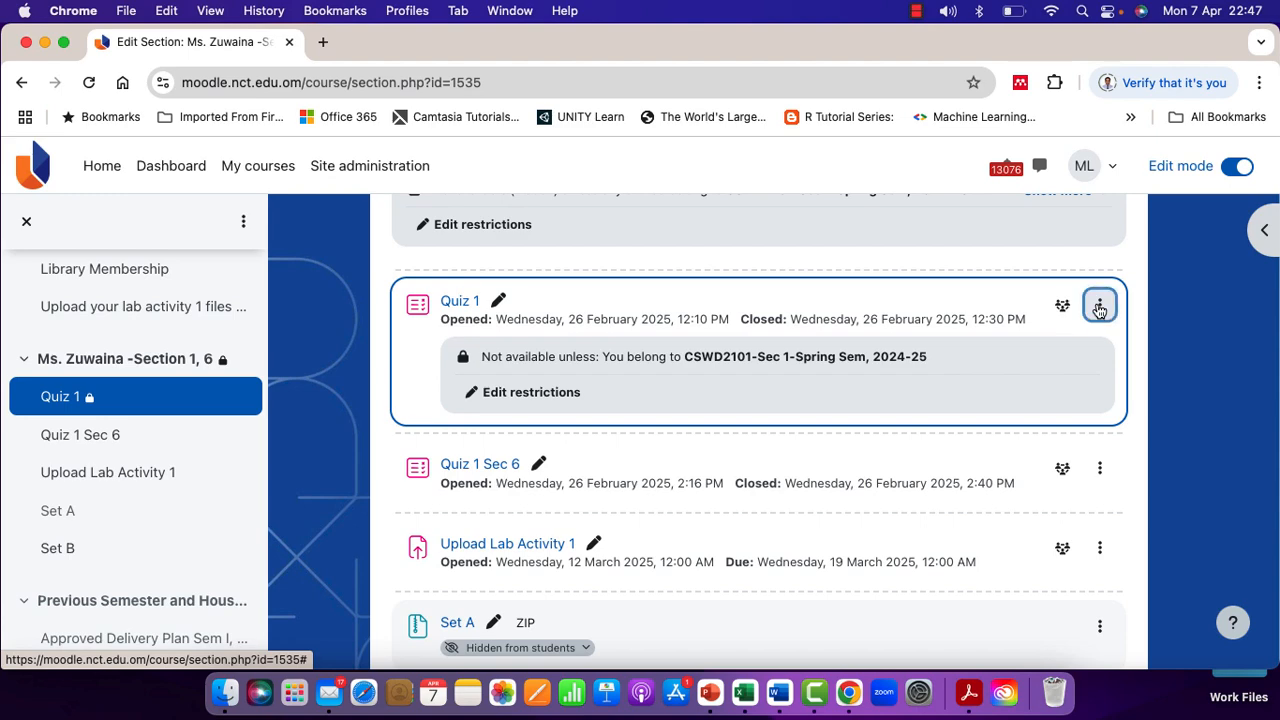
click(1038, 344)
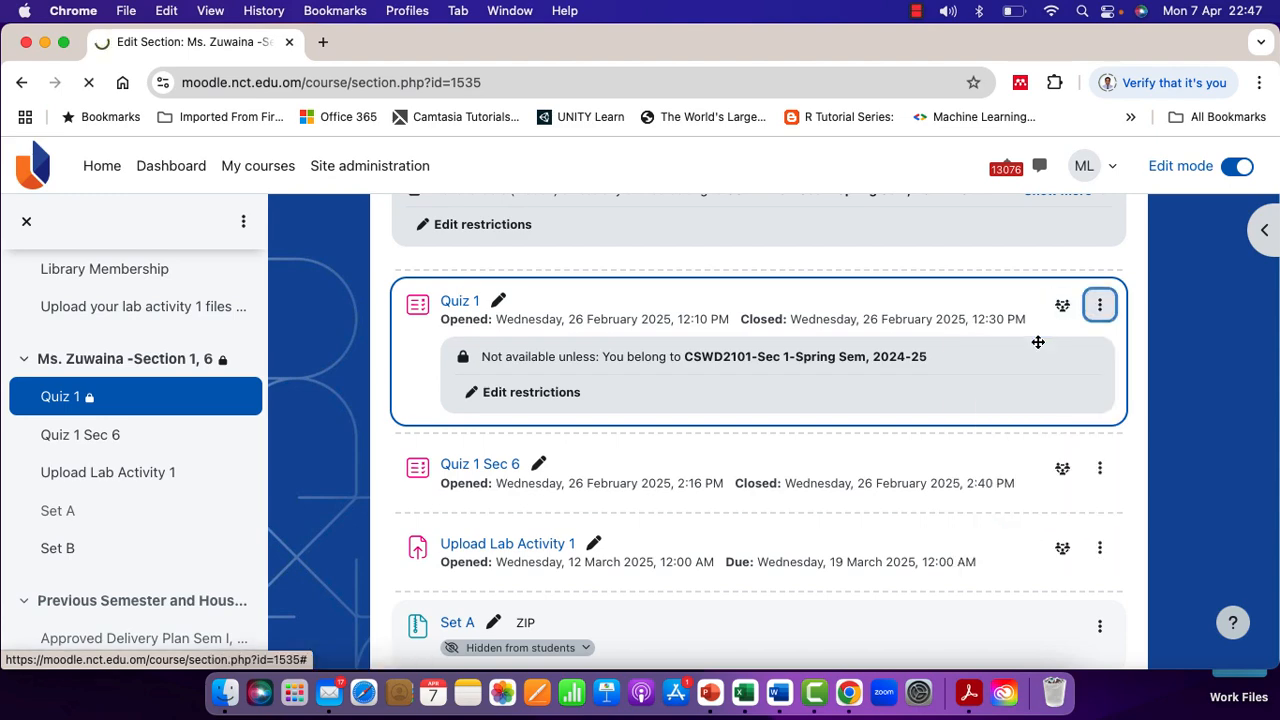
scroll(625, 408, down, 15)
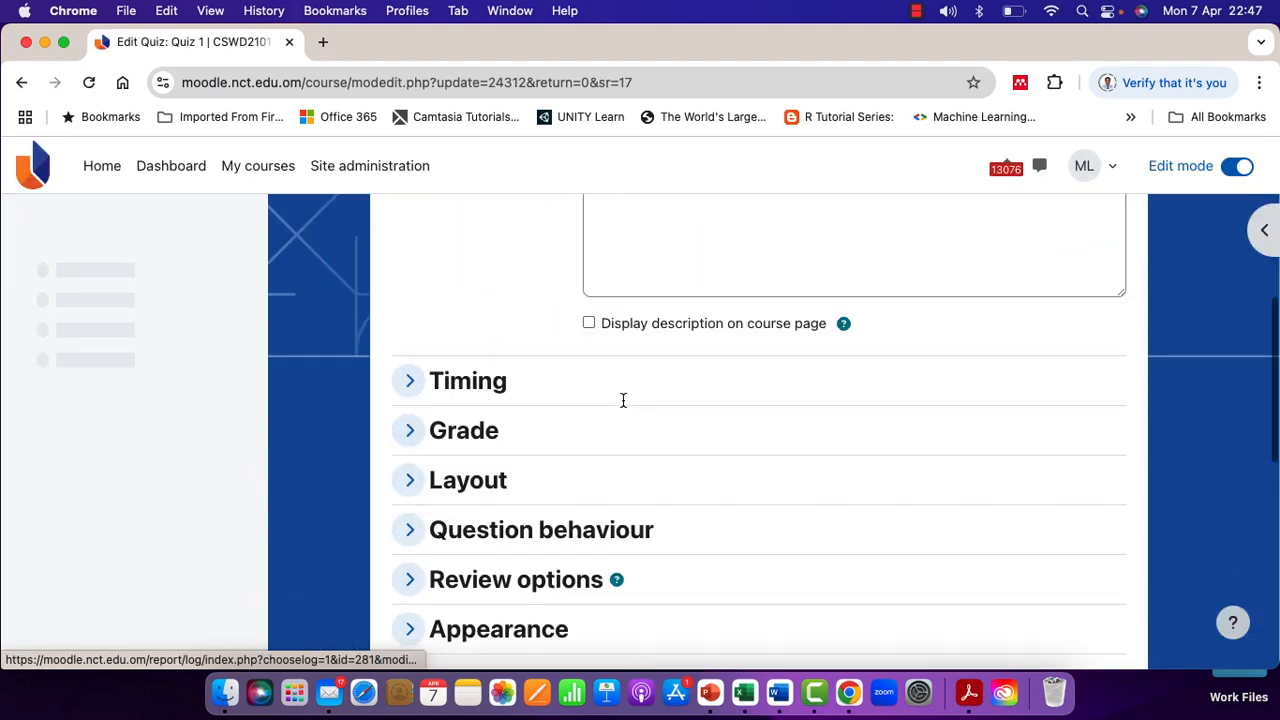
click(490, 306)
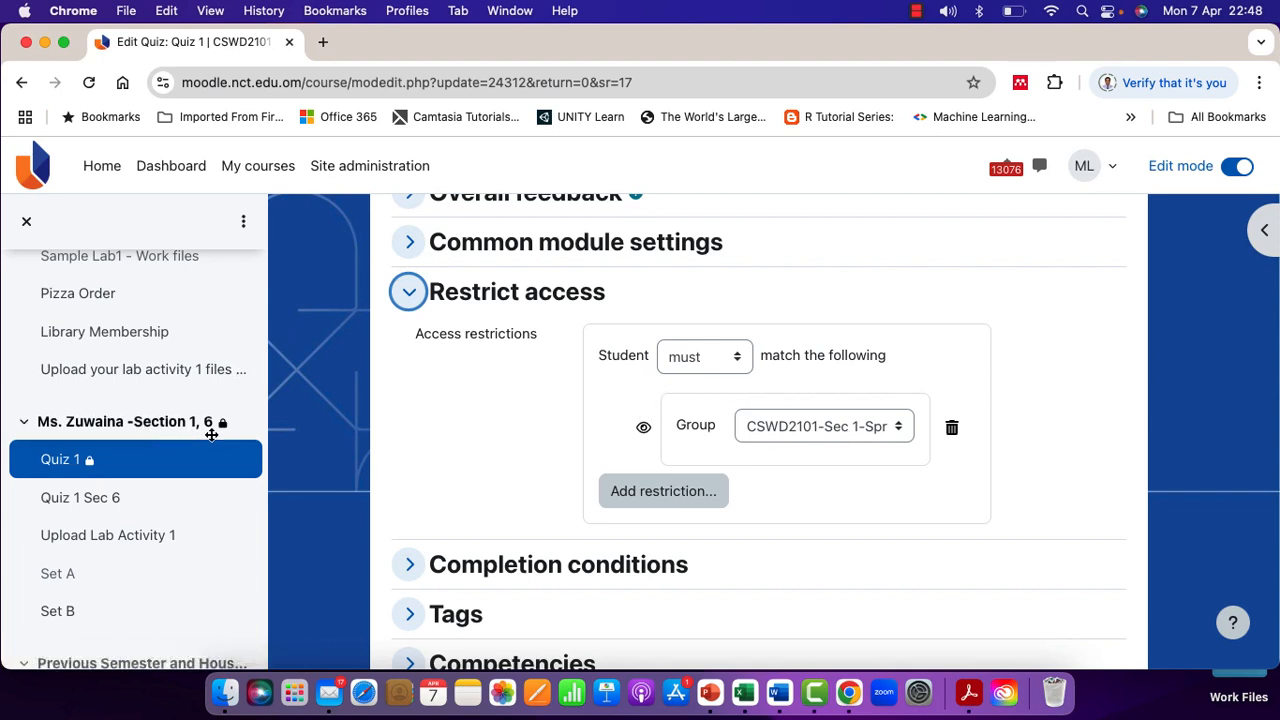
Step: Leave the Quiz 1 settings and return to the main page of the Web Development II course
click(166, 434)
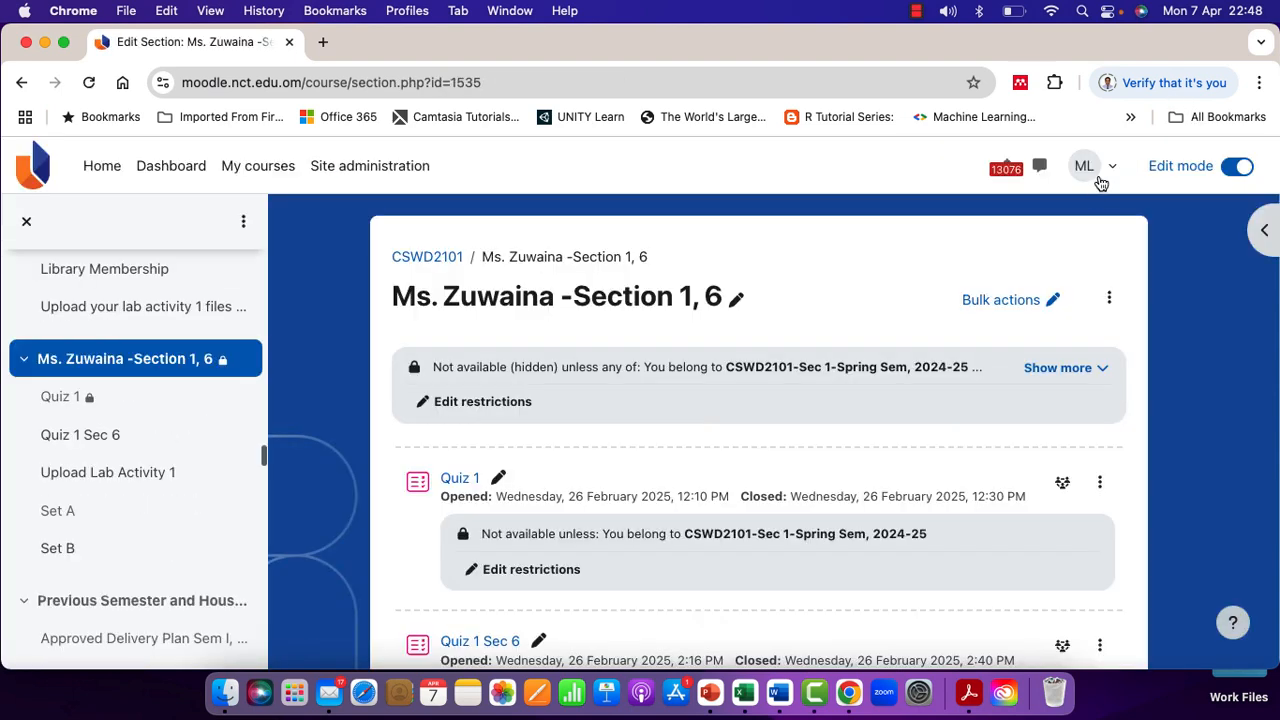
click(1104, 176)
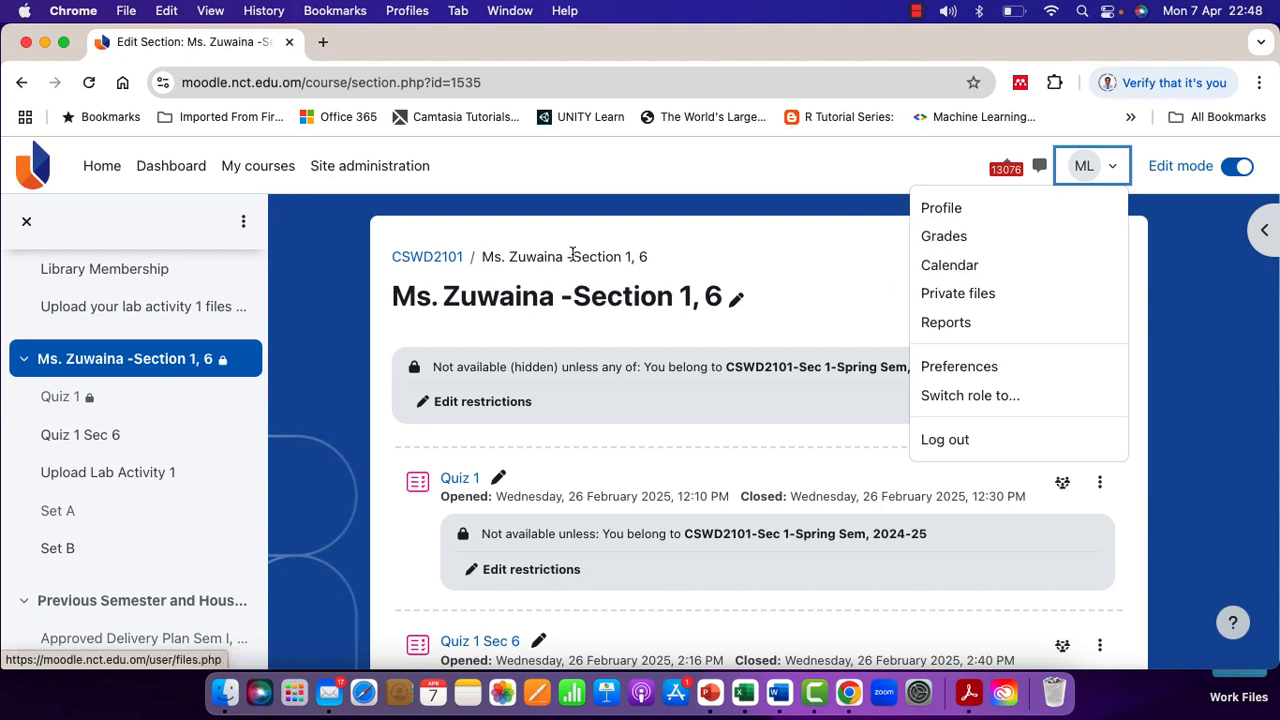
scroll(771, 378, up, 2)
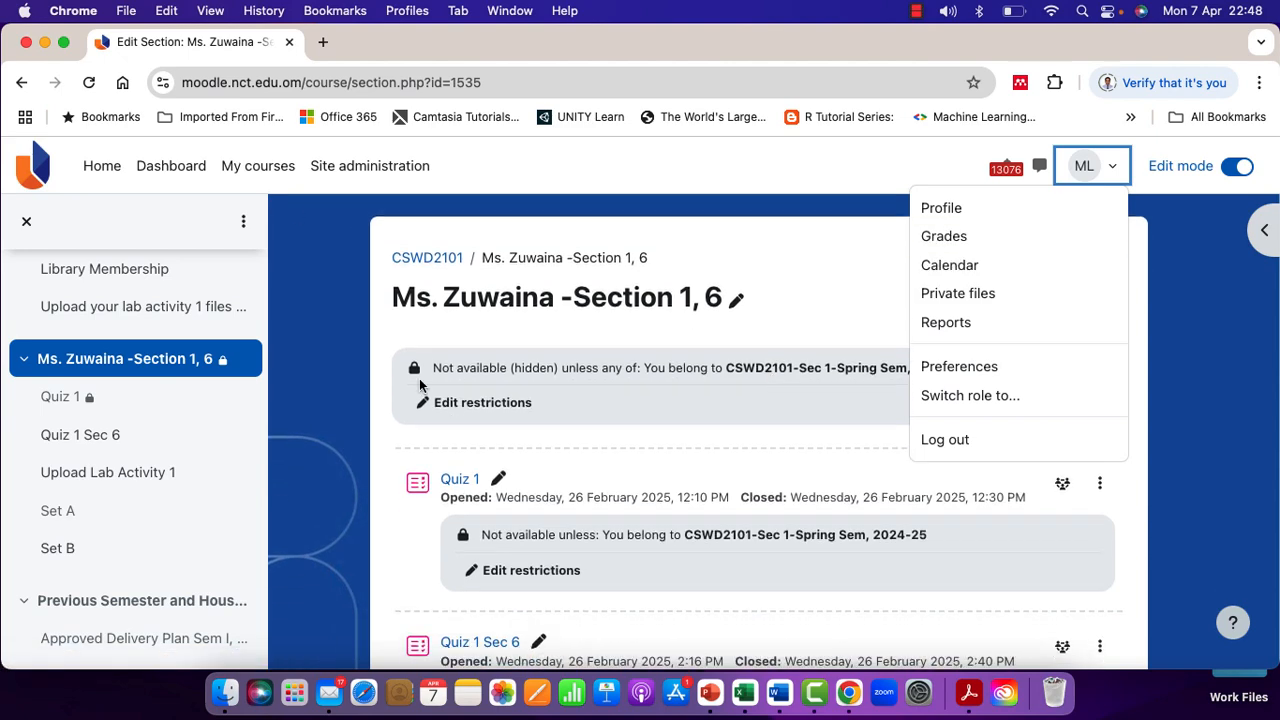
scroll(180, 287, up, 10)
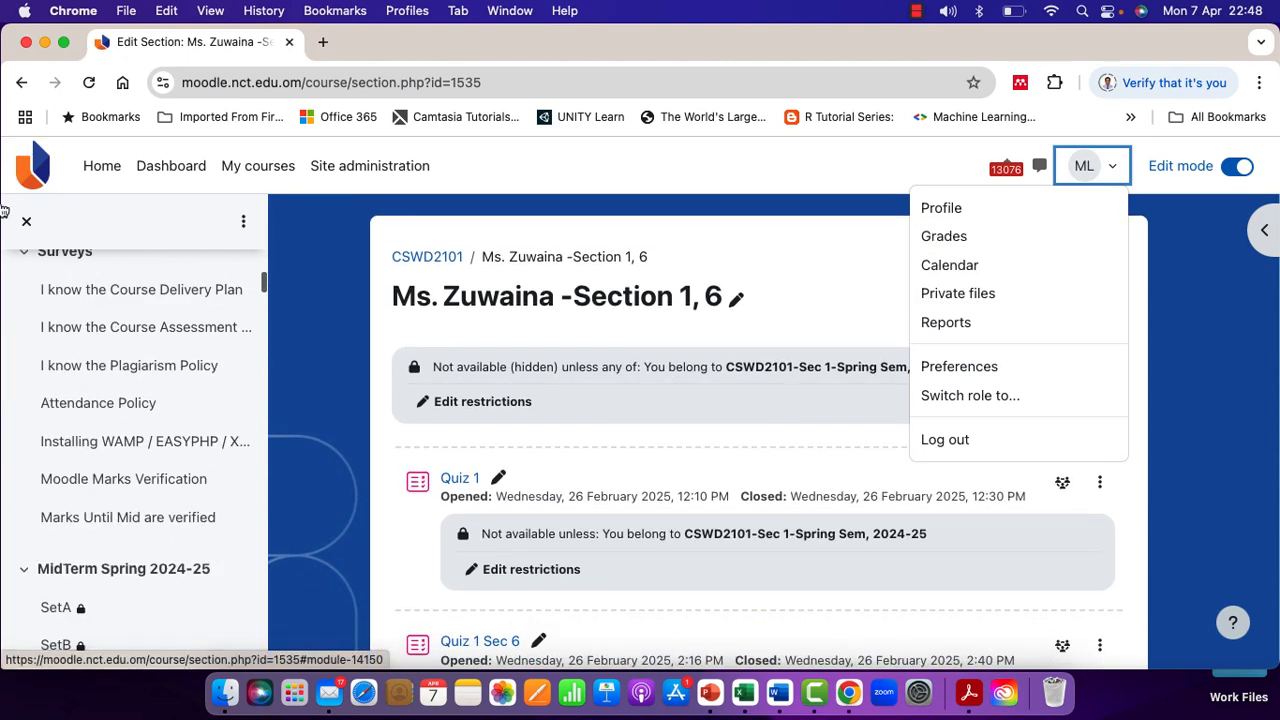
click(27, 227)
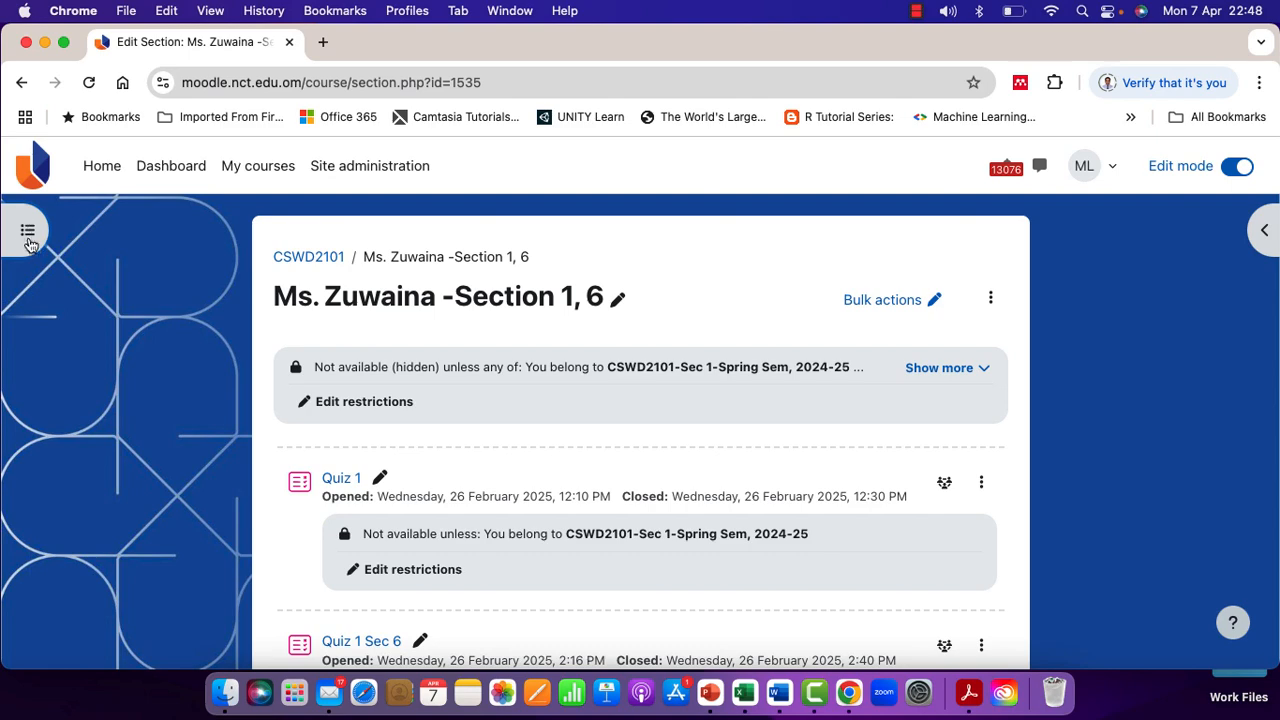
click(28, 228)
scroll(145, 312, up, 5)
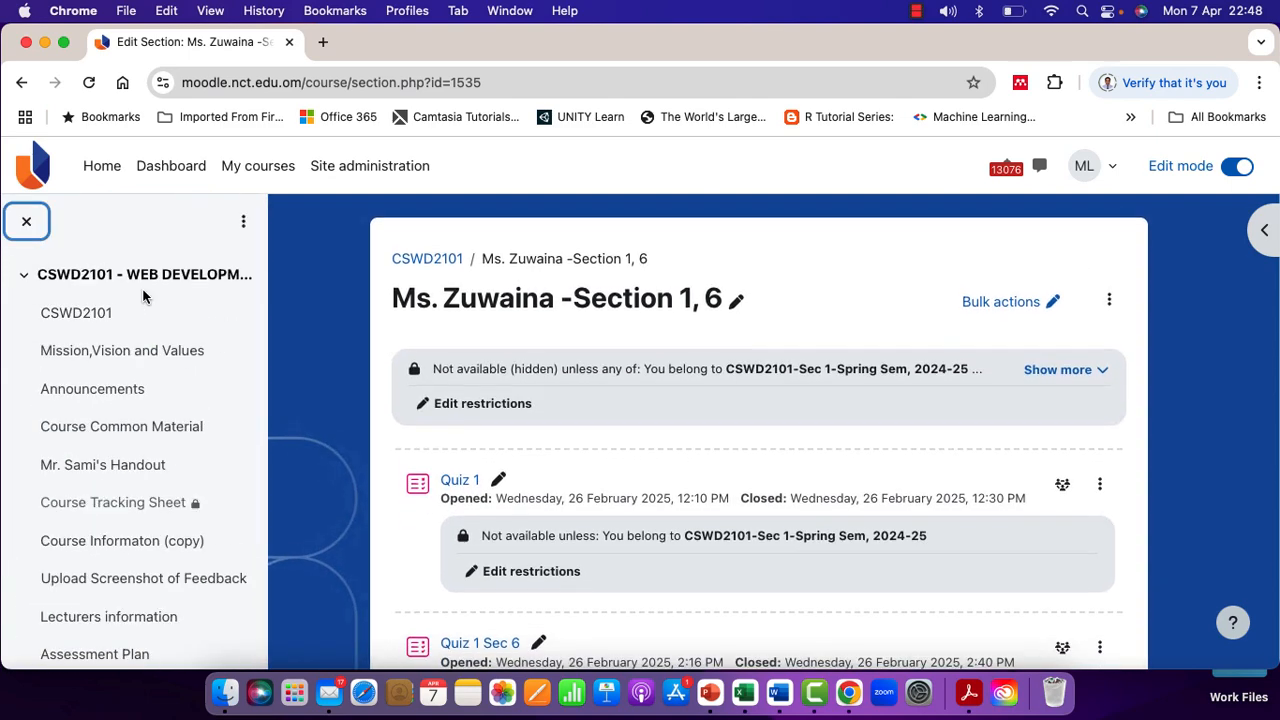
click(145, 274)
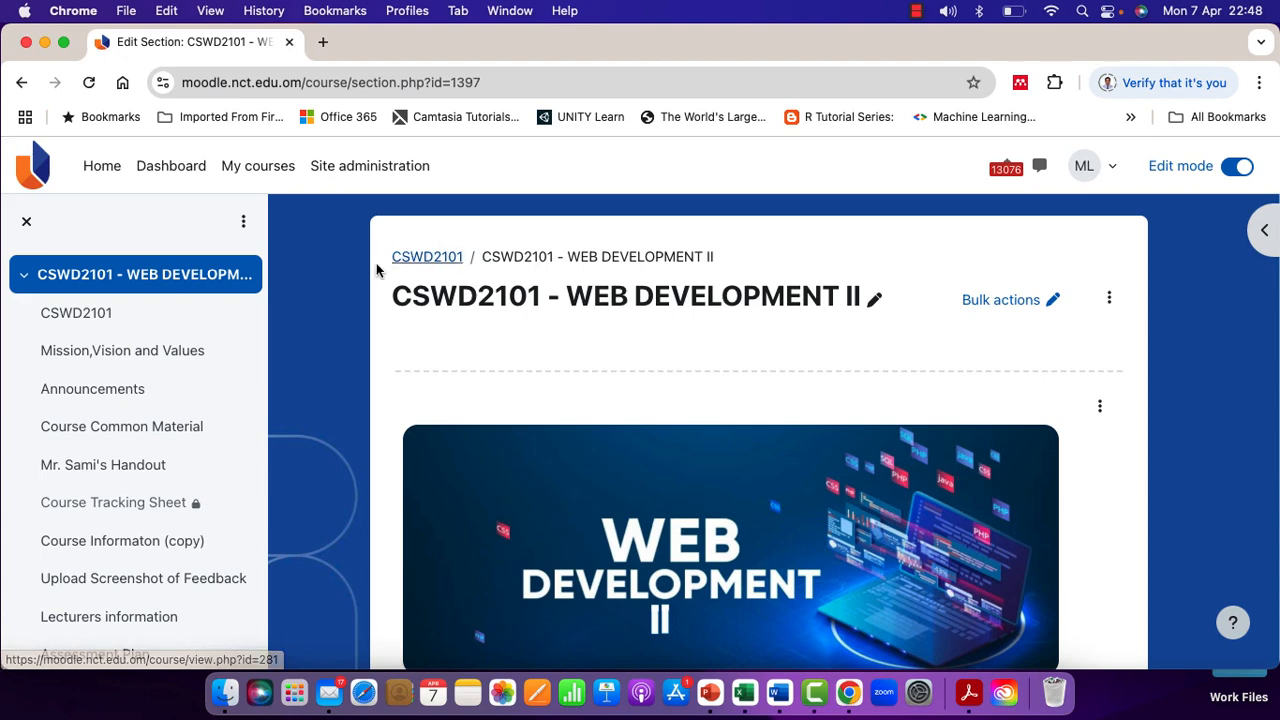
click(411, 265)
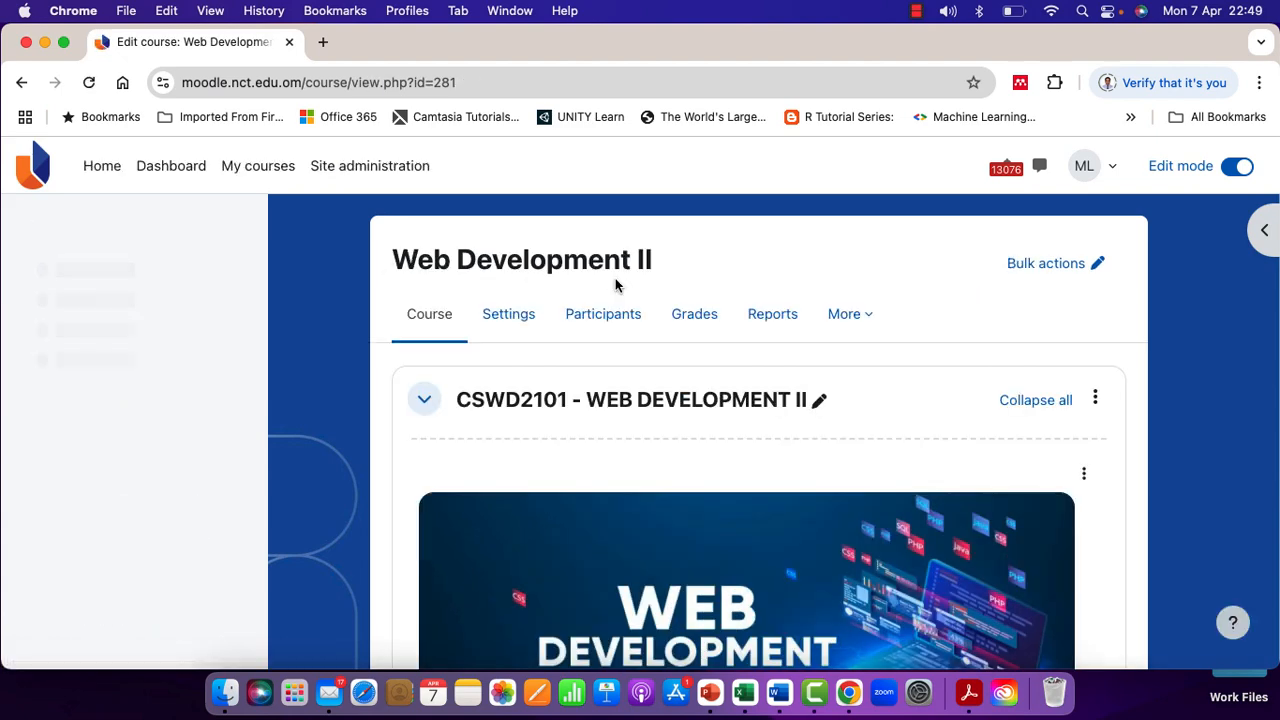
Step: In the course participants, replace the Teacher, Manager participant's group with CSWD2101-Sec 1-Spring Sem, 2024-25 and save it
click(620, 314)
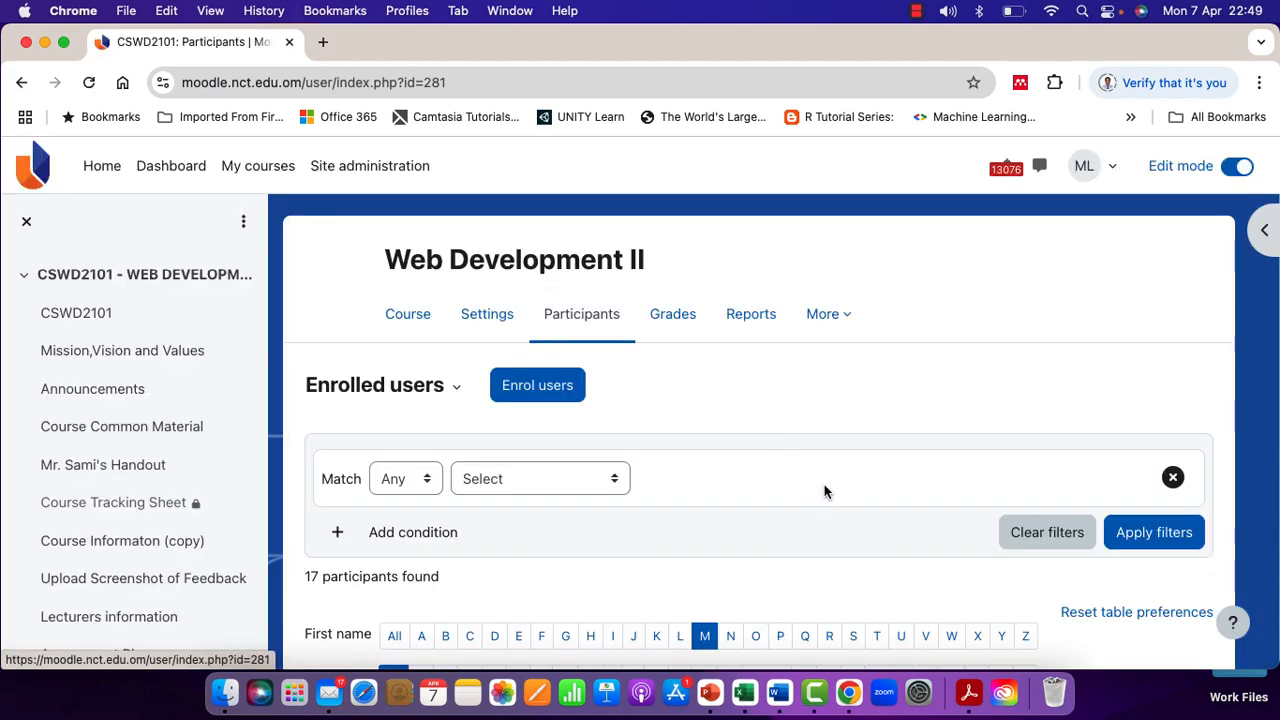
scroll(824, 488, down, 5)
scroll(825, 490, down, 10)
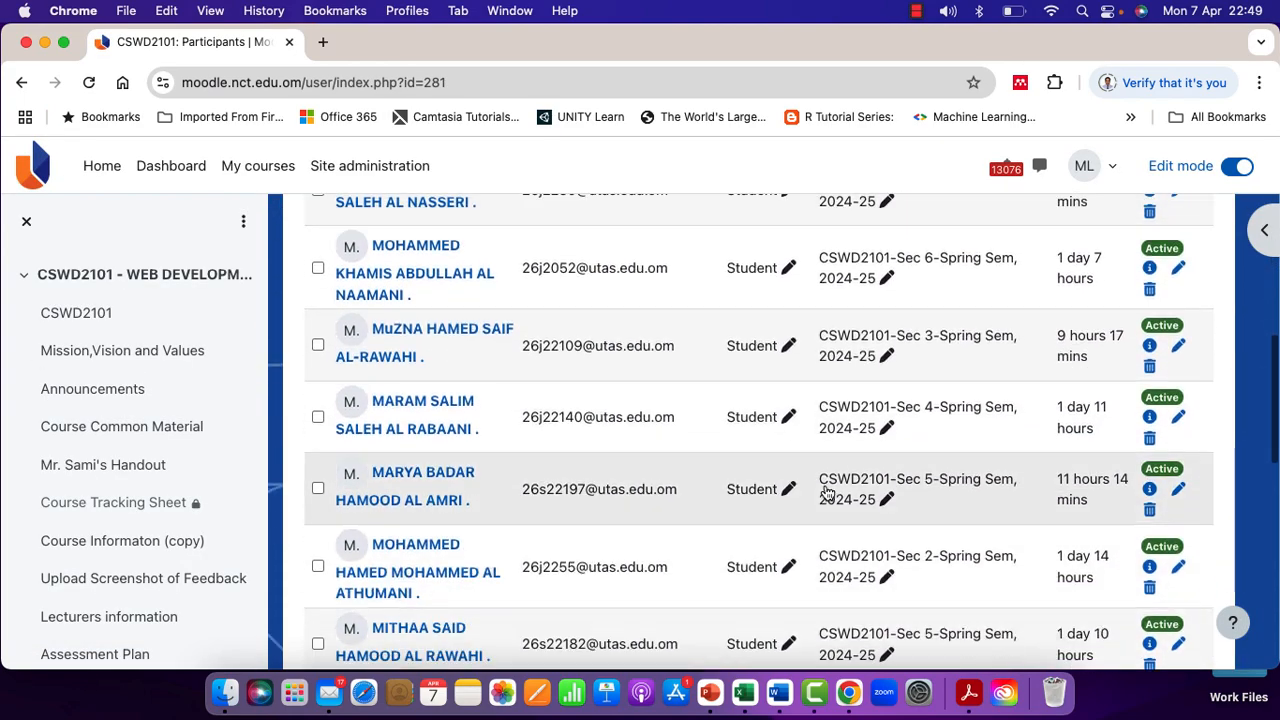
scroll(677, 430, up, 1)
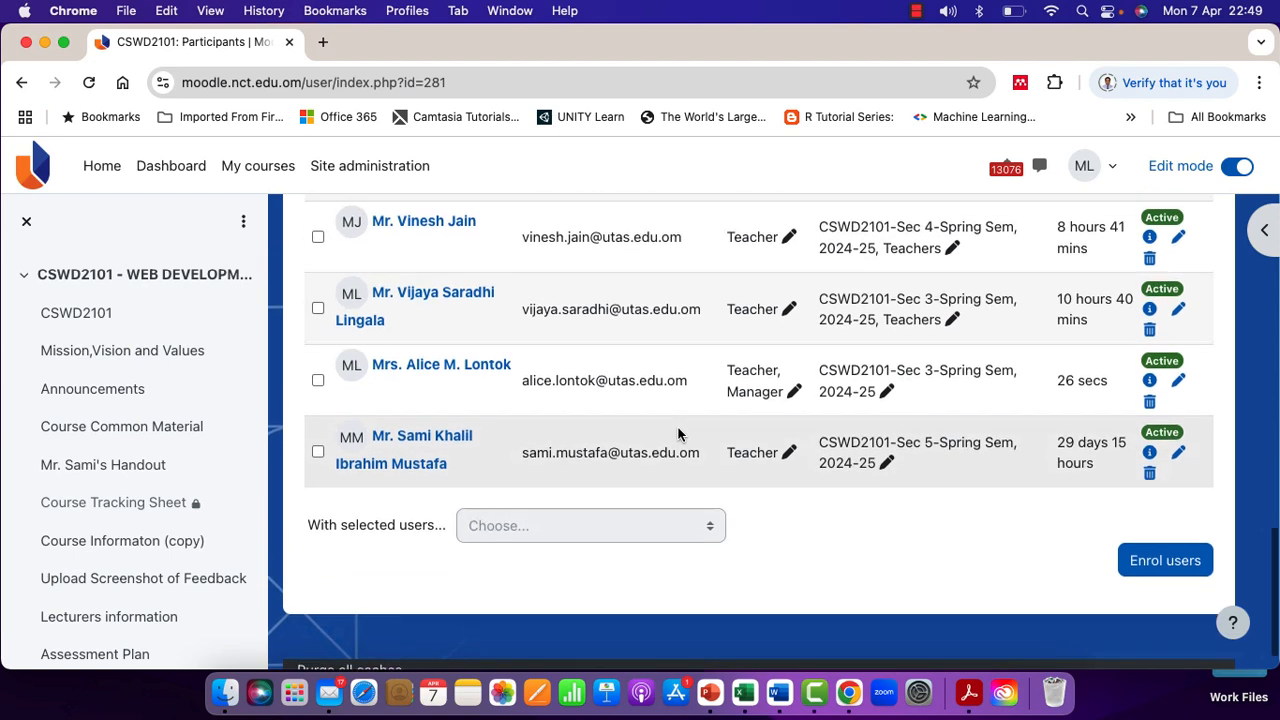
click(882, 396)
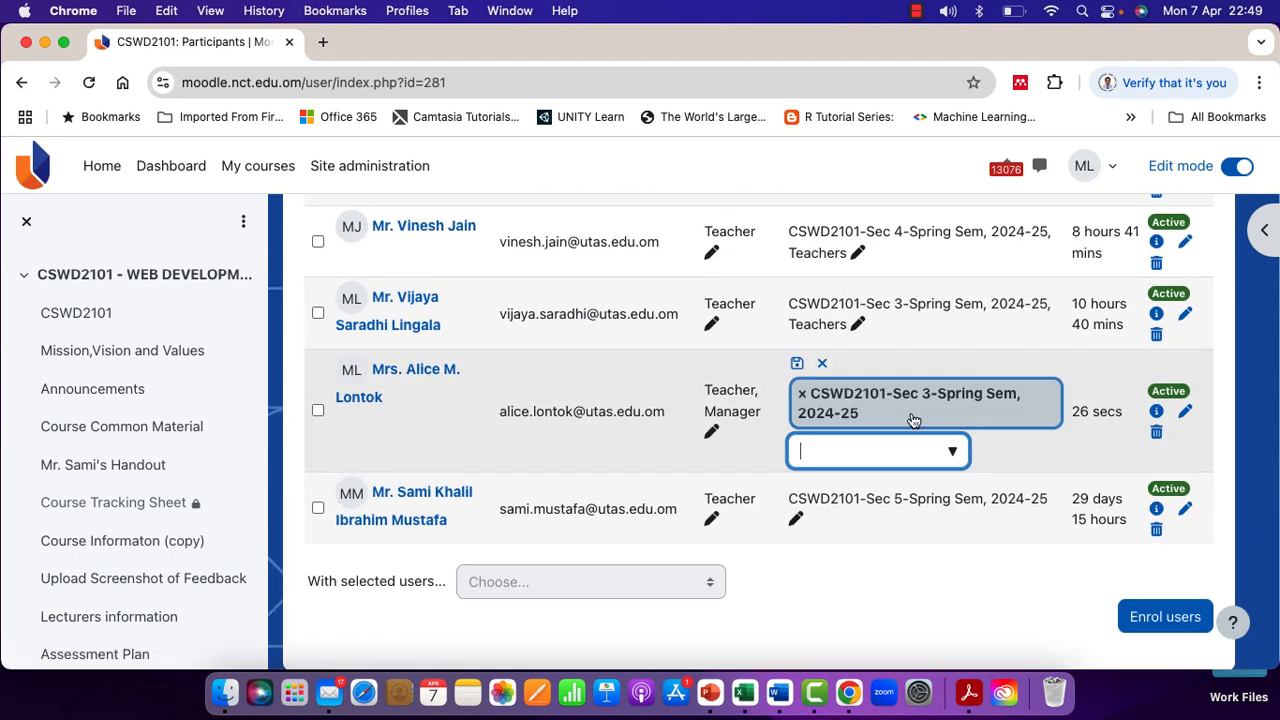
click(956, 453)
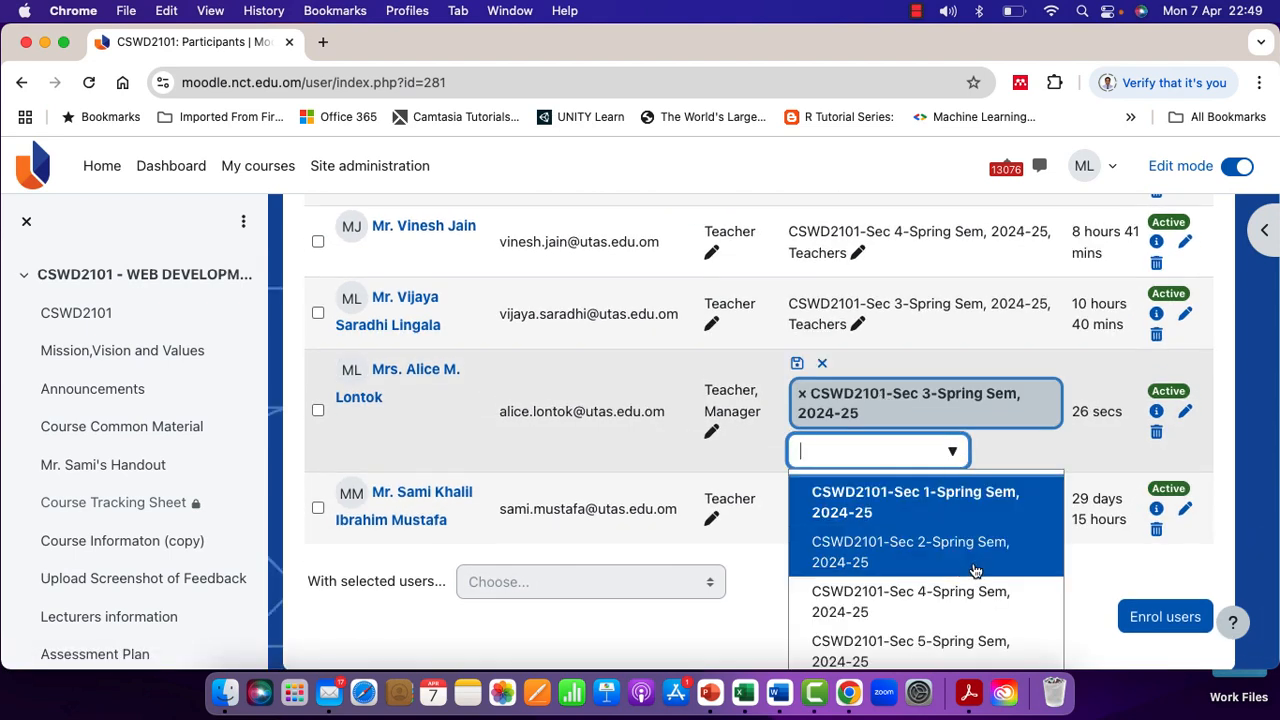
click(952, 508)
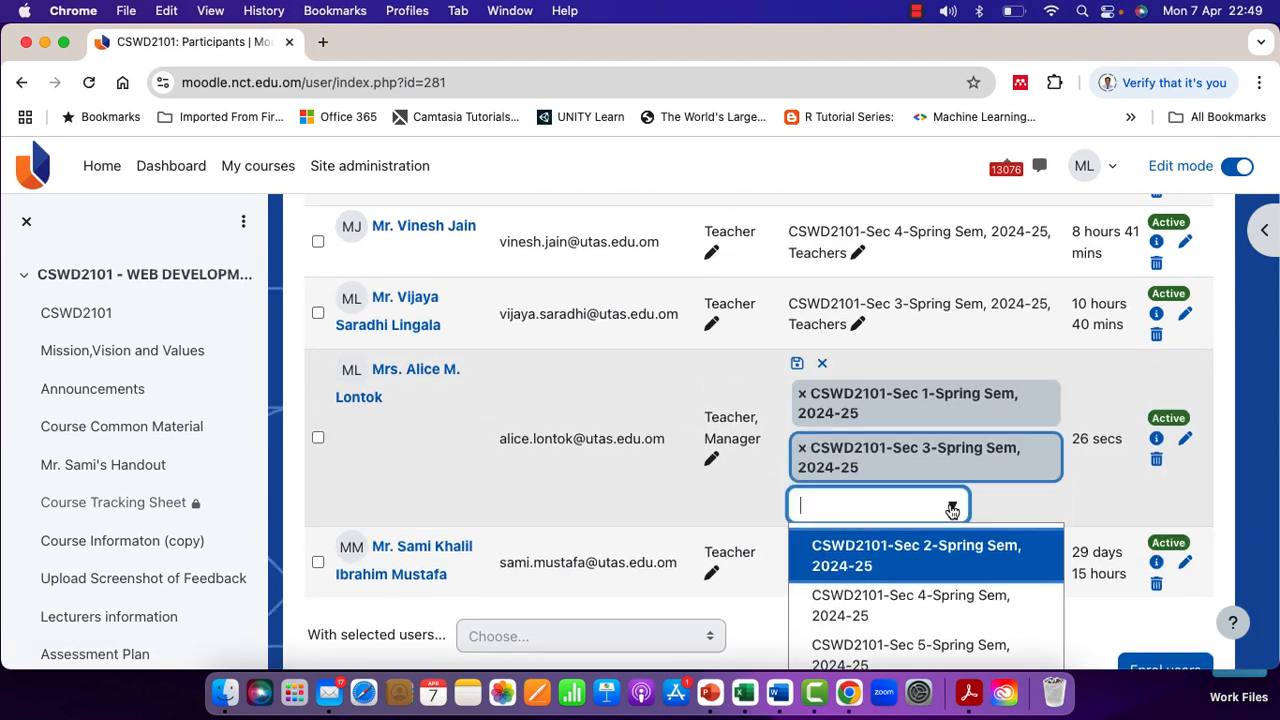
click(801, 447)
click(797, 363)
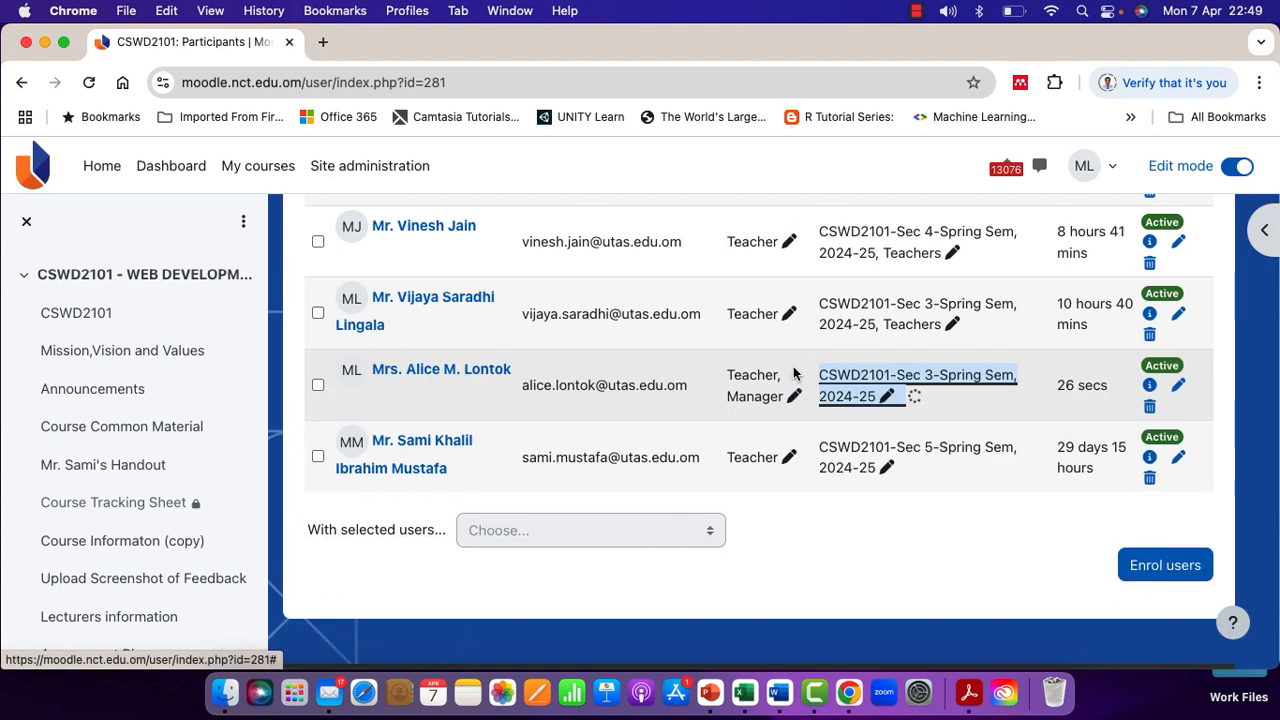
Step: Switch your own role in the Web Development II course to Student
scroll(970, 280, up, 10)
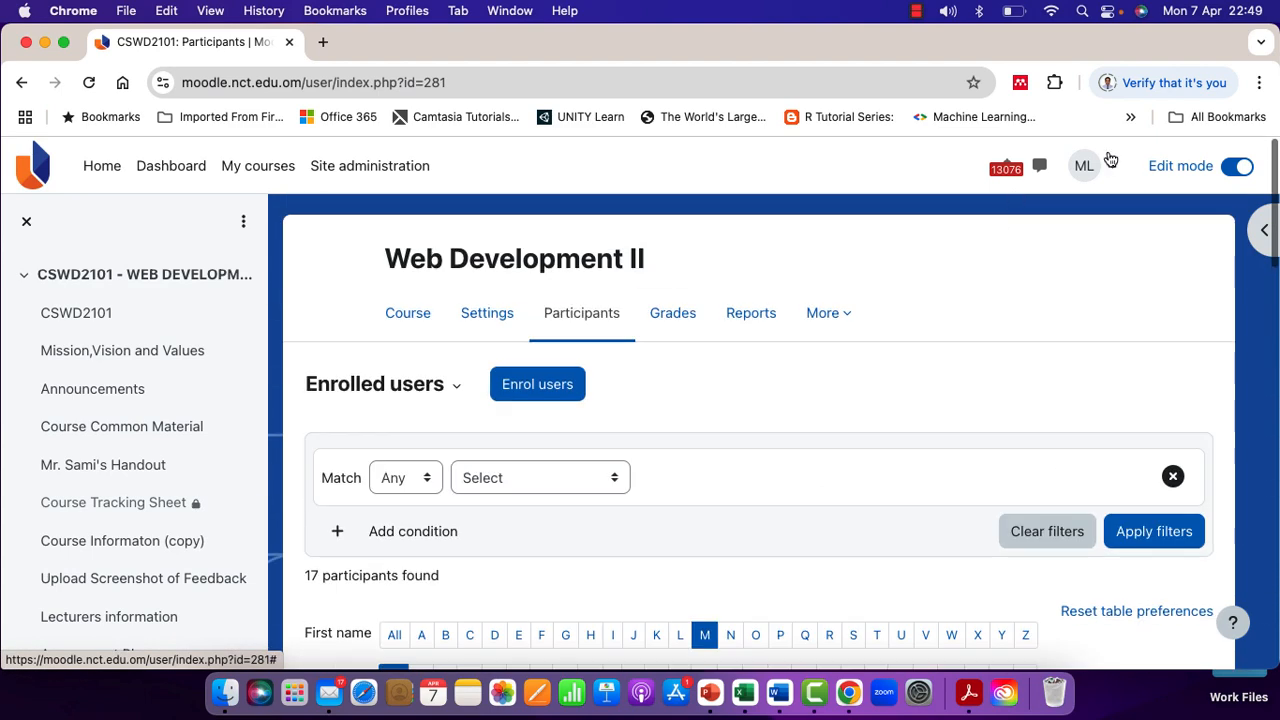
click(1088, 166)
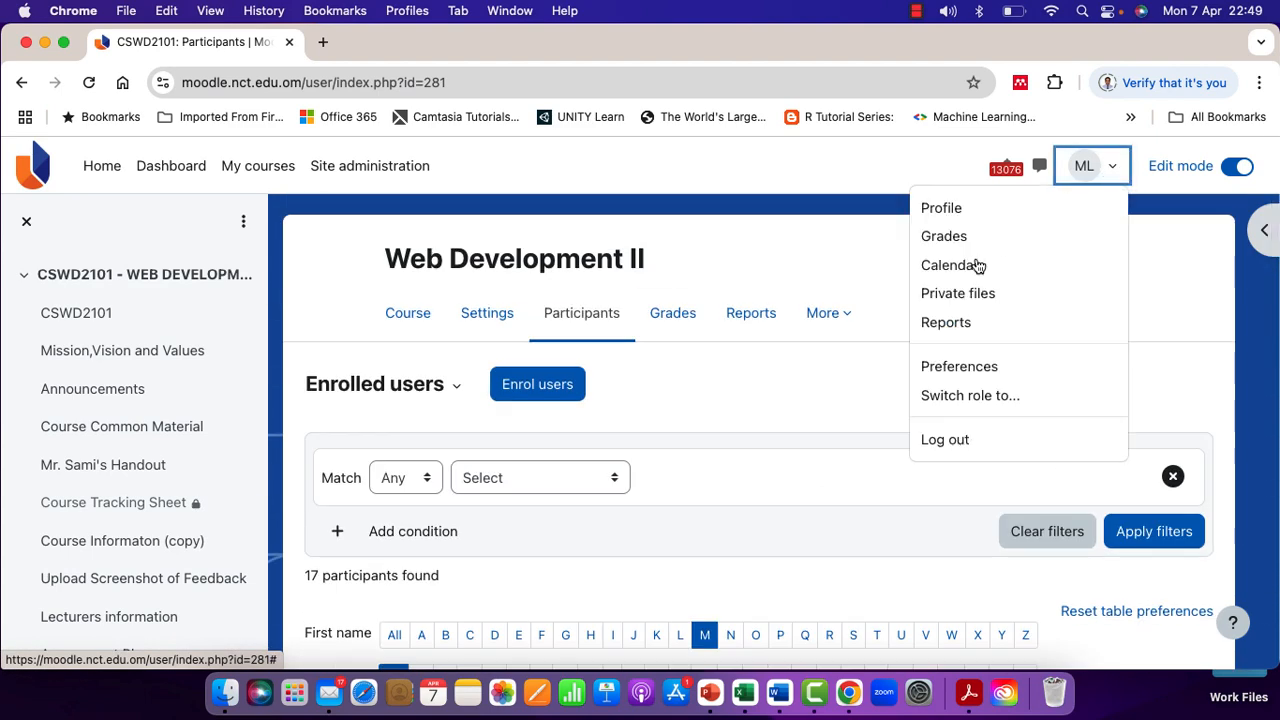
click(957, 396)
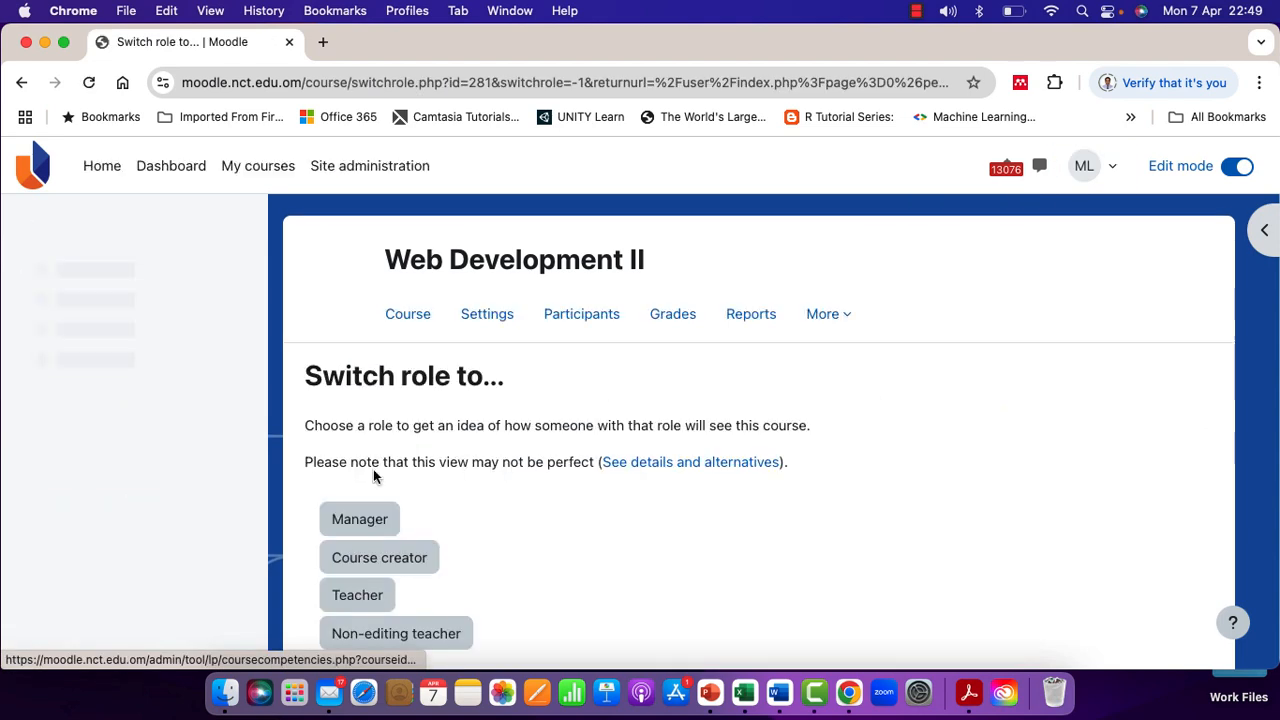
scroll(467, 586, down, 2)
click(370, 576)
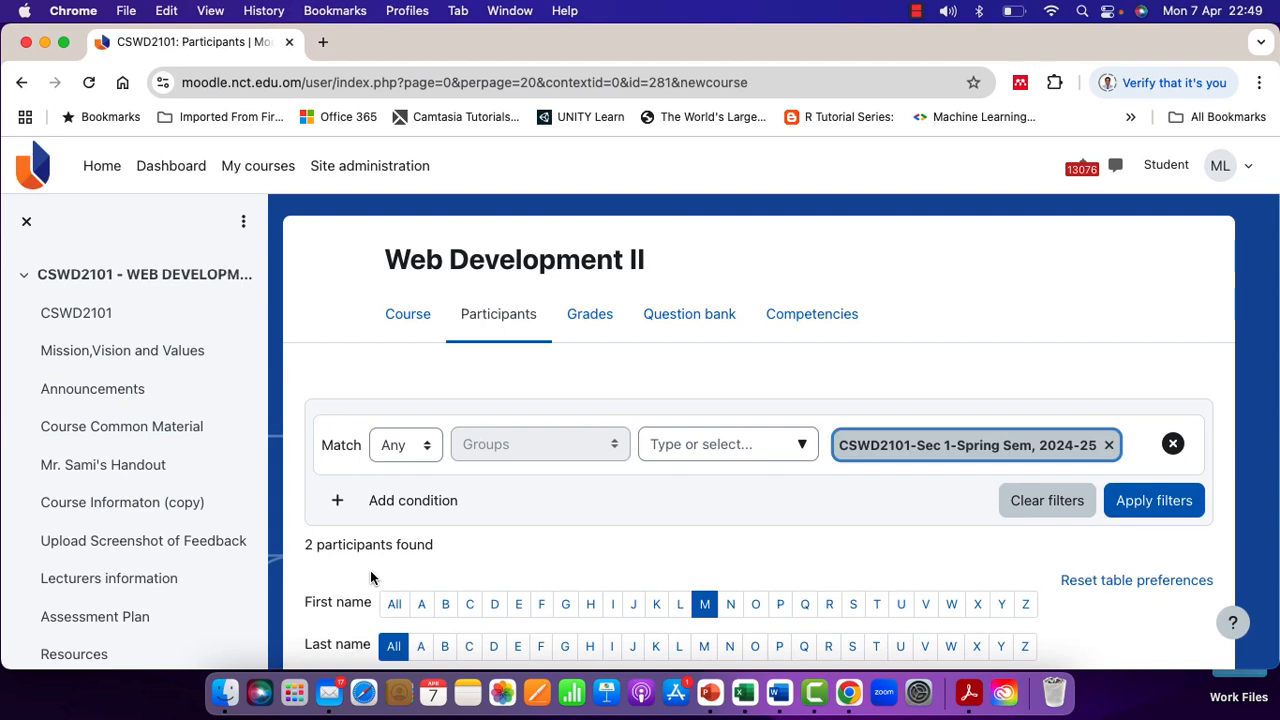
Step: Open the CSWD2101 - WEB DEVELOPMENT II section and examine the course index for the lecturers' sections available to the student role
click(145, 280)
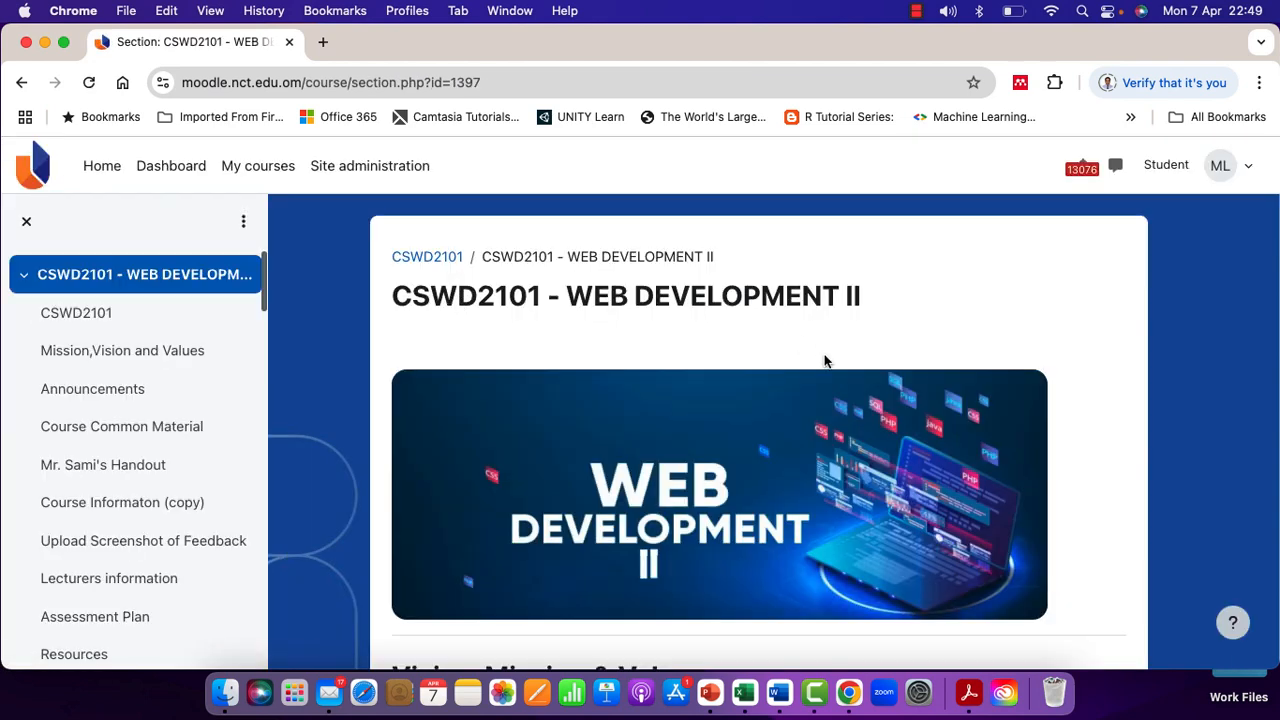
scroll(973, 359, down, 5)
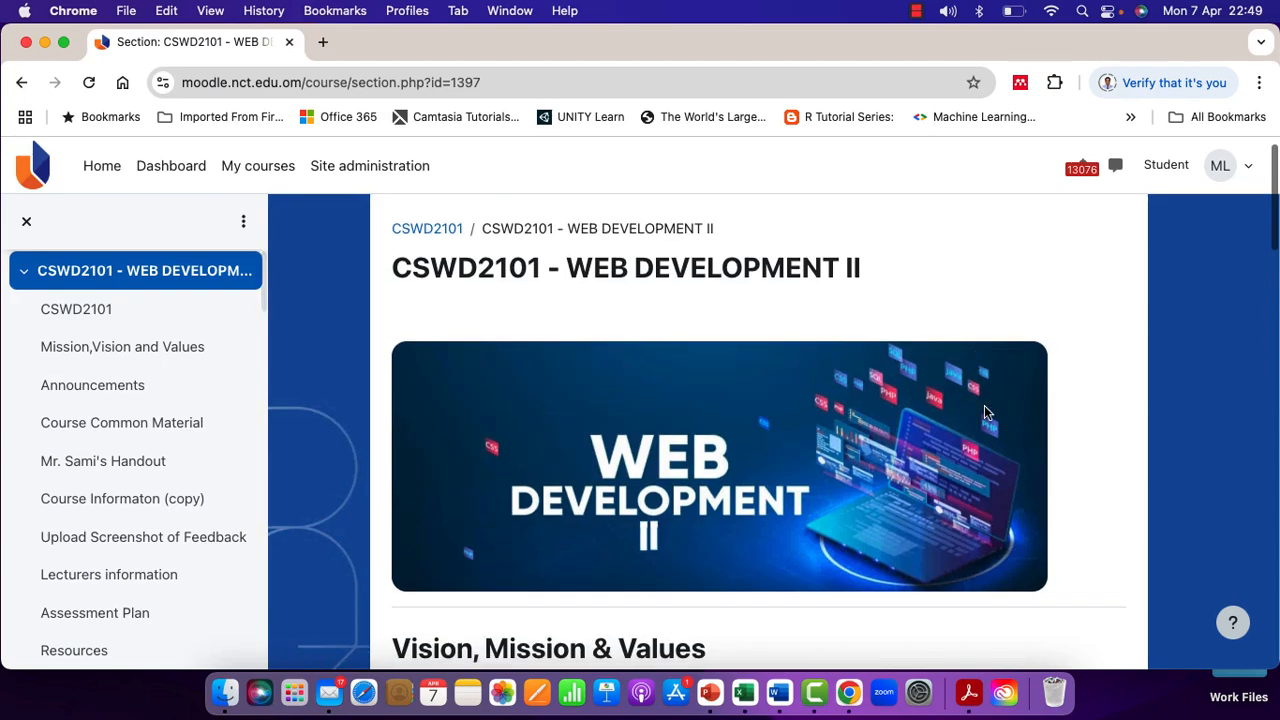
scroll(1004, 461, down, 20)
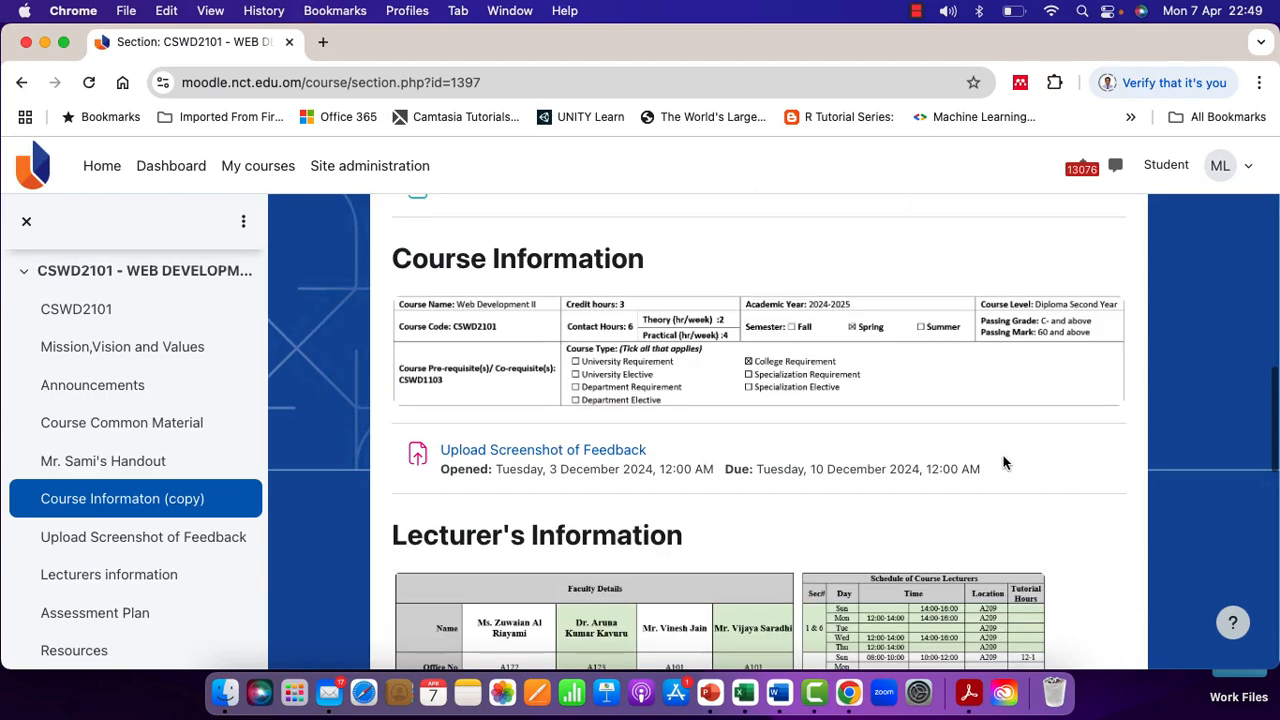
scroll(1003, 461, up, 10)
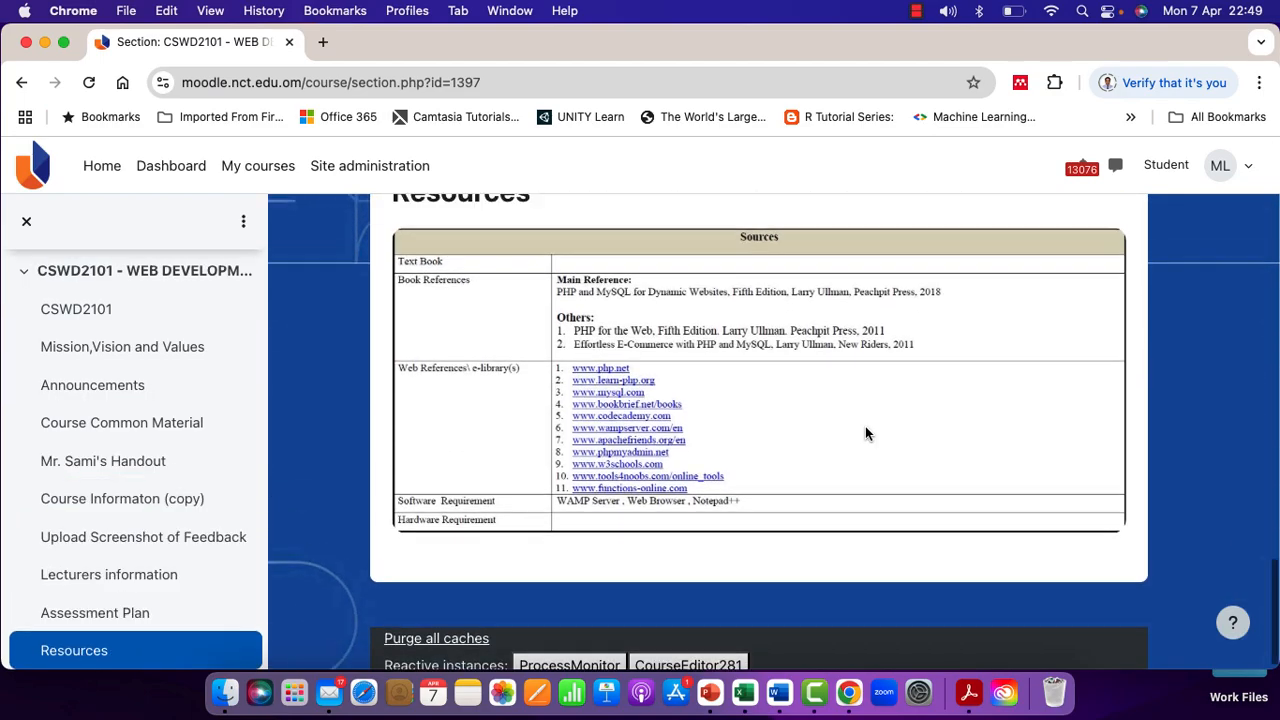
scroll(865, 433, down, 1)
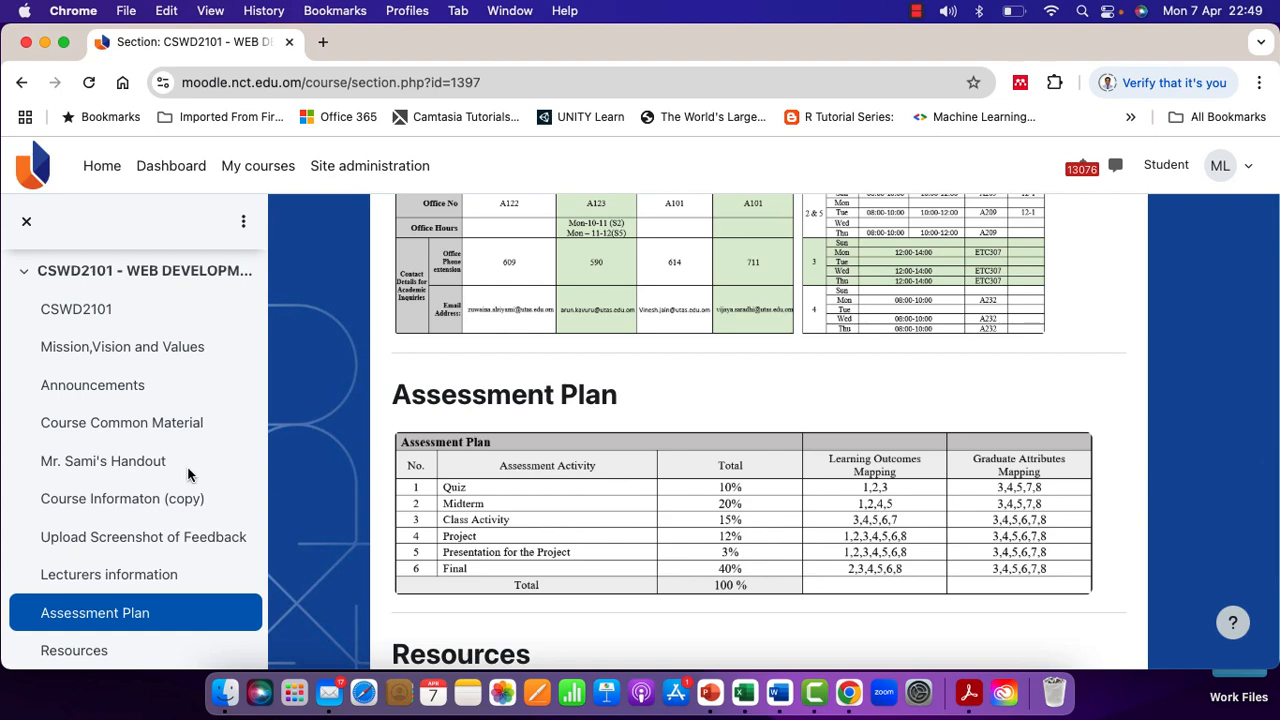
scroll(104, 540, down, 13)
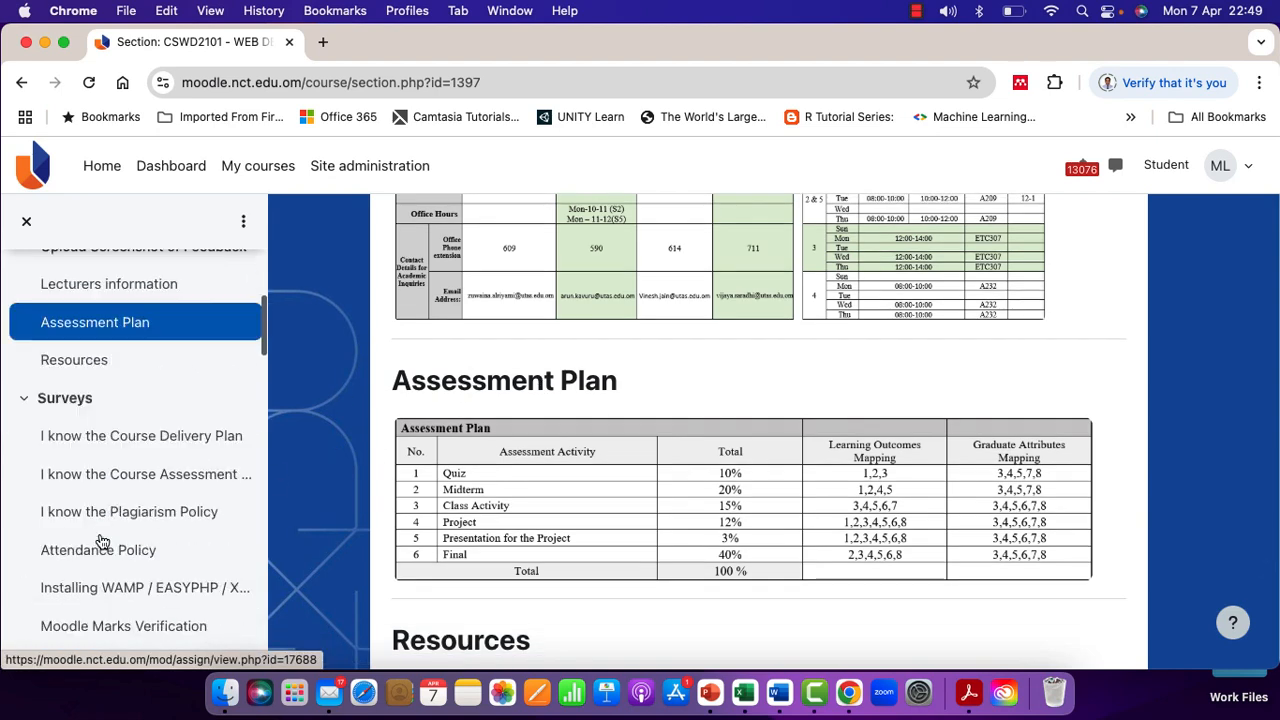
scroll(100, 540, down, 15)
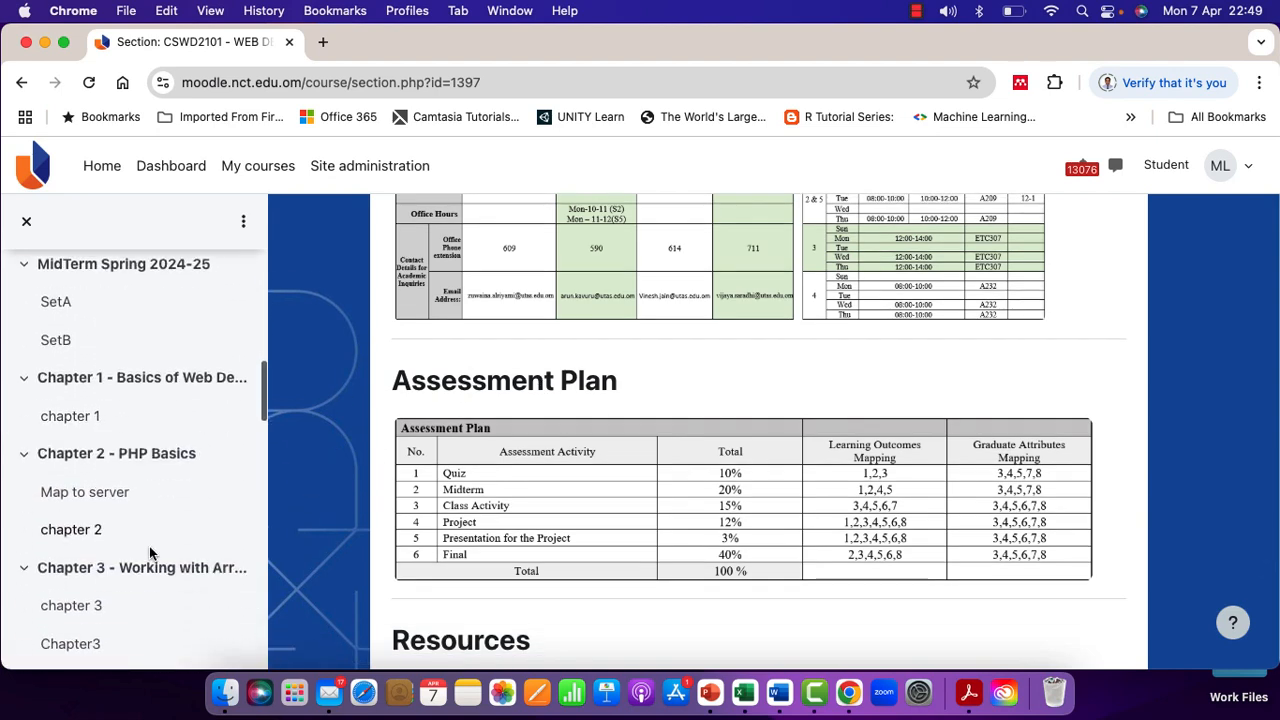
scroll(150, 553, down, 2)
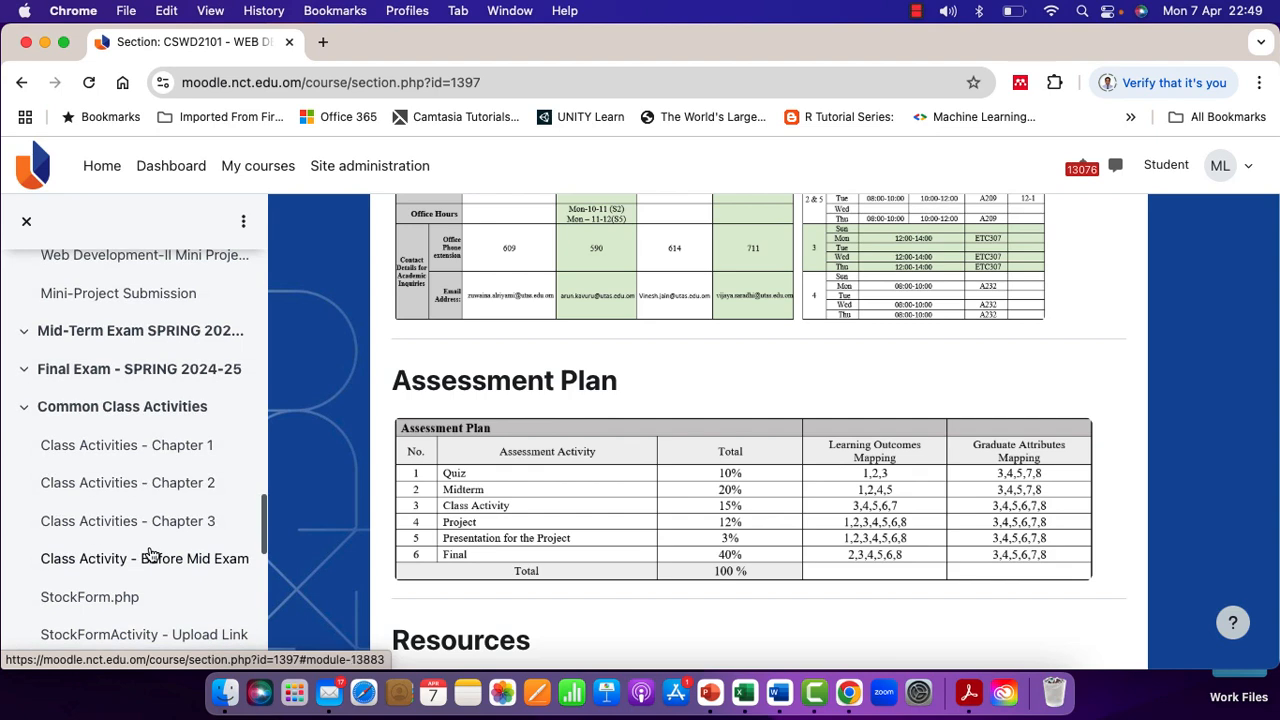
scroll(150, 550, down, 5)
scroll(150, 553, down, 15)
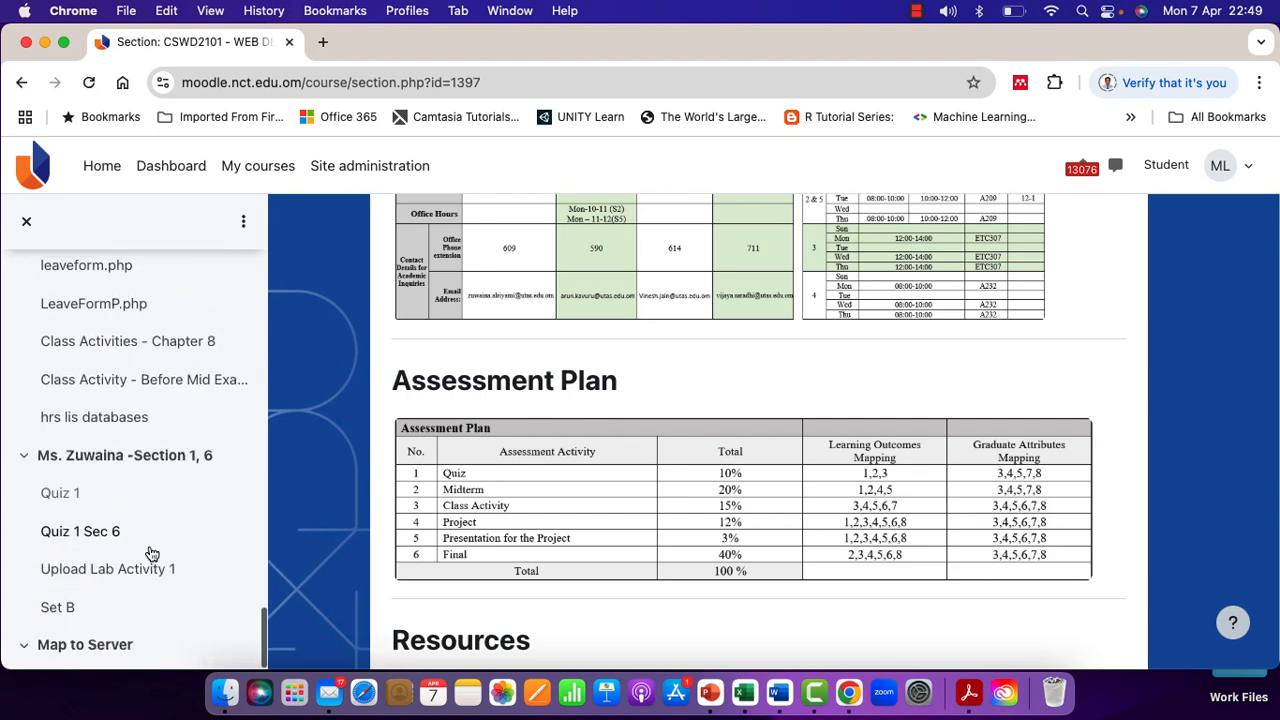
Step: Examine the full course index, from the general resources through the class activities to the lecturer's Section 1, 6 section, for what a student can access
scroll(150, 381, up, 5)
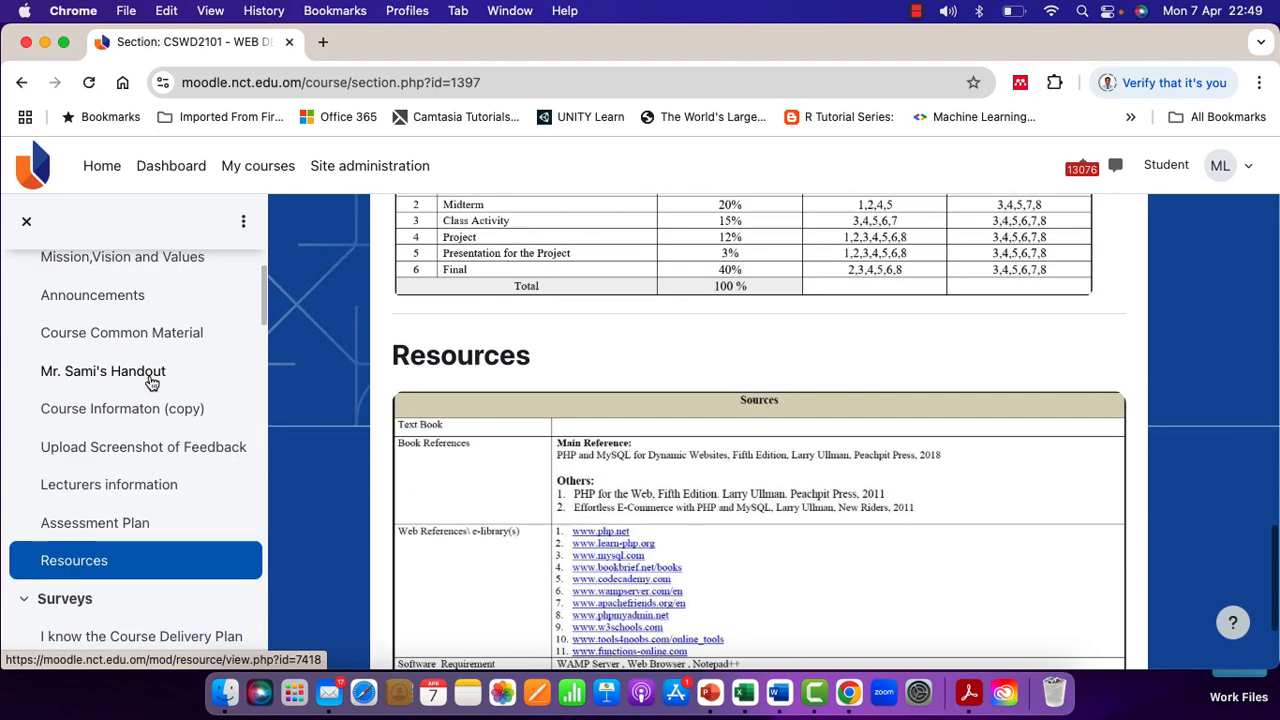
scroll(188, 453, up, 1)
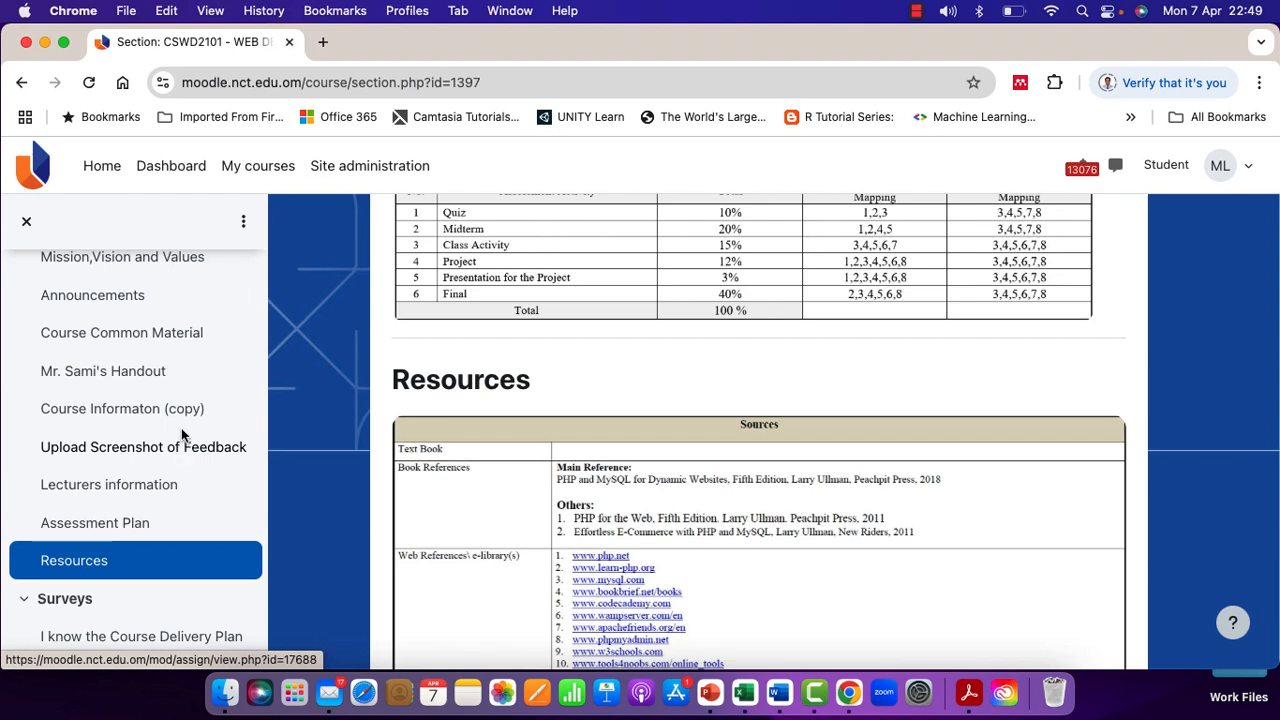
scroll(160, 440, down, 5)
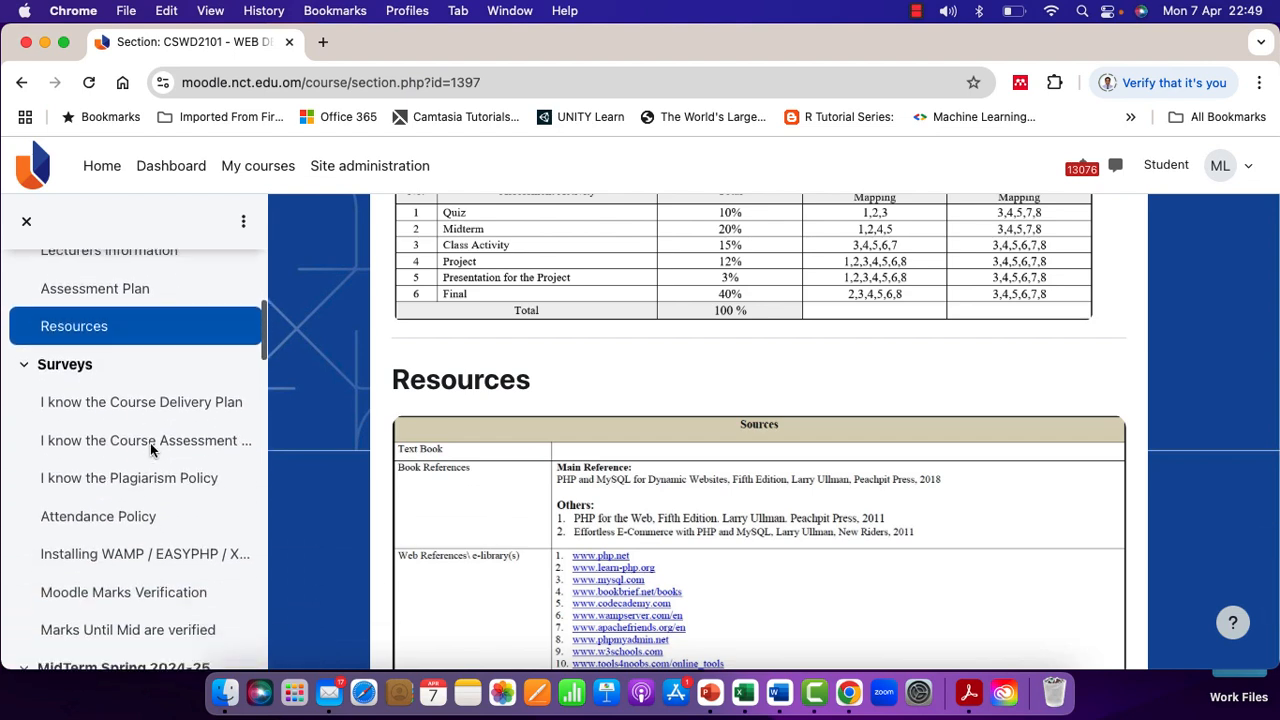
scroll(150, 450, down, 20)
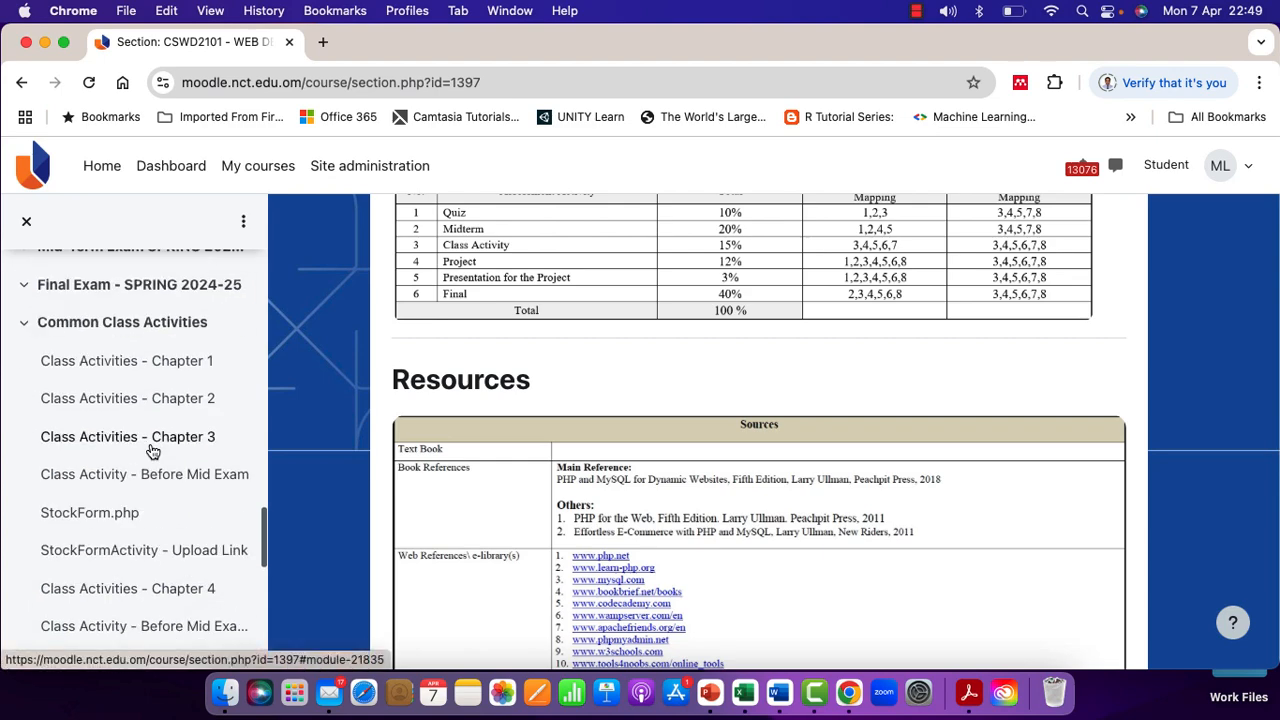
scroll(150, 450, up, 6)
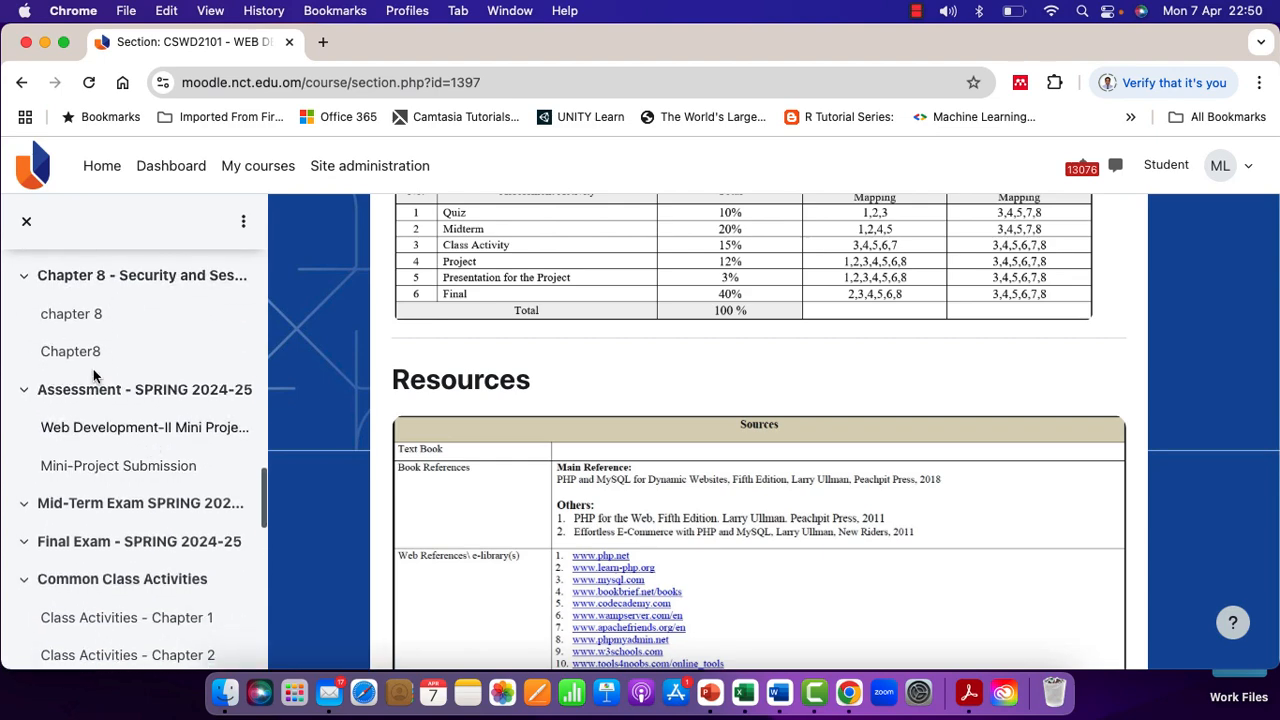
scroll(145, 423, down, 10)
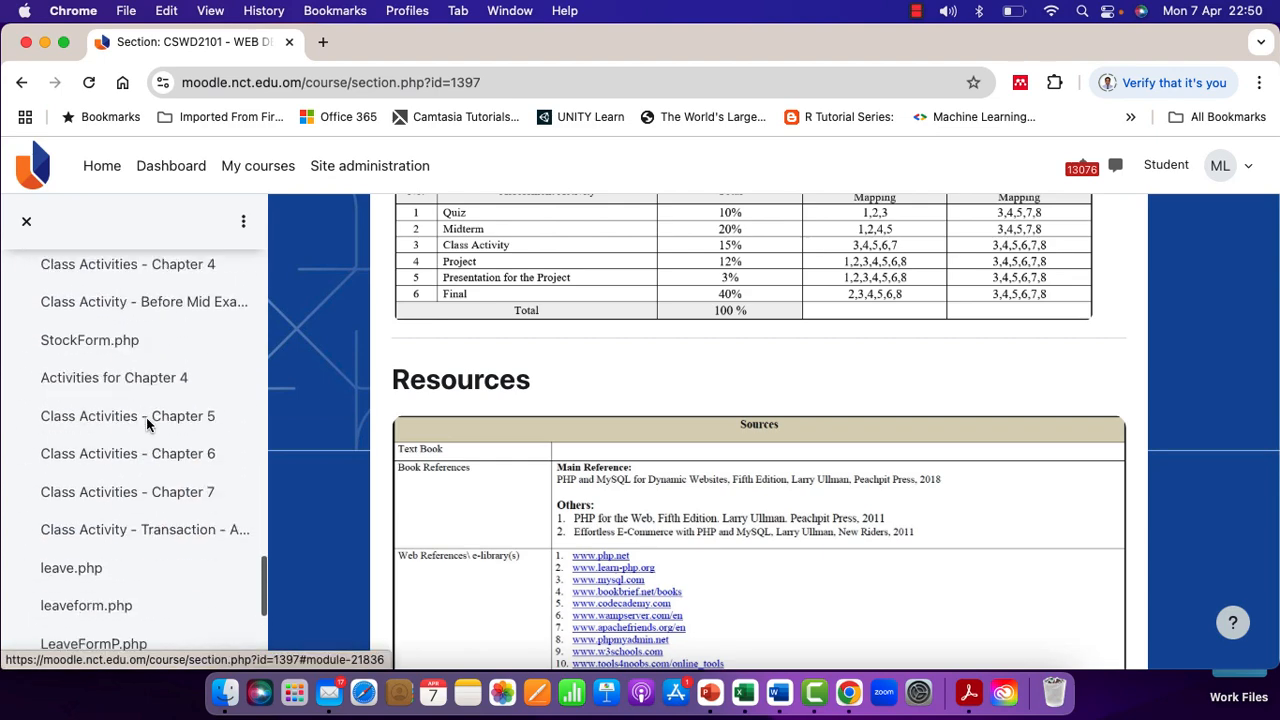
scroll(146, 417, down, 7)
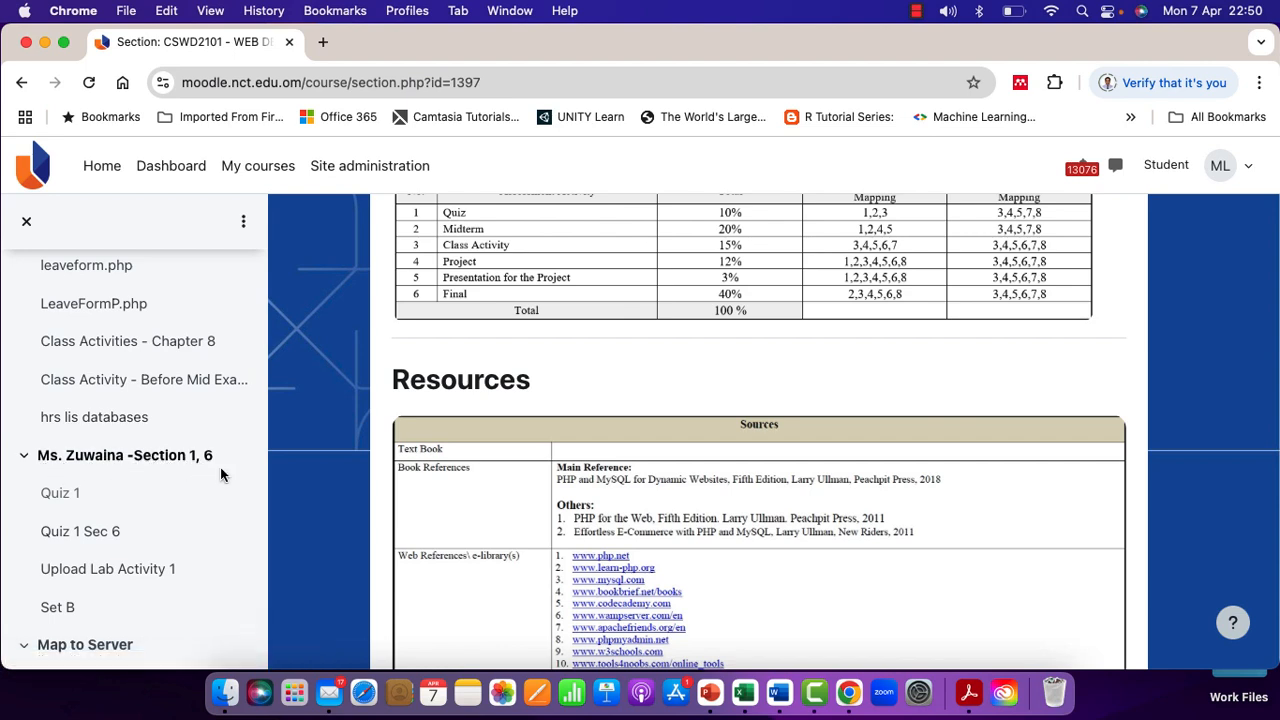
scroll(182, 480, down, 1)
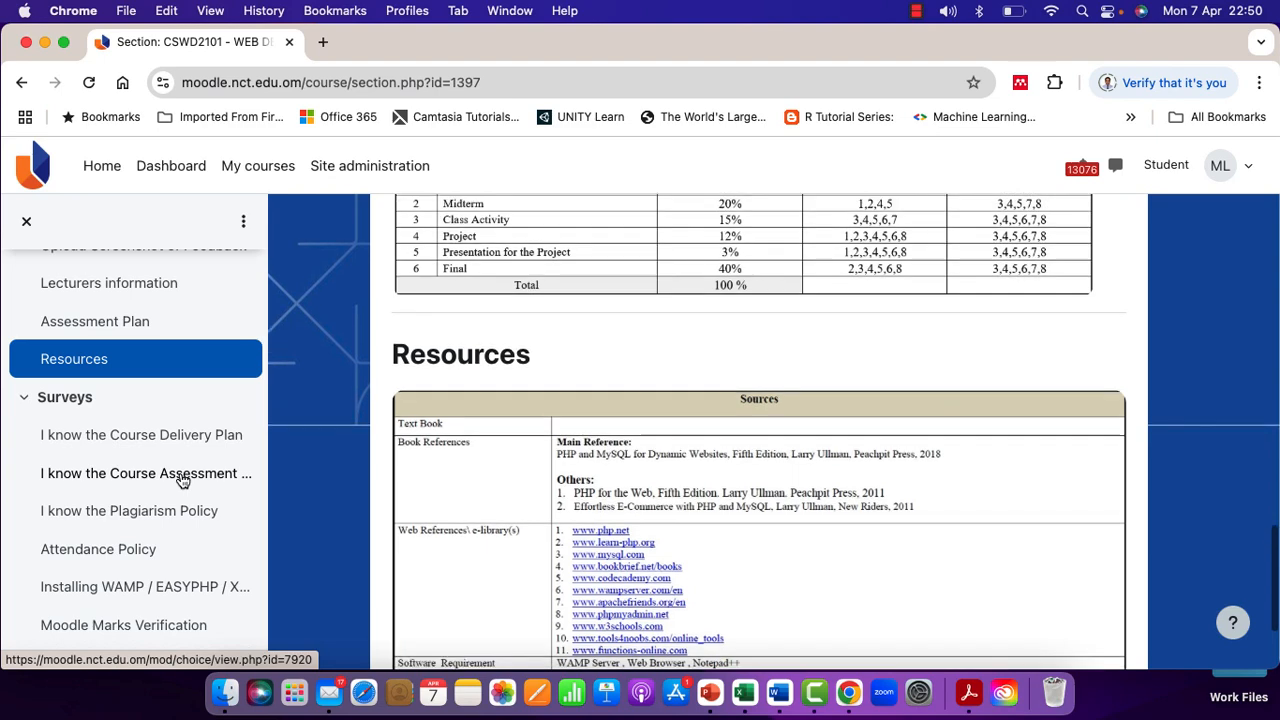
scroll(182, 480, up, 3)
scroll(143, 510, down, 15)
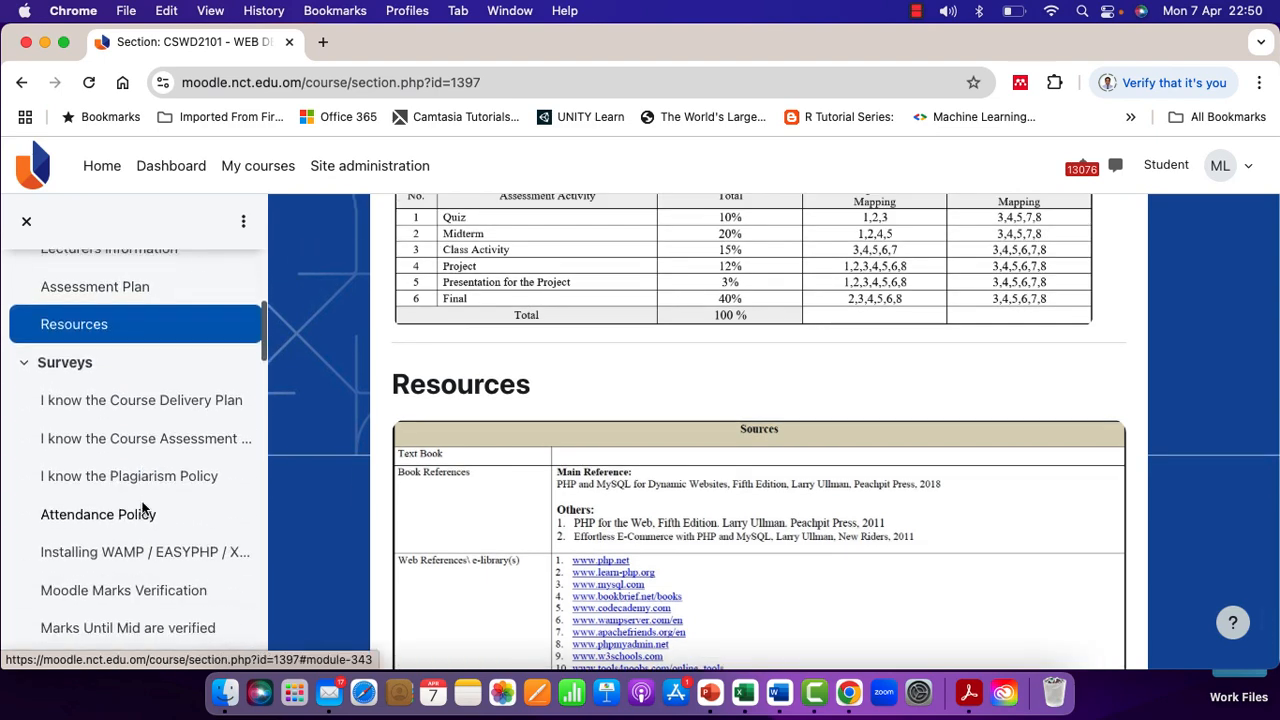
scroll(143, 510, down, 2)
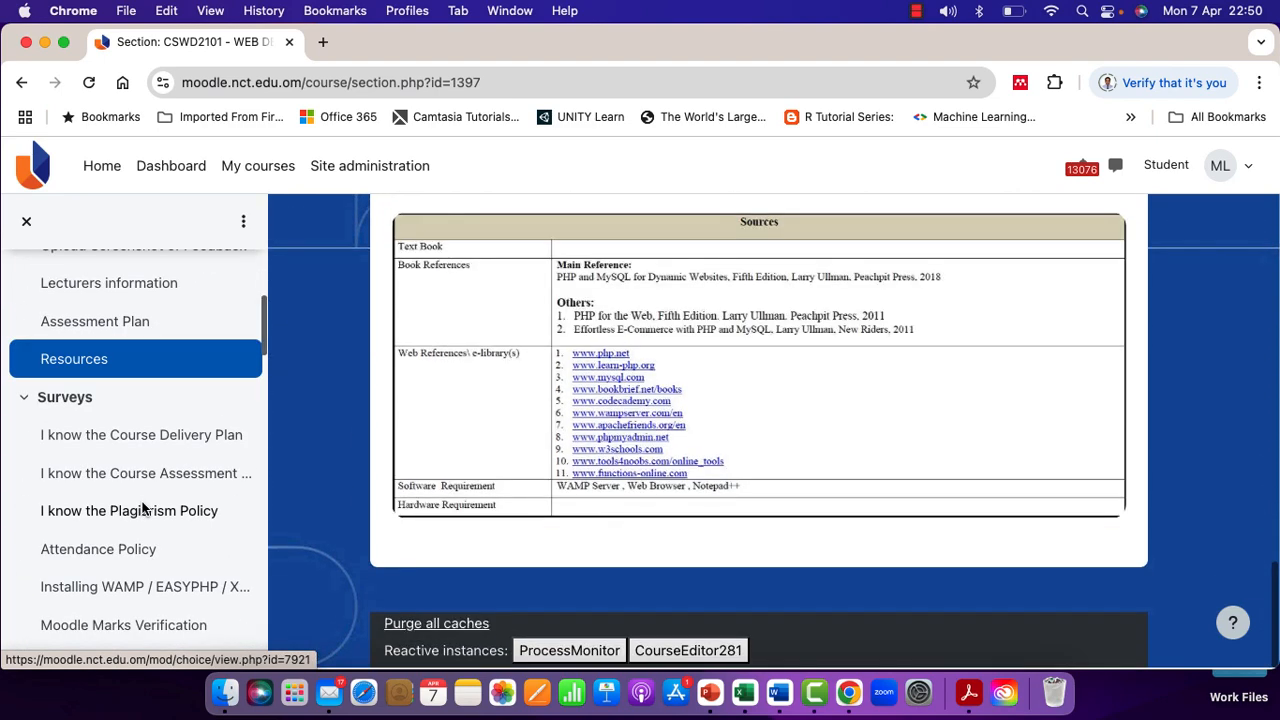
scroll(145, 405, up, 3)
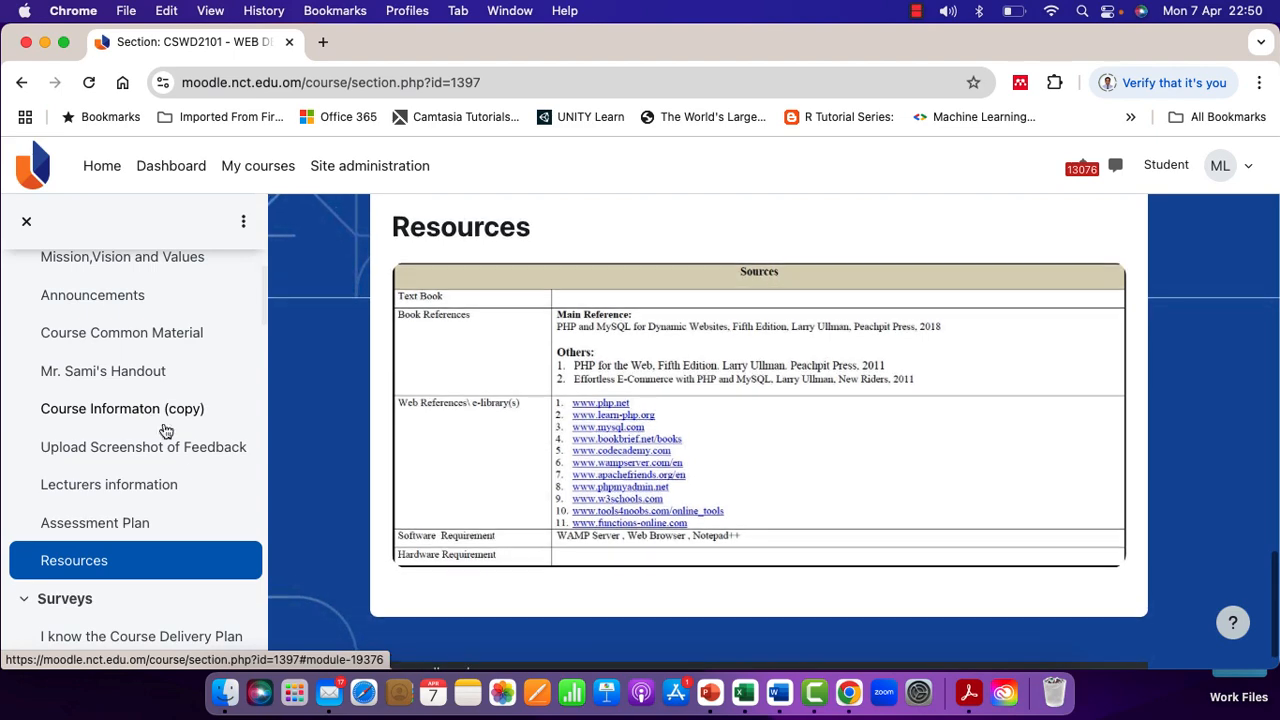
scroll(180, 434, up, 2)
scroll(110, 386, down, 15)
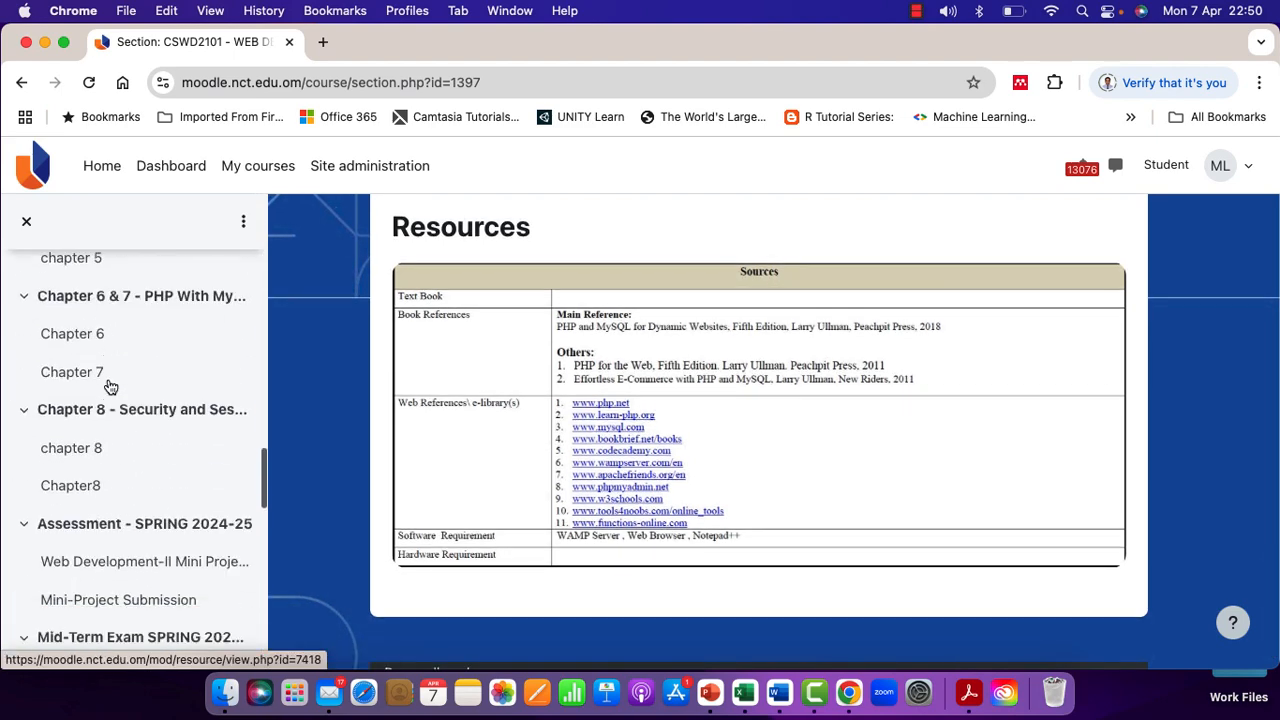
scroll(111, 386, down, 4)
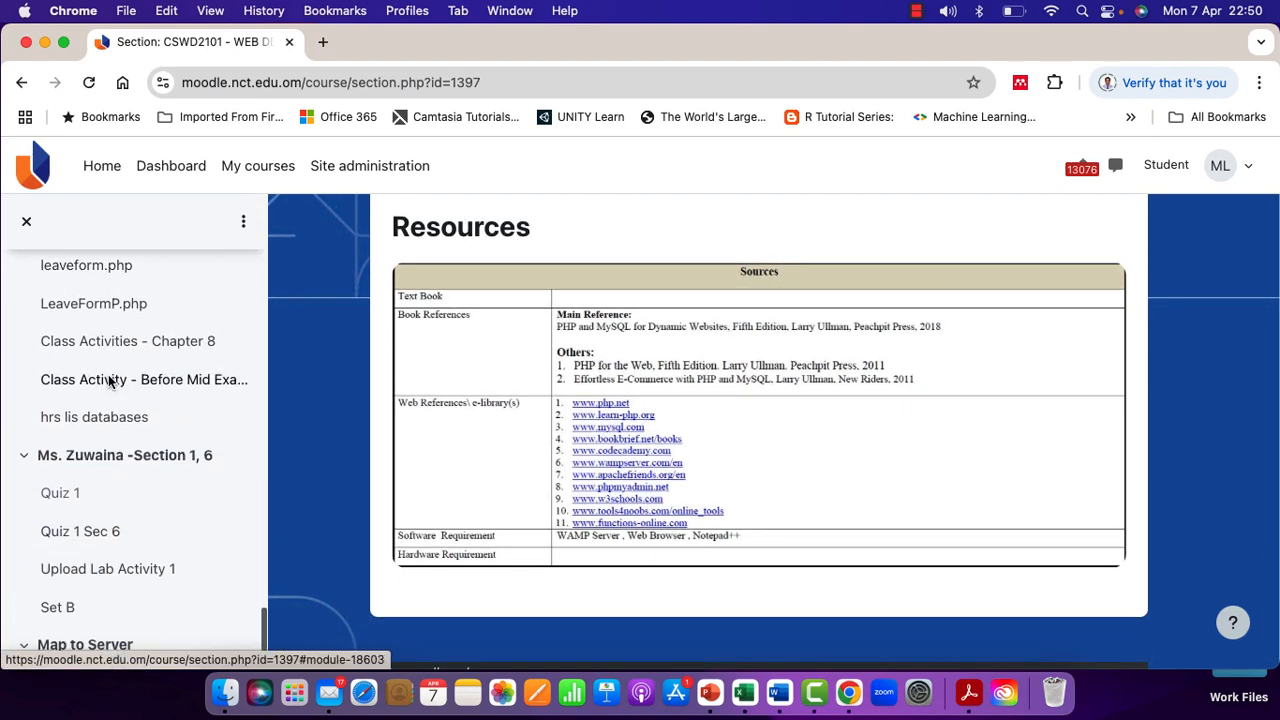
scroll(110, 378, up, 2)
scroll(122, 484, up, 4)
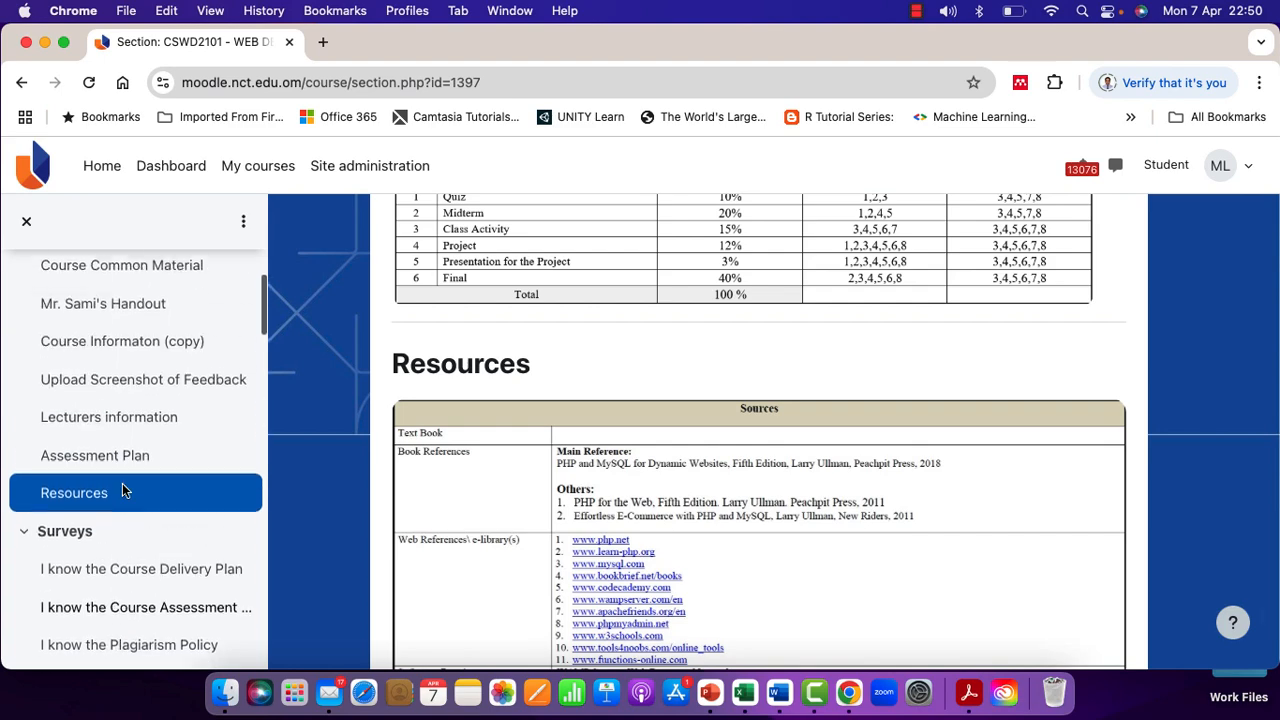
scroll(123, 485, down, 3)
scroll(123, 487, down, 12)
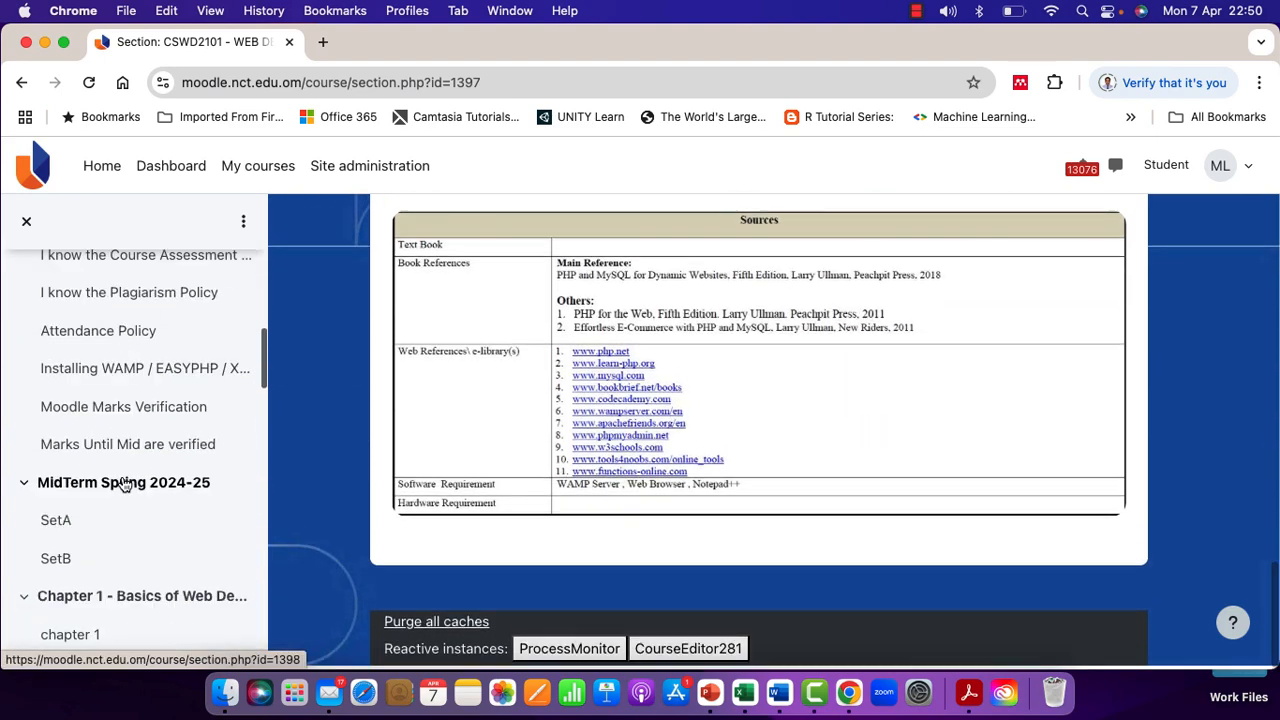
scroll(123, 484, down, 3)
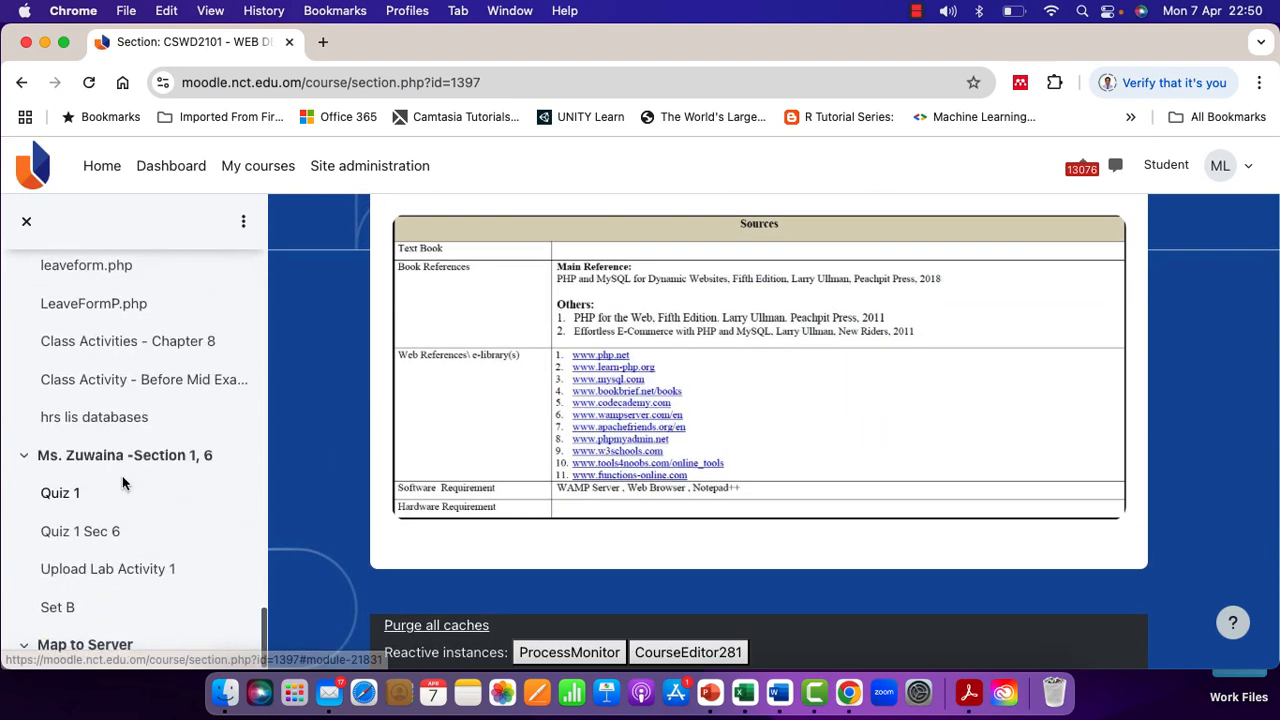
Step: View Quiz 1 Sec 6 in the lecturer's Section 1, 6 section as a student, and return to the course page
click(105, 457)
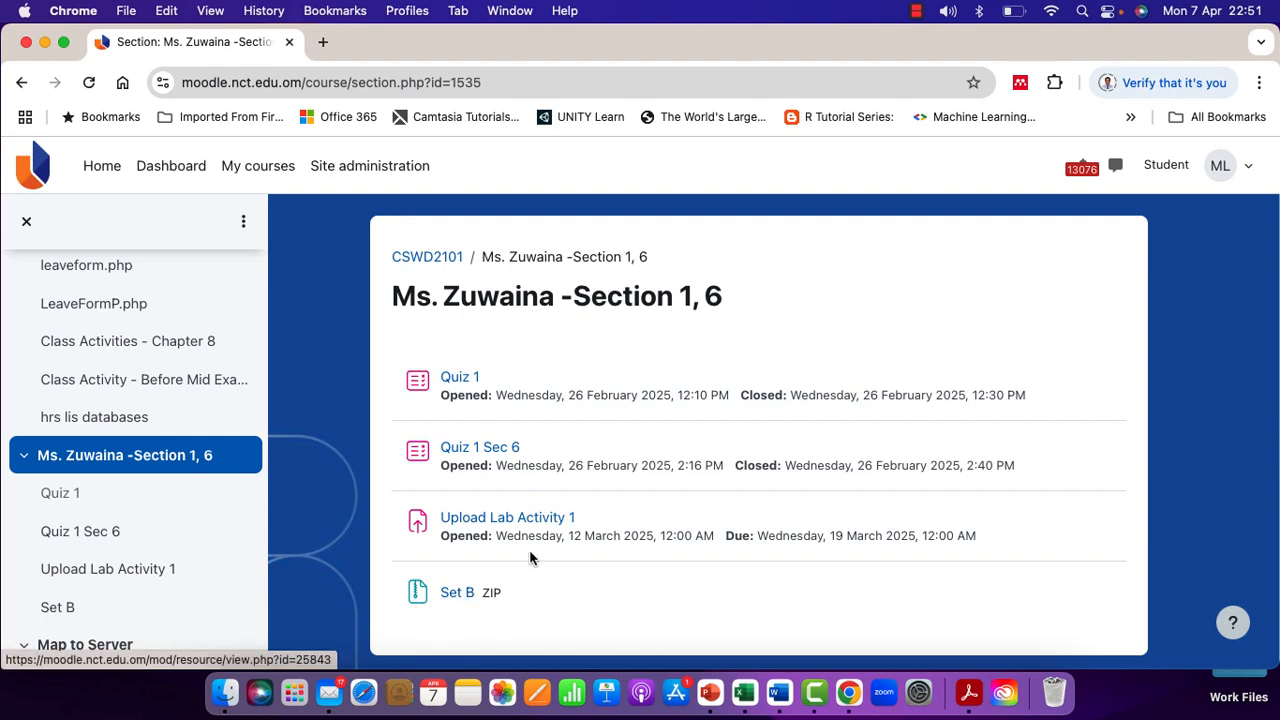
click(505, 457)
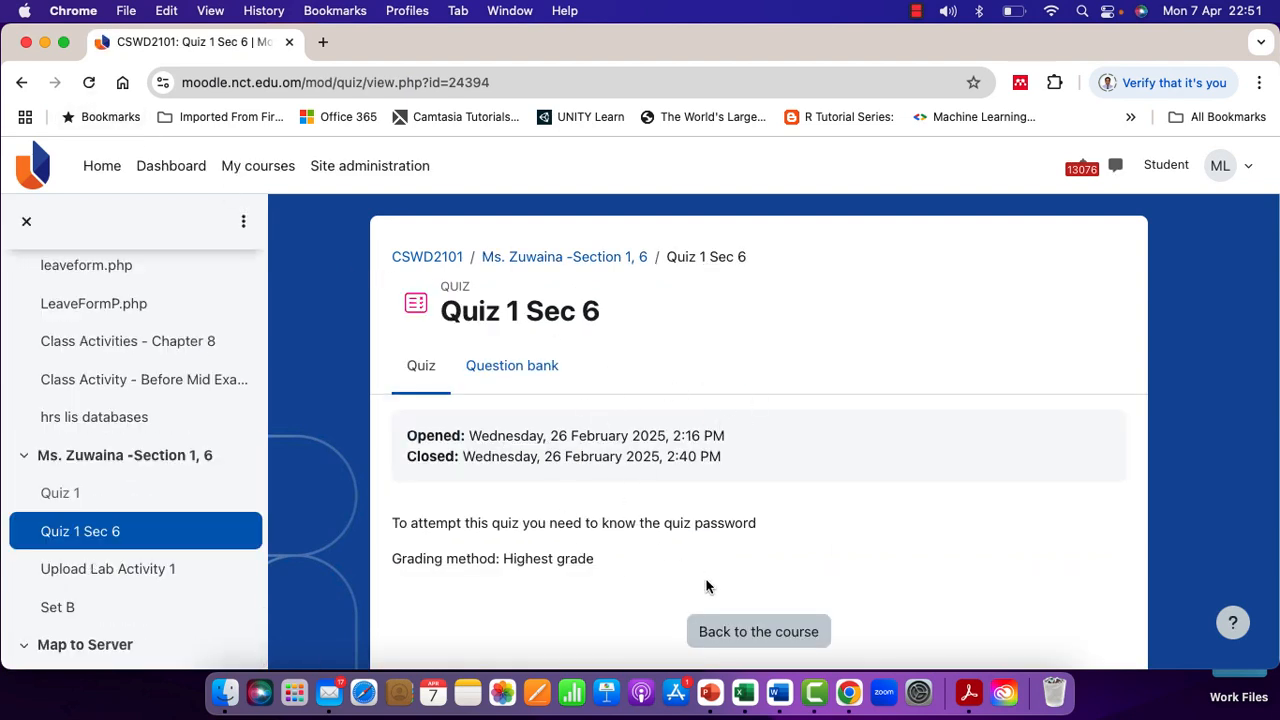
click(728, 631)
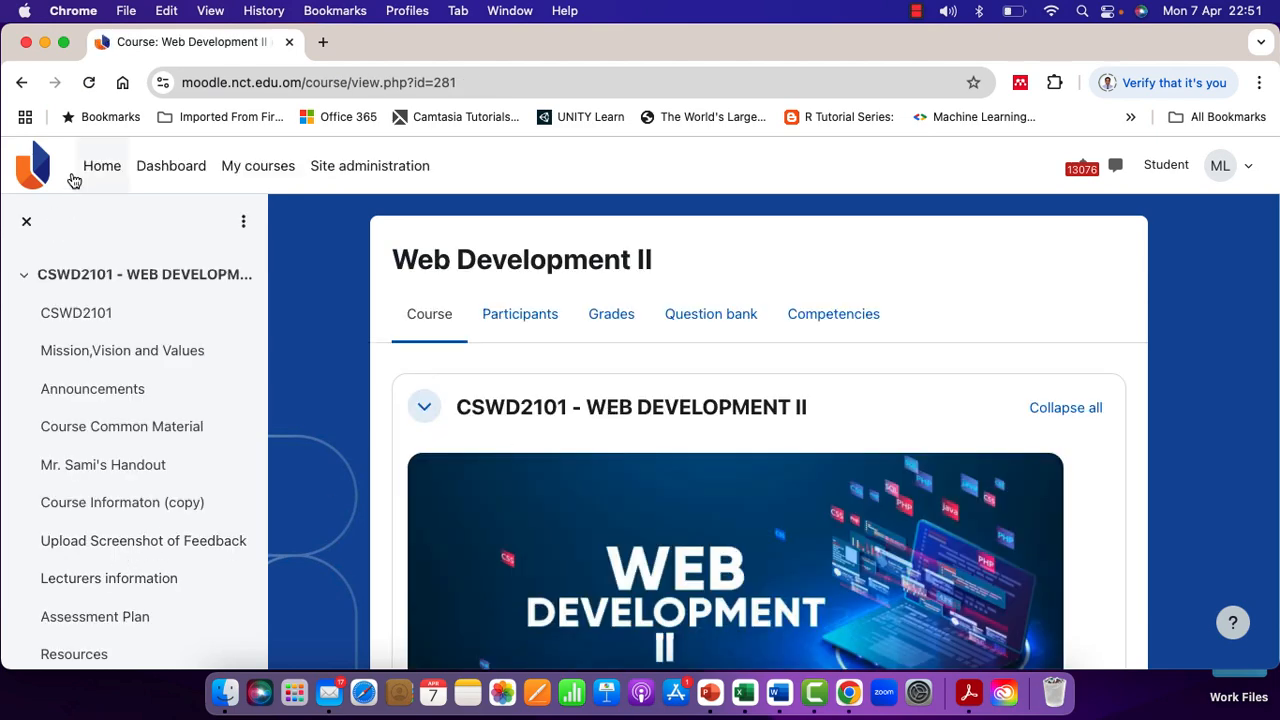
Step: Reopen the lecturer's Section 1, 6 section from the course index to review which activities a Section 1 student can see
scroll(145, 515, down, 10)
scroll(145, 515, down, 10)
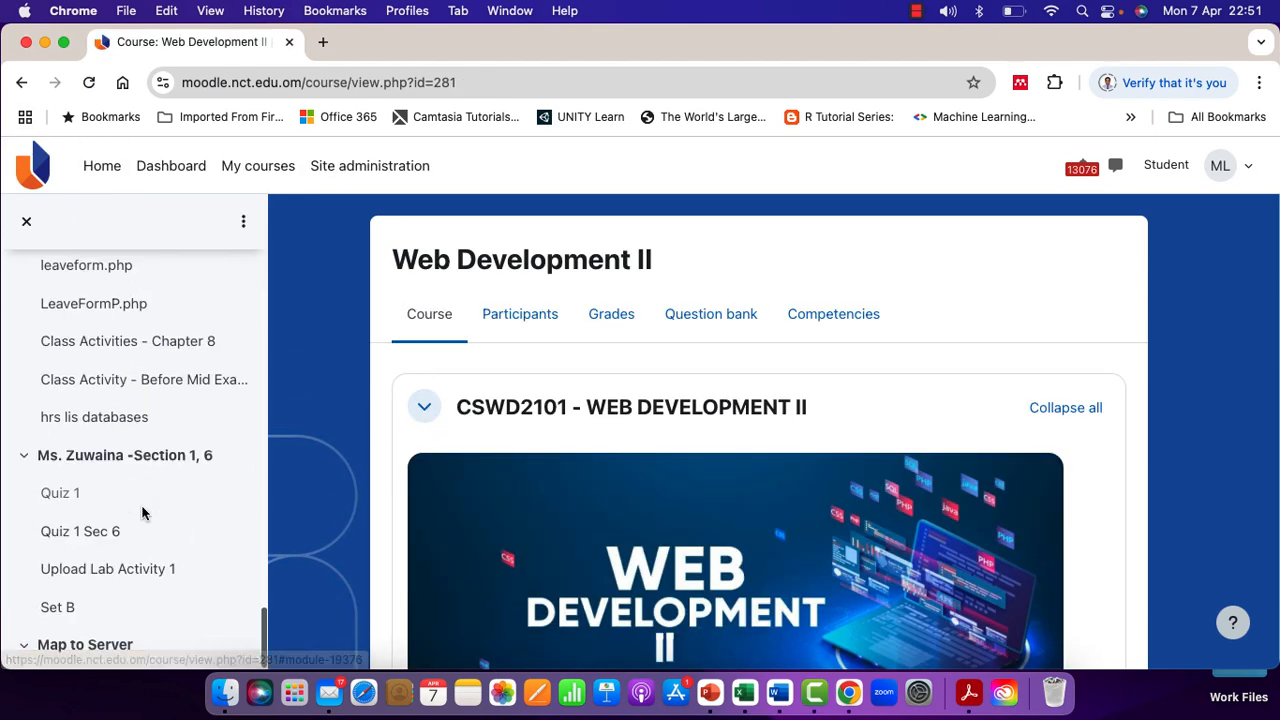
click(157, 457)
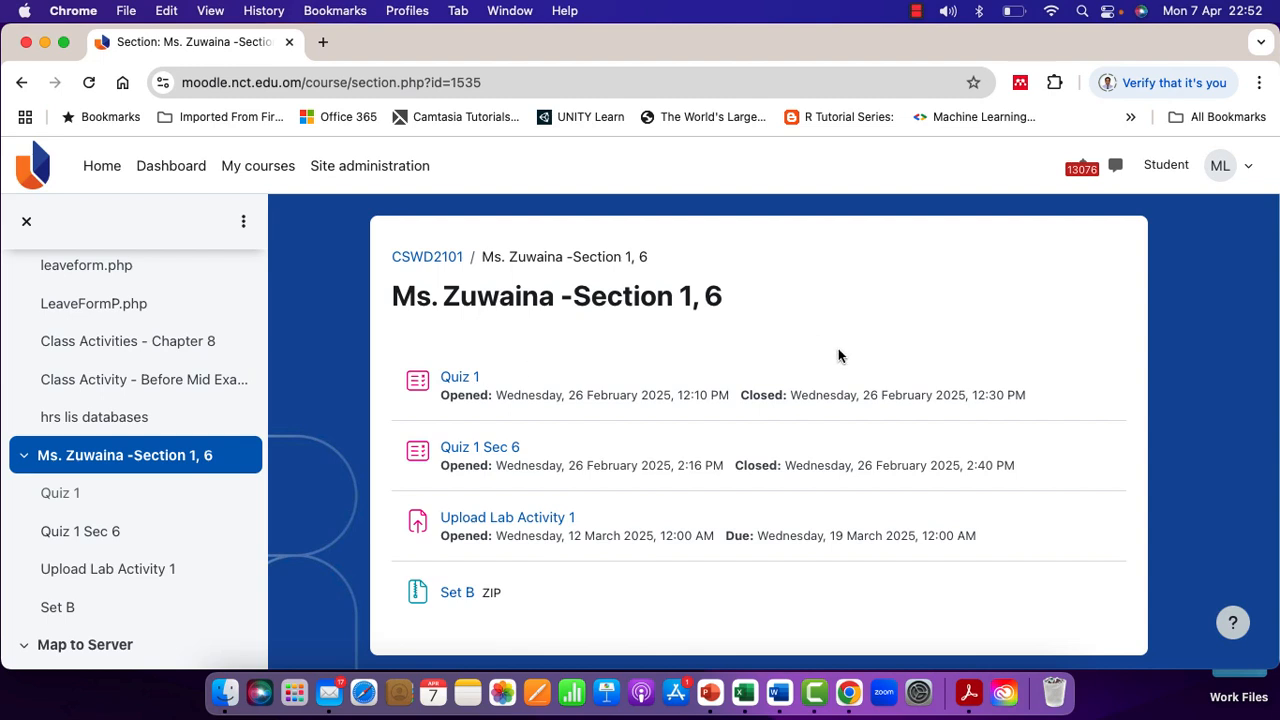
Step: Return to your normal role and turn on edit mode in the Section 1, 6 section
click(1169, 172)
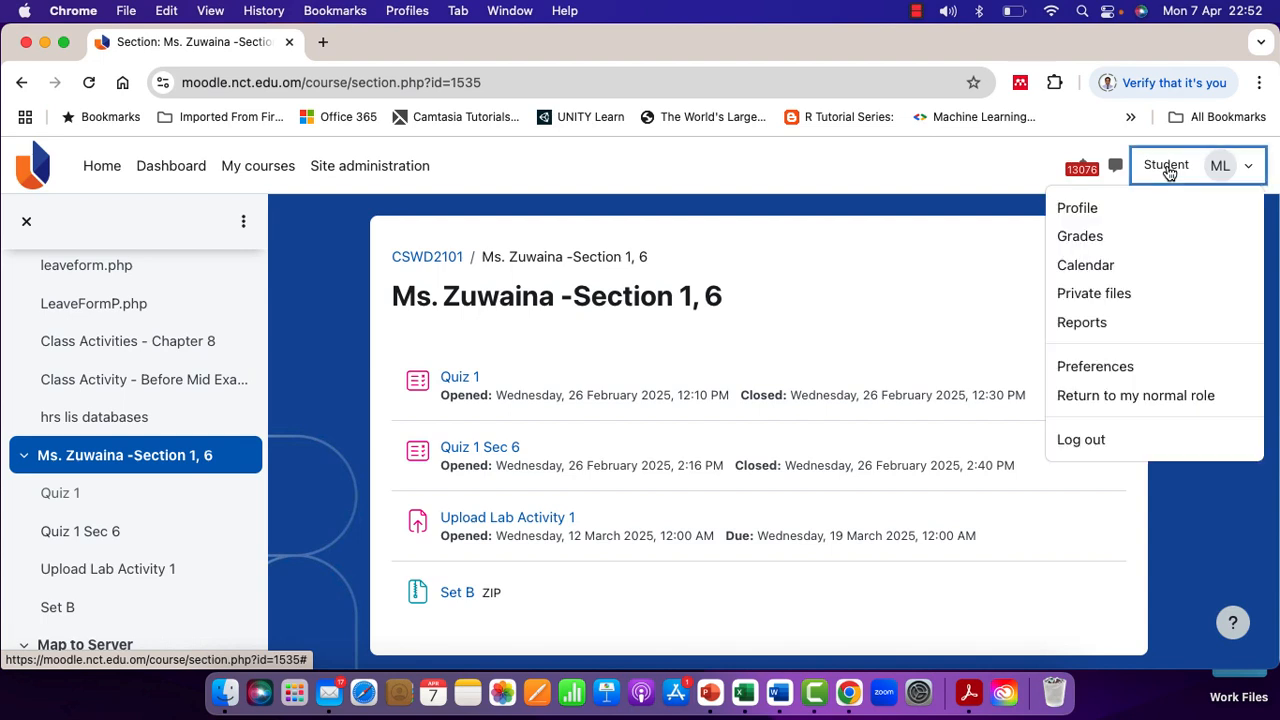
click(1105, 399)
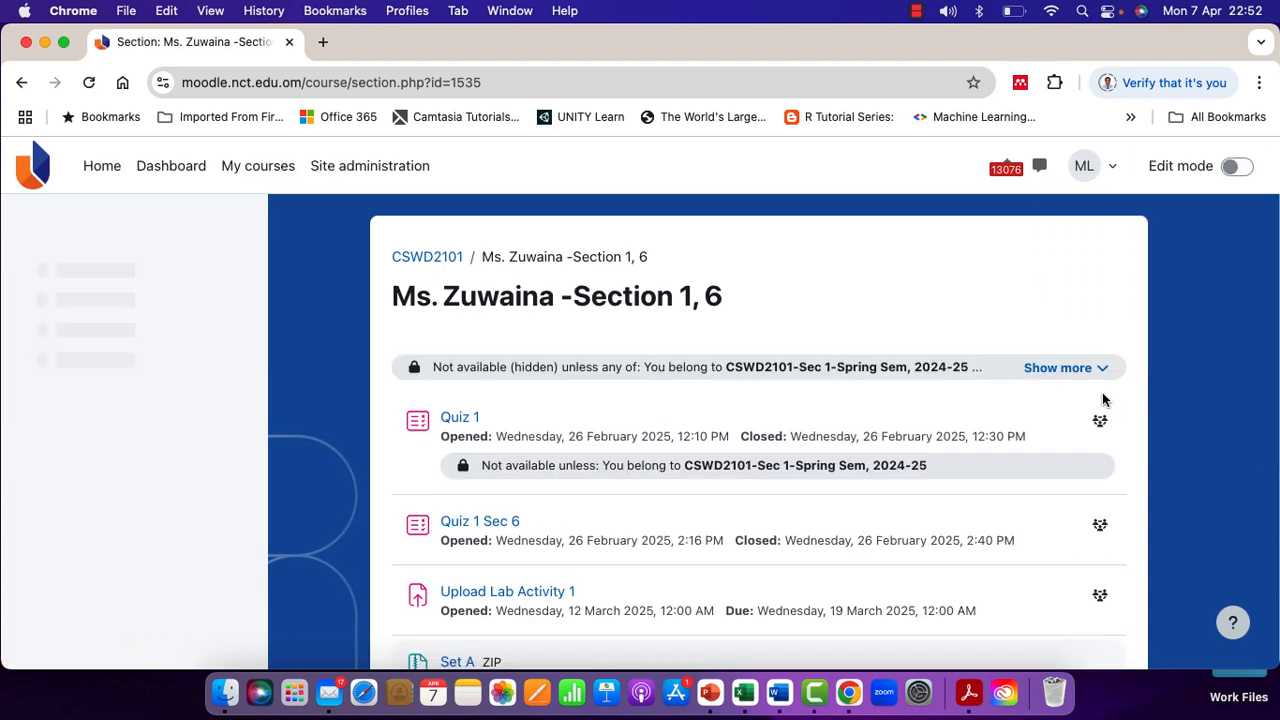
click(1237, 168)
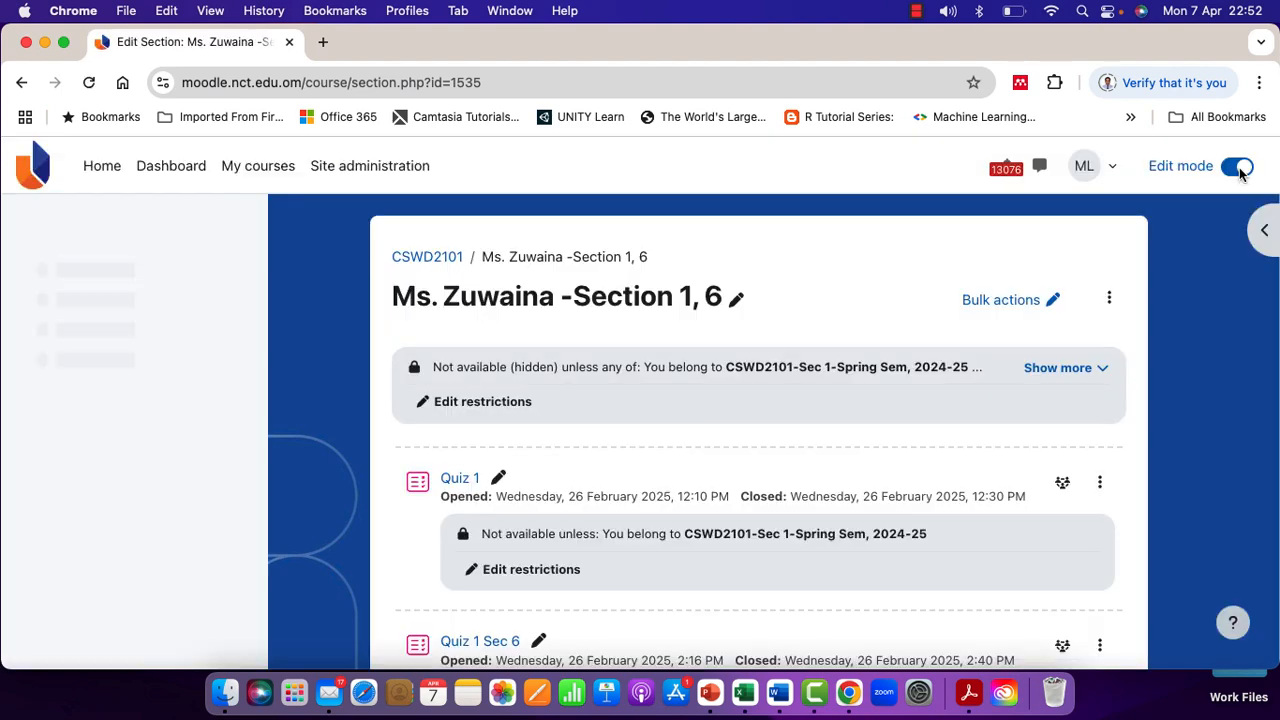
Step: In Quiz 1's access restrictions, set the group condition to hide the quiz entirely from non-members, and save back to the course
scroll(814, 400, down, 1)
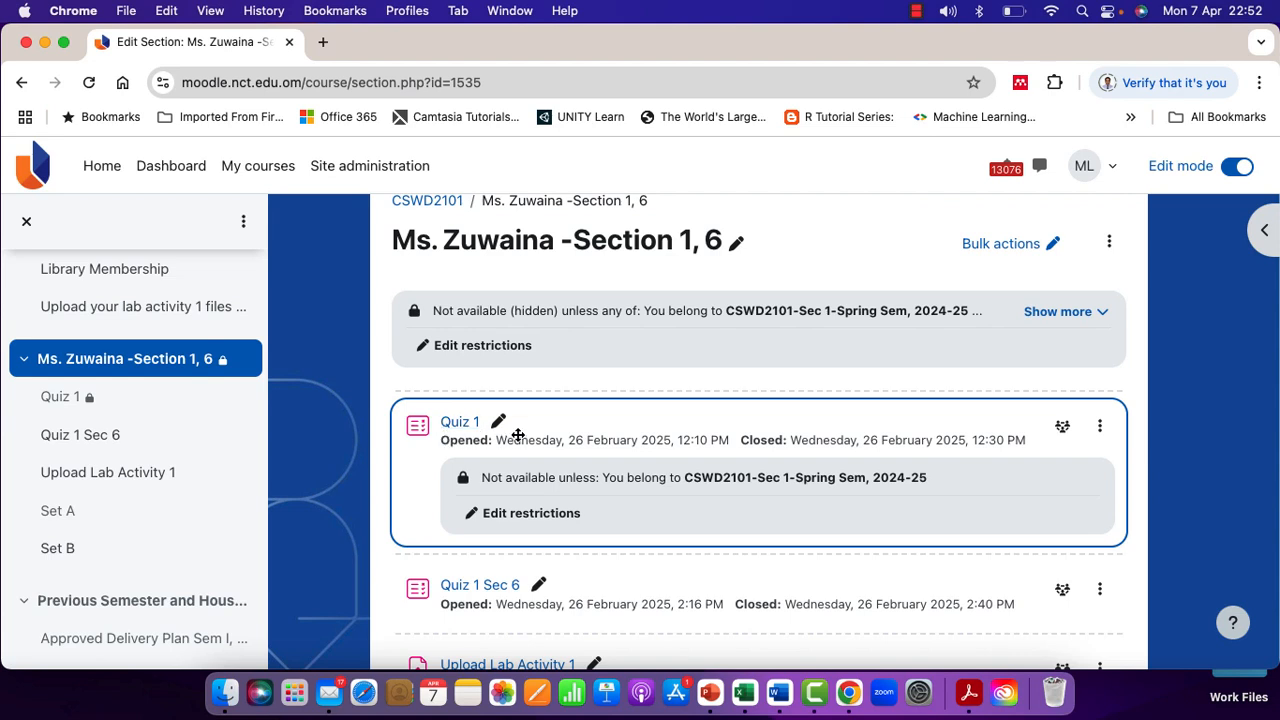
click(1100, 437)
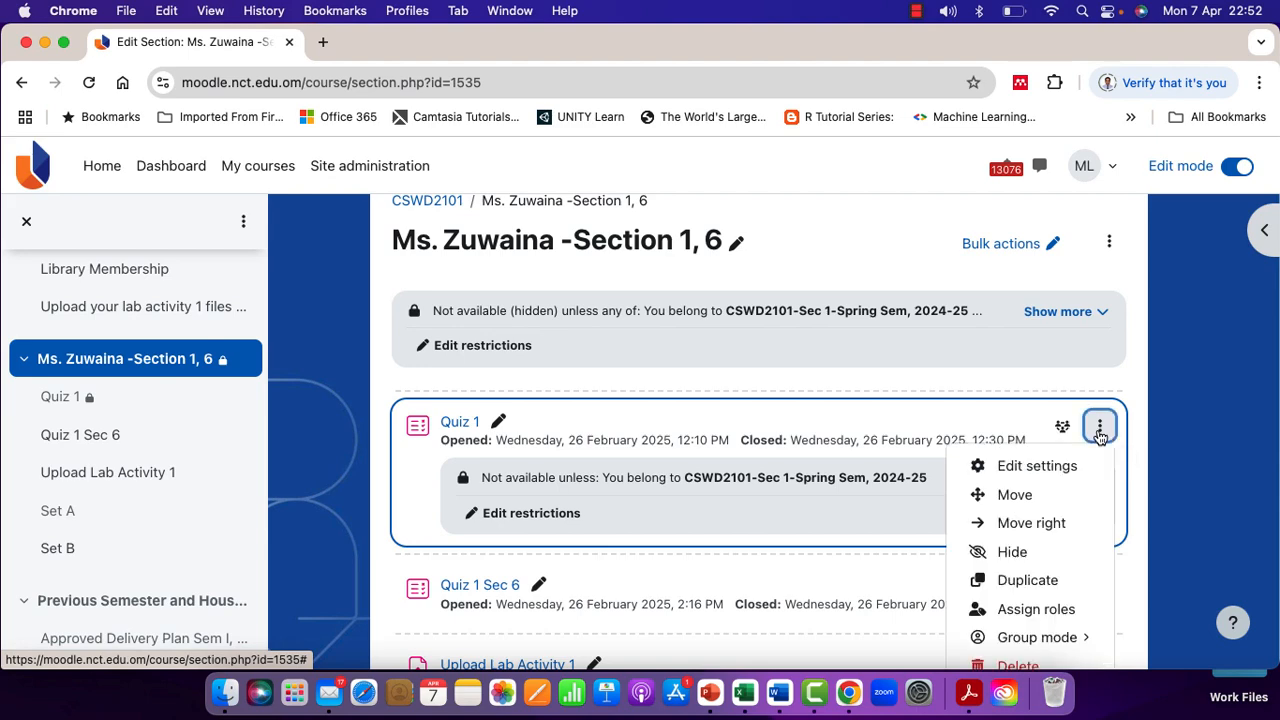
click(1043, 467)
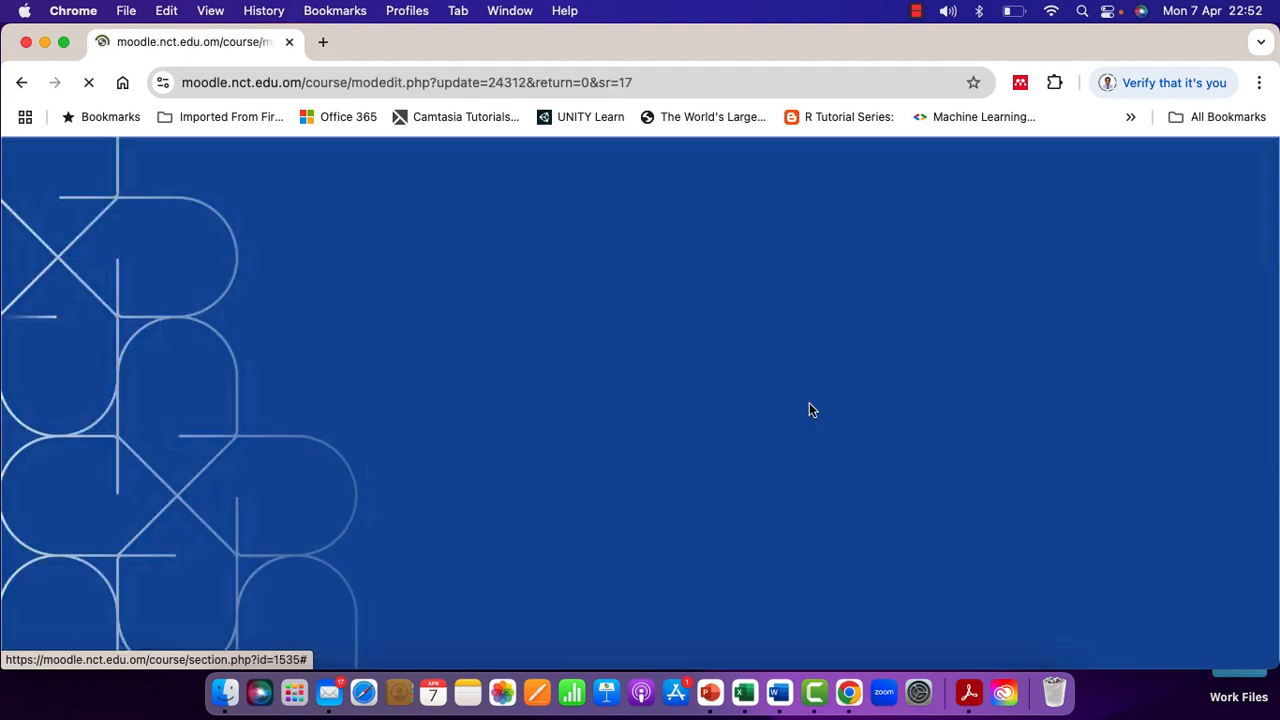
scroll(683, 477, down, 10)
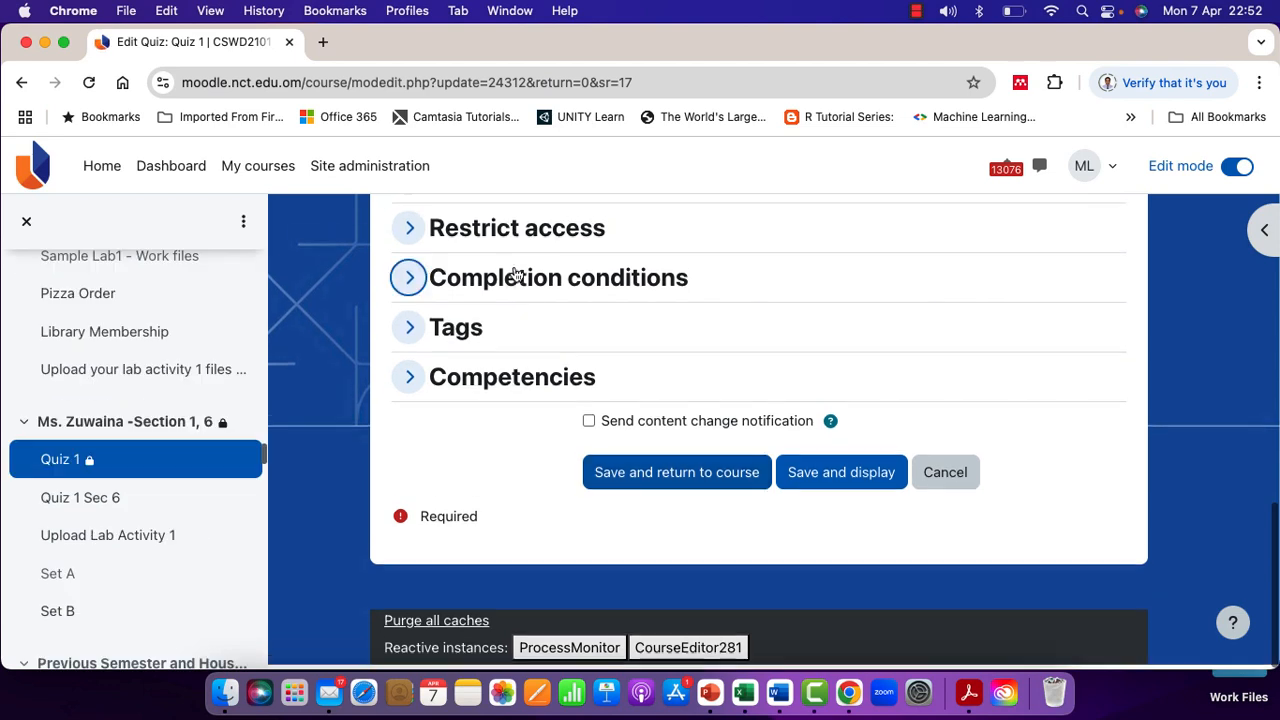
click(505, 242)
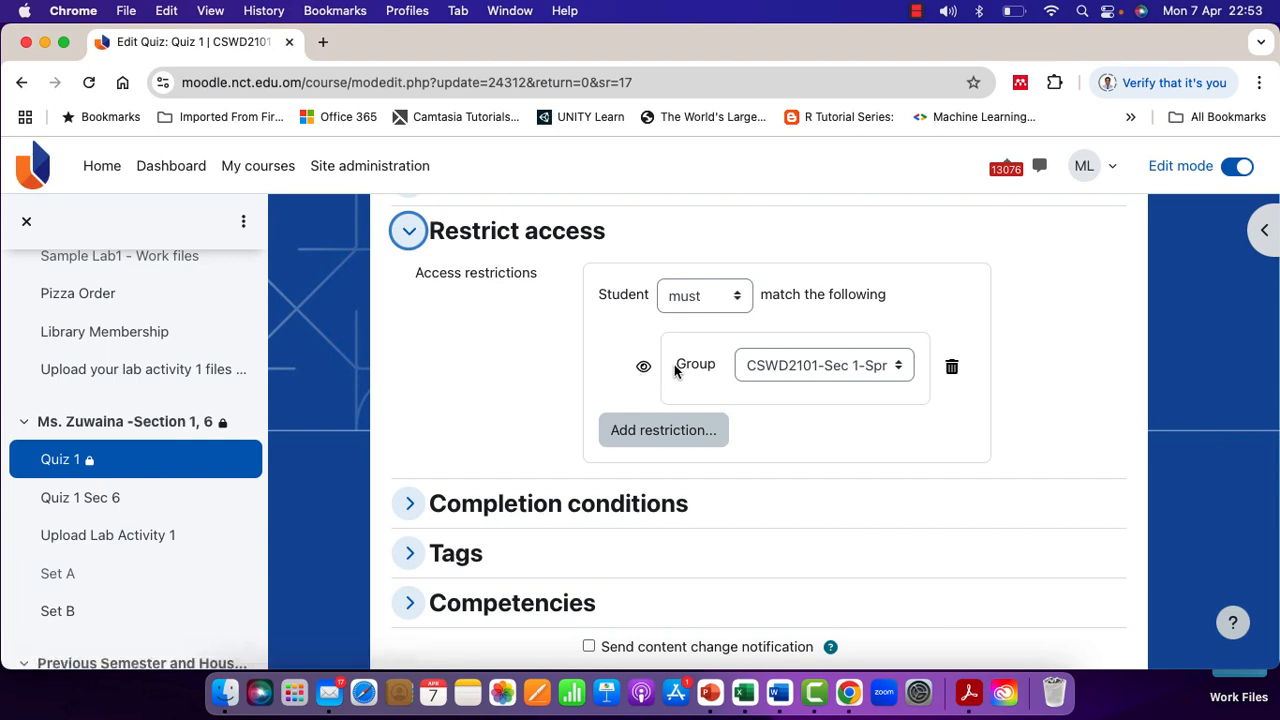
click(642, 368)
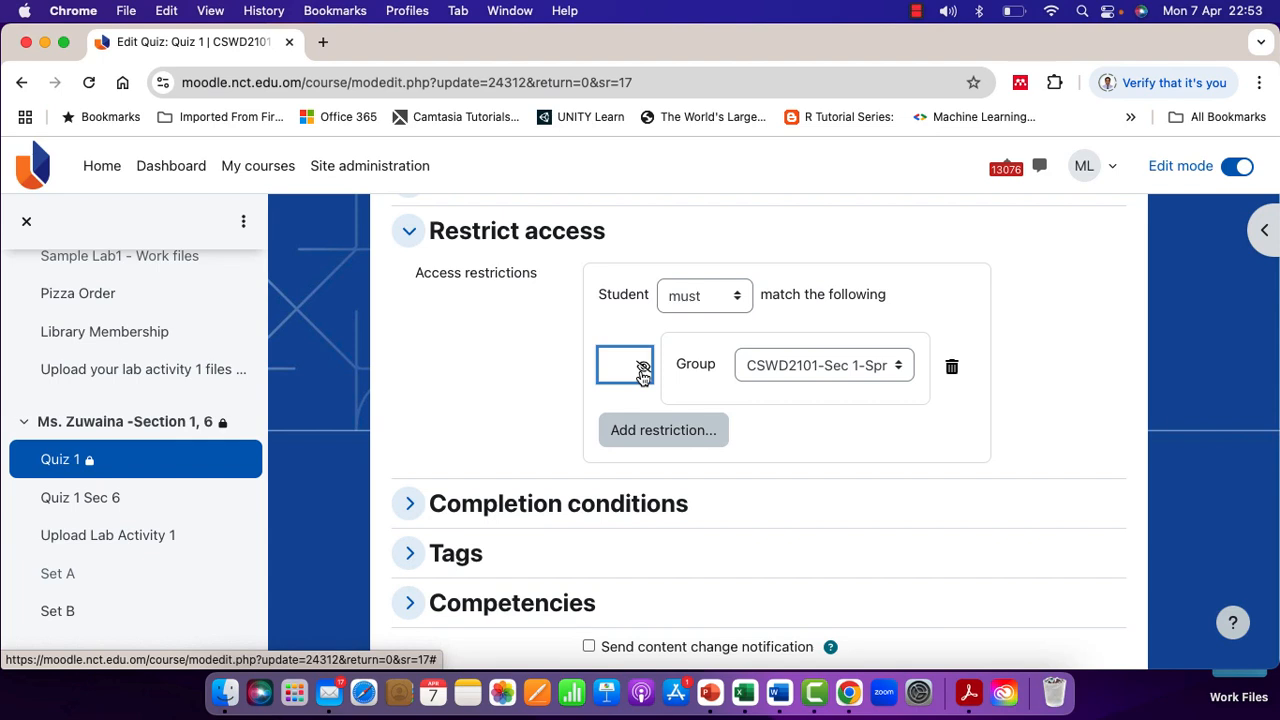
scroll(776, 429, down, 5)
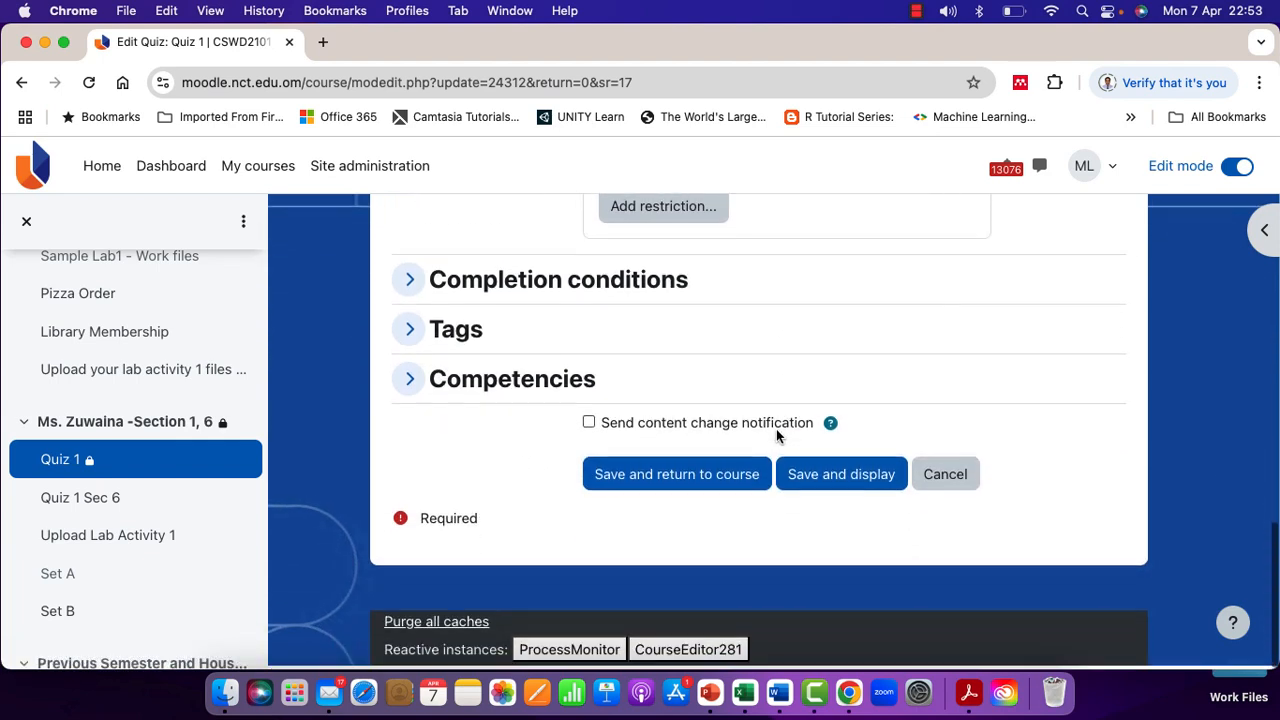
click(680, 484)
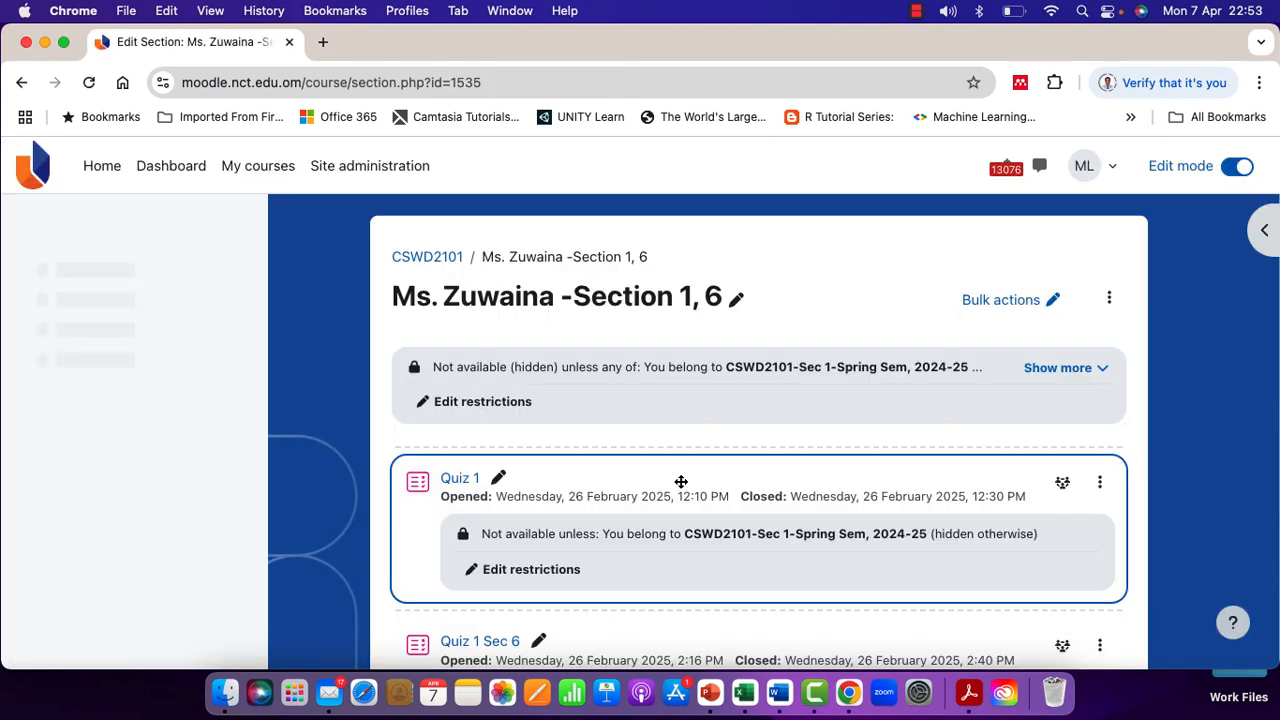
Step: Add a group access restriction to Quiz 1 Sec 6 requiring students to belong to CSWD2101-Sec 6-Spring Sem, 2024-25
scroll(757, 507, down, 2)
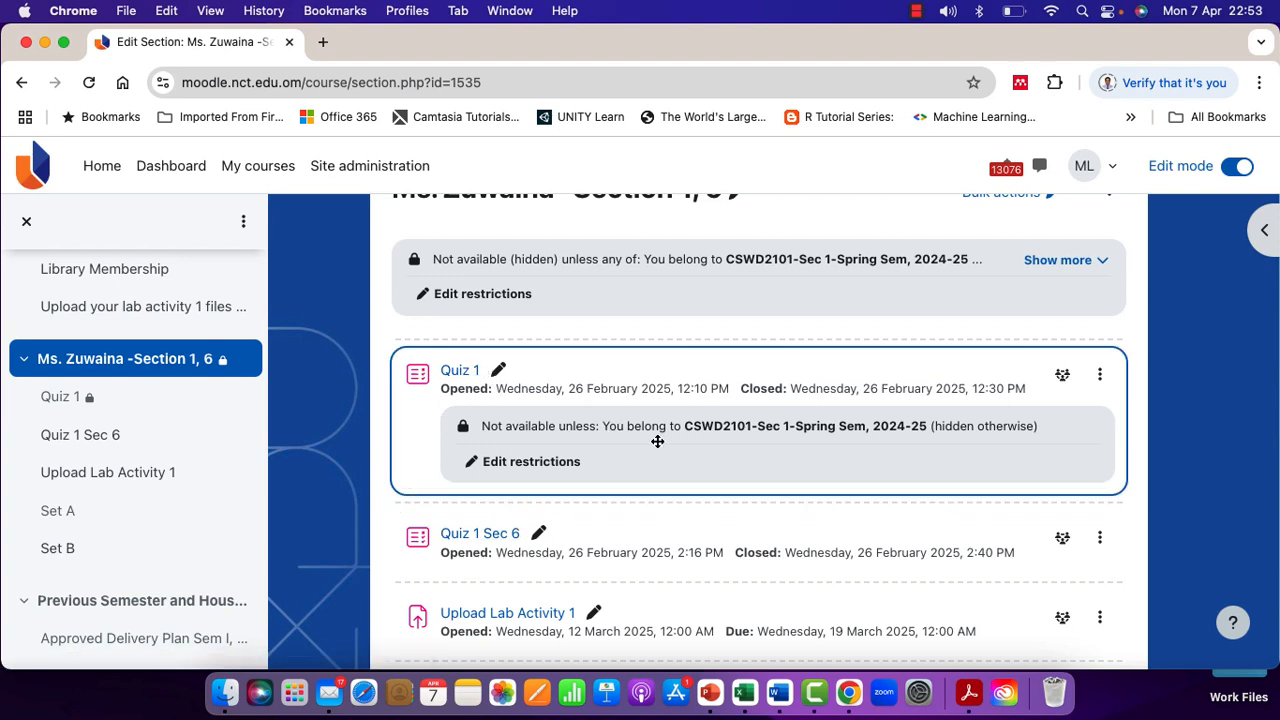
scroll(683, 470, down, 1)
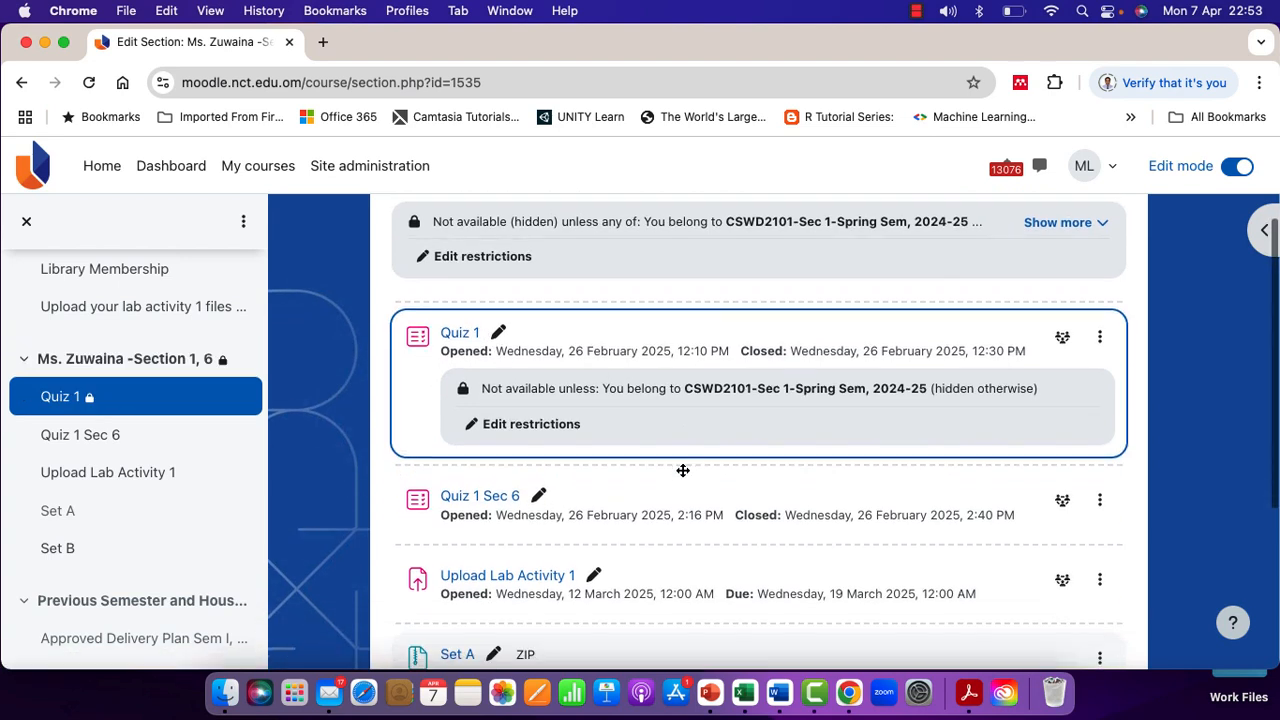
click(1099, 501)
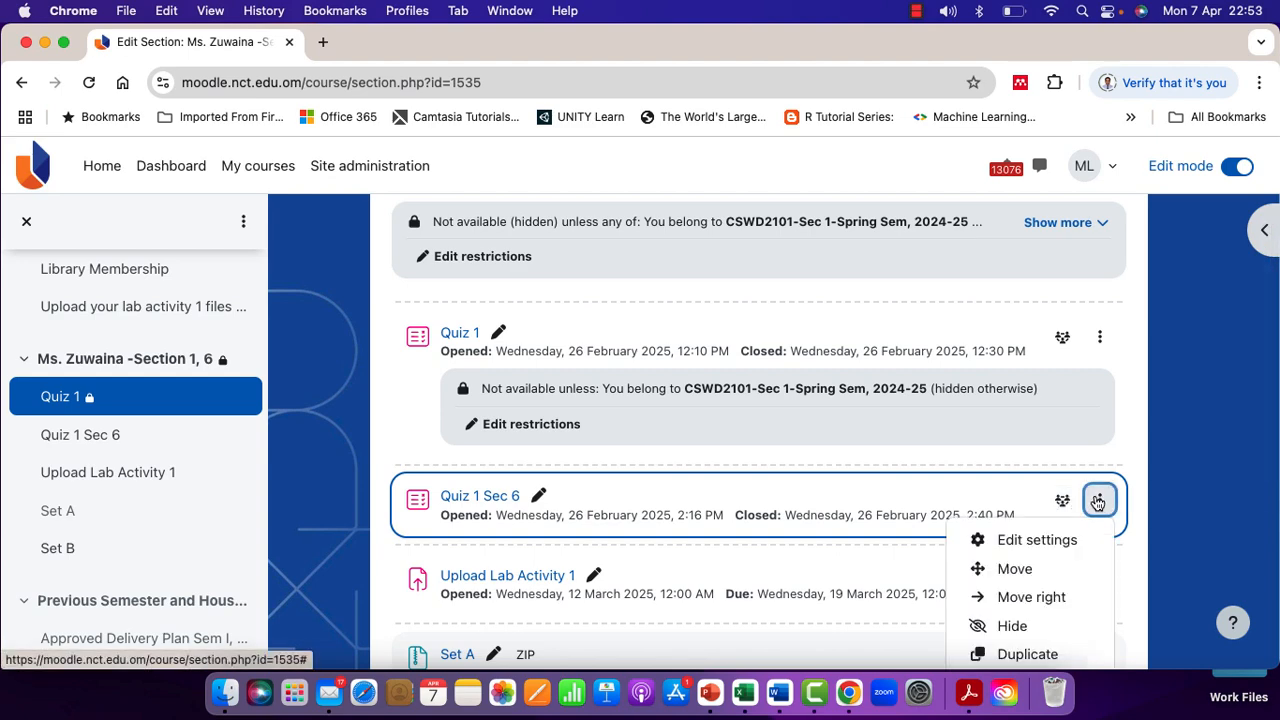
click(1035, 539)
scroll(806, 400, down, 10)
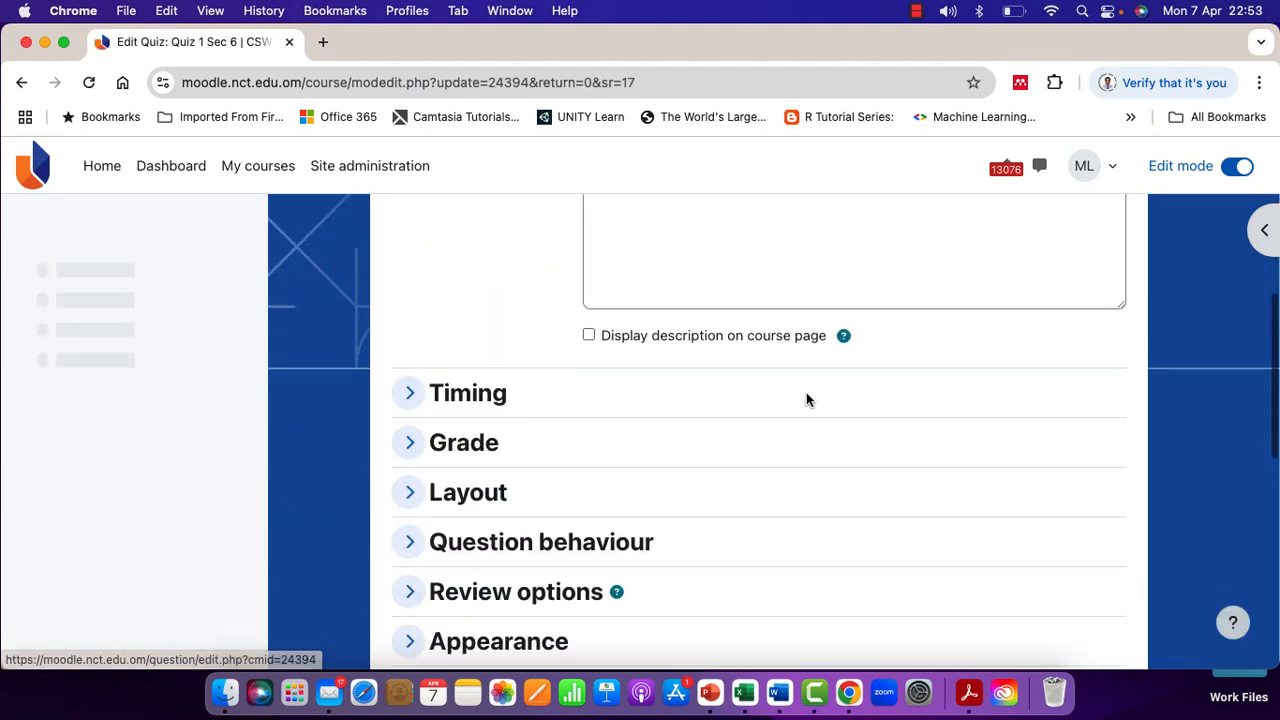
scroll(806, 400, down, 3)
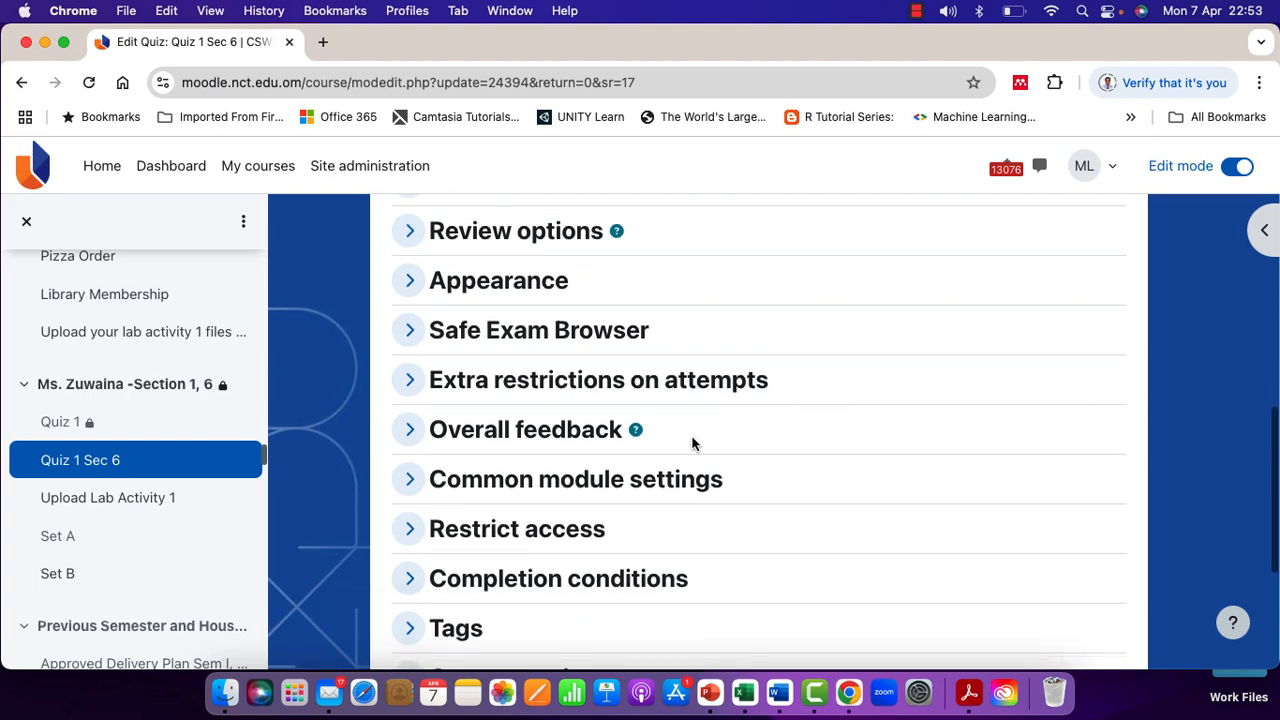
click(526, 529)
scroll(783, 471, down, 2)
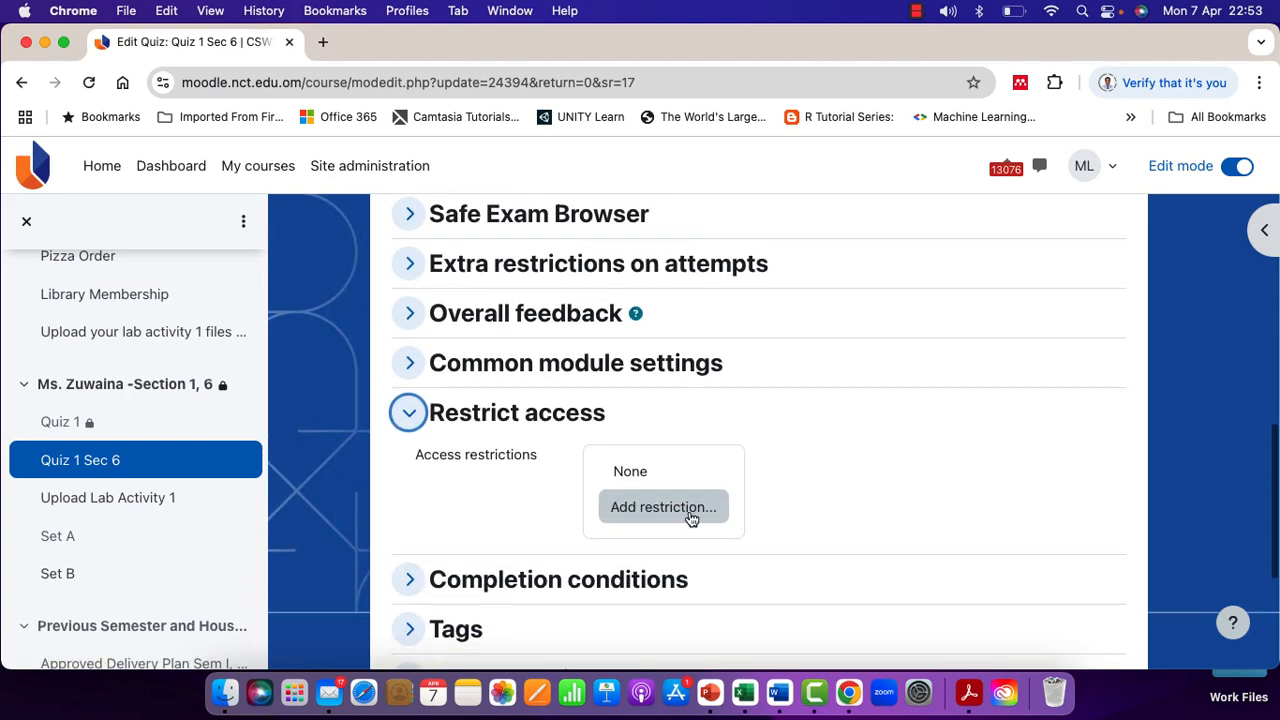
click(686, 516)
click(609, 441)
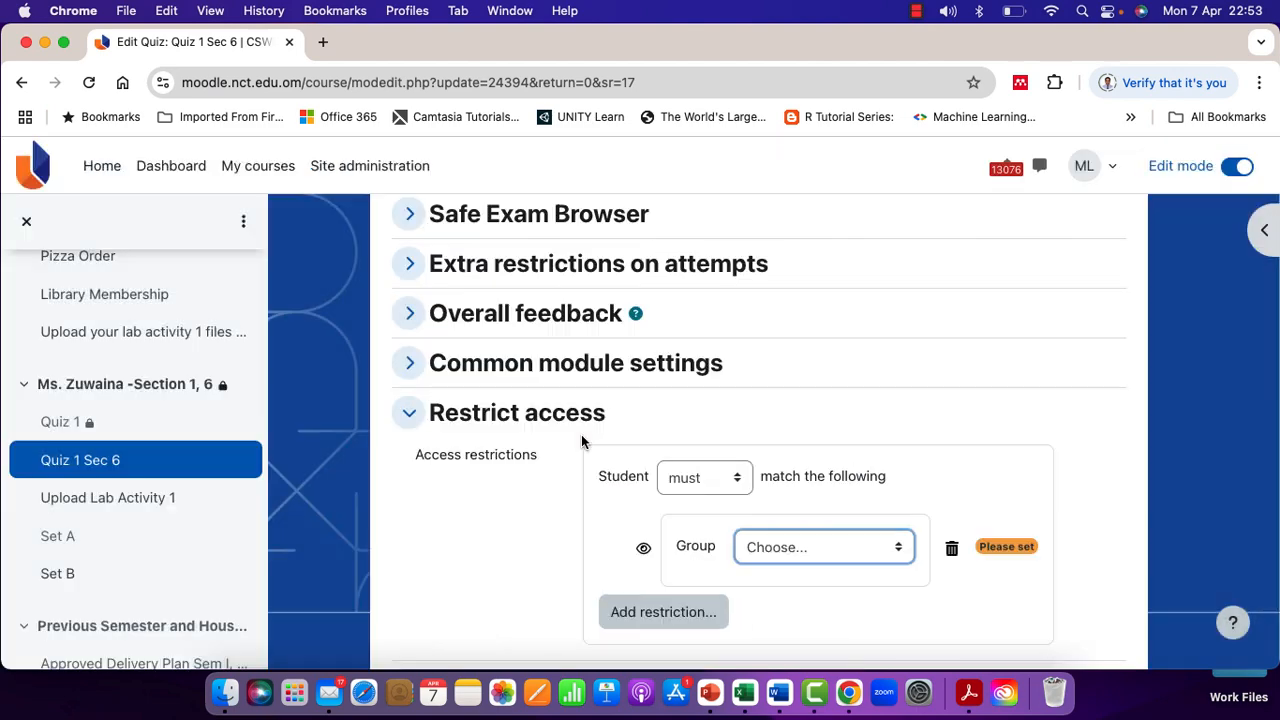
click(897, 555)
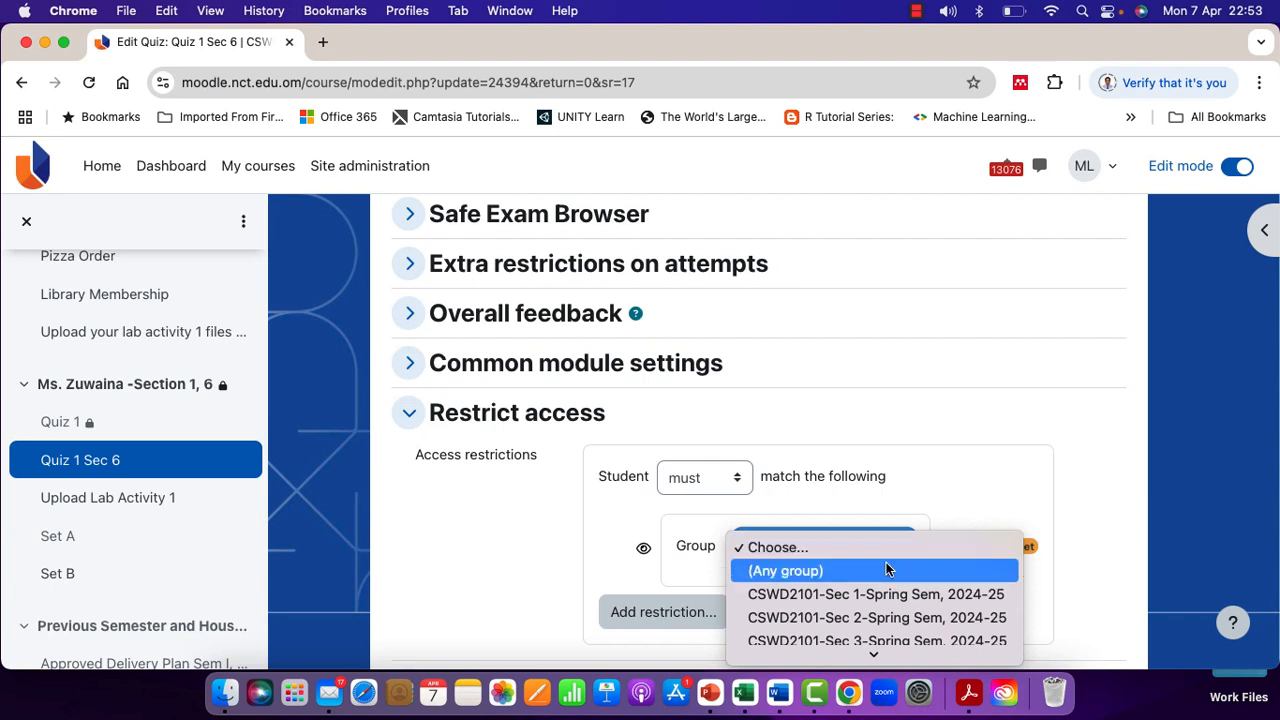
click(861, 622)
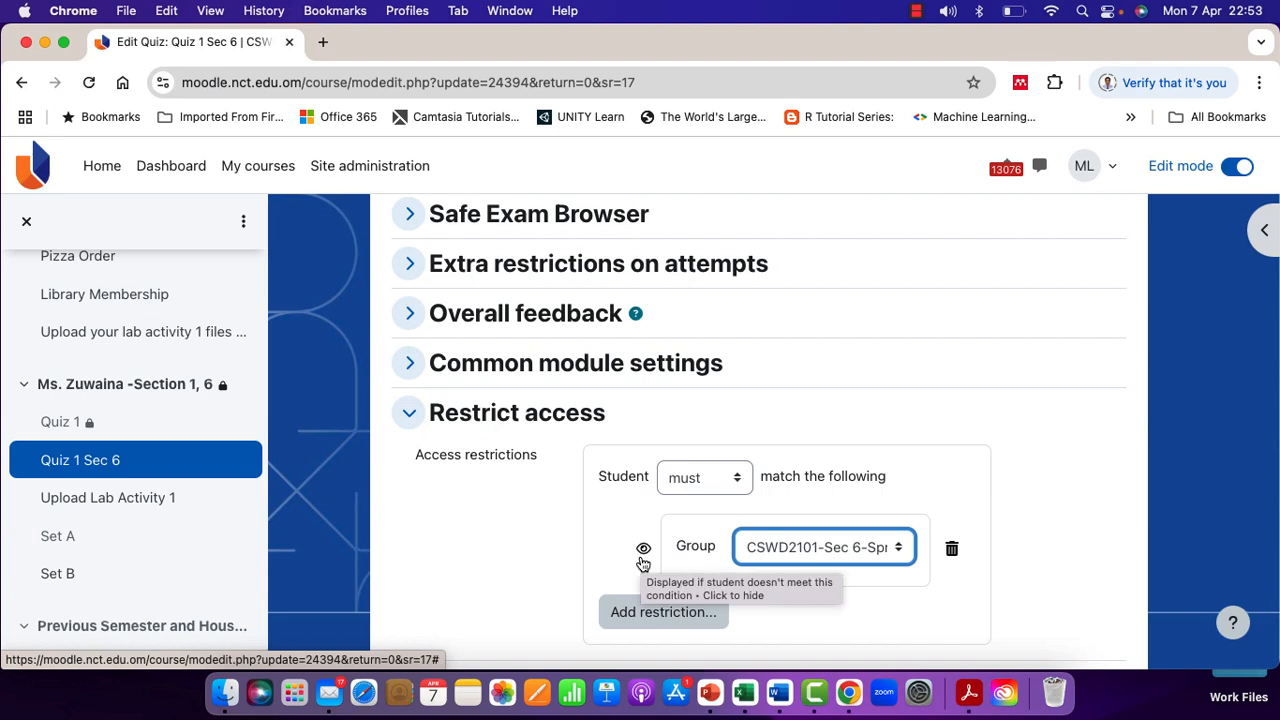
Step: Set Quiz 1 Sec 6's group condition to hide the quiz entirely from non-members, and save back to the course
click(643, 555)
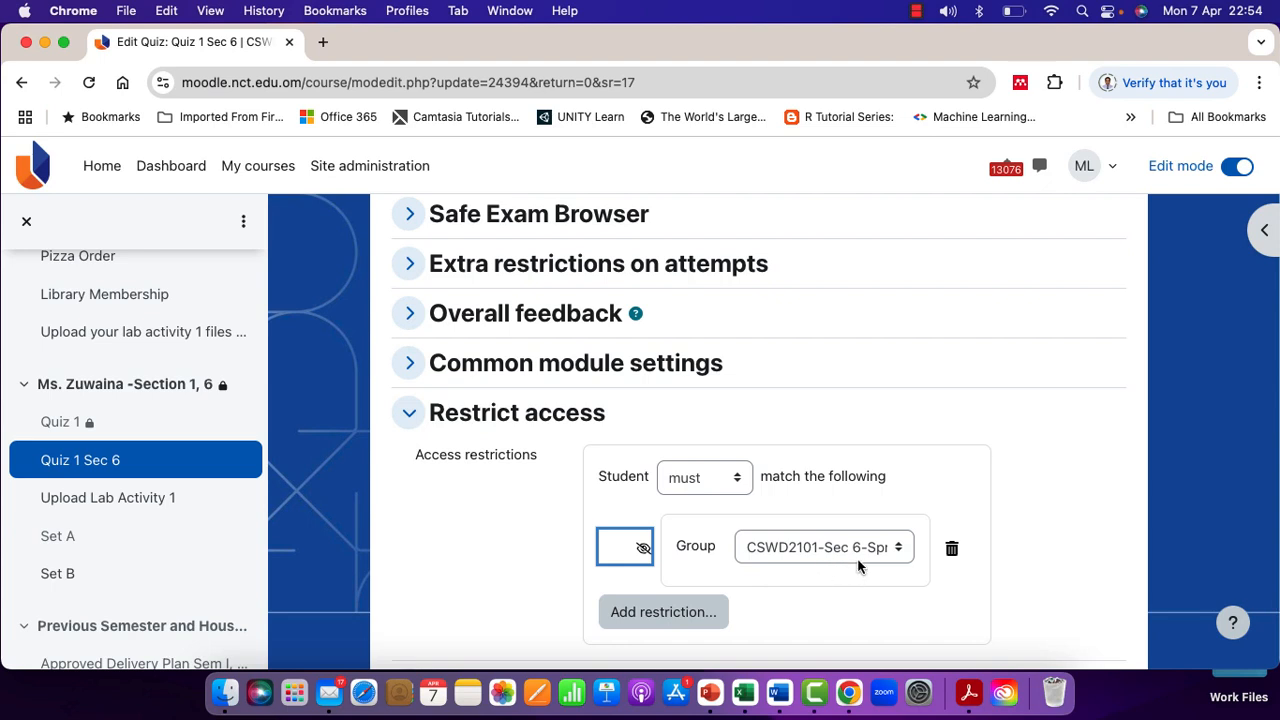
scroll(851, 586, down, 6)
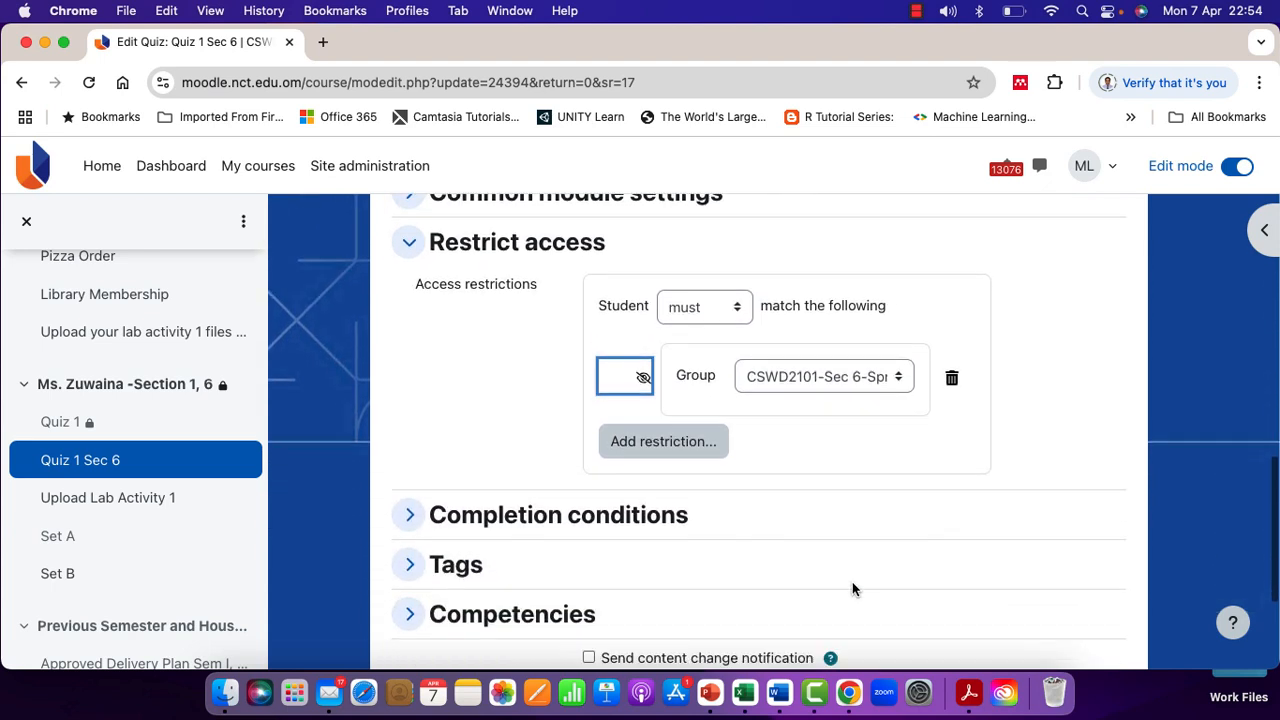
click(705, 584)
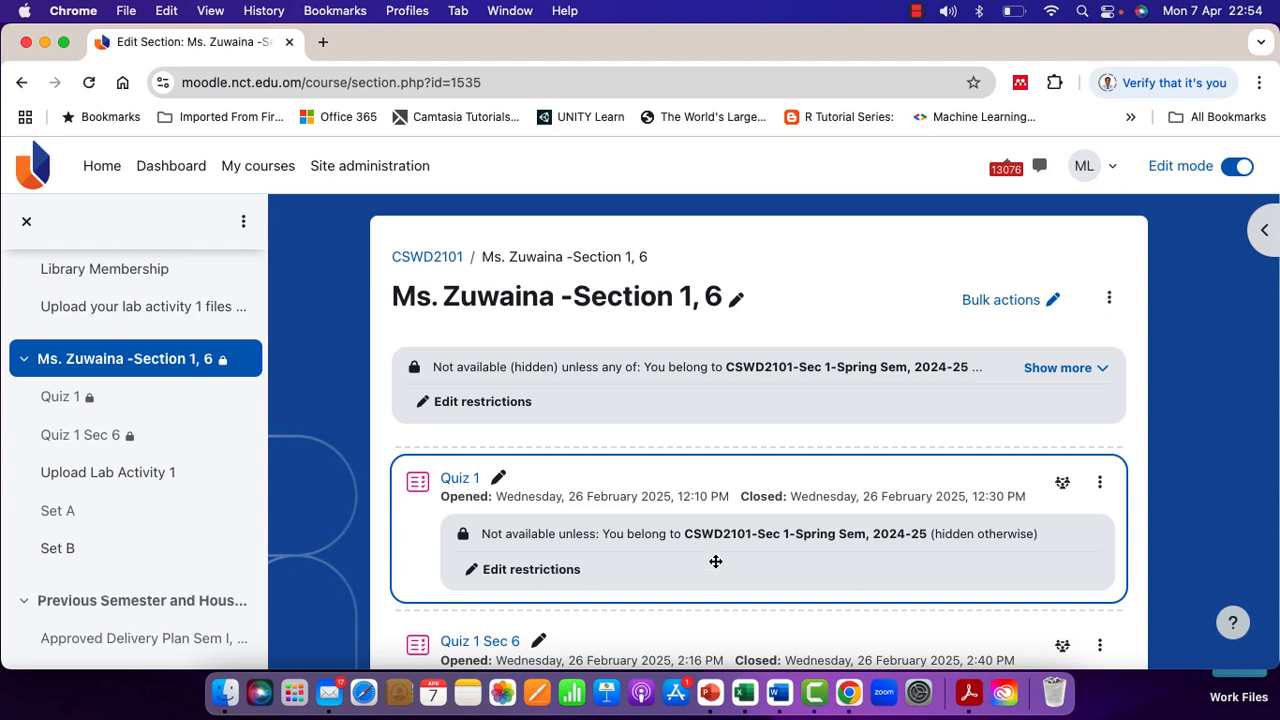
Step: Switch to the Student role and review which activities the lecturer's Section 1, 6 section shows to a Section 1 student
scroll(740, 530, down, 2)
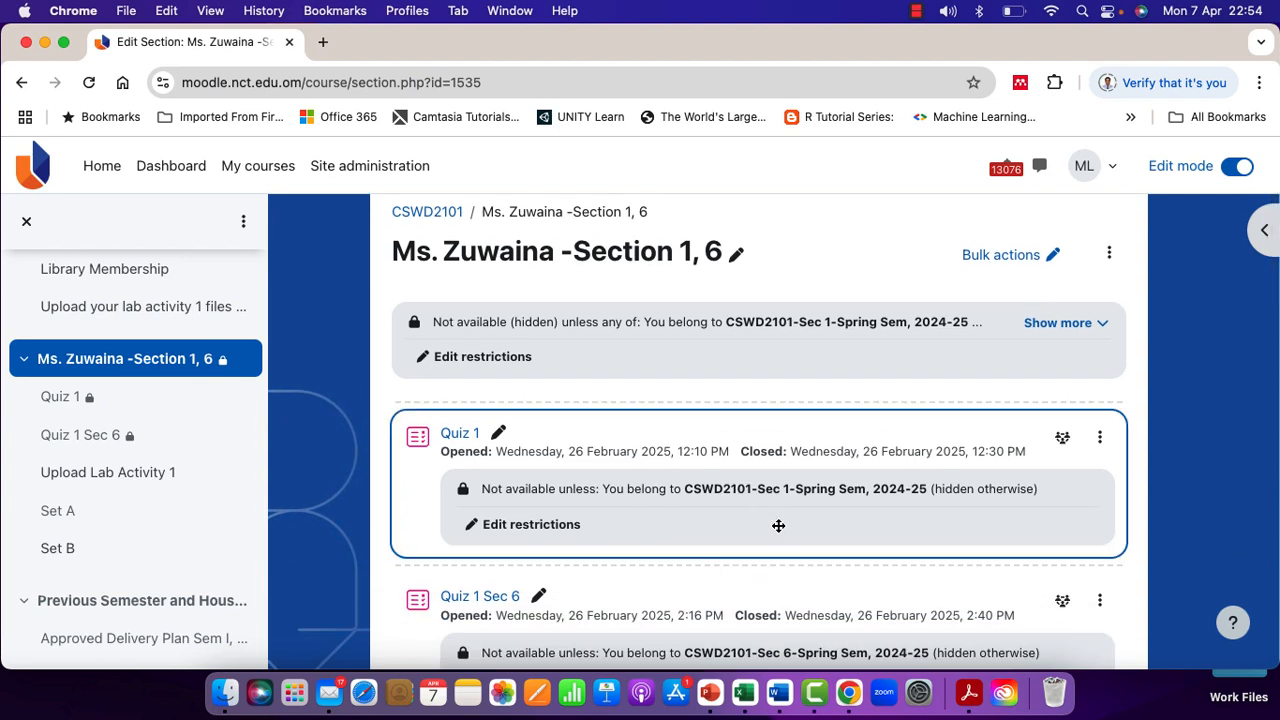
click(1097, 169)
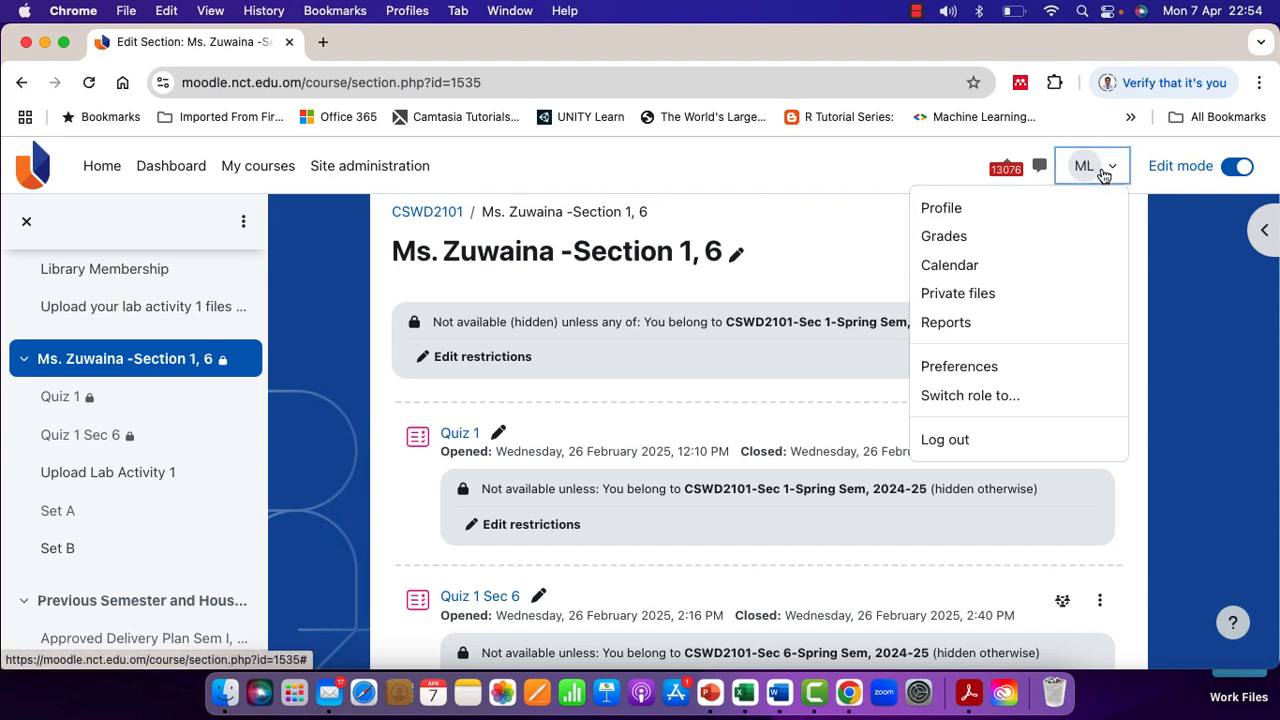
click(981, 395)
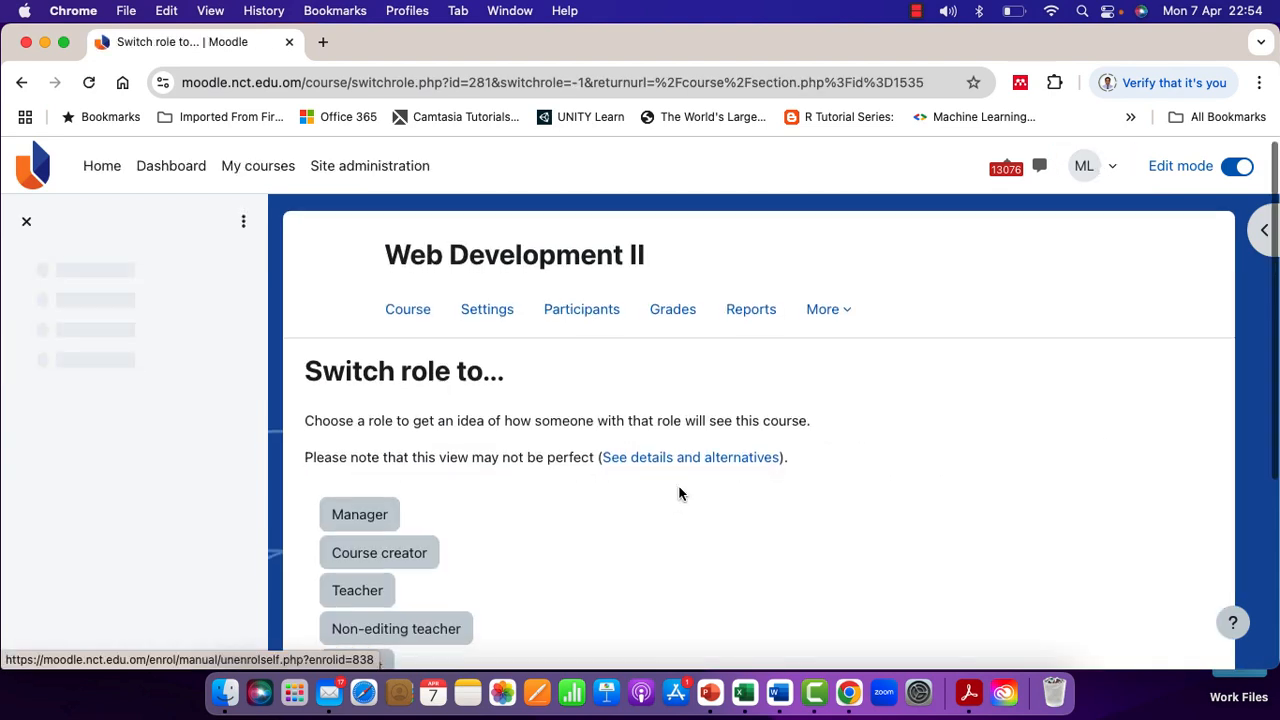
scroll(679, 493, down, 2)
scroll(440, 583, down, 2)
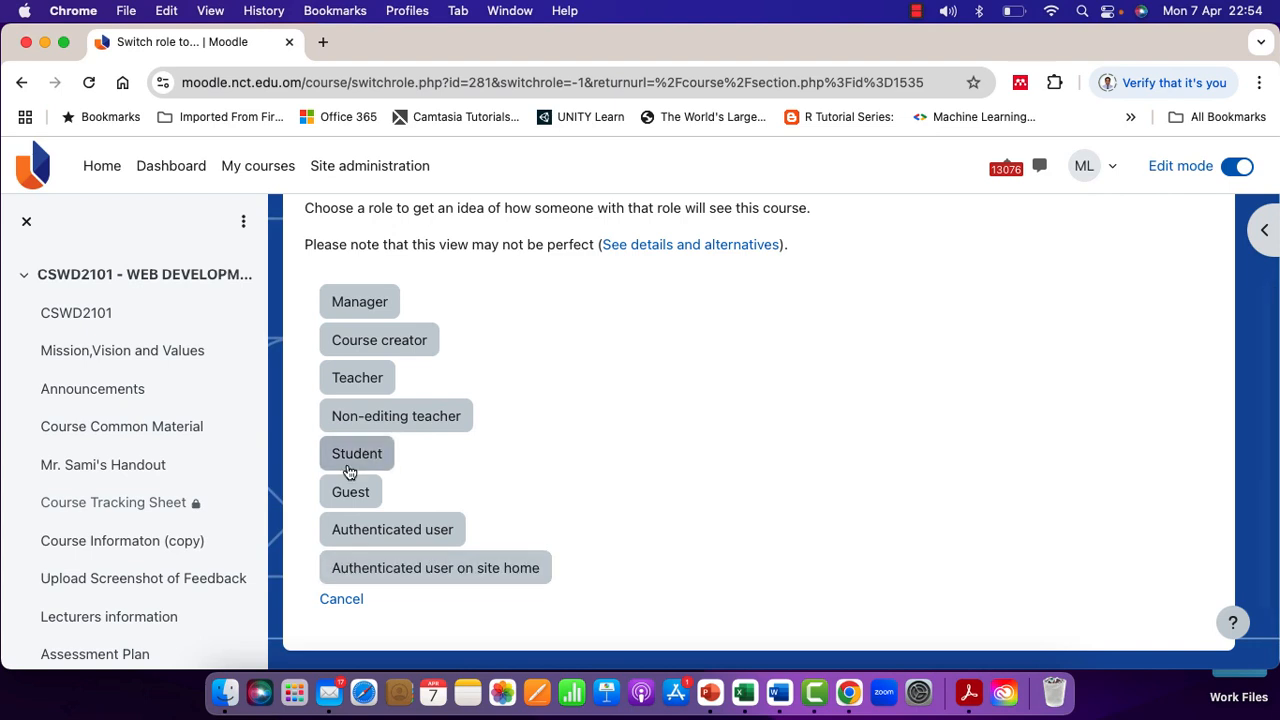
click(349, 466)
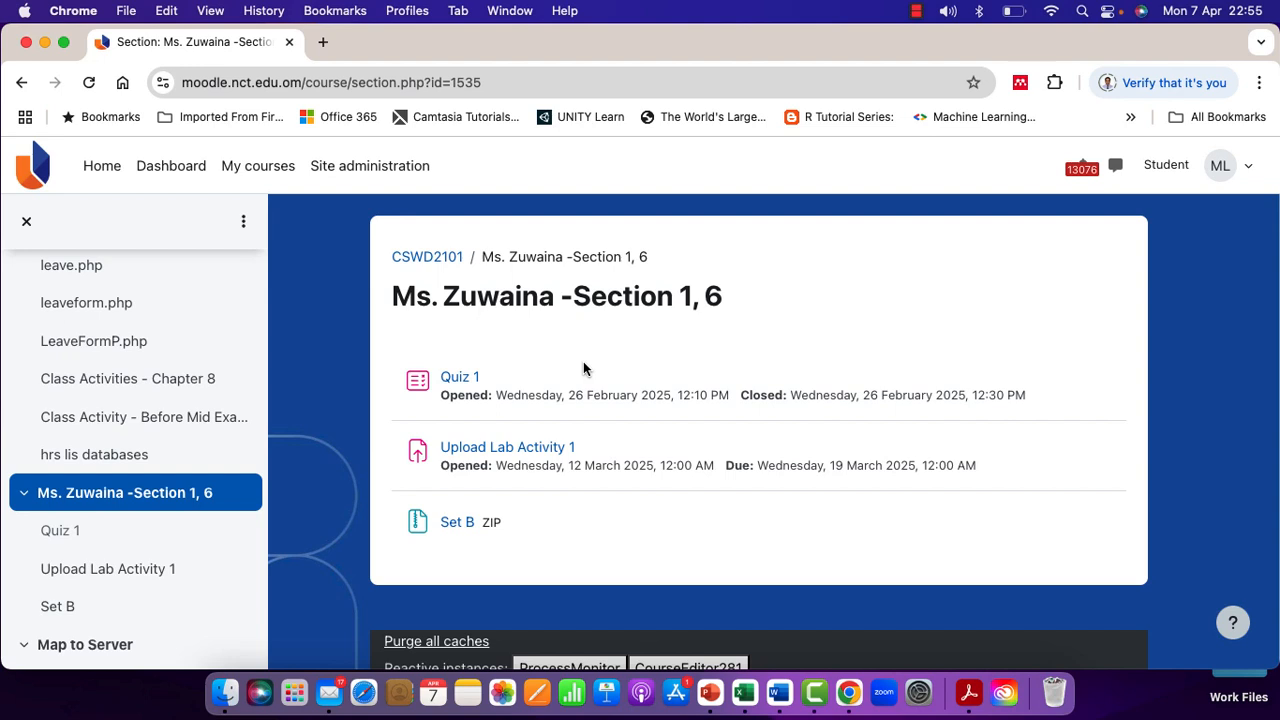
scroll(637, 370, down, 1)
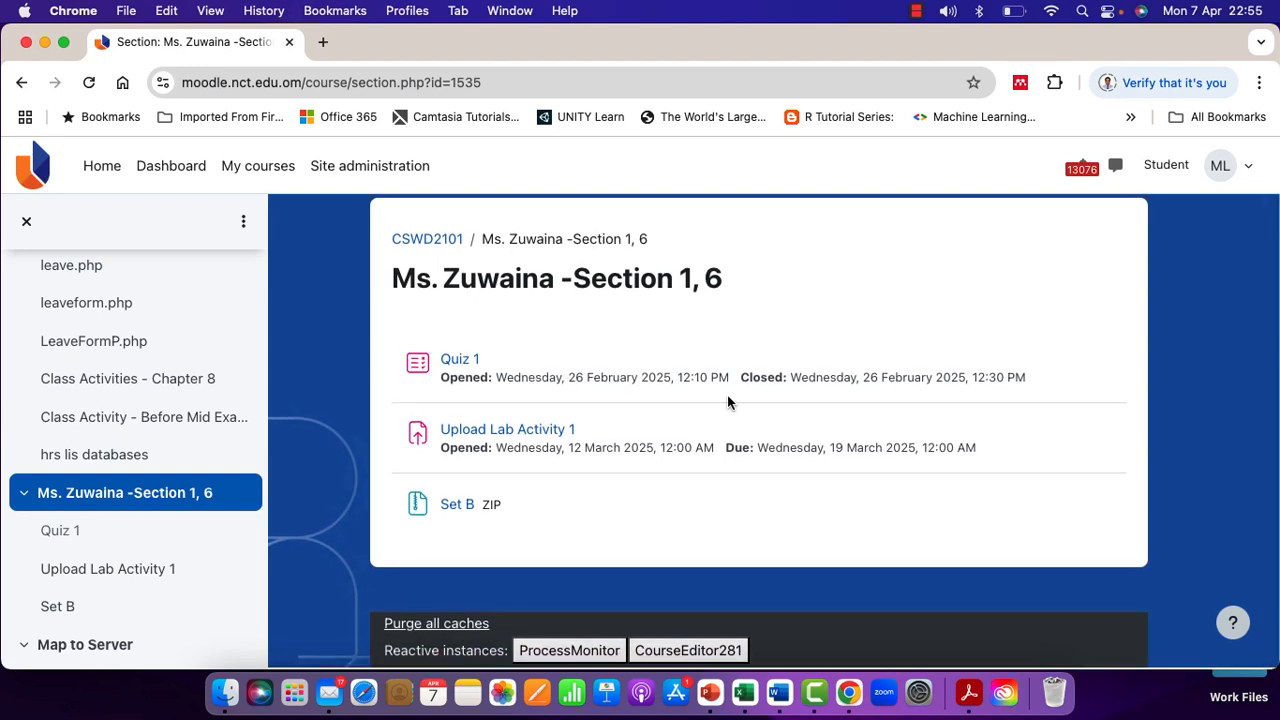
scroll(727, 399, up, 1)
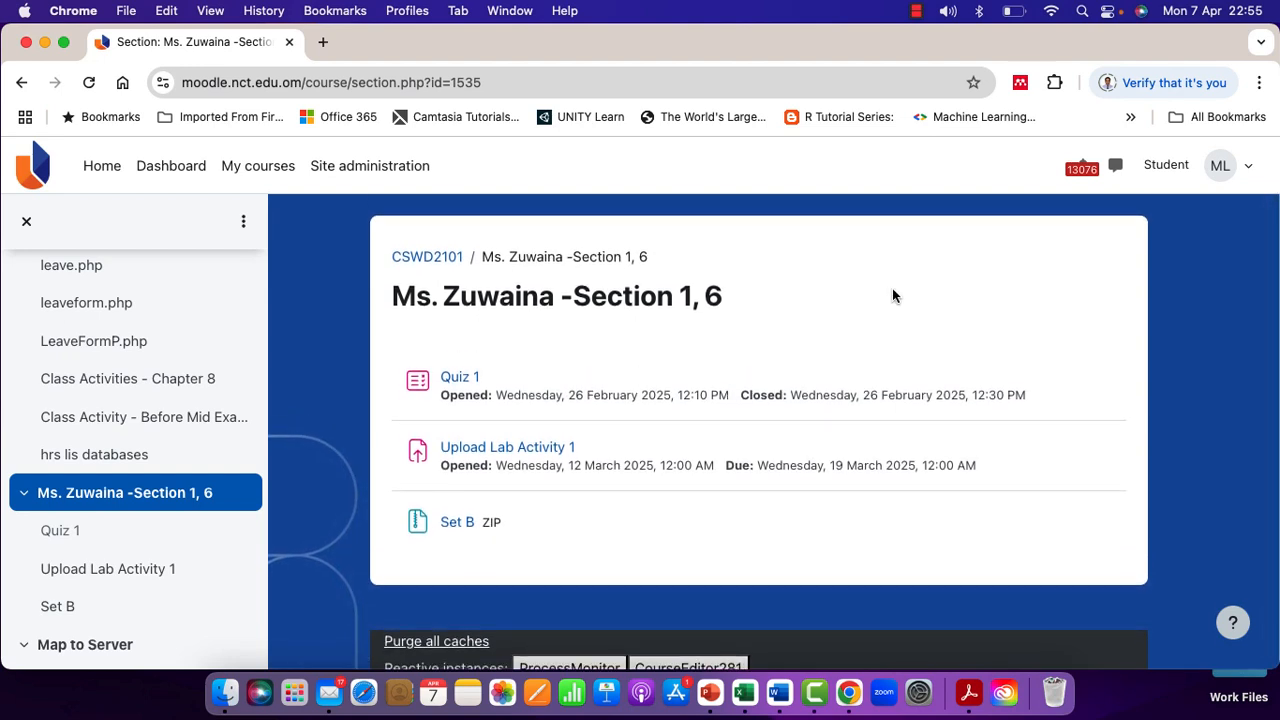